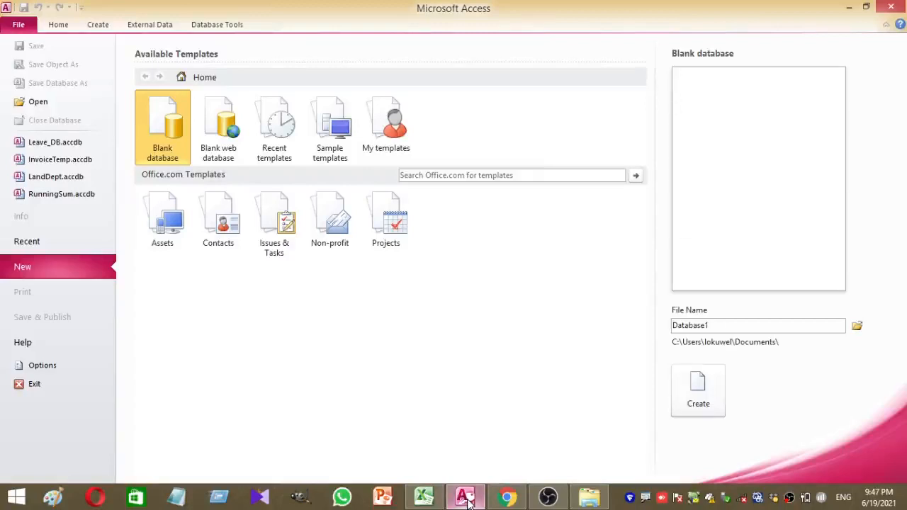
Create the blank database SimpleInvoice, saved to Local Disk (E:)
double_click(734, 319)
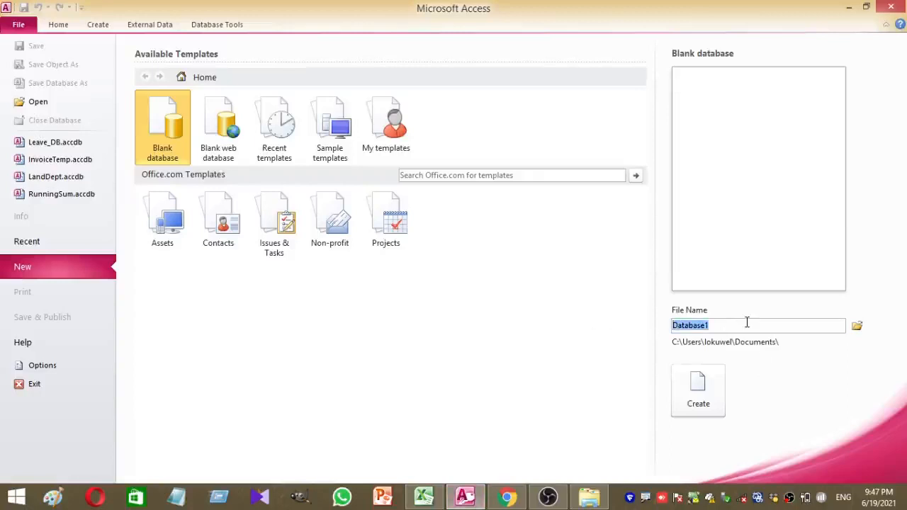
text(Sa)
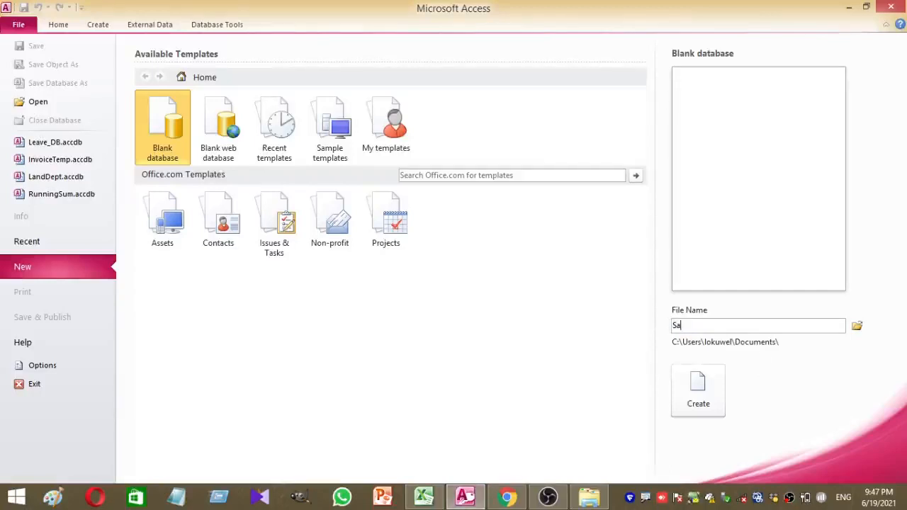
text(mpw)
key(BackSpace)
key(BackSpace)
key(BackSpace)
key(BackSpace)
key(BackSpace)
text(SimpleInvoice)
click(856, 325)
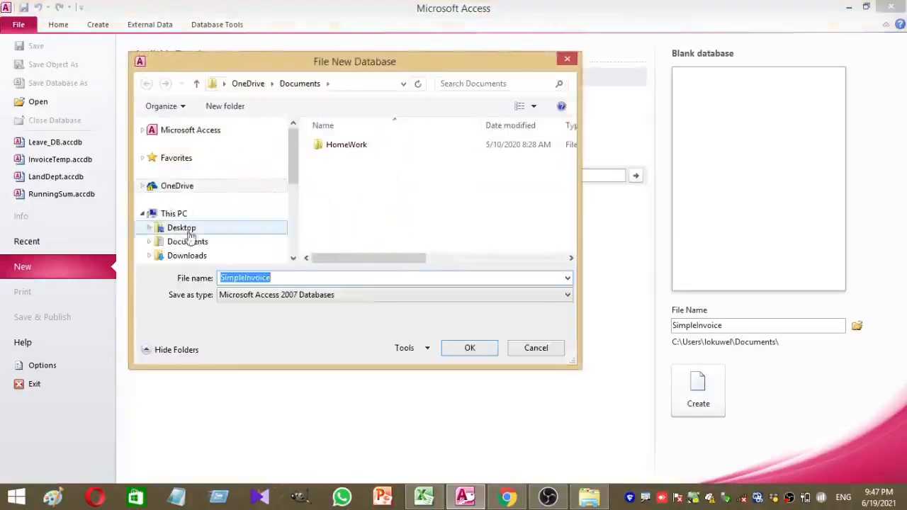
drag(295, 150, 293, 192)
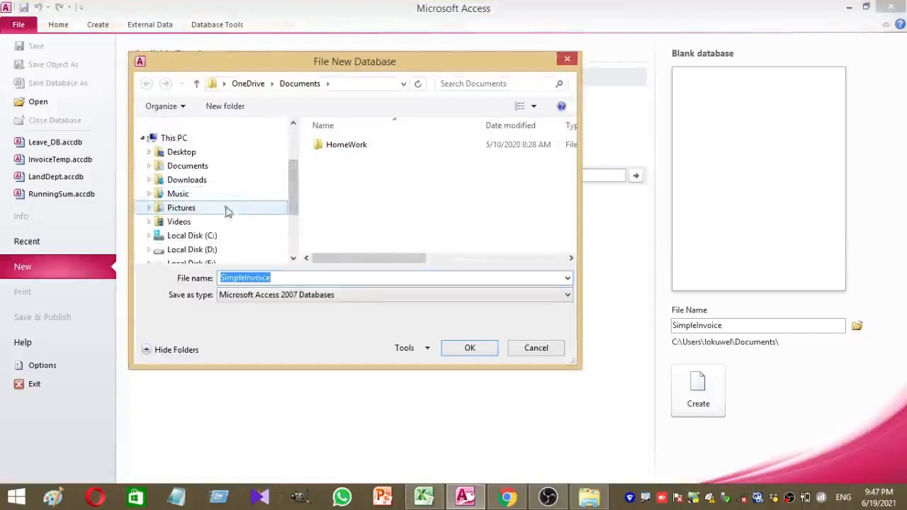
drag(294, 172, 293, 223)
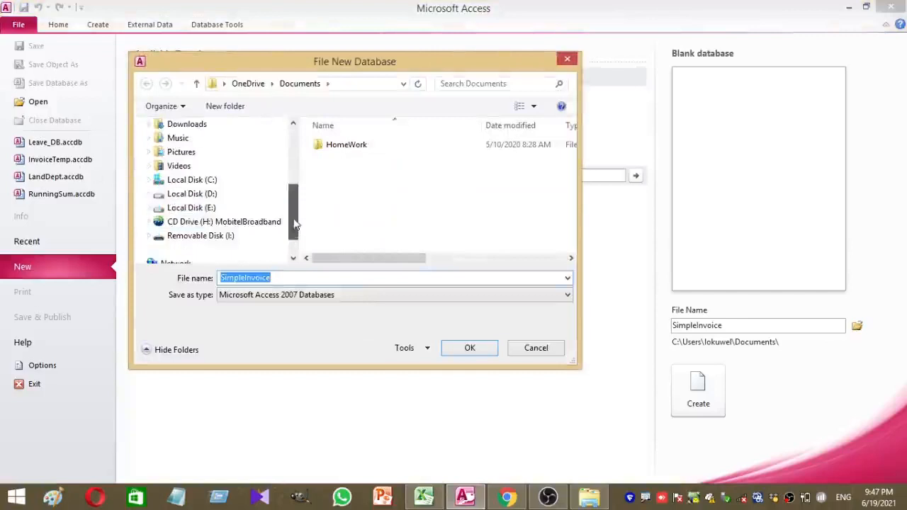
click(204, 207)
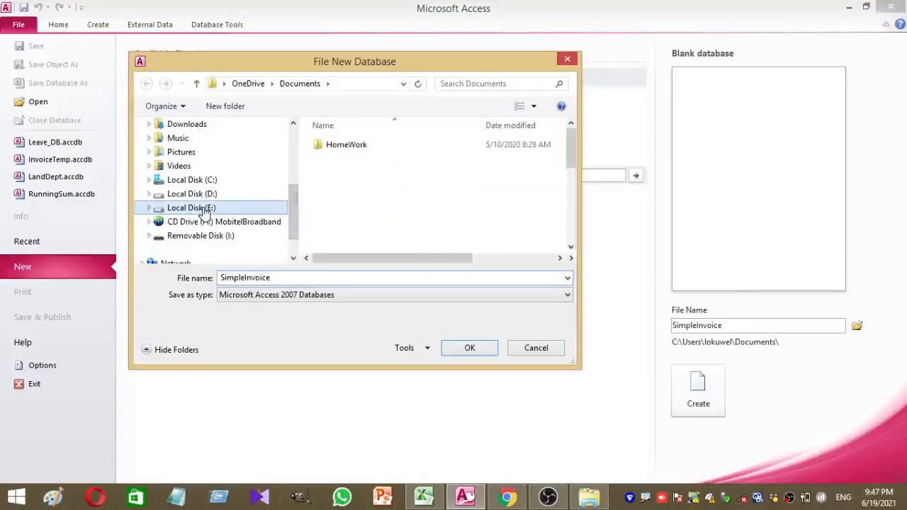
click(470, 348)
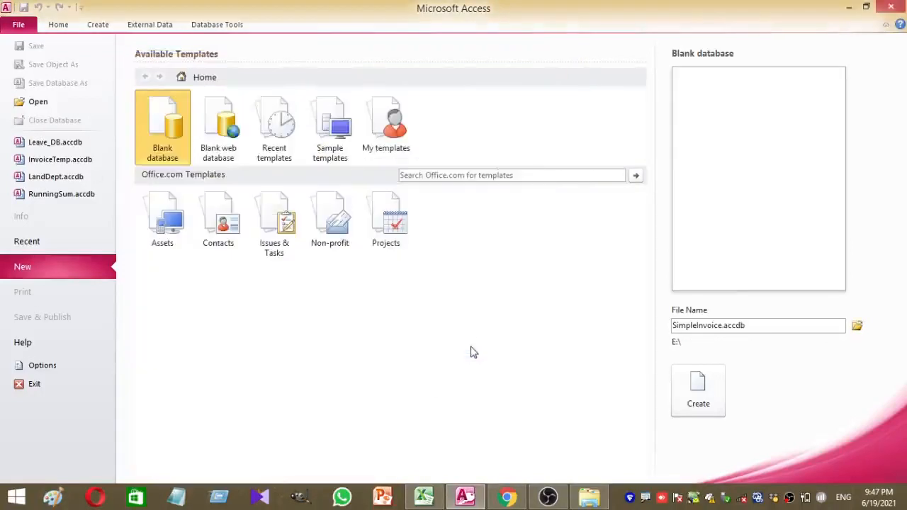
click(698, 403)
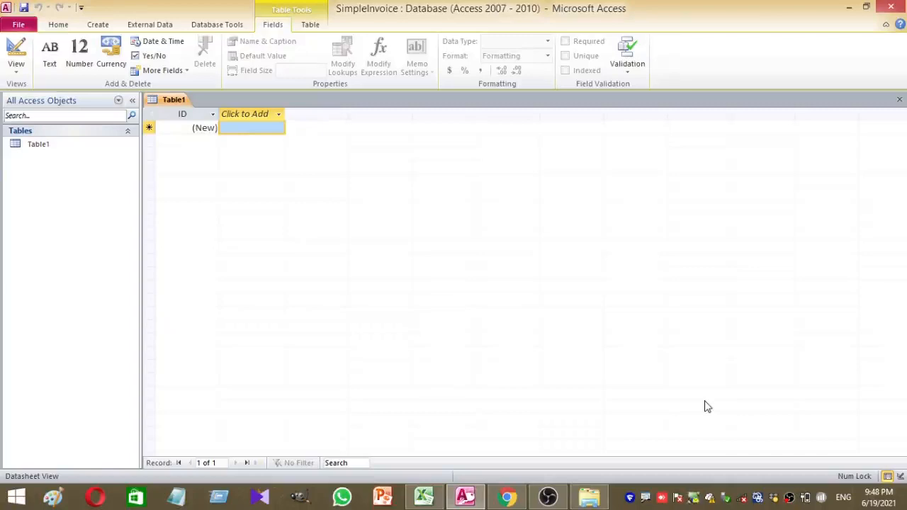
Save the new Table1 under the name InvMain
key(ctrl+s)
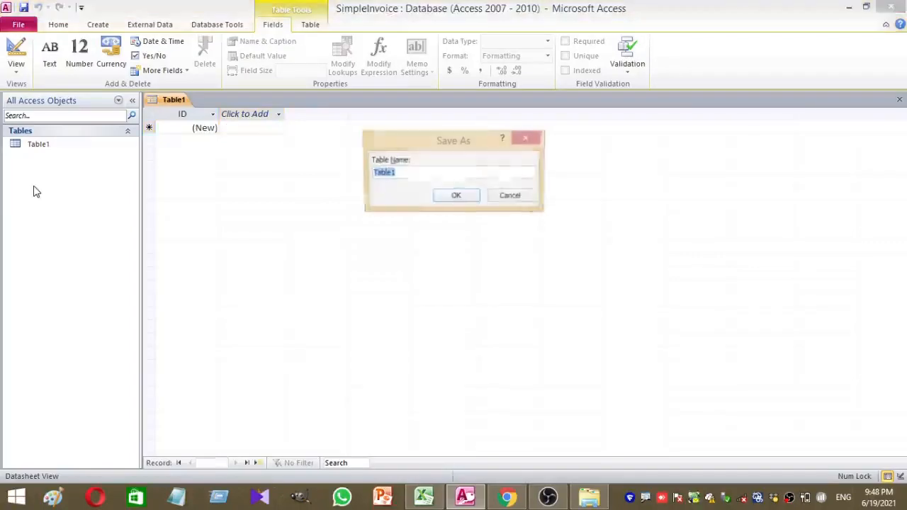
text(I)
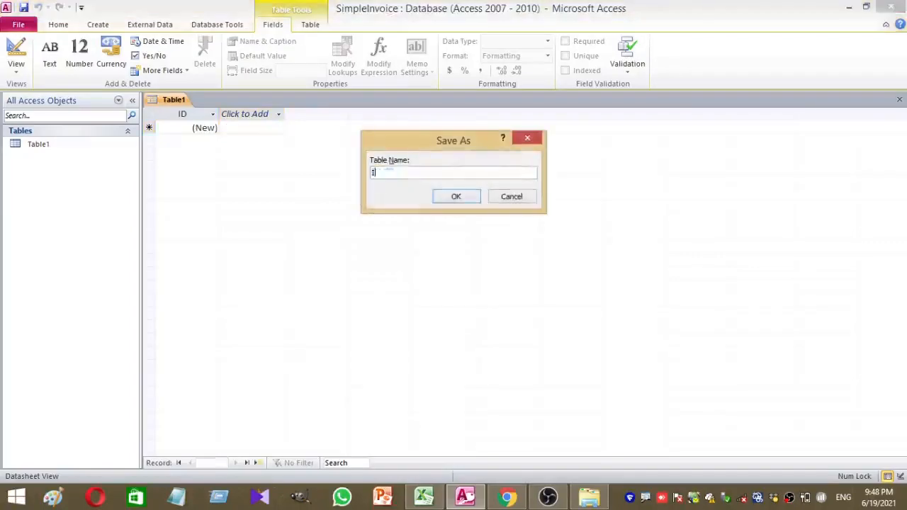
text(nv)
text(Main)
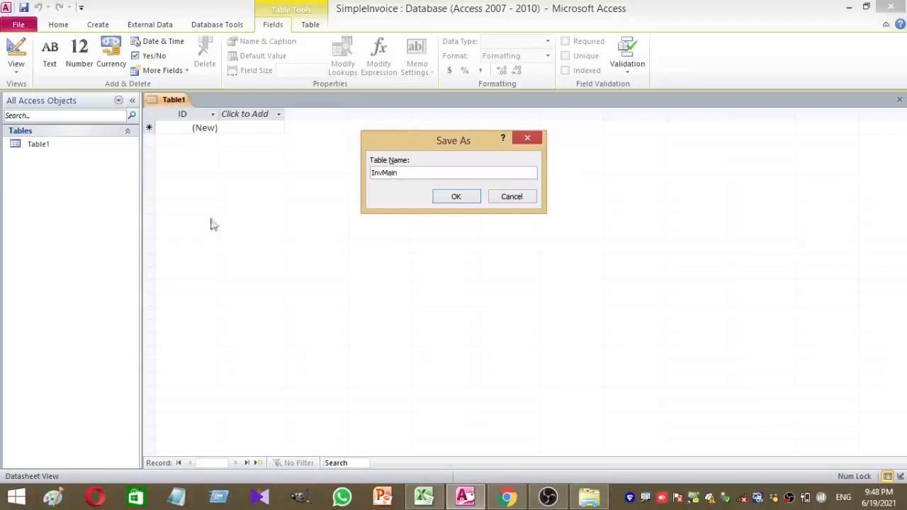
click(449, 204)
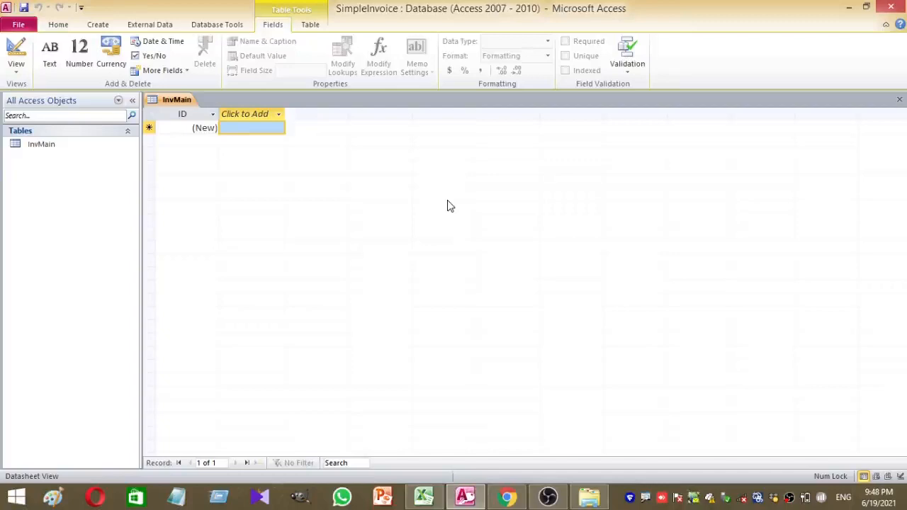
Open InvMain in Design View and rename ID to InvNo, described as 'Invoice Number'
click(61, 149)
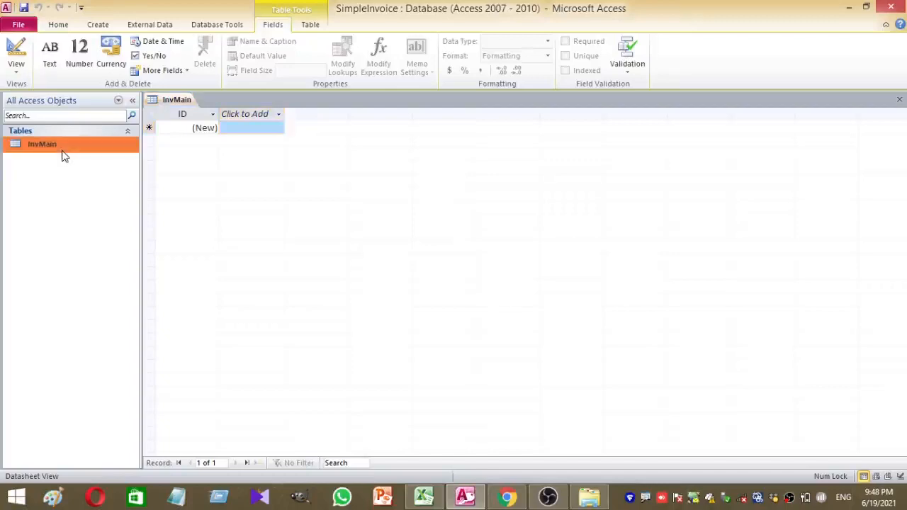
right_click(64, 153)
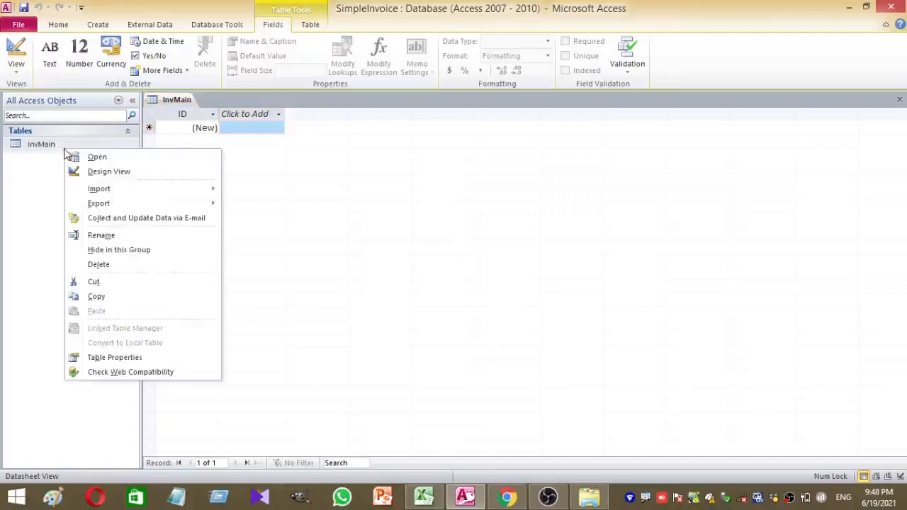
click(134, 173)
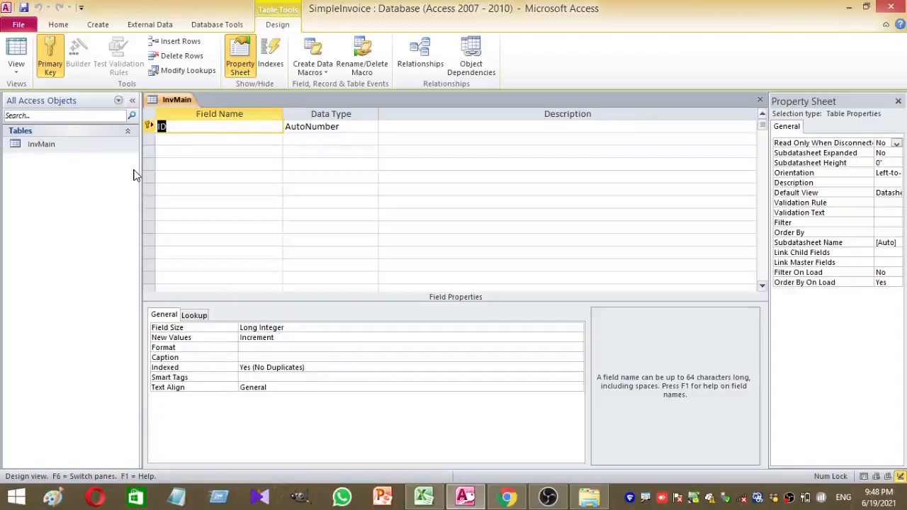
text(InvNo)
click(362, 130)
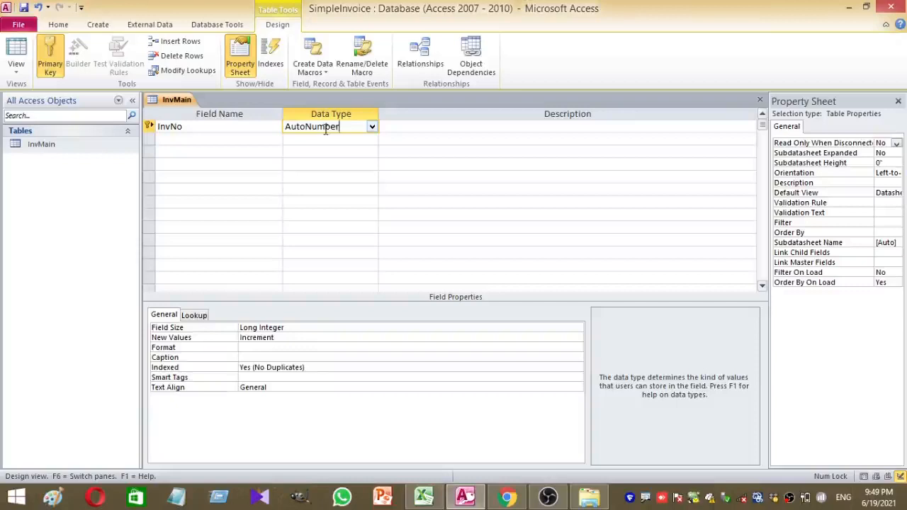
click(398, 127)
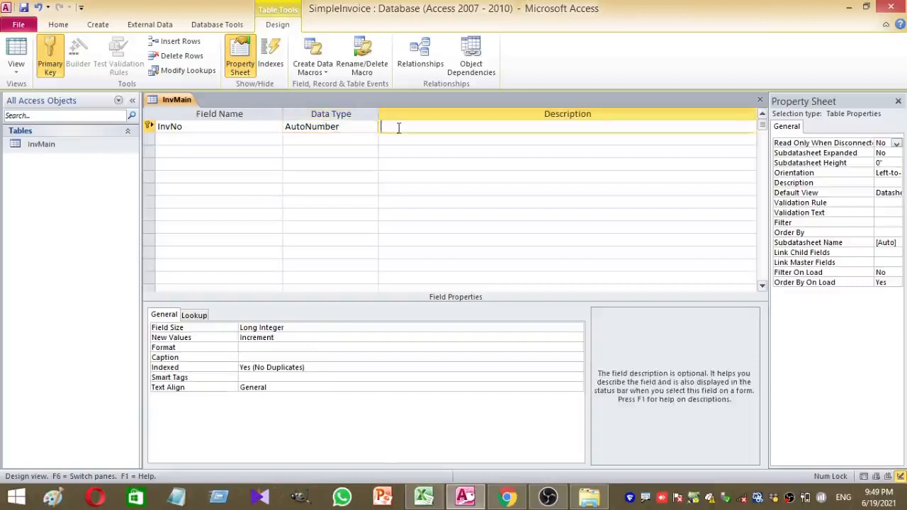
text(Invoice Number)
Add an InvDate field of type Date/Time described as 'Invocie Date'
click(172, 140)
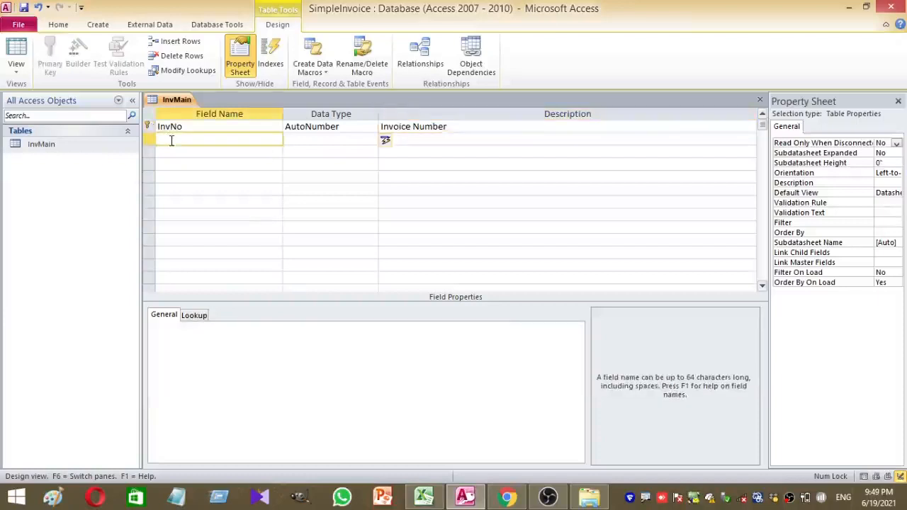
text(I)
text(nve)
text(Da)
key(BackSpace)
key(BackSpace)
key(BackSpace)
text(Date)
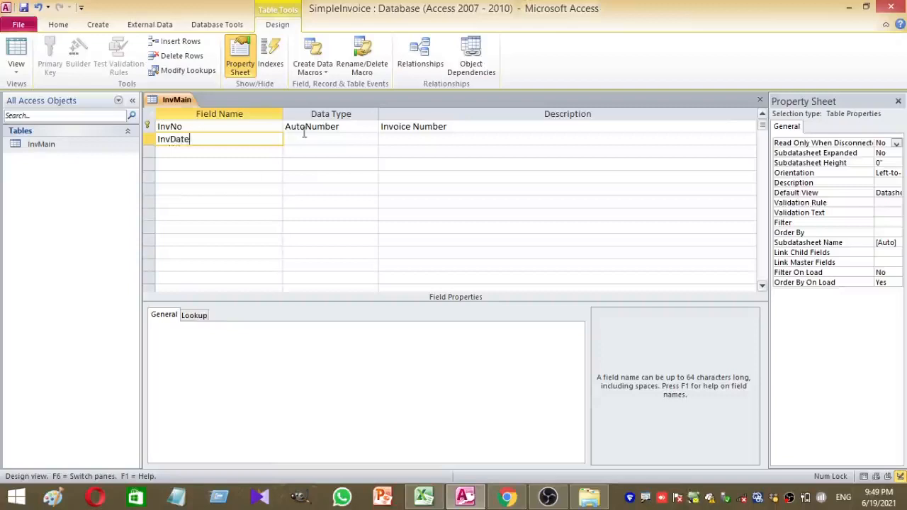
click(303, 137)
click(372, 139)
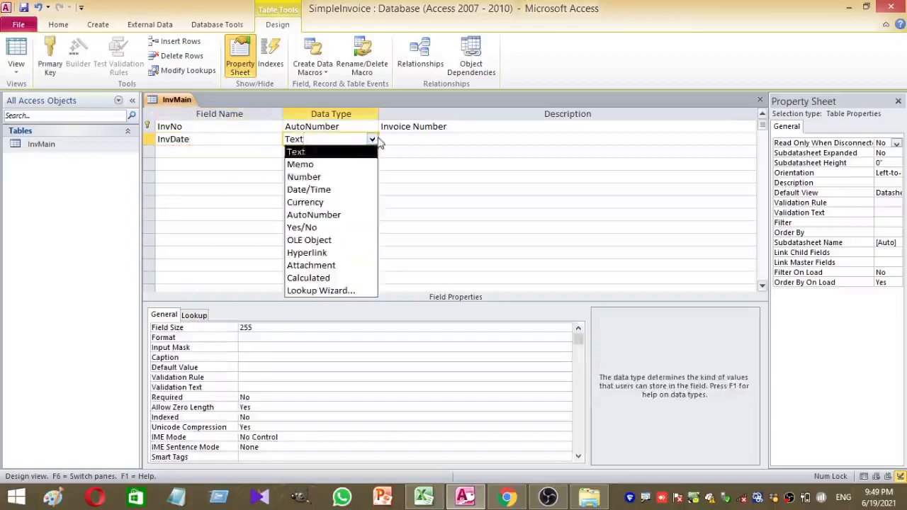
click(332, 190)
click(427, 148)
click(431, 145)
text(Invocie Date)
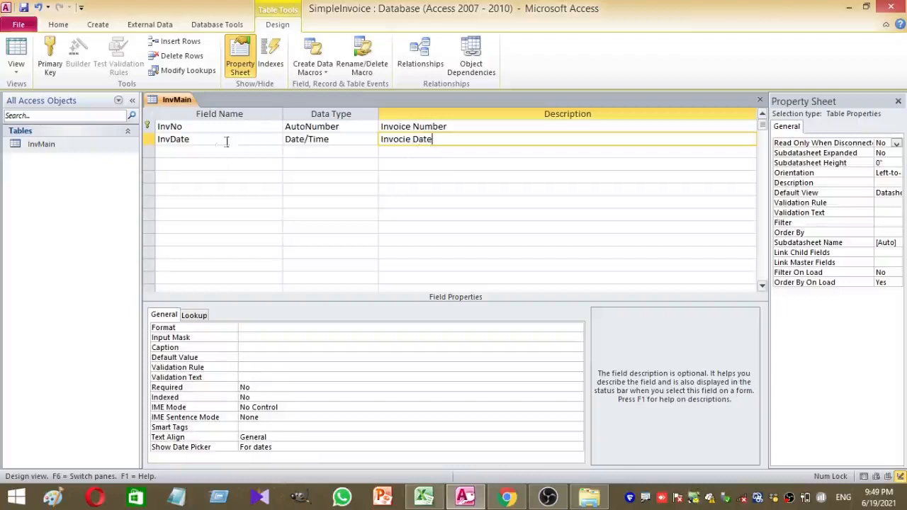
click(208, 153)
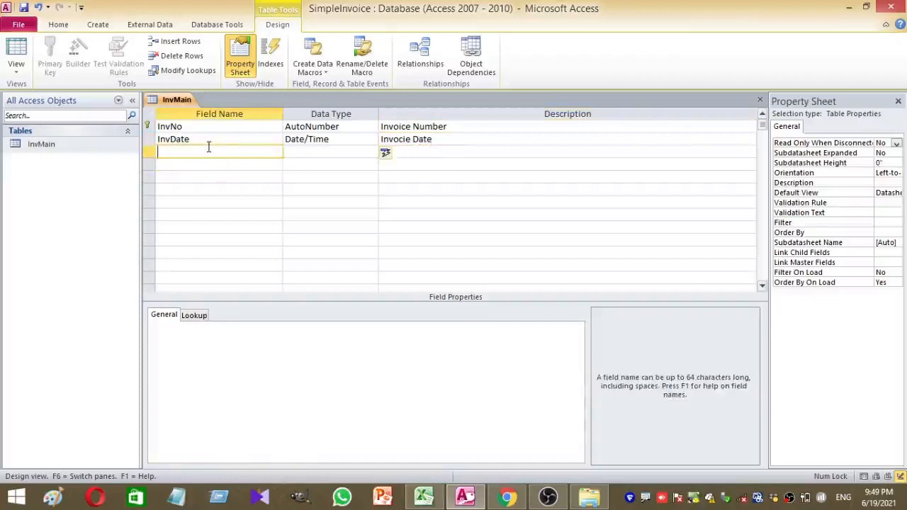
Add an SName Text field described as 'Supplier Name'
text(SName)
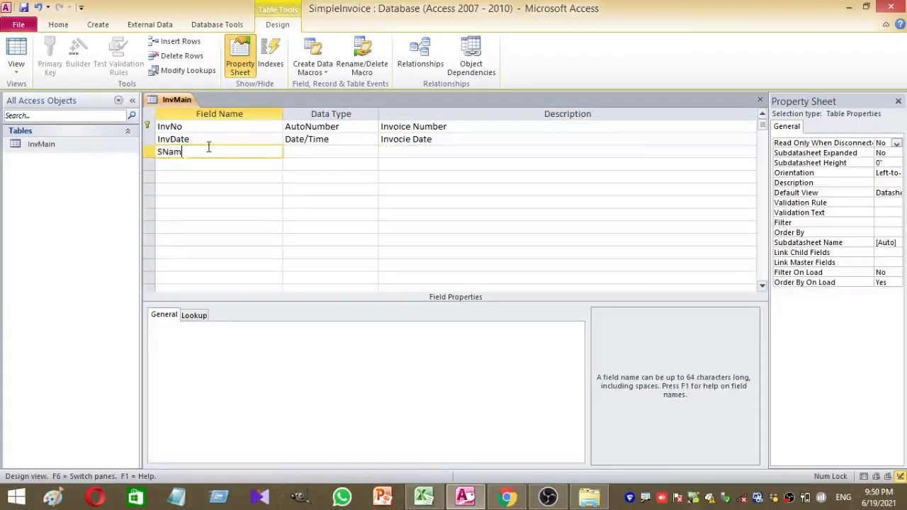
click(324, 140)
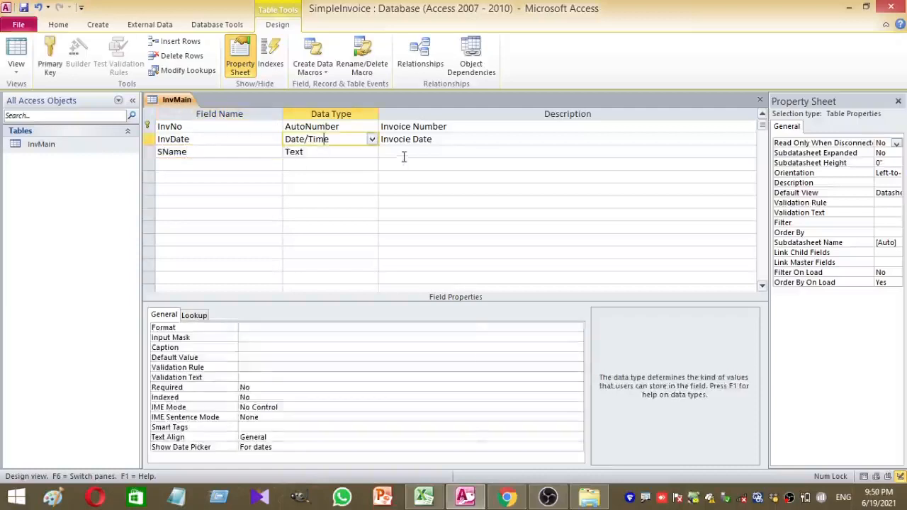
click(405, 152)
text(S)
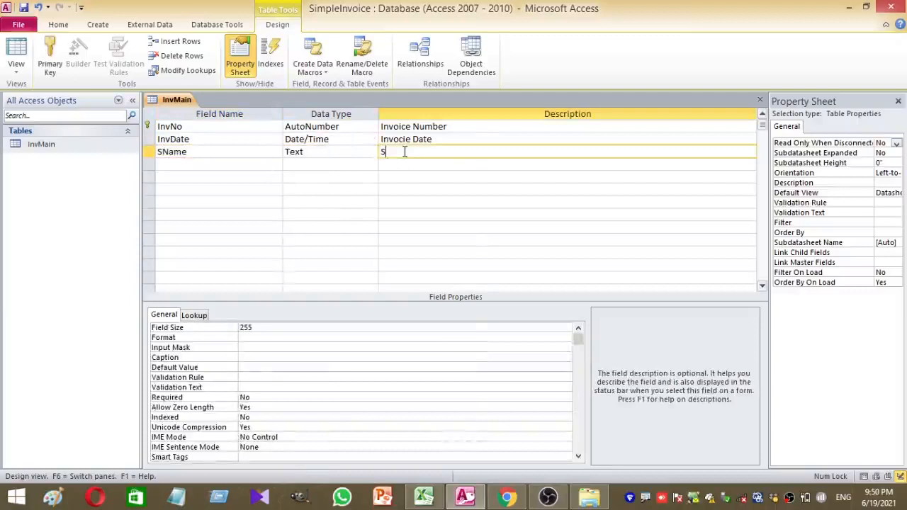
text(upplier Name)
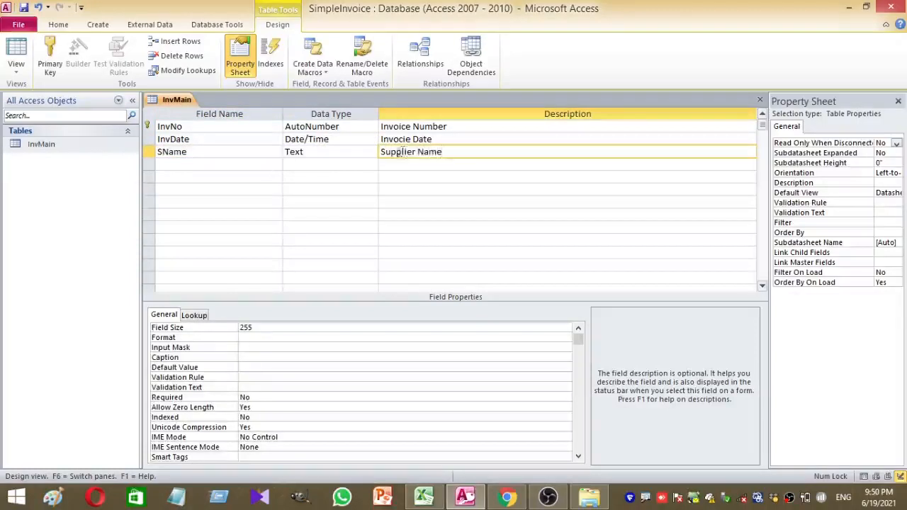
click(199, 163)
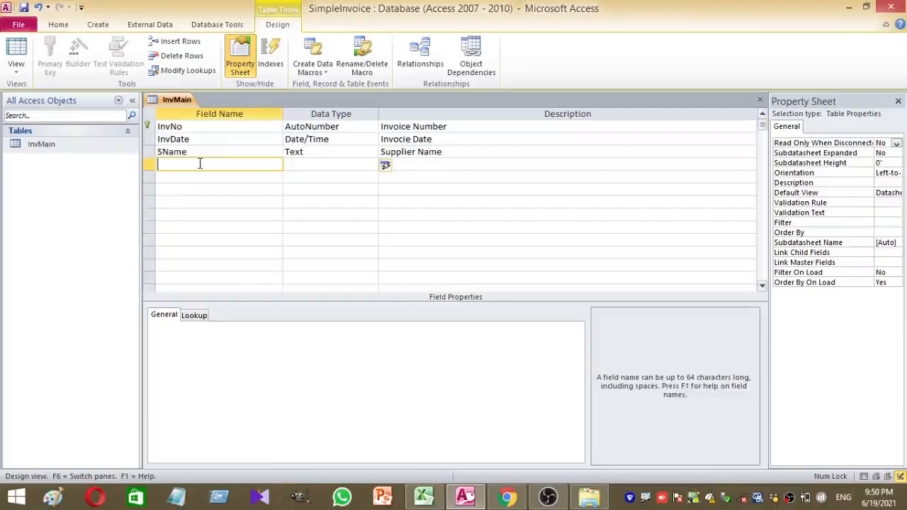
Add an SAddress Memo field described as 'Supplier Address'
text(SAddress)
click(318, 168)
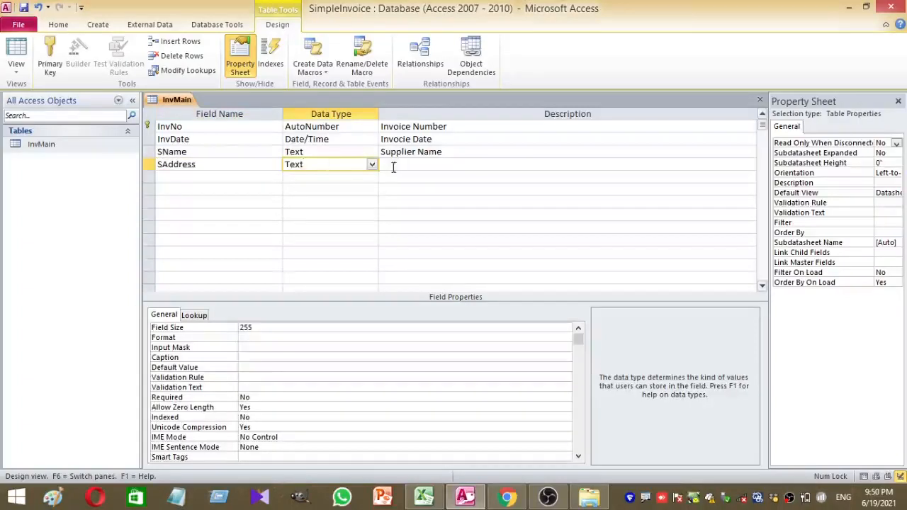
click(371, 165)
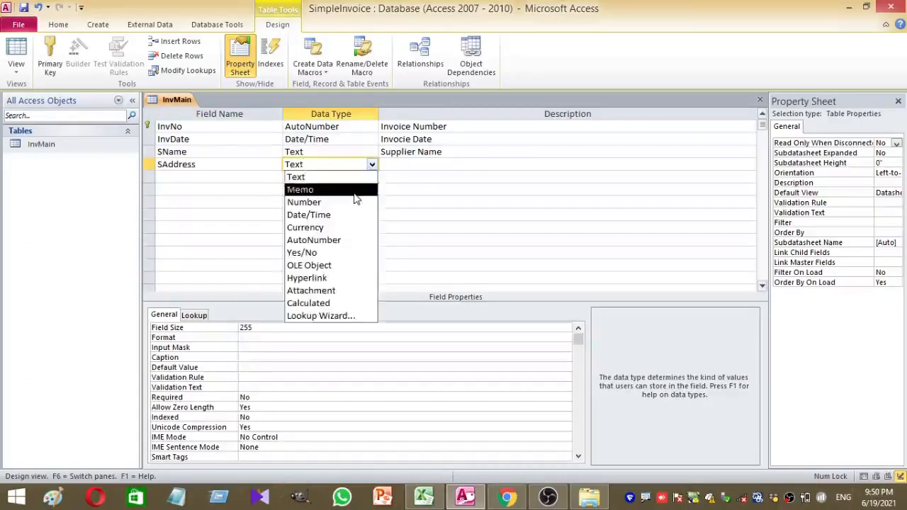
click(356, 189)
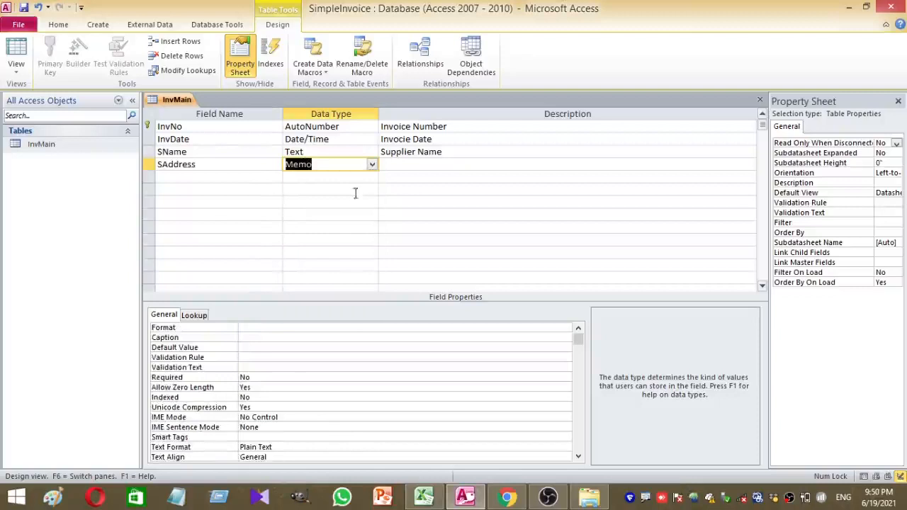
click(437, 167)
text(Supplier Address)
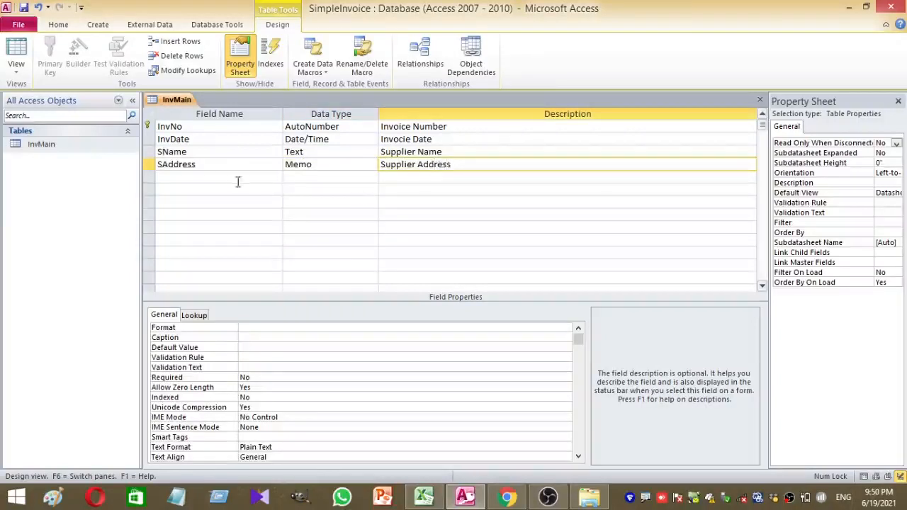
click(229, 177)
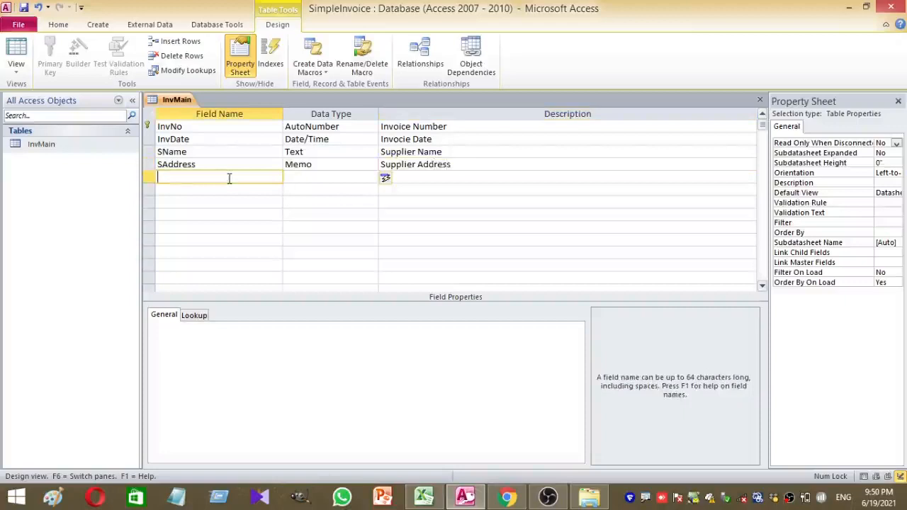
Add an SContact Text field described as 'Supplier Contact'
text(S)
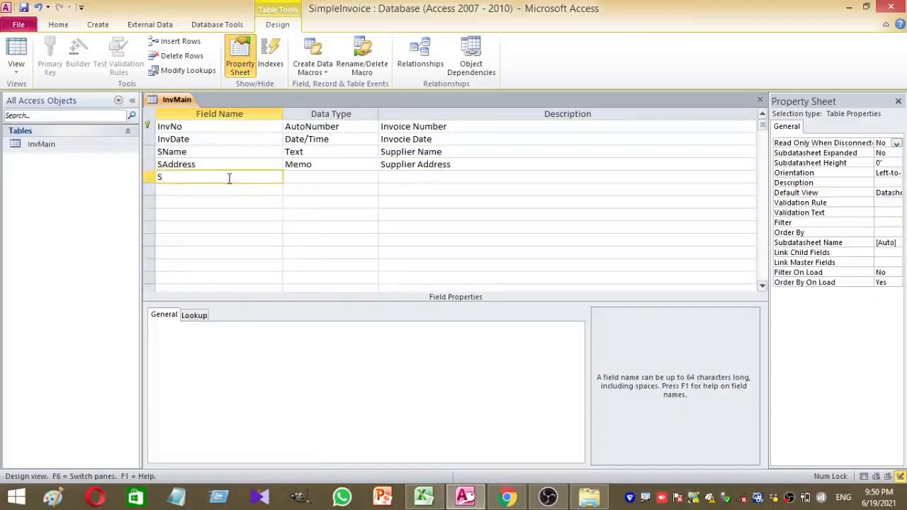
text(Conract)
key(BackSpace)
key(BackSpace)
key(BackSpace)
key(BackSpace)
text(tact)
click(324, 178)
click(410, 176)
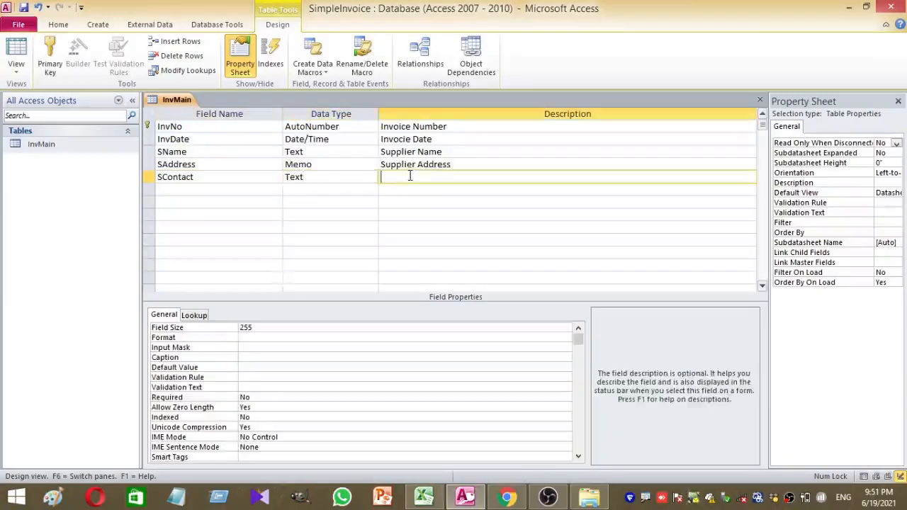
text(Supplier Contact)
key(BackSpace)
text(t)
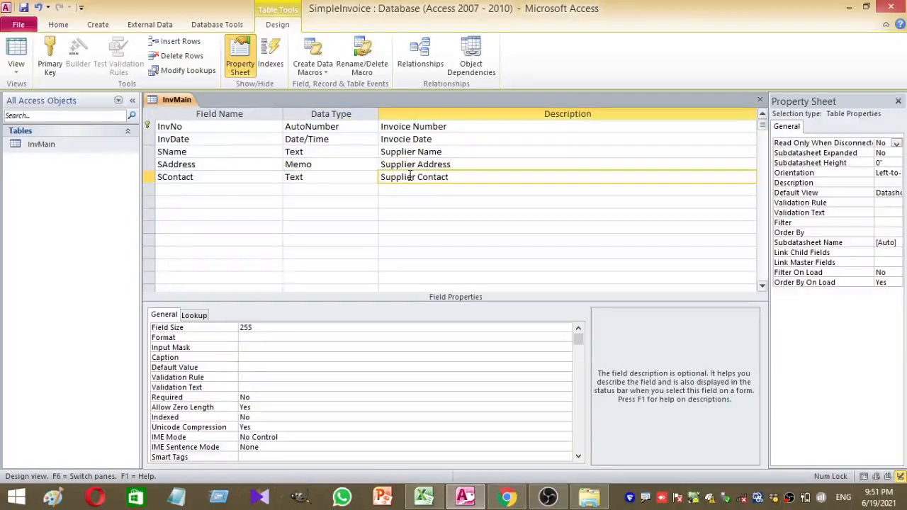
click(183, 190)
Add an SEmail Text field described as 'Supplier Email'
text(S)
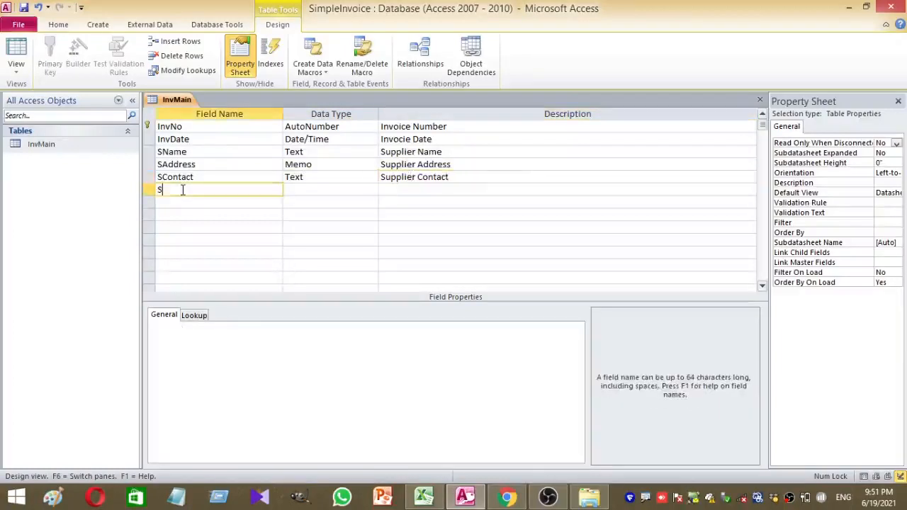
text(Email)
click(294, 191)
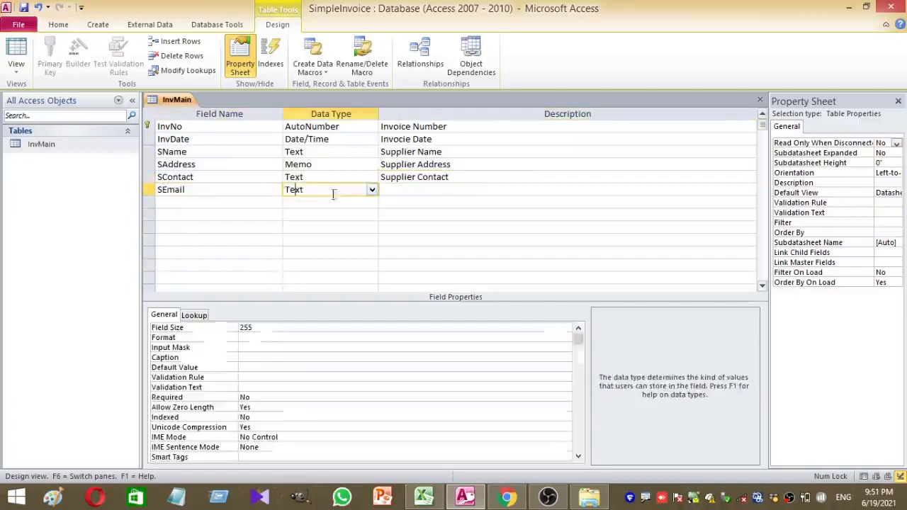
click(411, 191)
text(Supplier E)
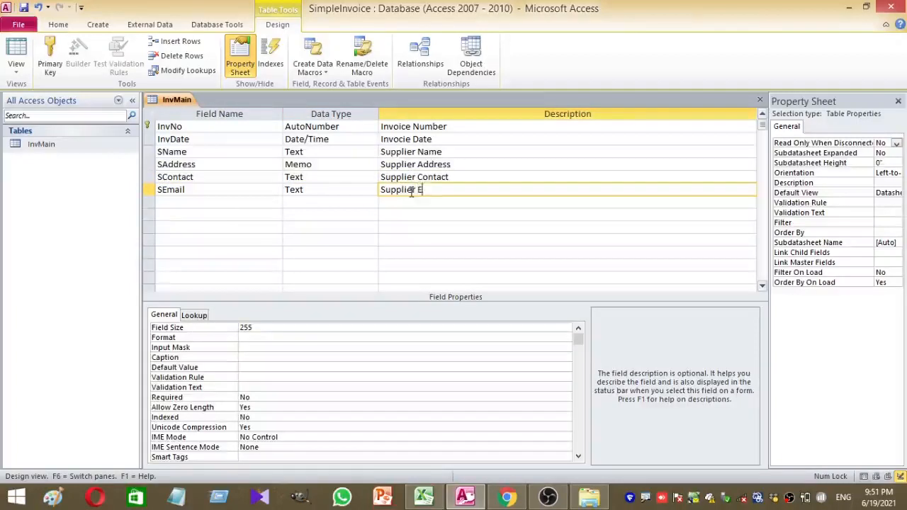
text(mail)
click(170, 202)
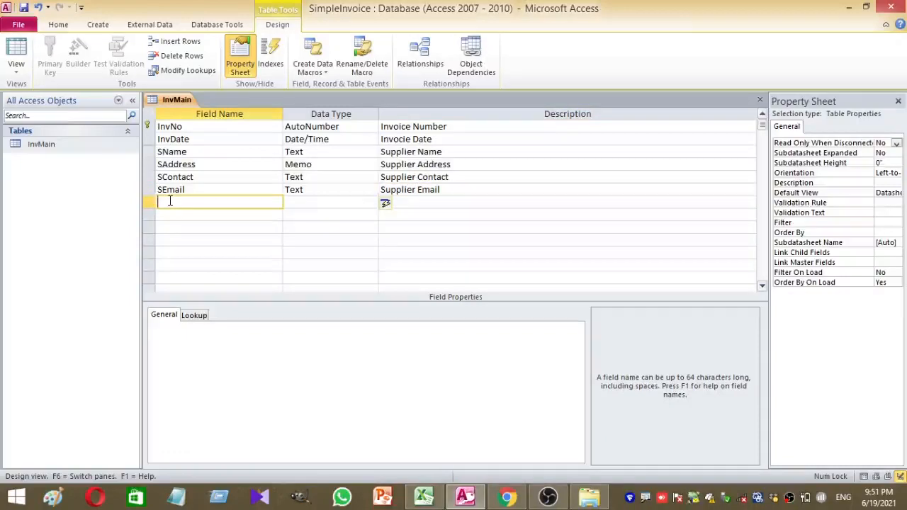
Add an SAccNo Text field described as 'Supplier Account Number'
text(SAccNo)
click(315, 205)
click(412, 204)
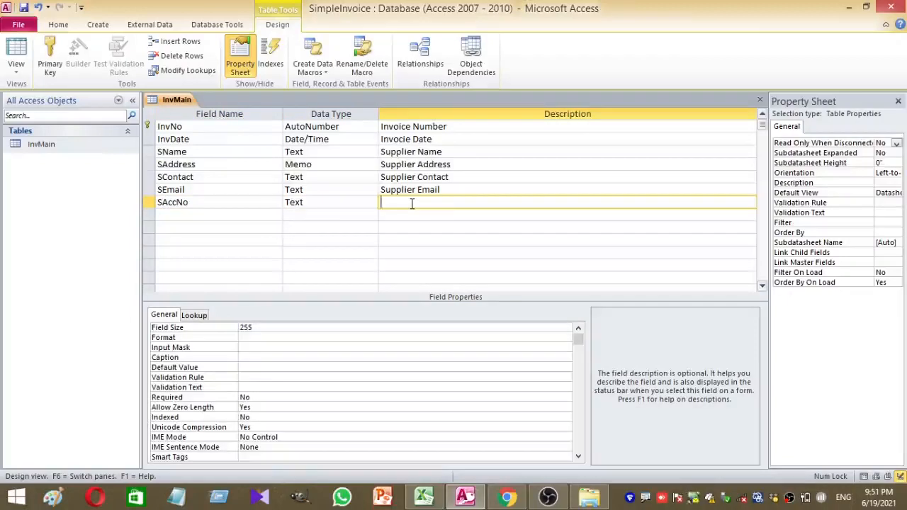
text(Supplier Account Number)
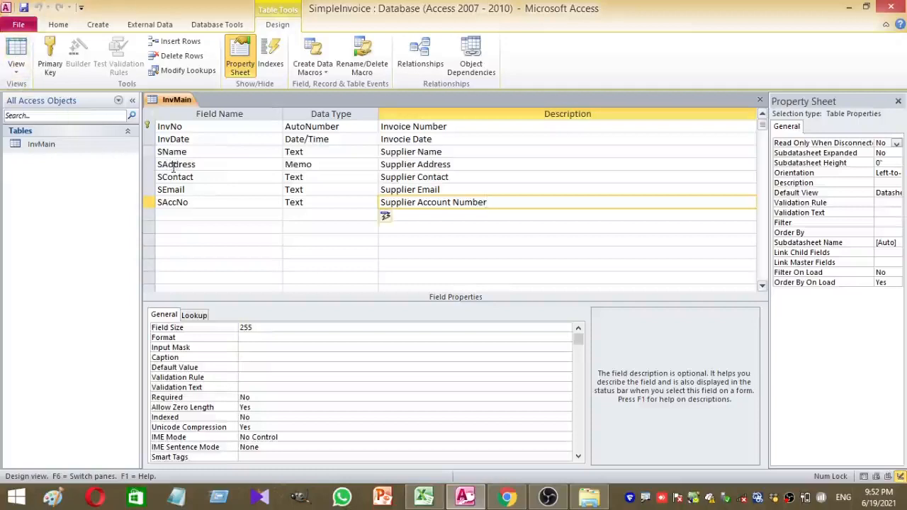
Switch InvMain from Design View to Datasheet View
click(16, 67)
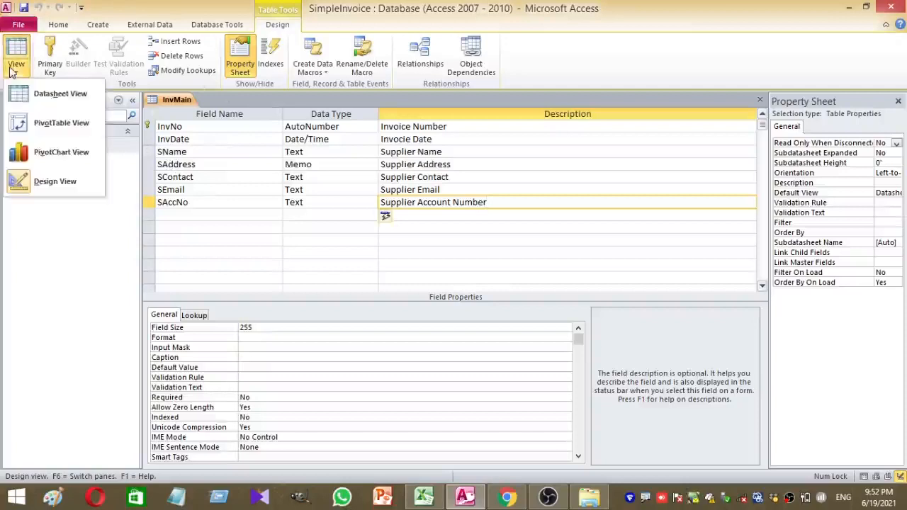
click(45, 99)
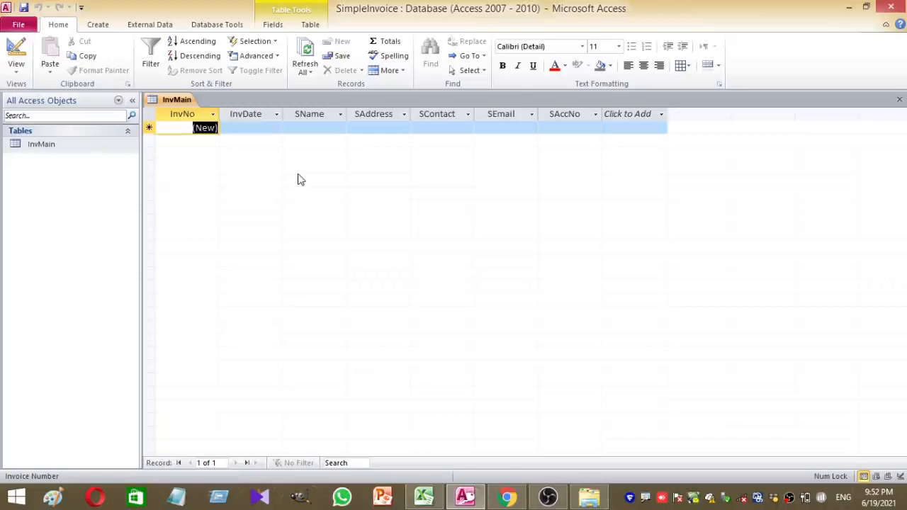
right_click(173, 104)
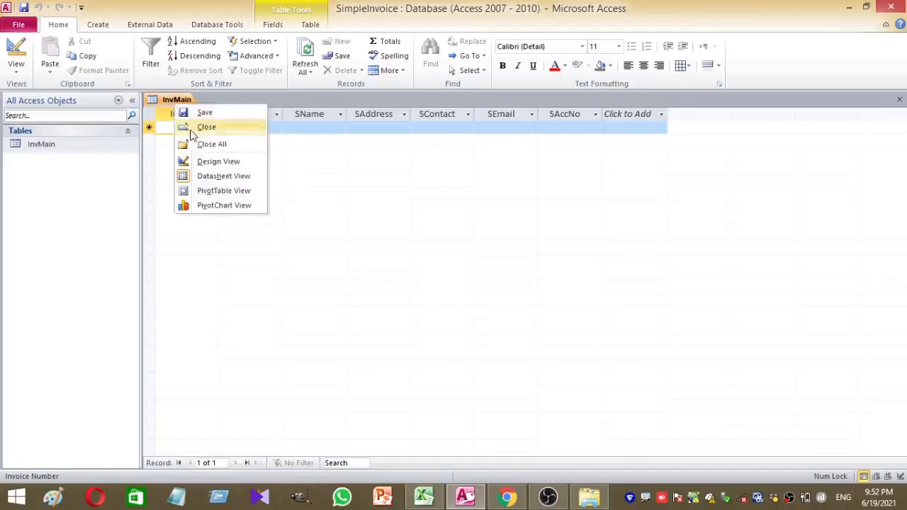
Close the InvMain table and create a new blank table
click(195, 128)
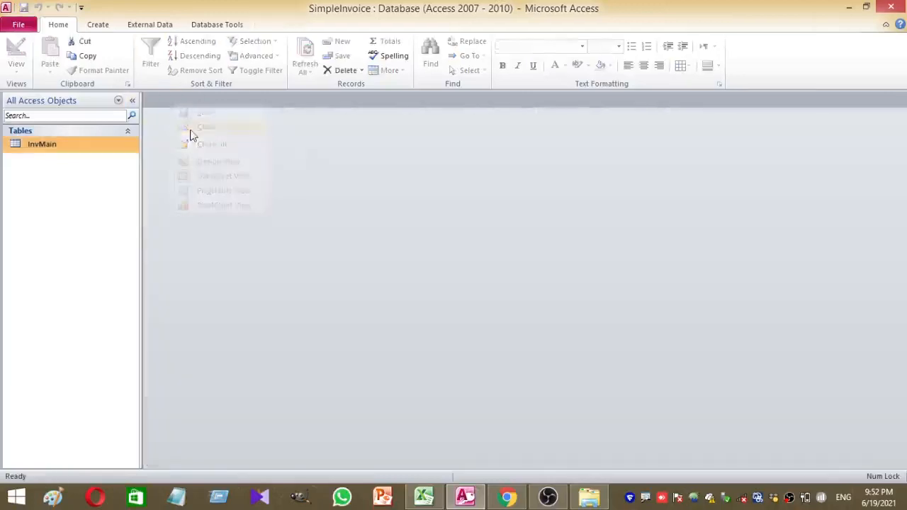
right_click(99, 195)
click(48, 182)
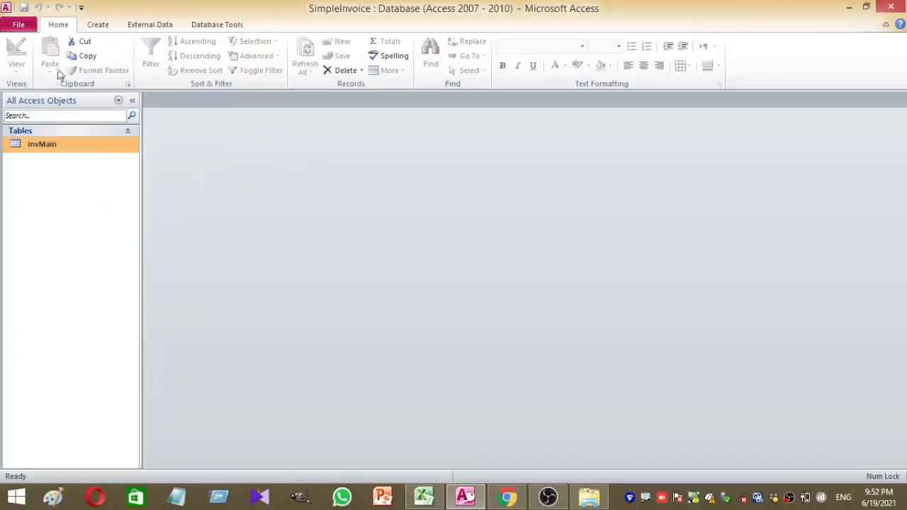
click(103, 28)
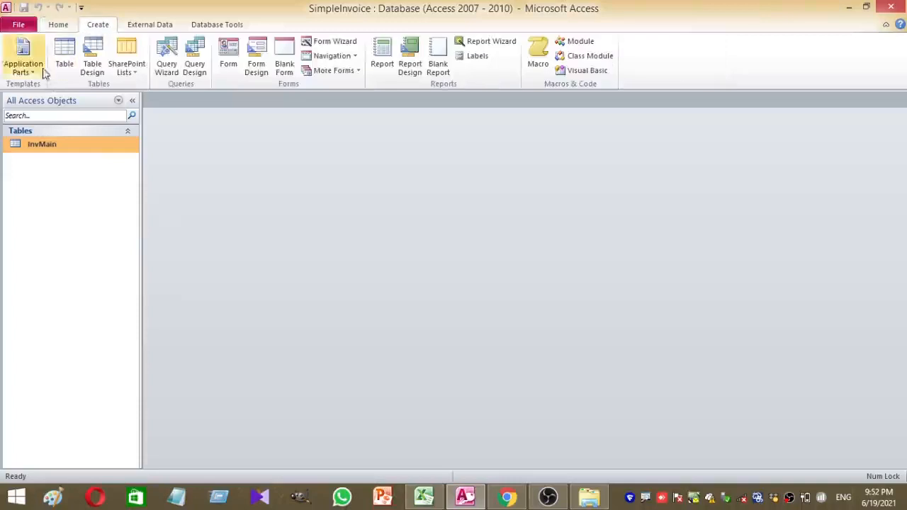
click(64, 58)
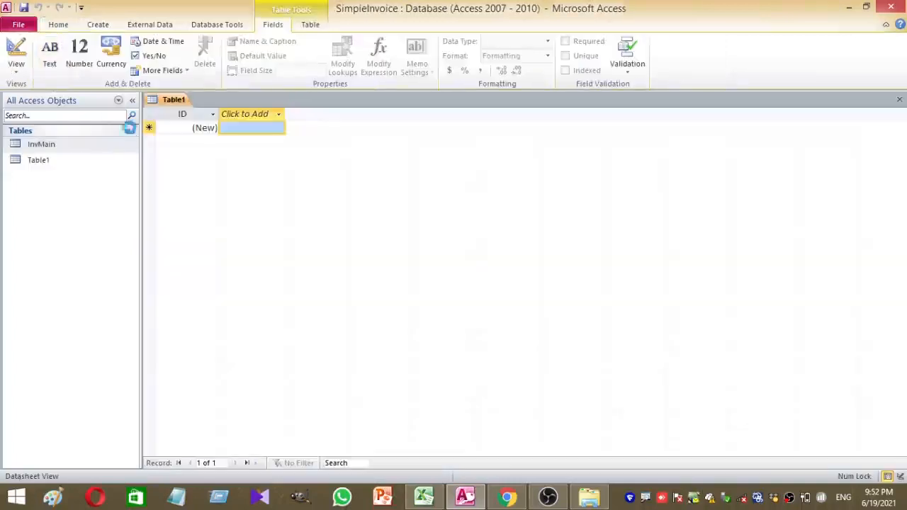
Save the new table as InvSub and switch it to Design View
key(ctrl+s)
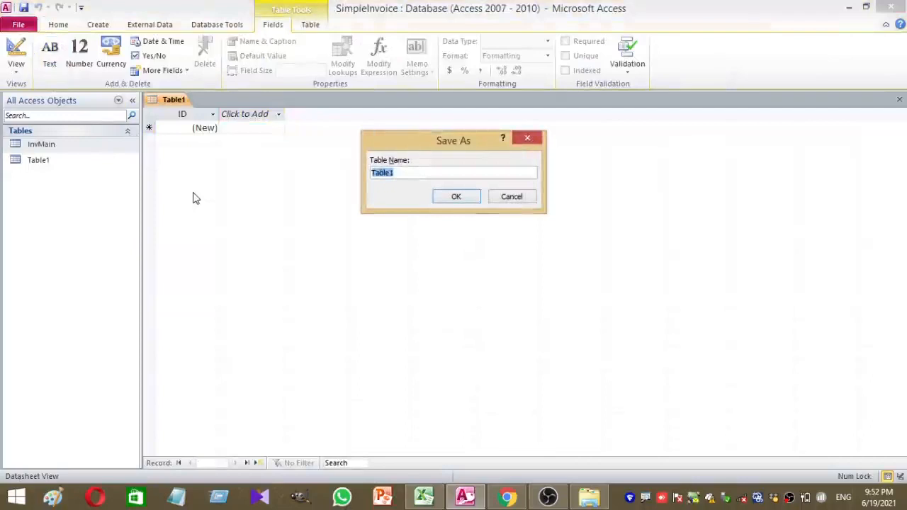
text(InvSub)
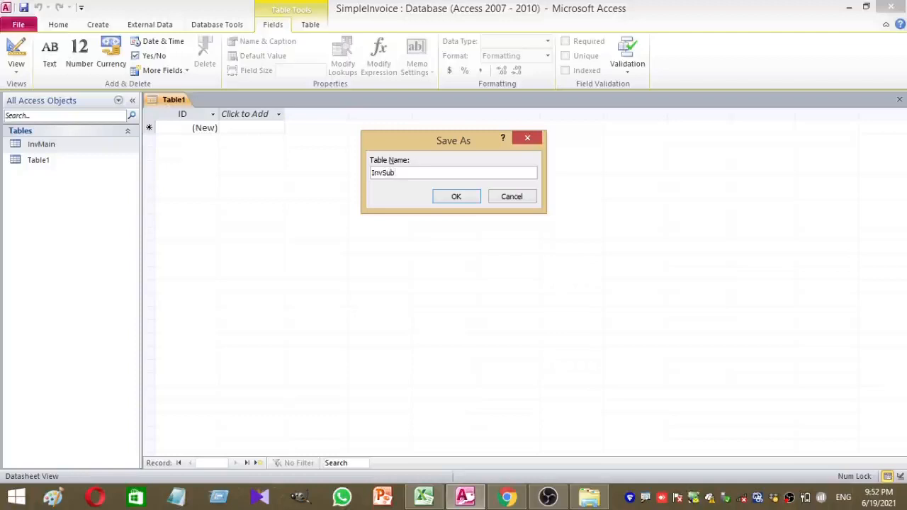
key(Return)
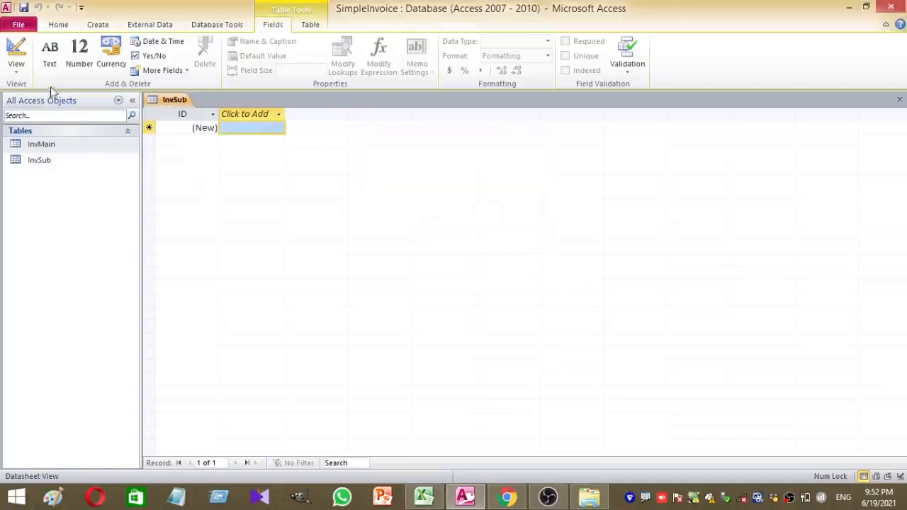
click(16, 49)
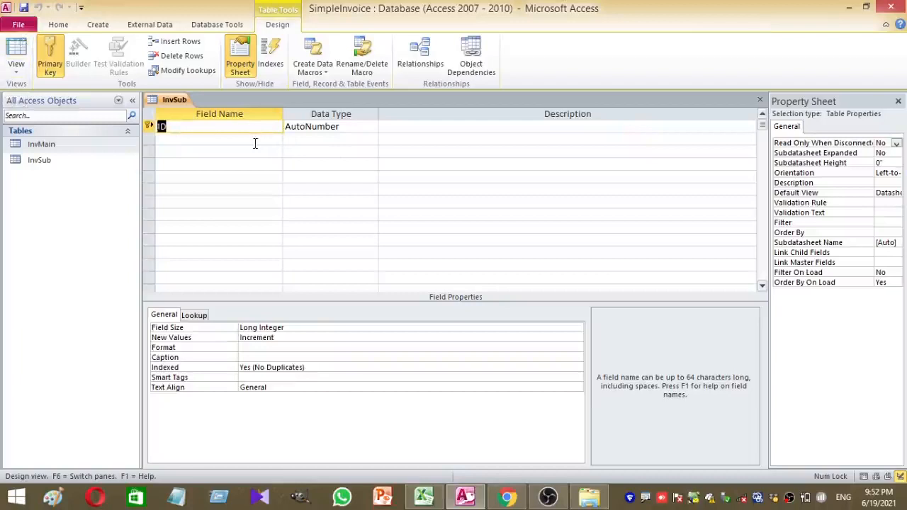
Rename ID to InvNo as a Number field and name the second field Pid
text(InvS)
key(BackSpace)
text(No)
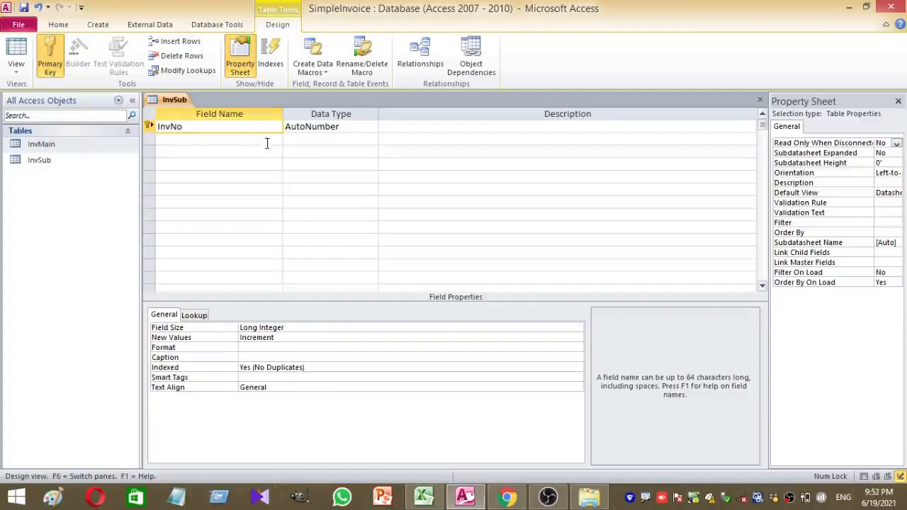
click(345, 125)
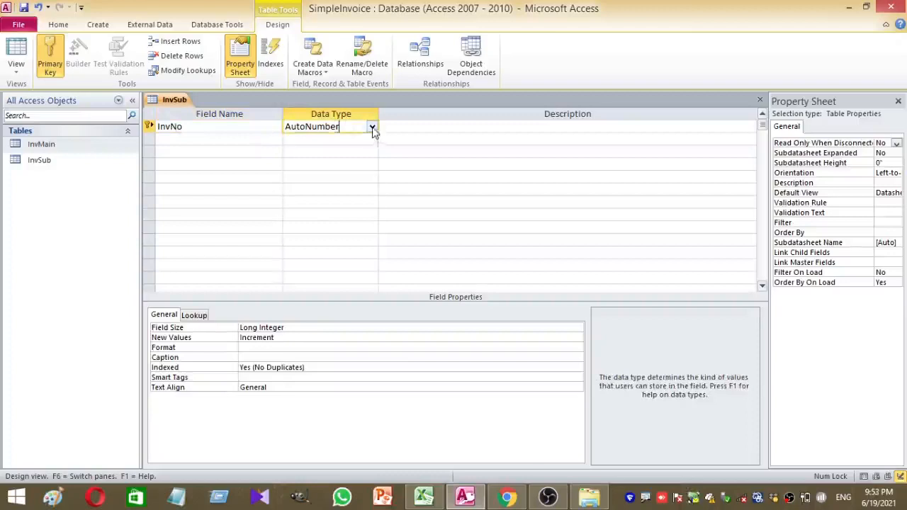
click(372, 128)
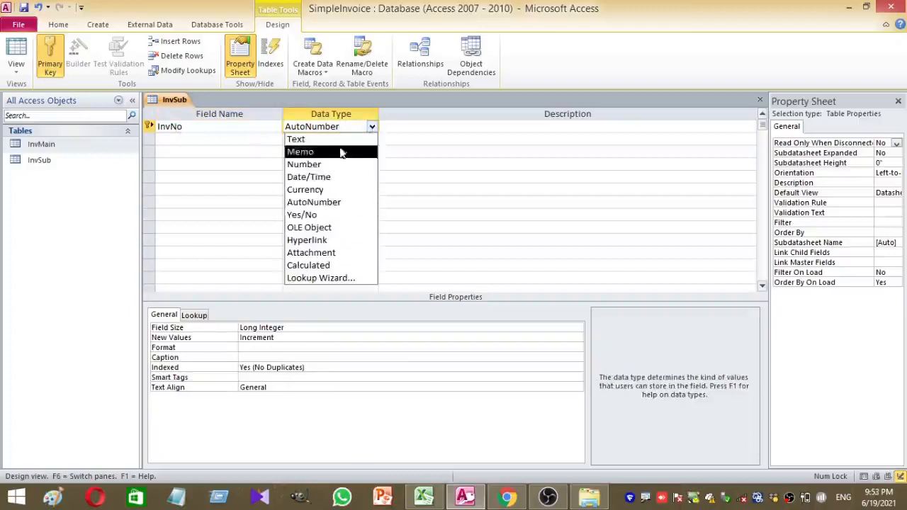
click(342, 164)
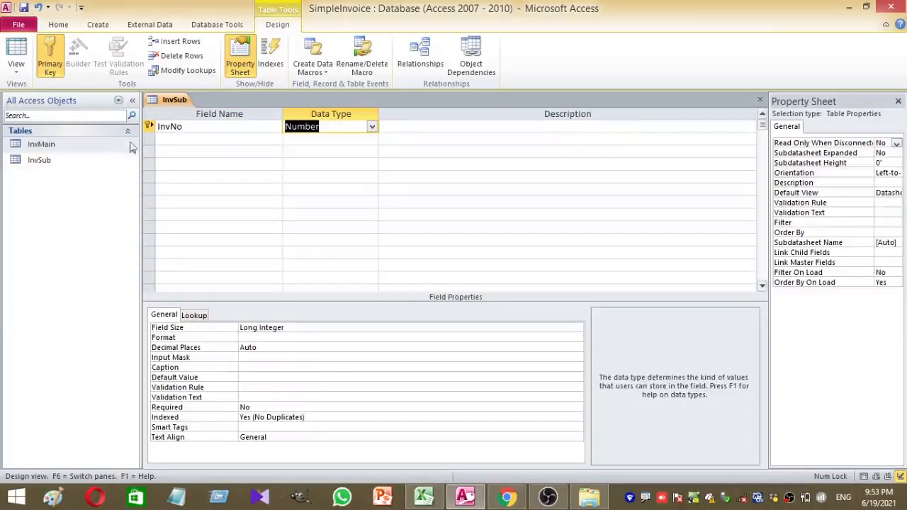
click(186, 138)
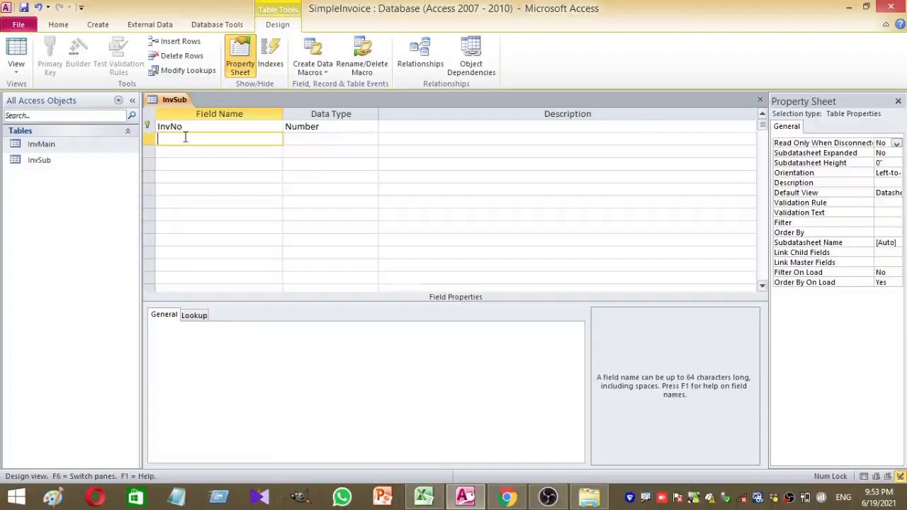
text(Pid)
Make Pid a Number field and add PName with the default Text type
click(308, 137)
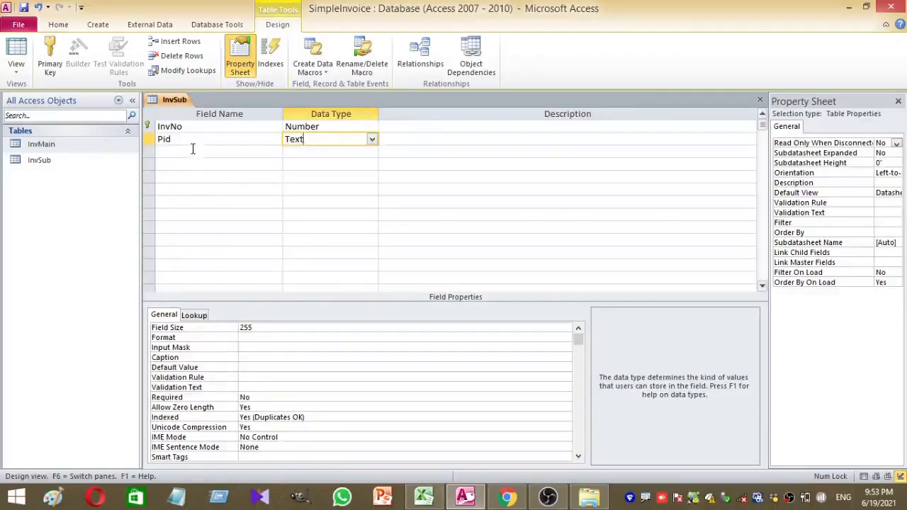
click(372, 139)
click(338, 177)
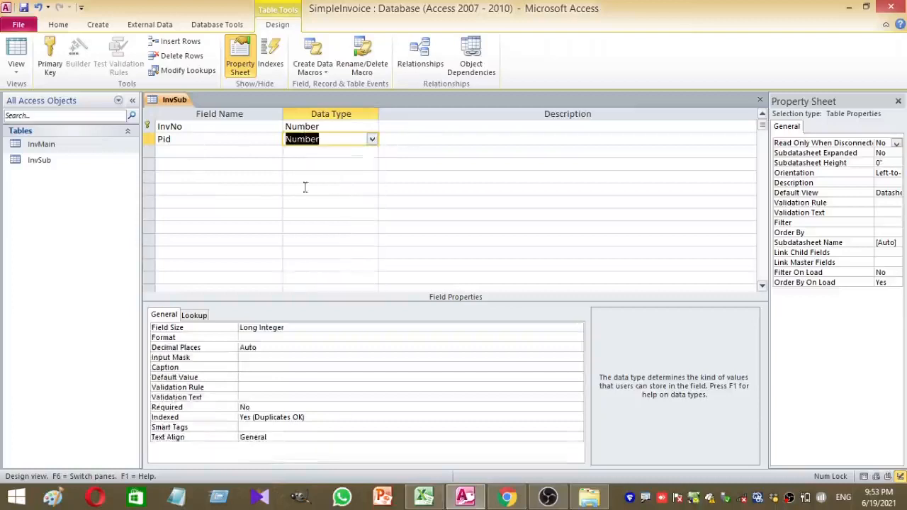
click(217, 151)
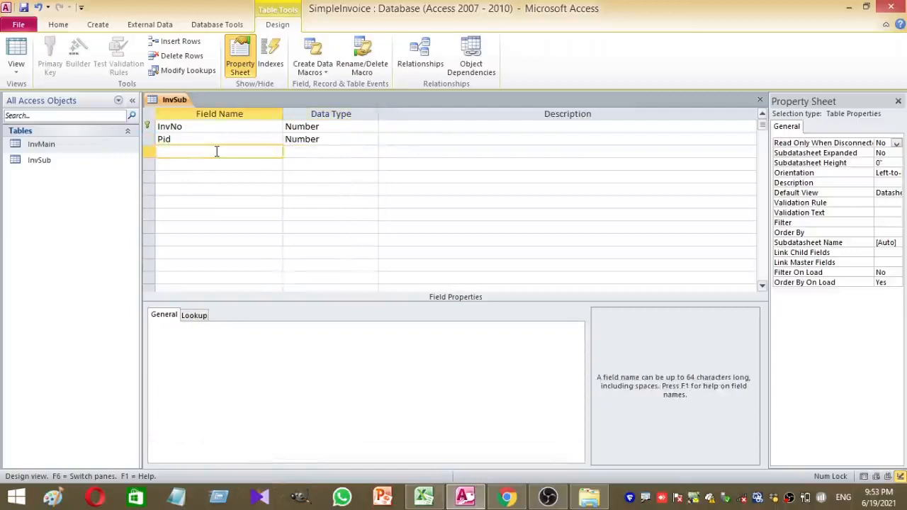
text(PName)
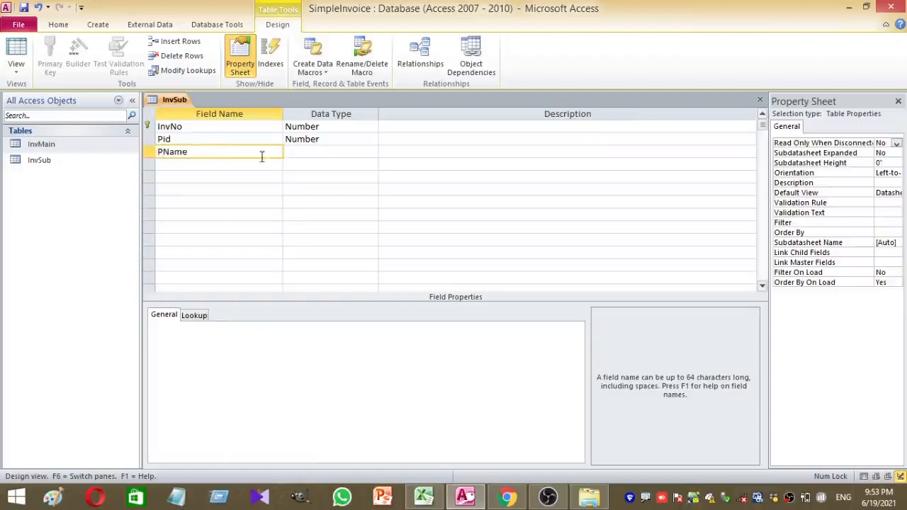
key(Tab)
Add a UnitPrice field with the Currency data type
click(233, 166)
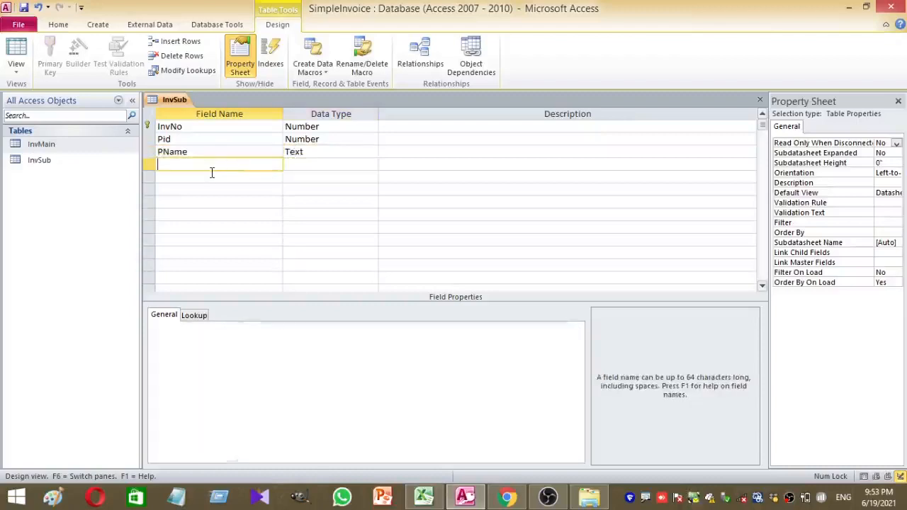
text(UnitPrice)
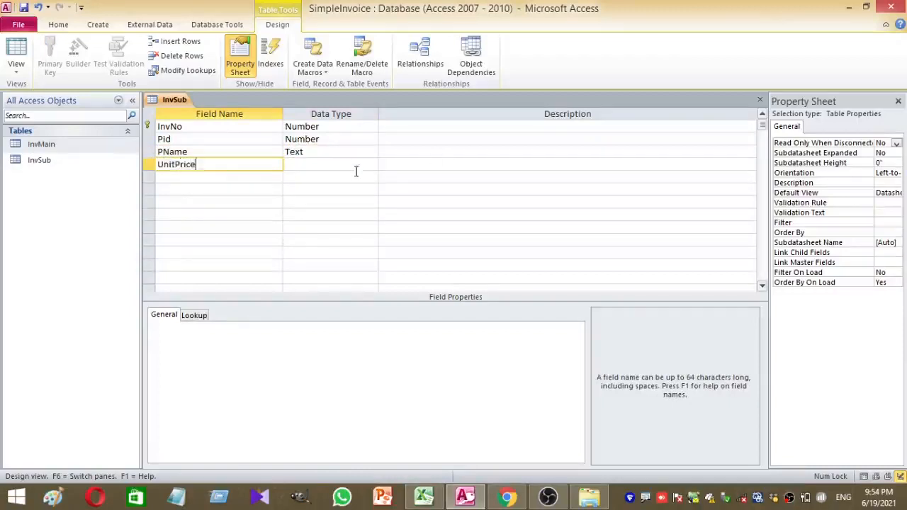
click(357, 171)
click(372, 163)
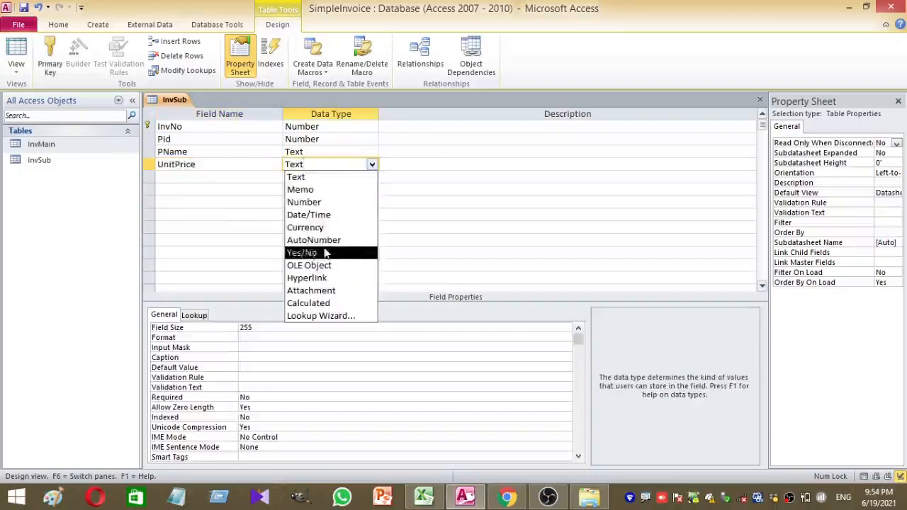
click(305, 227)
click(198, 176)
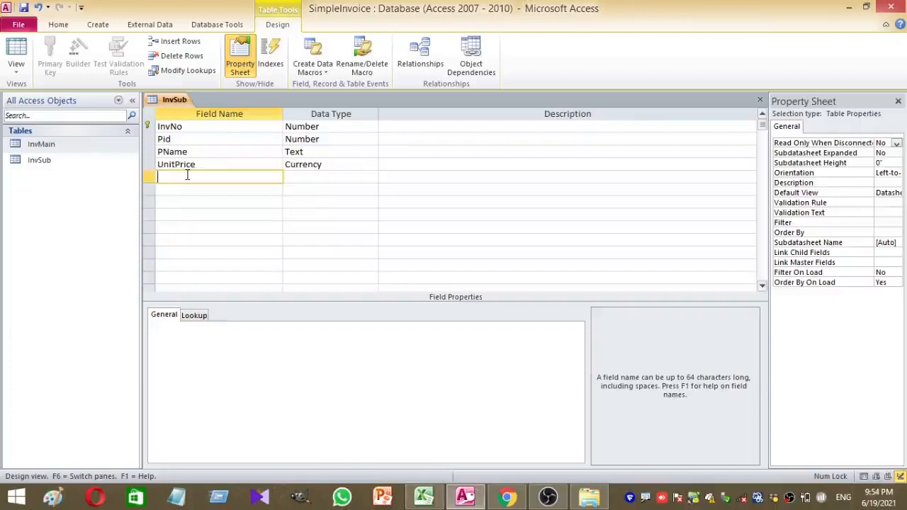
Add a Qty field to InvSub with the Number data type
text(Qty)
click(334, 165)
click(334, 178)
click(371, 178)
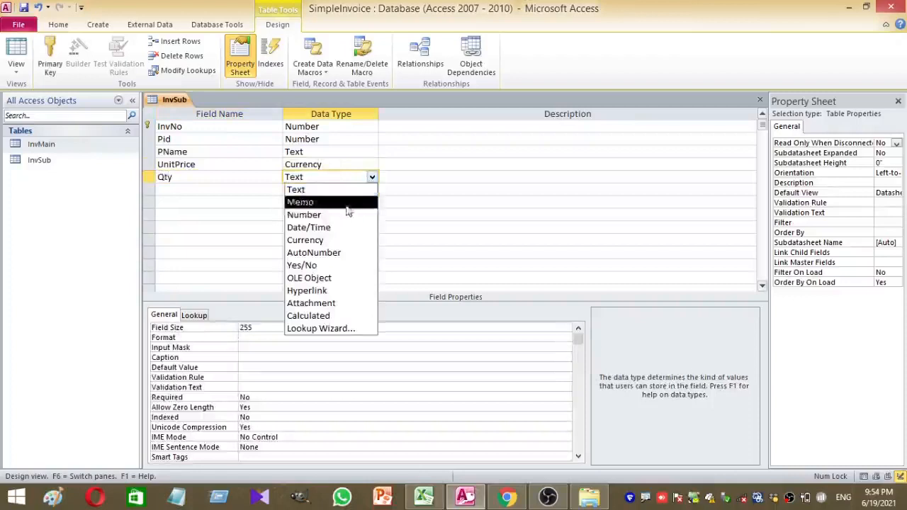
click(345, 215)
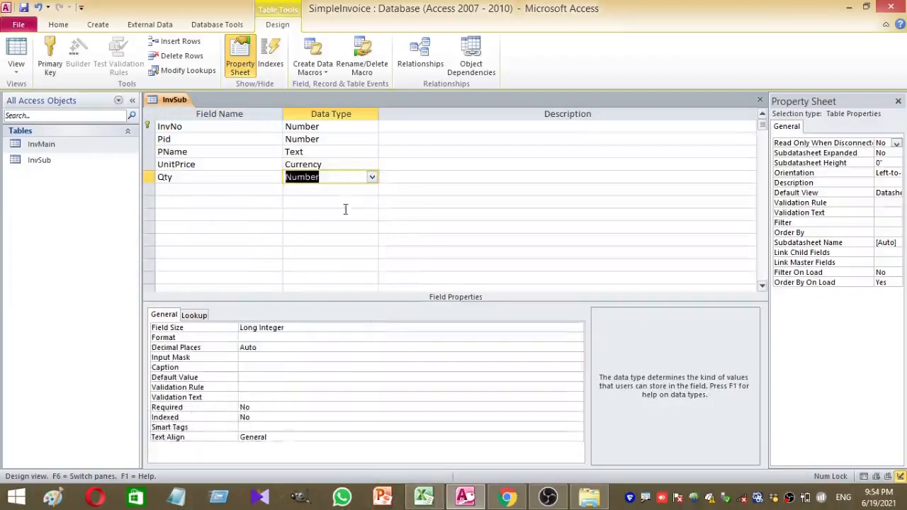
Add a SubVal field in the sixth row with the Currency data type
click(176, 193)
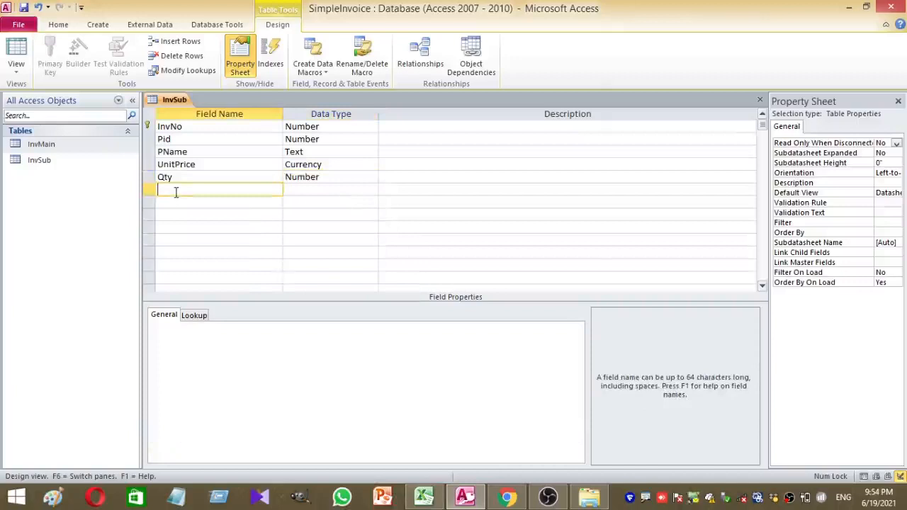
text(Sub)
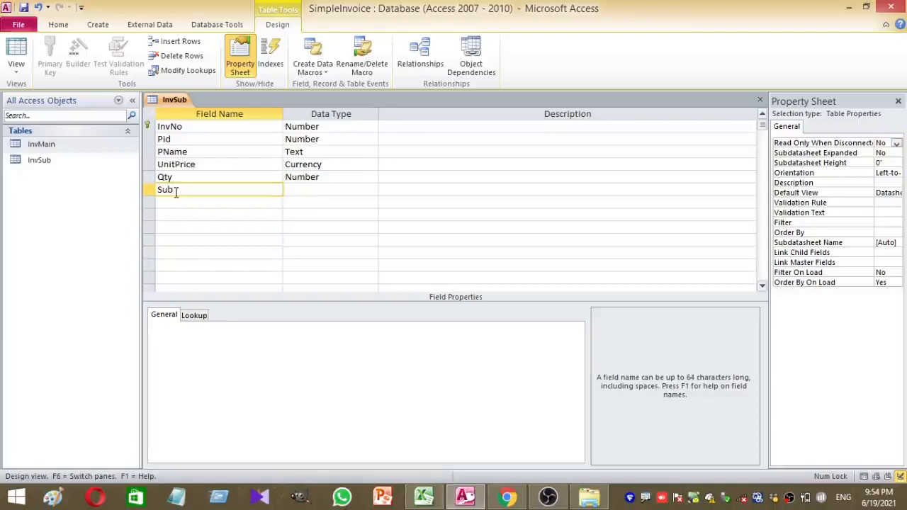
text(Tota)
click(345, 190)
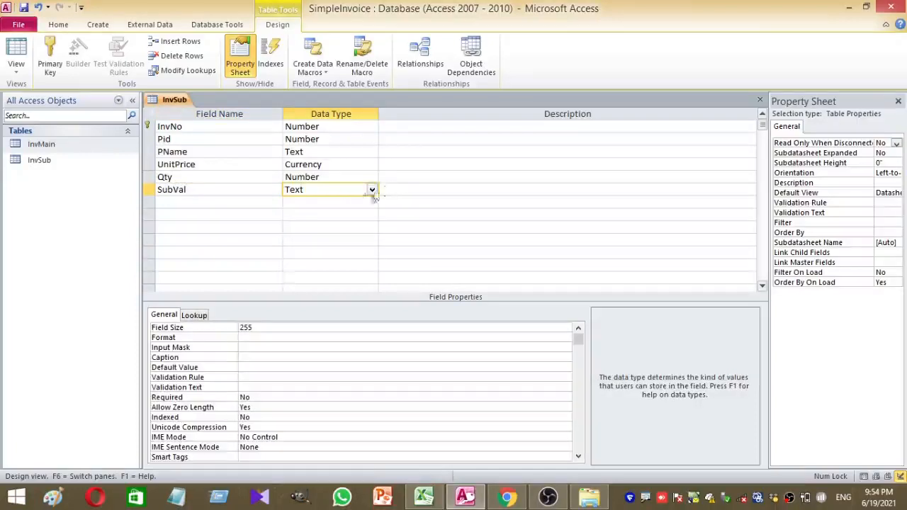
click(372, 190)
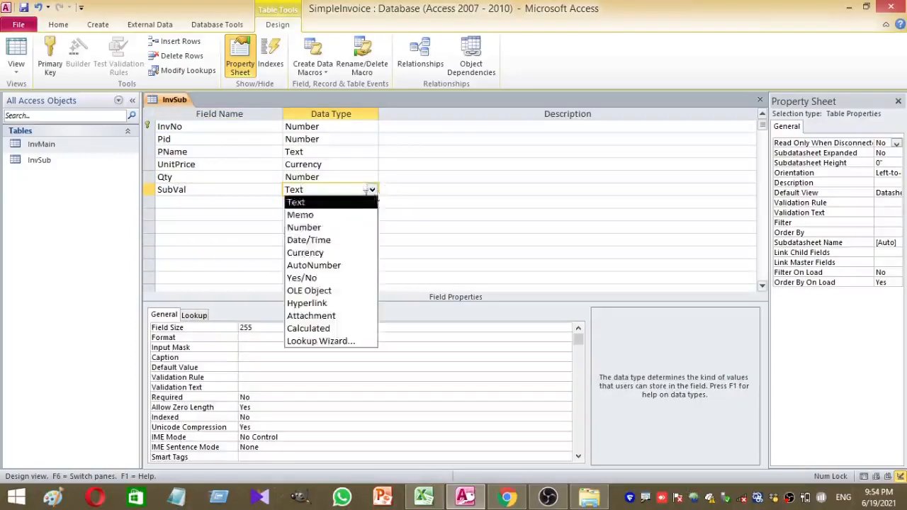
click(347, 255)
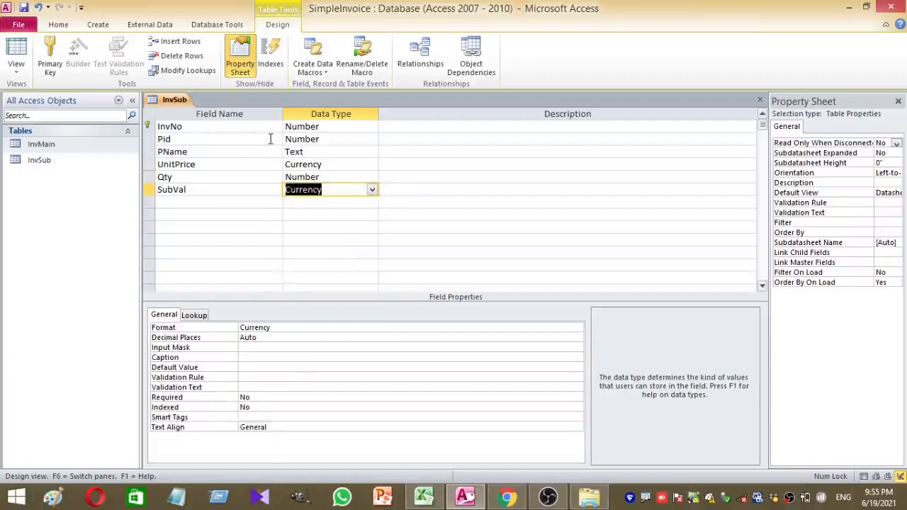
click(399, 125)
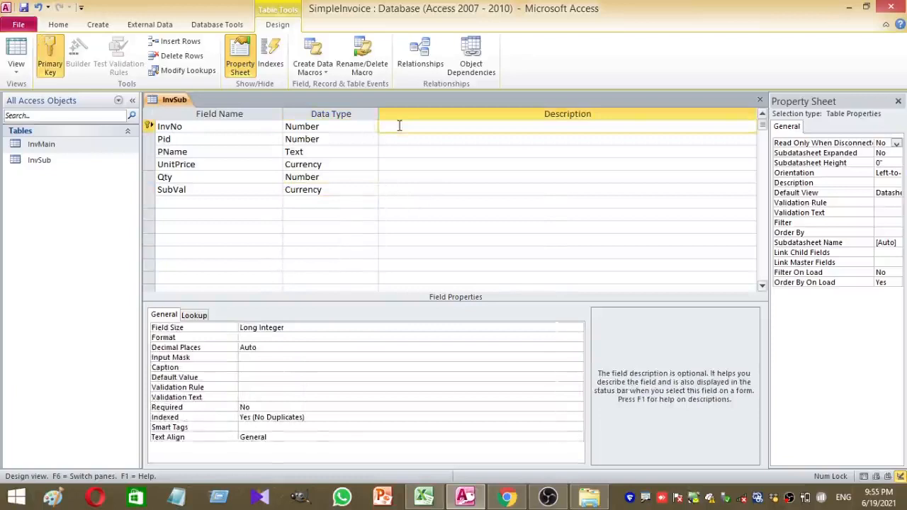
Describe InvNo, Pid and PName as 'Invoice Number', 'Product Id' and 'Product Name'
text(Invocie)
key(BackSpace)
key(BackSpace)
key(BackSpace)
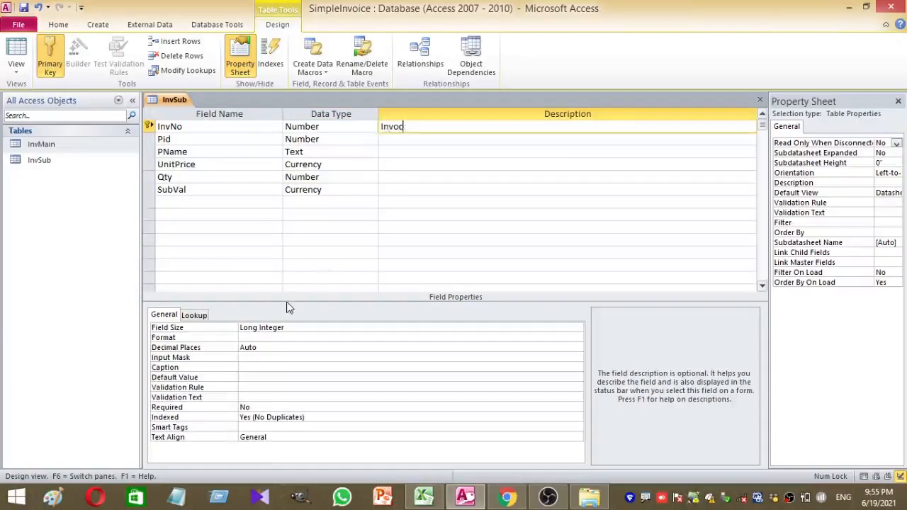
text(ice Number)
click(475, 139)
text(Product )
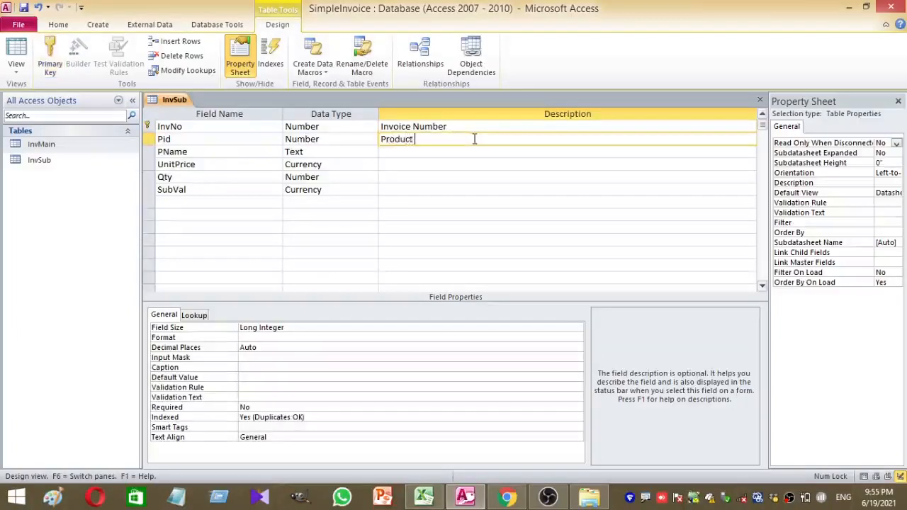
text(Id)
click(452, 156)
text(Produ)
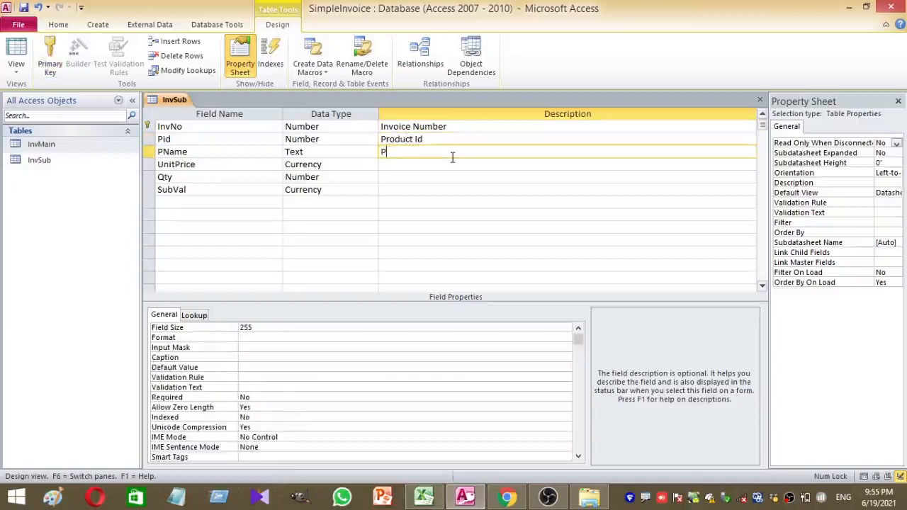
text(ct NAme)
key(BackSpace)
key(BackSpace)
key(BackSpace)
key(BackSpace)
key(BackSpace)
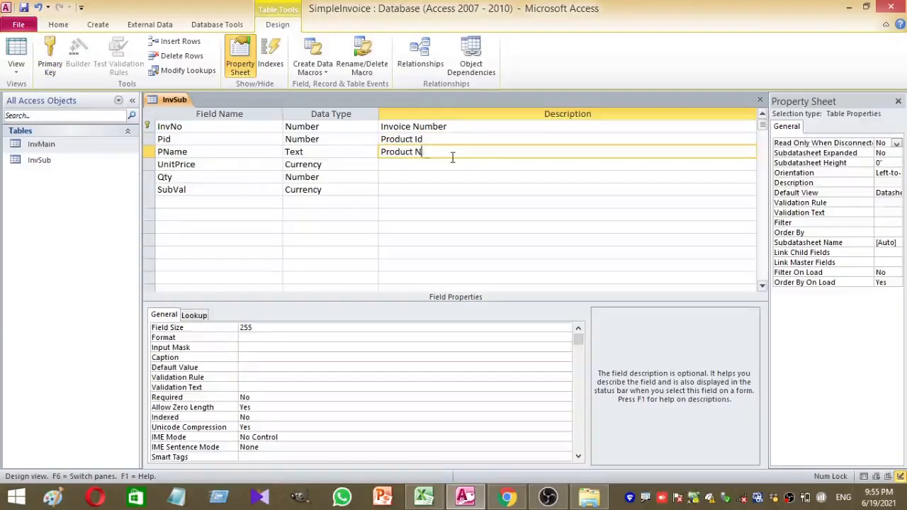
text(Name)
Describe UnitPrice, Qty and SubVal as 'Unit Price', 'Quantity' and 'Sub Value'
click(417, 168)
text(Un)
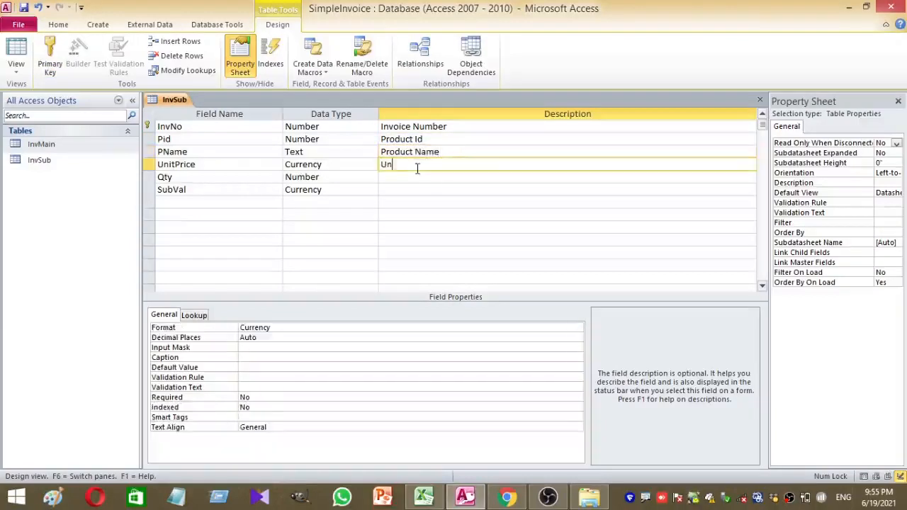
text(it Price)
click(408, 177)
text(A)
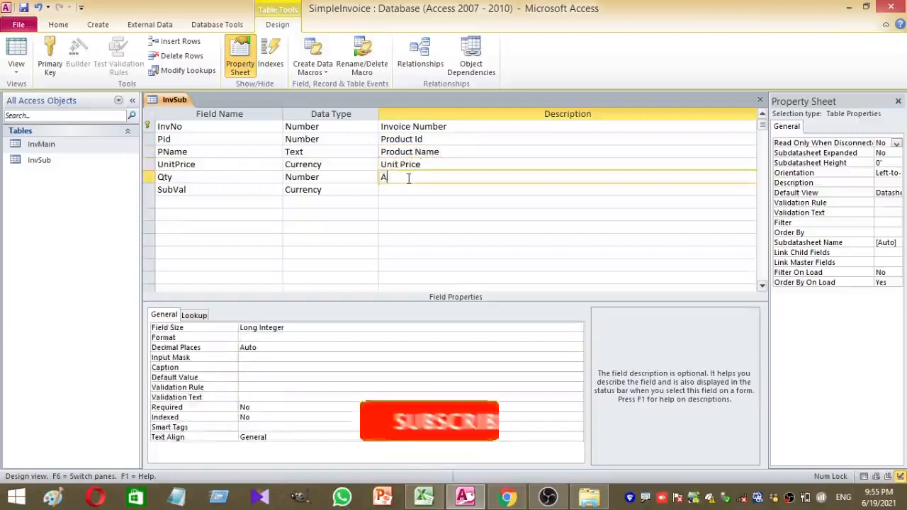
key(BackSpace)
text(Qu)
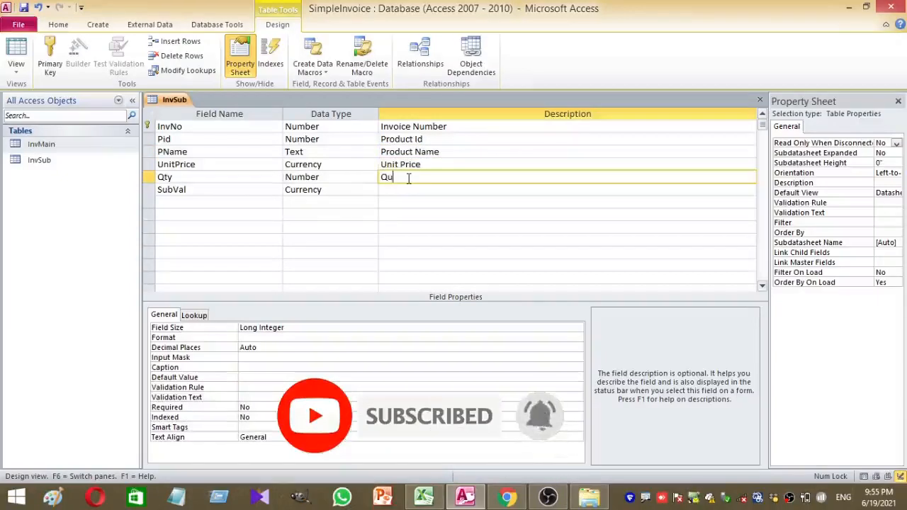
text(antity)
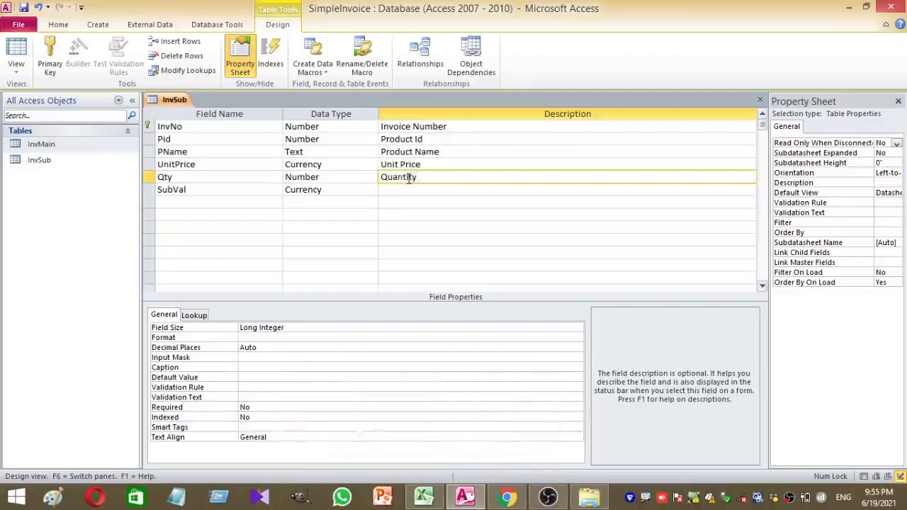
click(408, 190)
text(Sub V)
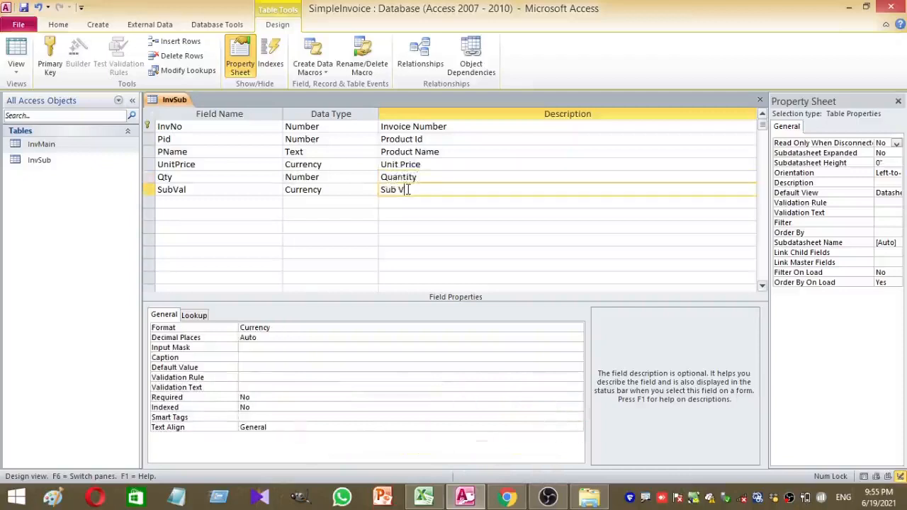
text(alue)
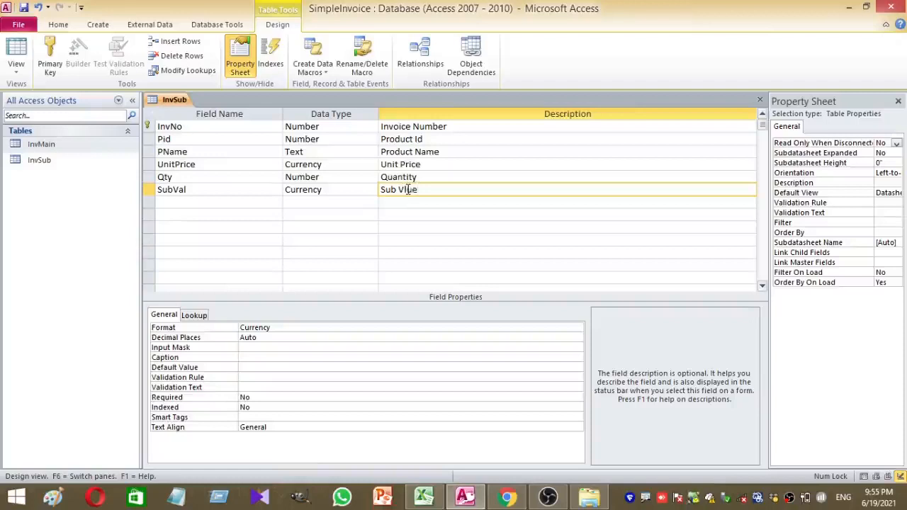
key(BackSpace)
key(BackSpace)
key(BackSpace)
key(BackSpace)
text(alue)
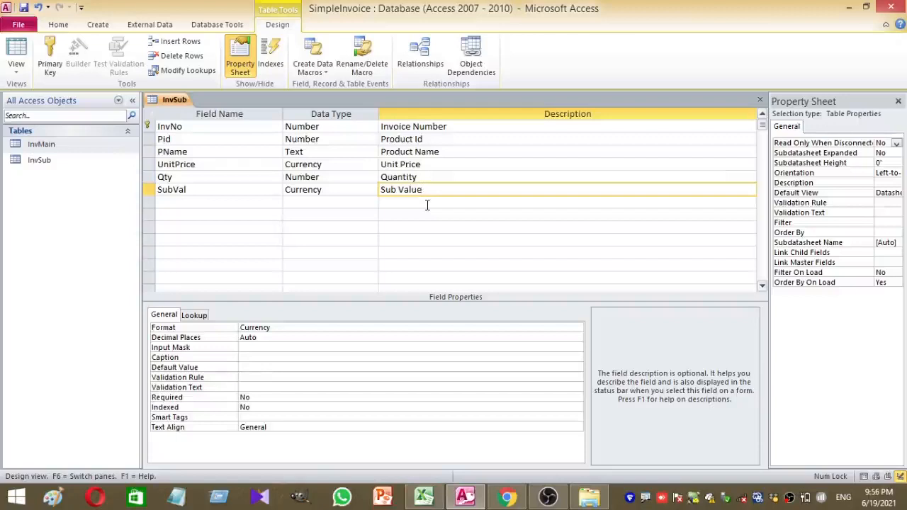
Leave InvSub without a primary key by toggling it off the InvNo row
click(147, 126)
click(53, 64)
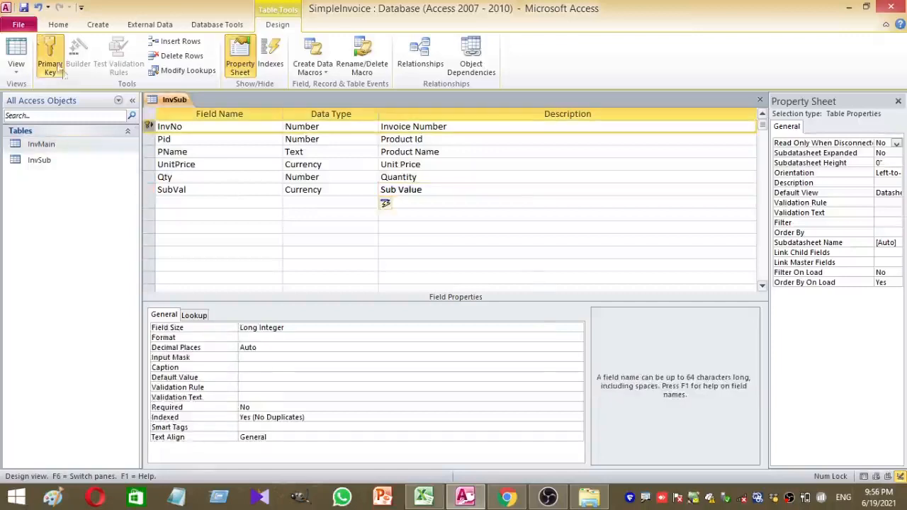
click(44, 51)
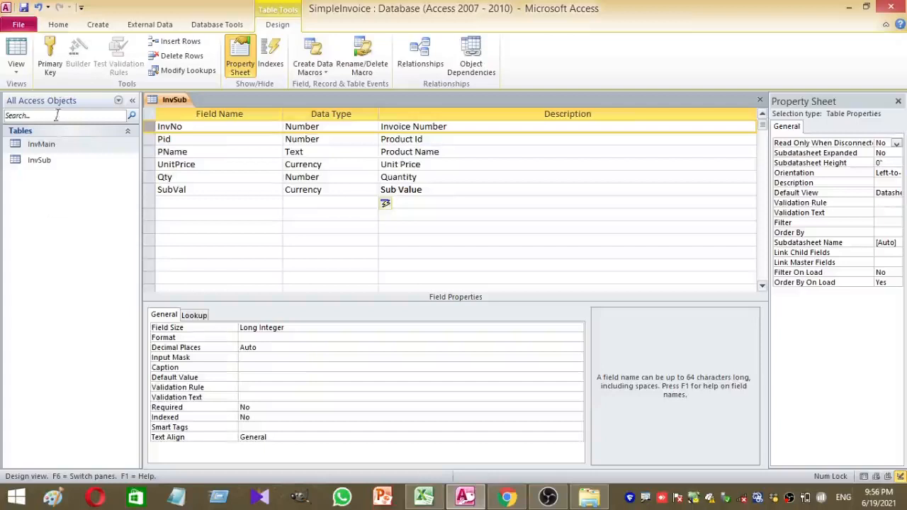
Save the InvSub table and close it
click(14, 48)
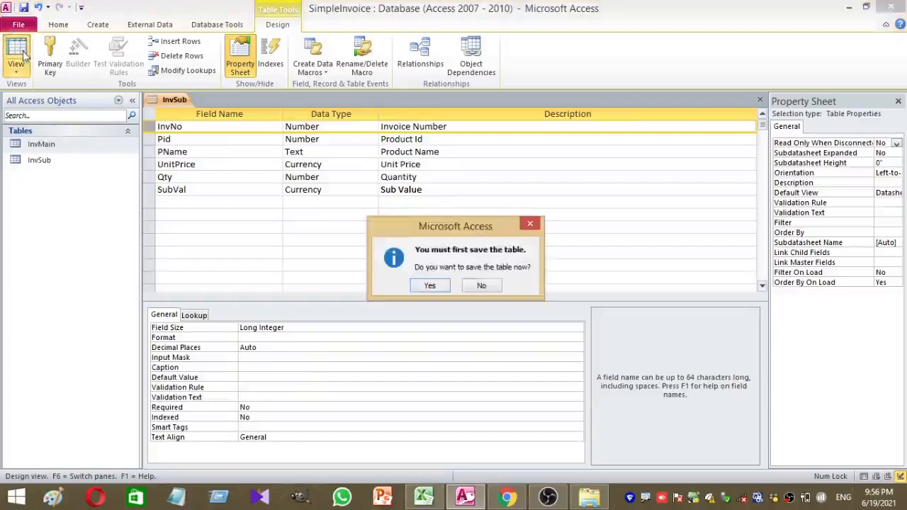
click(430, 286)
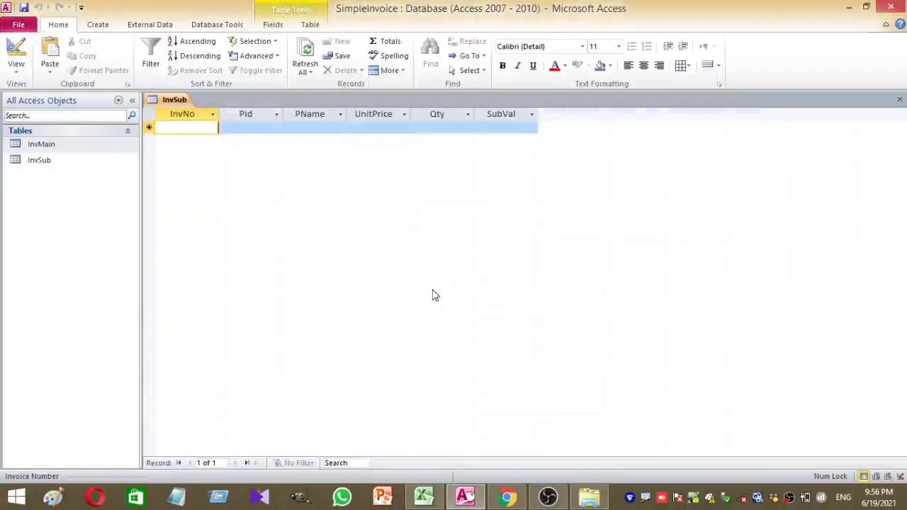
right_click(169, 99)
click(199, 118)
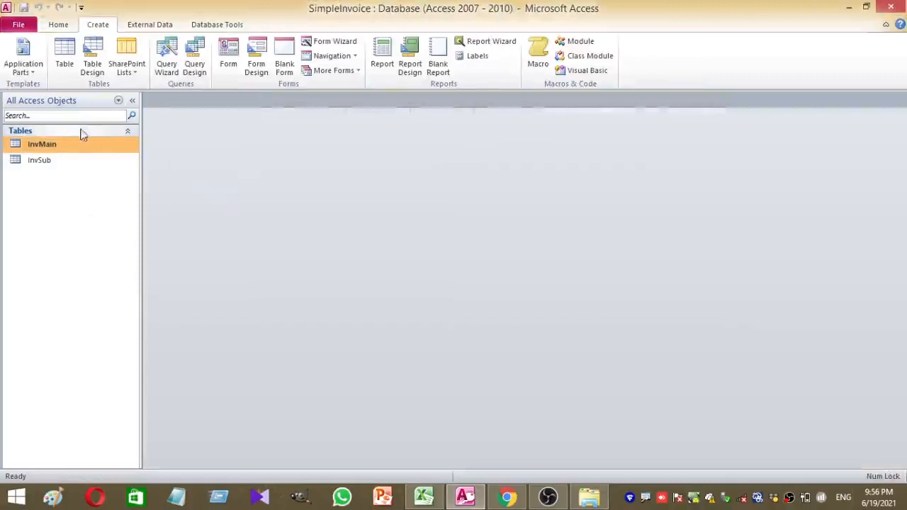
Create a new blank table, save it as tblProduct, and show it in Design view
click(64, 49)
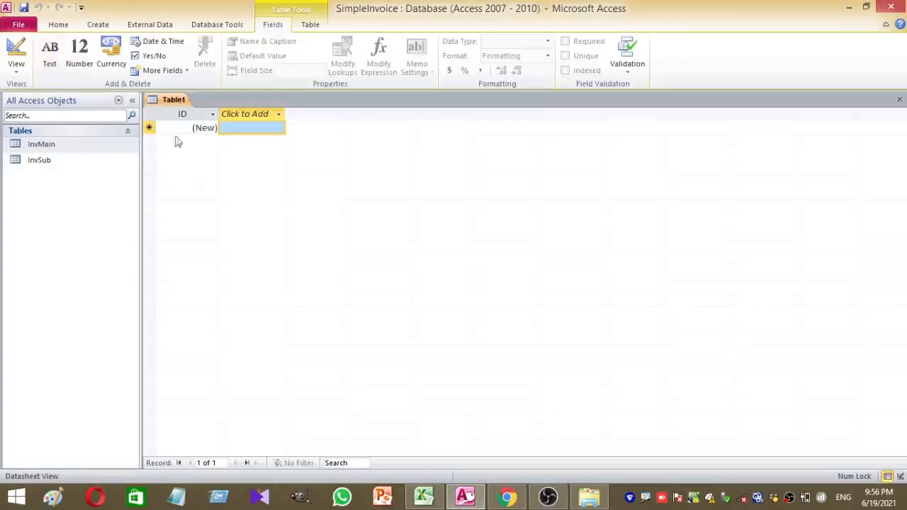
key(ctrl+s)
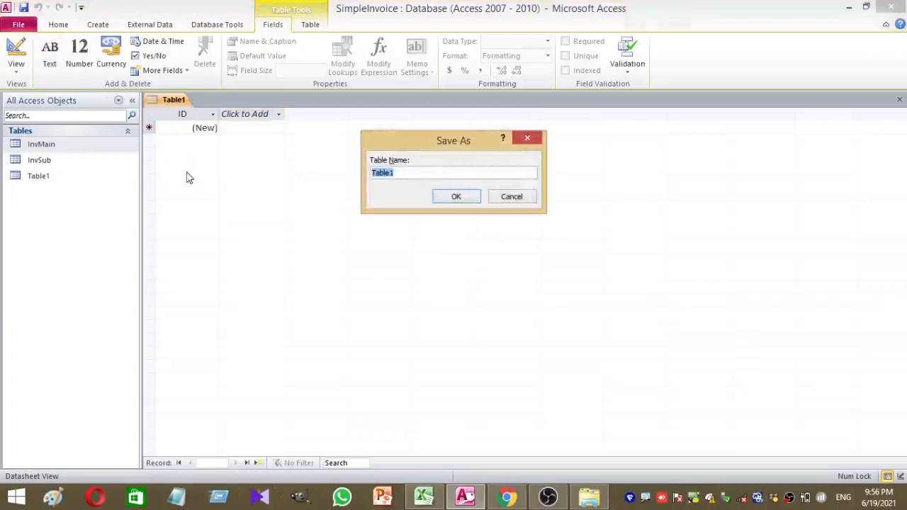
text(tblPro)
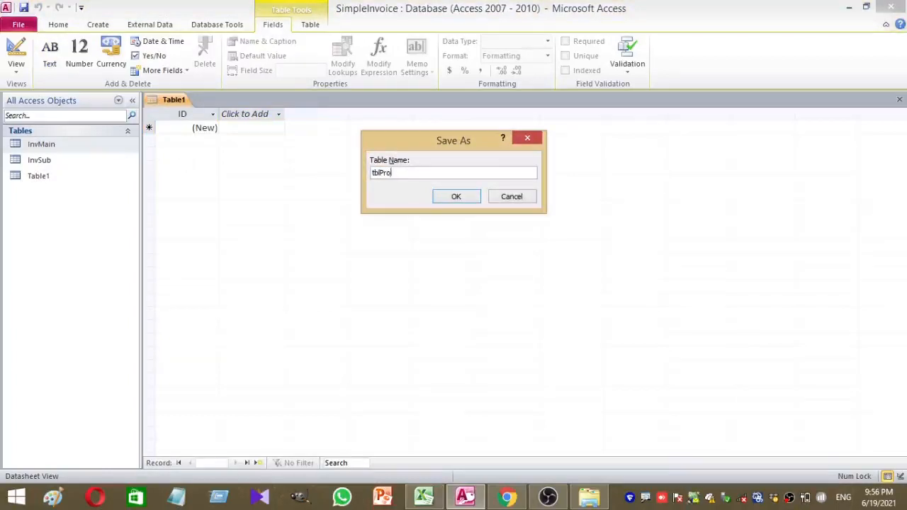
text(duct)
key(Return)
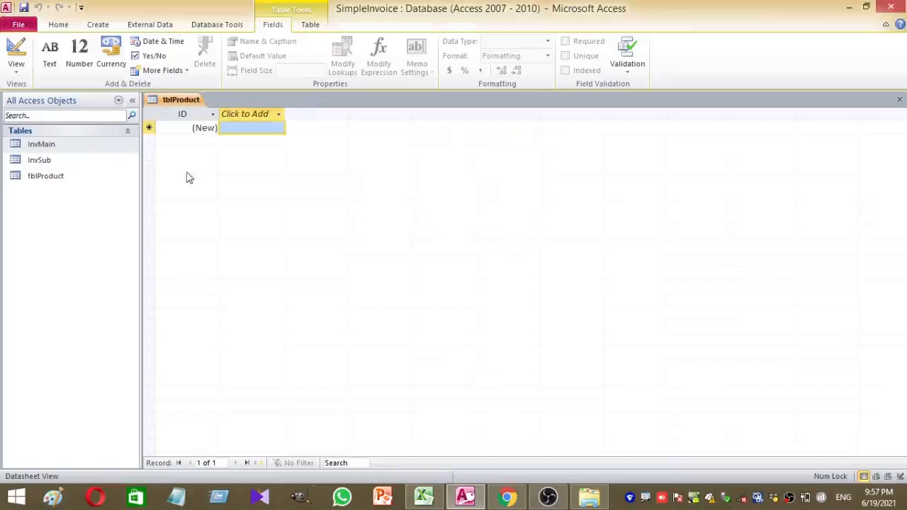
click(15, 51)
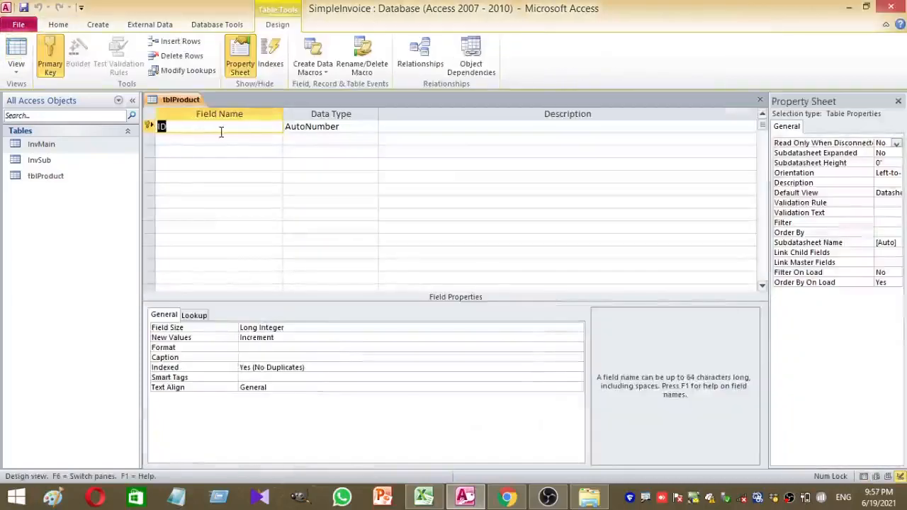
Rename ID to Pid as a Number field and add PName as Text
text(Pid)
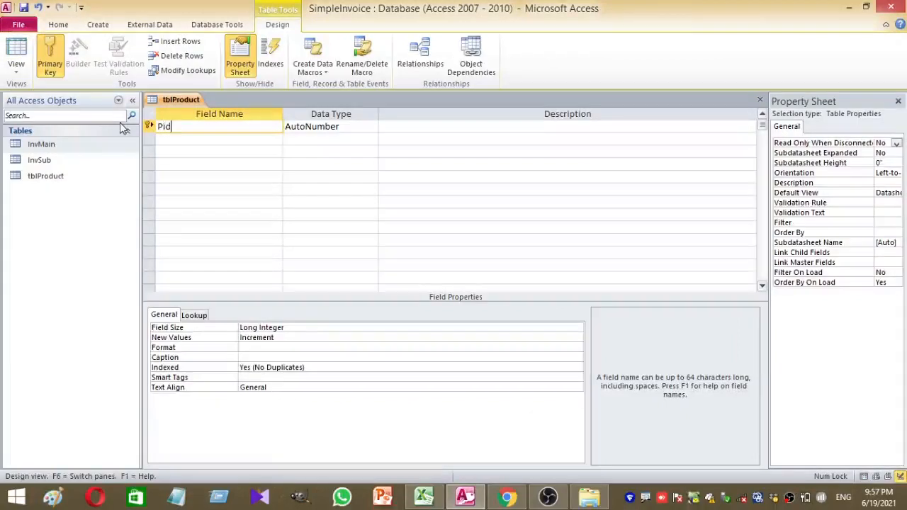
click(341, 129)
click(372, 127)
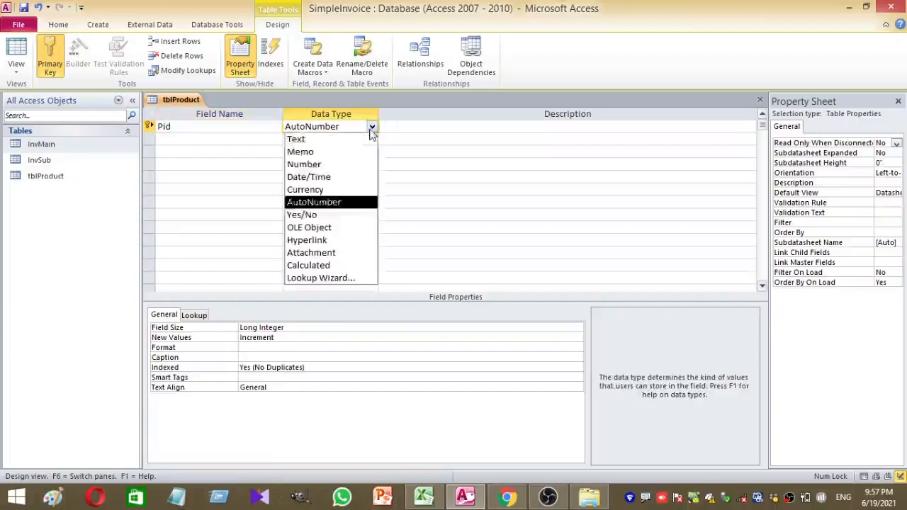
click(304, 163)
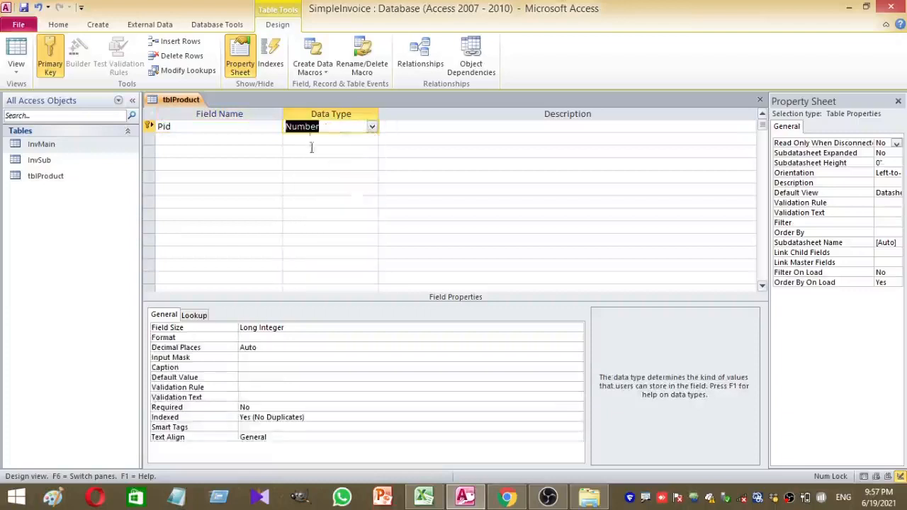
click(251, 142)
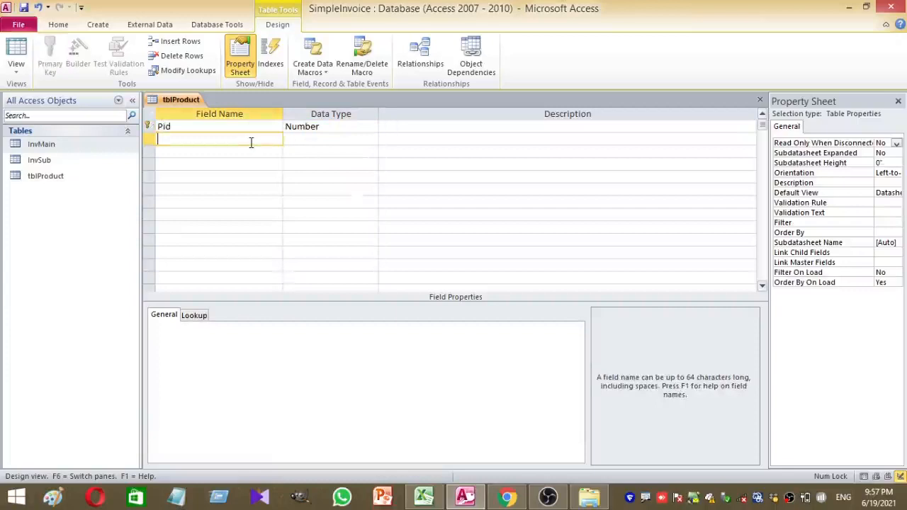
text(PName)
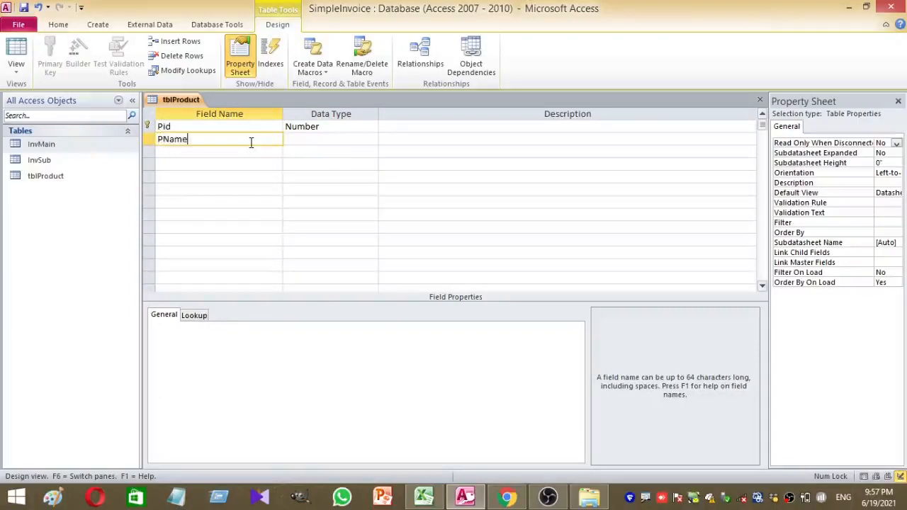
click(314, 140)
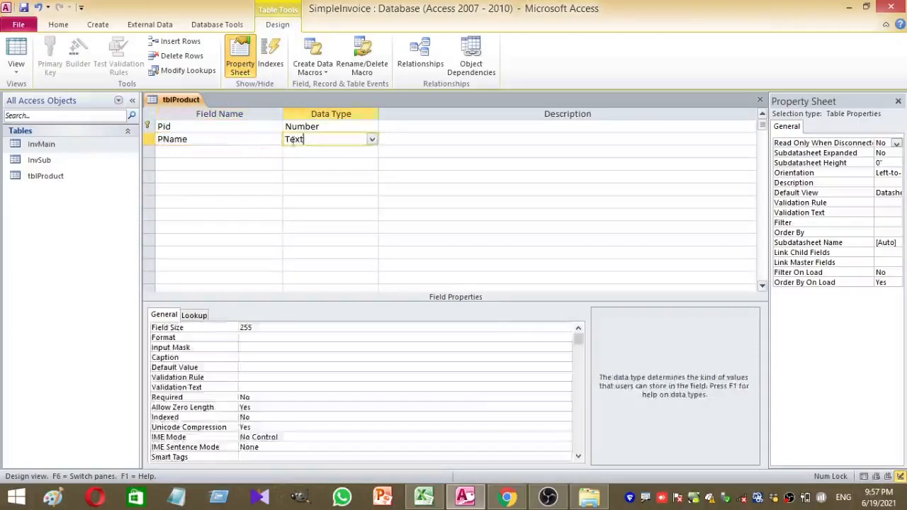
Add UnitPrice as a Currency field, then save tblProduct and switch to Datasheet view
click(234, 149)
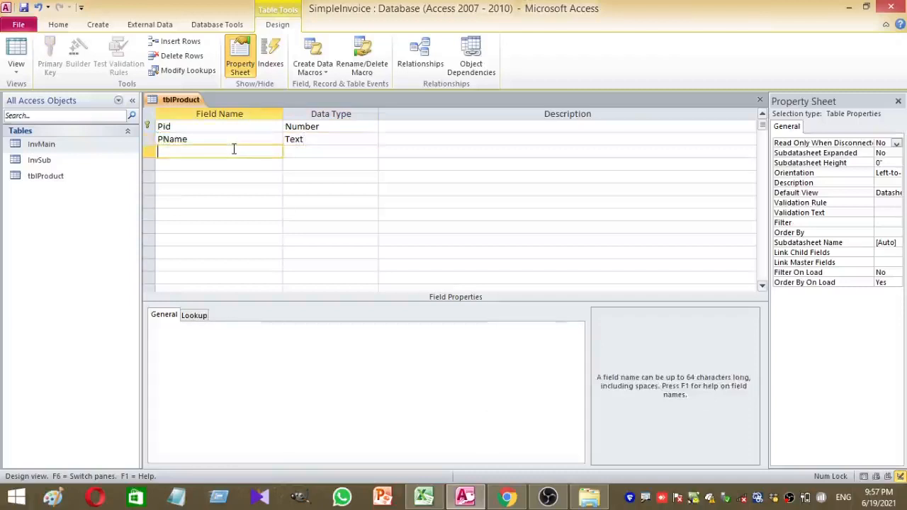
text(UnitPrice)
click(304, 150)
click(372, 153)
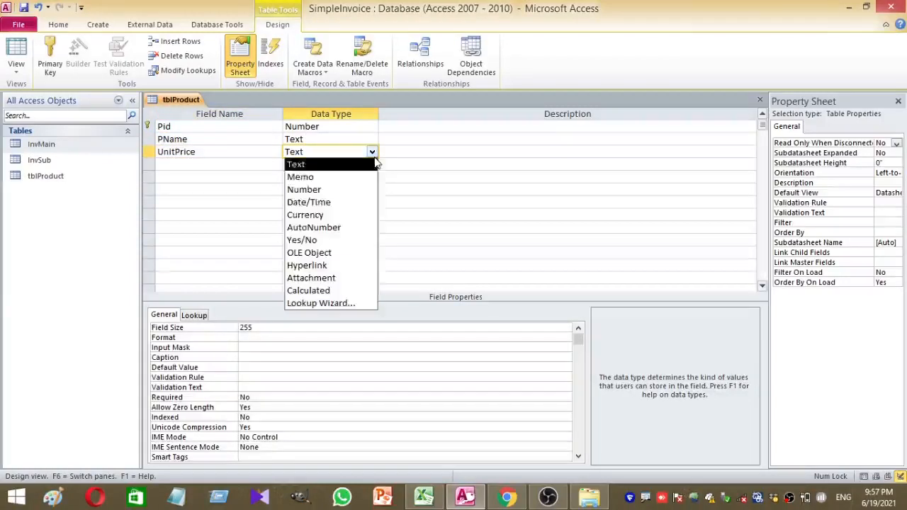
click(364, 216)
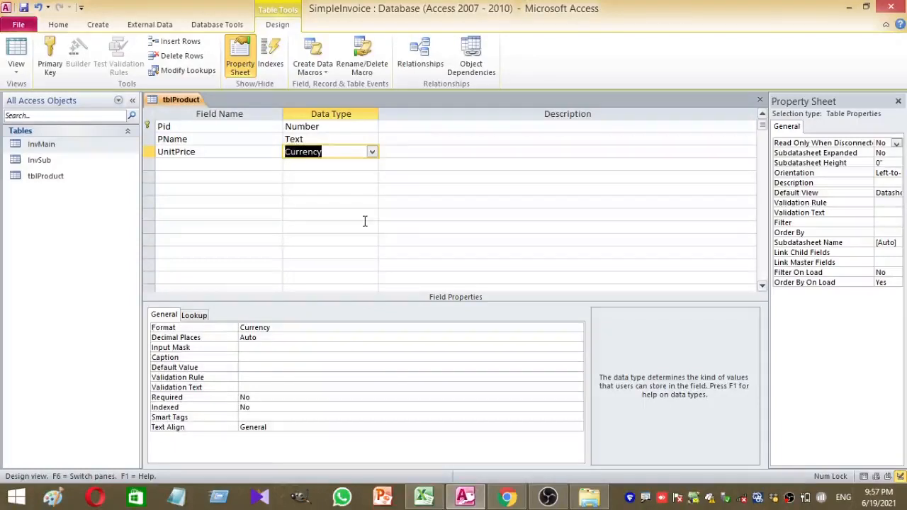
click(19, 62)
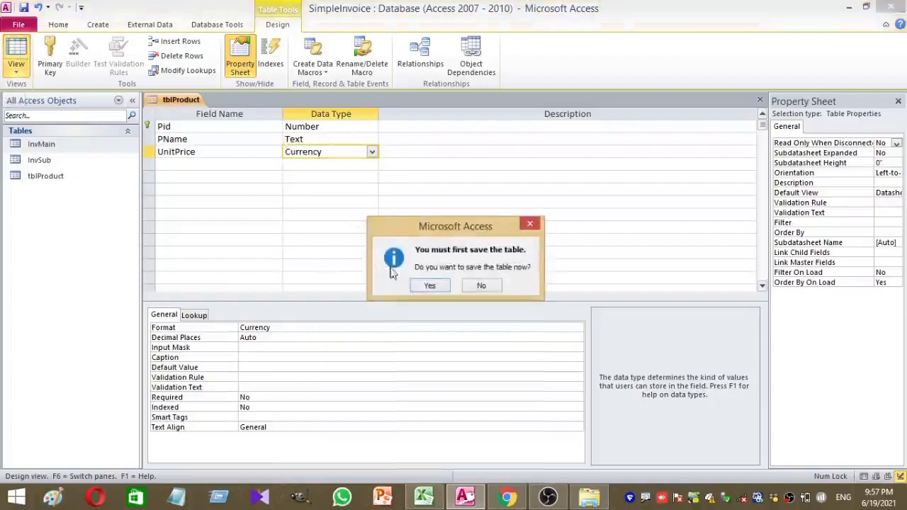
click(430, 286)
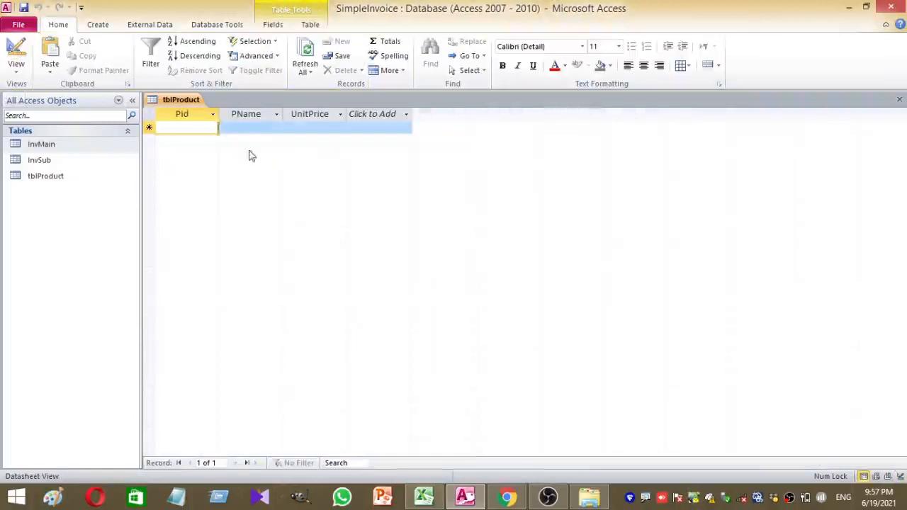
Close tblProduct and create another new blank table
right_click(181, 101)
click(200, 124)
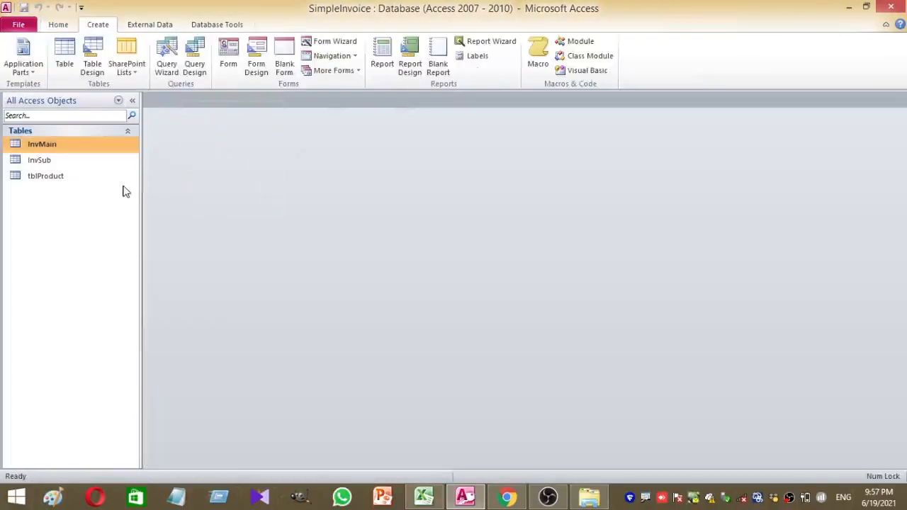
click(58, 26)
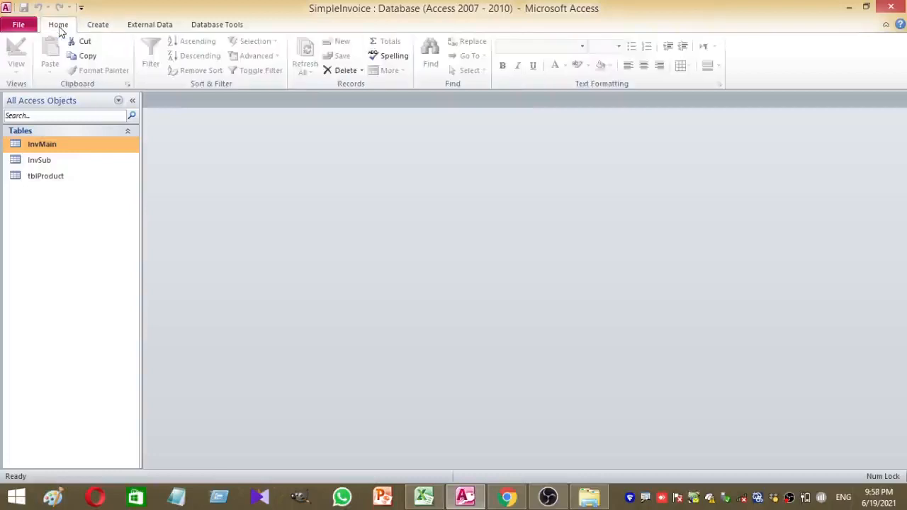
click(97, 25)
click(60, 71)
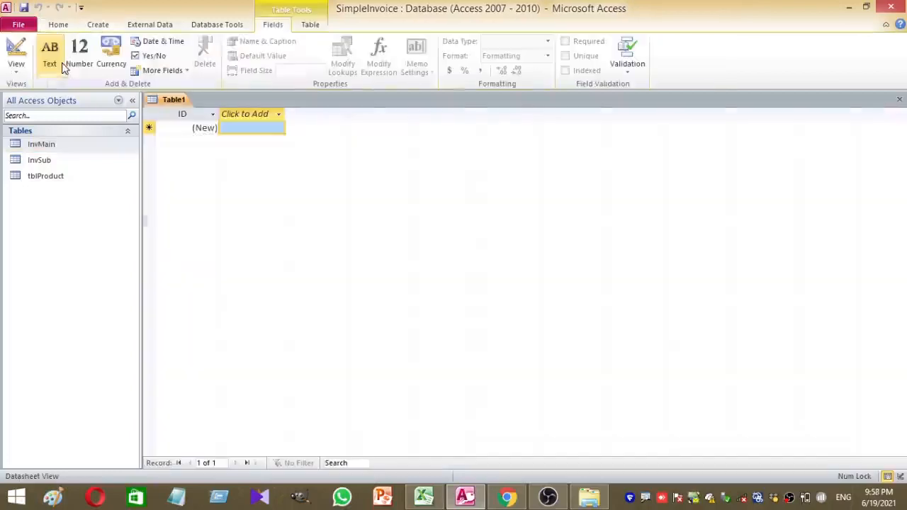
Save the new table as tblSupplier and show it in Design view
key(ctrl+s)
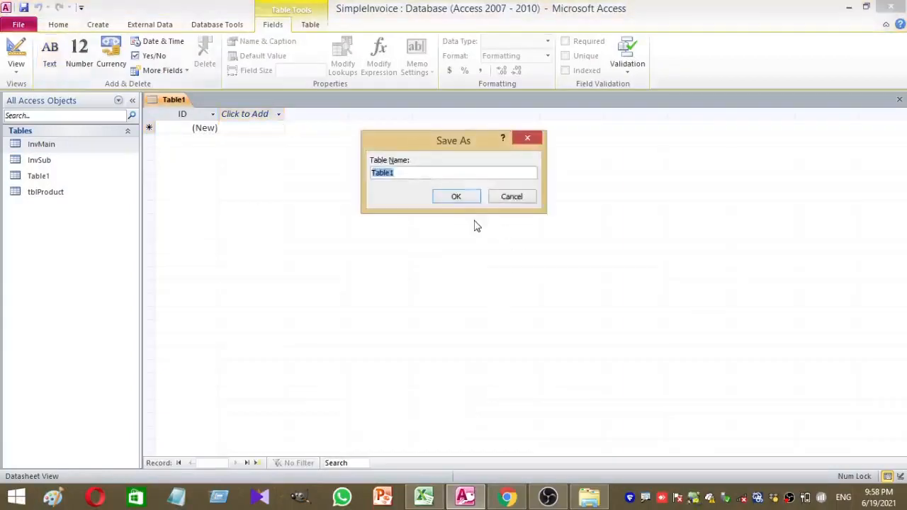
text(tblSupplier)
key(Return)
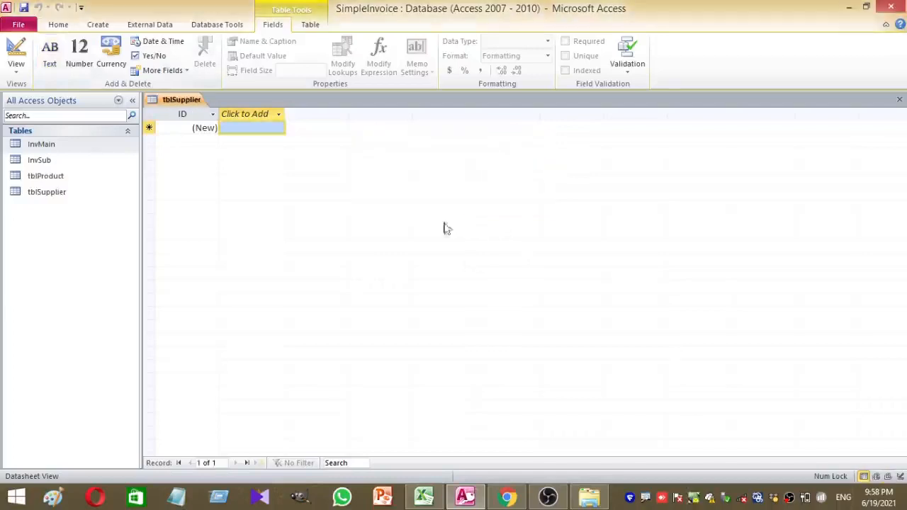
click(15, 50)
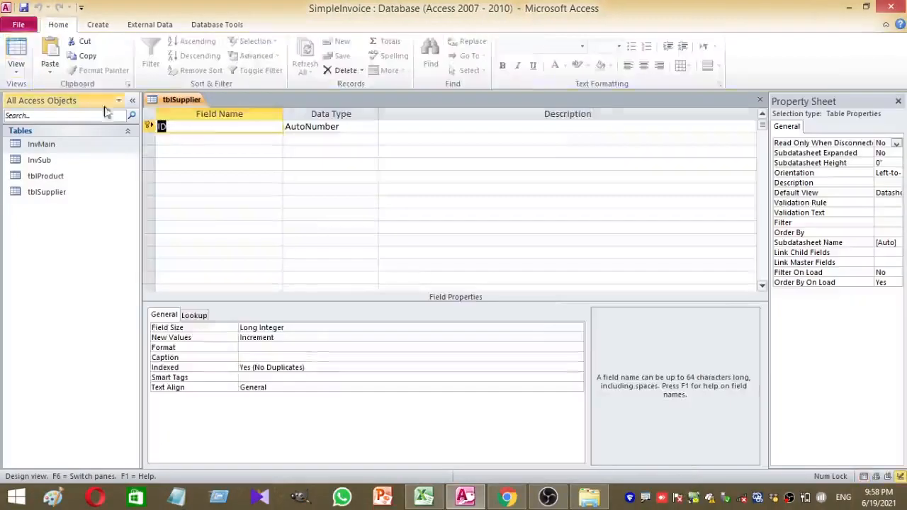
Rename ID to SId as a Number field and add SName as Text
text(S)
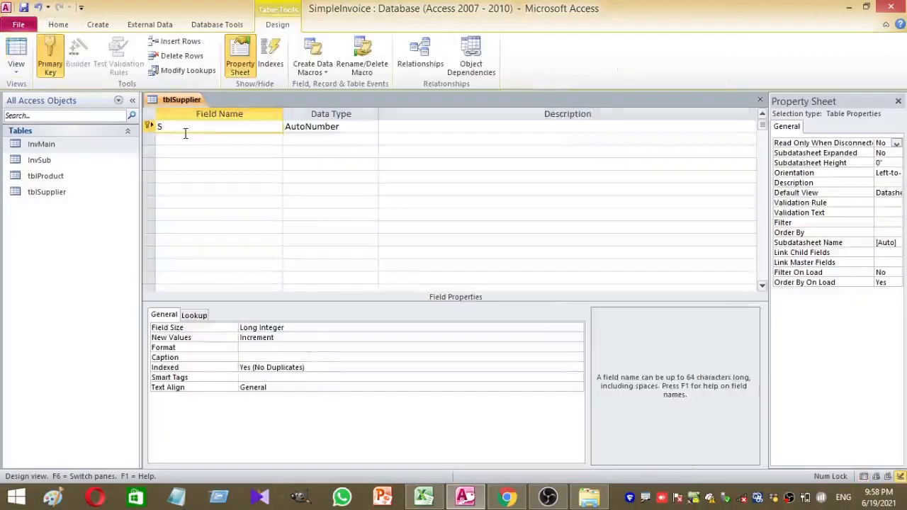
text(Id)
click(363, 126)
click(372, 127)
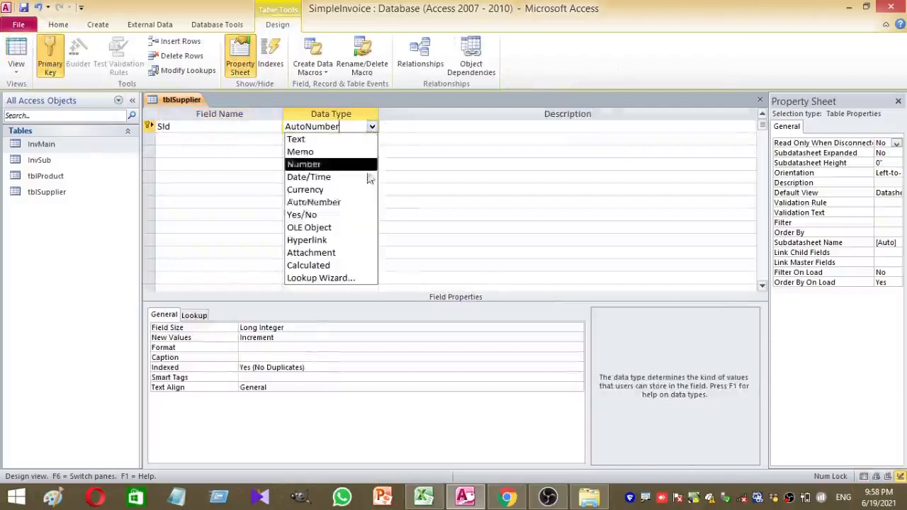
click(365, 167)
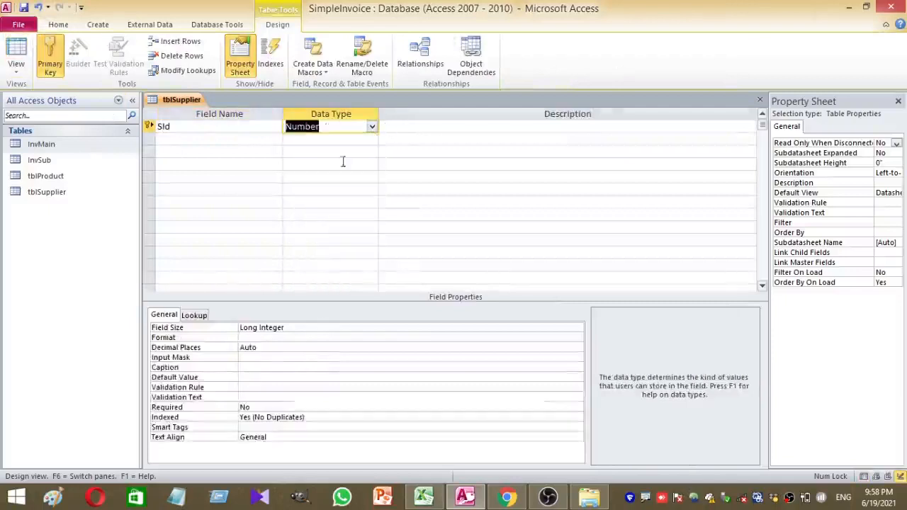
click(170, 139)
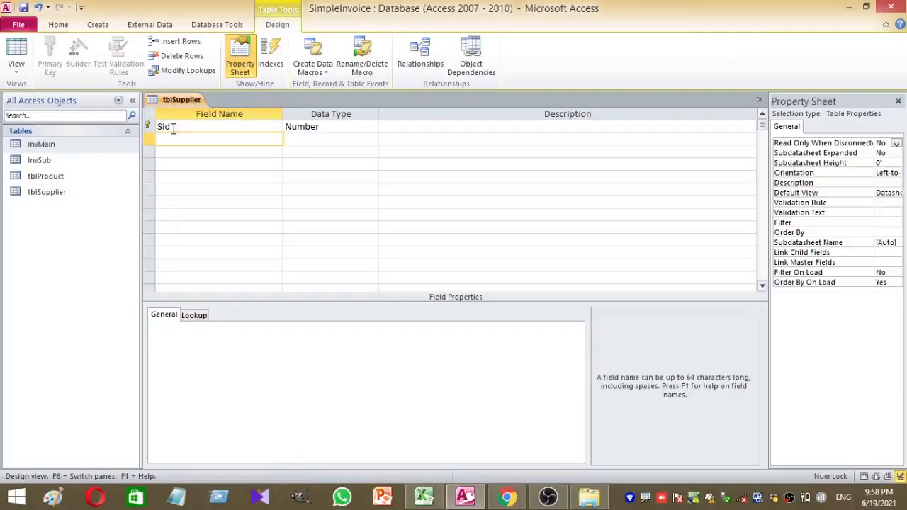
text(SName)
click(325, 145)
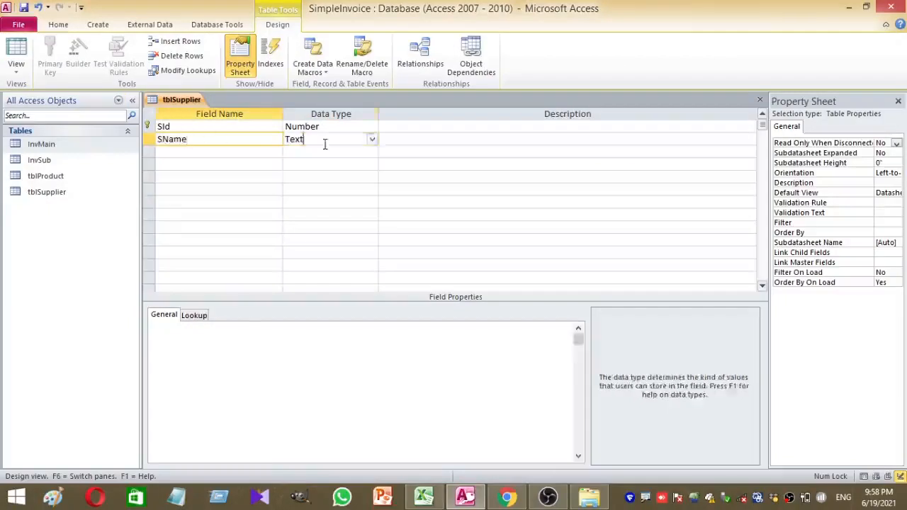
Add an SAddress field with the Memo data type
click(187, 151)
text(SD)
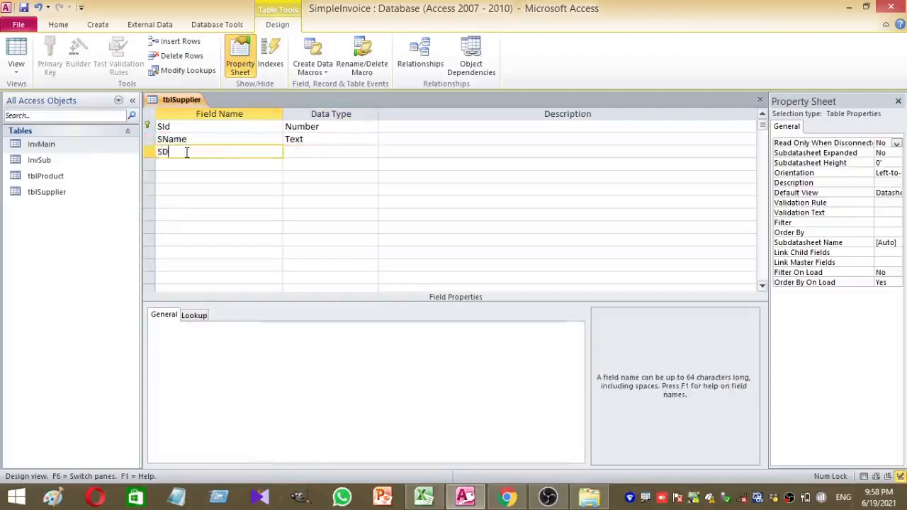
key(BackSpace)
text(Address)
click(372, 151)
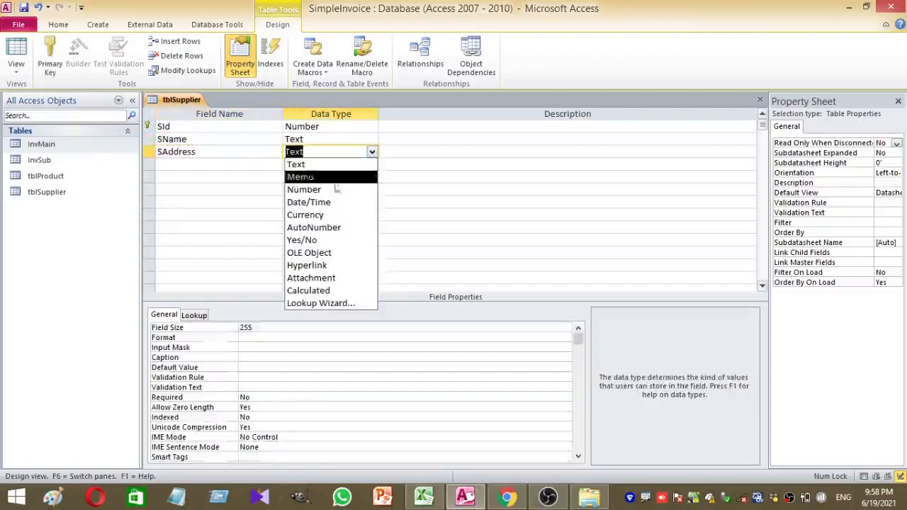
click(306, 190)
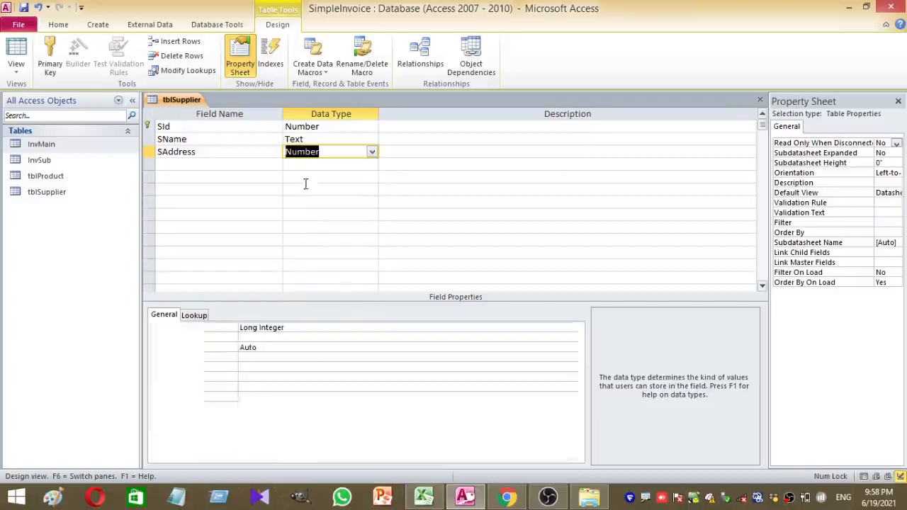
click(371, 151)
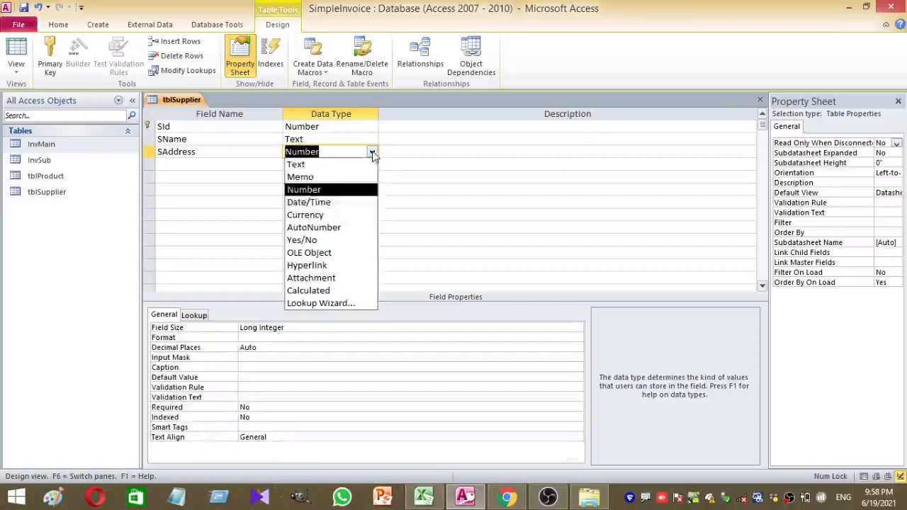
click(316, 177)
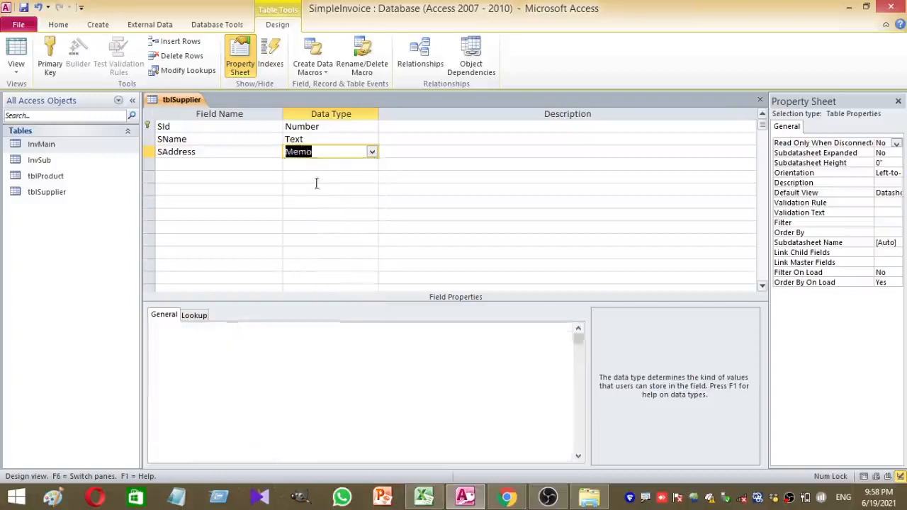
Add SContact, SEmail and SAccNo as Text fields
click(170, 163)
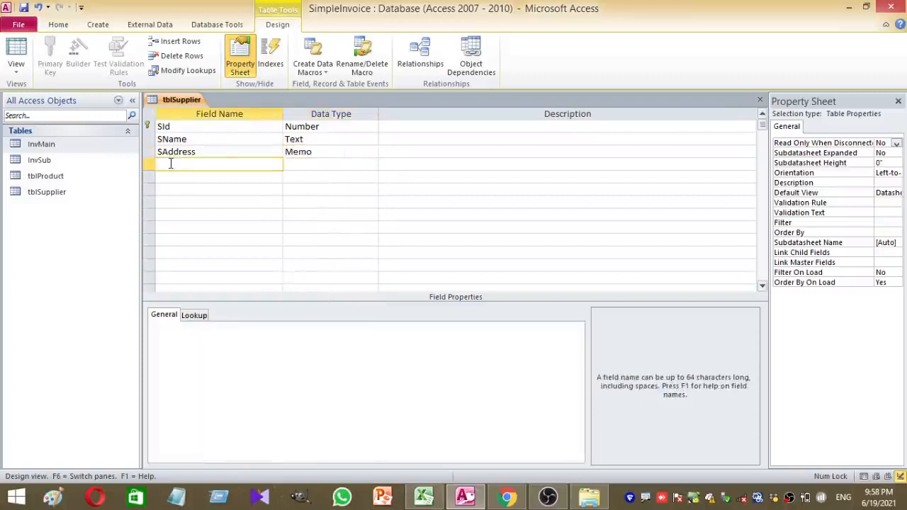
text(SContact)
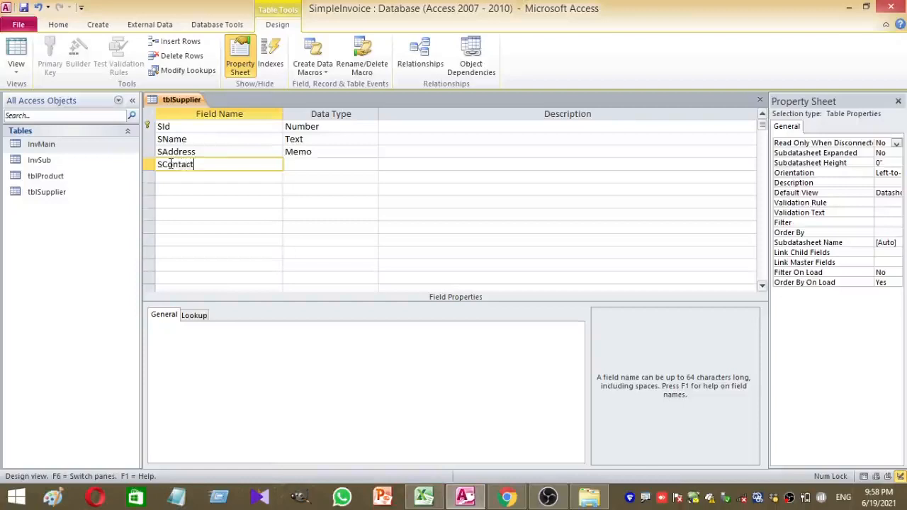
click(336, 177)
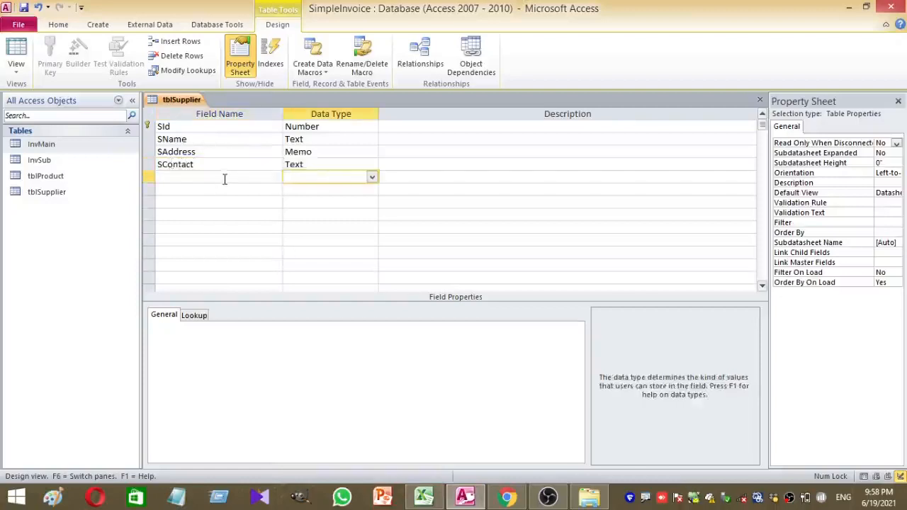
click(224, 179)
text(SEmail)
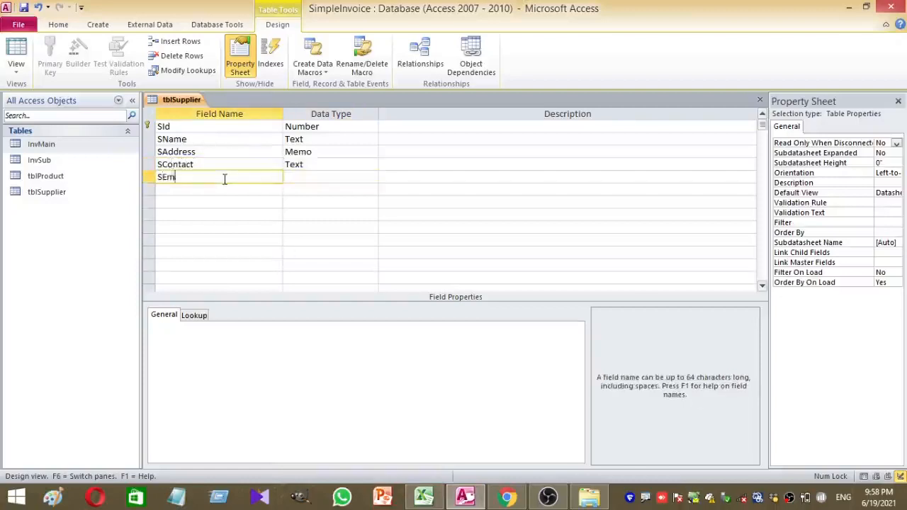
click(313, 176)
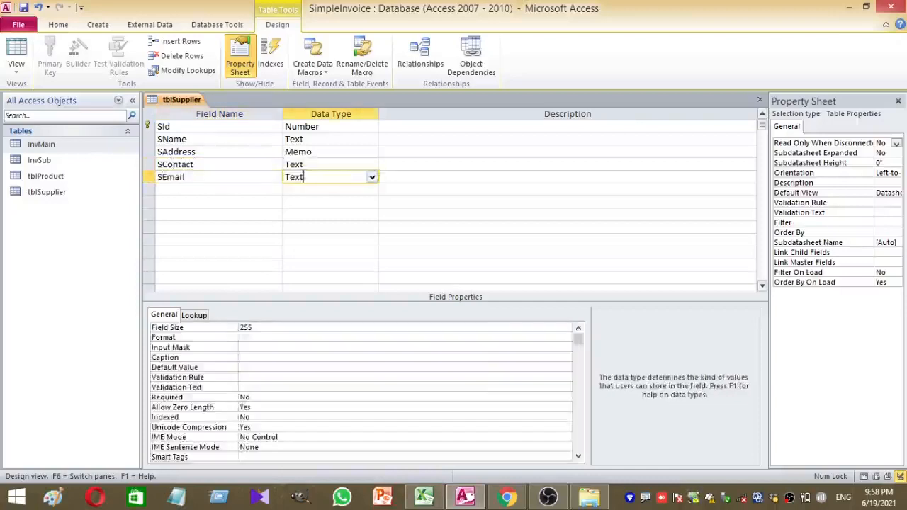
click(188, 190)
text(S)
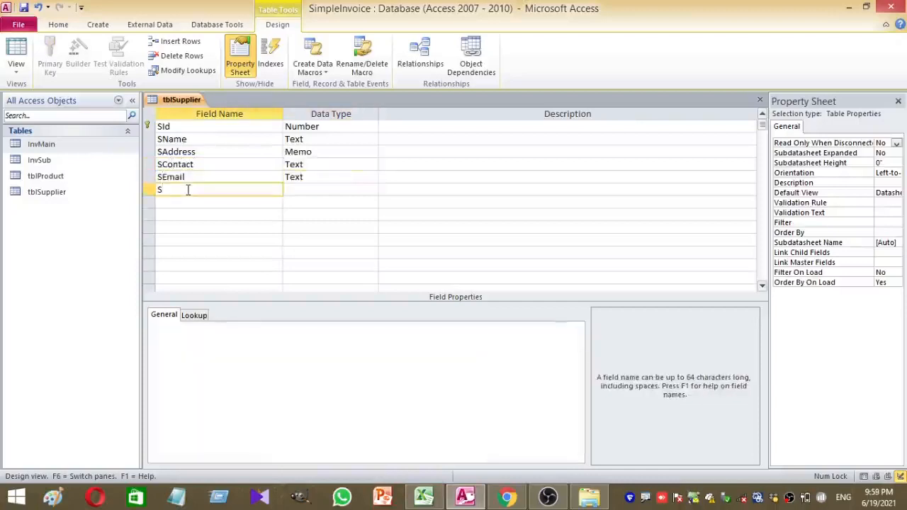
text(AccNo)
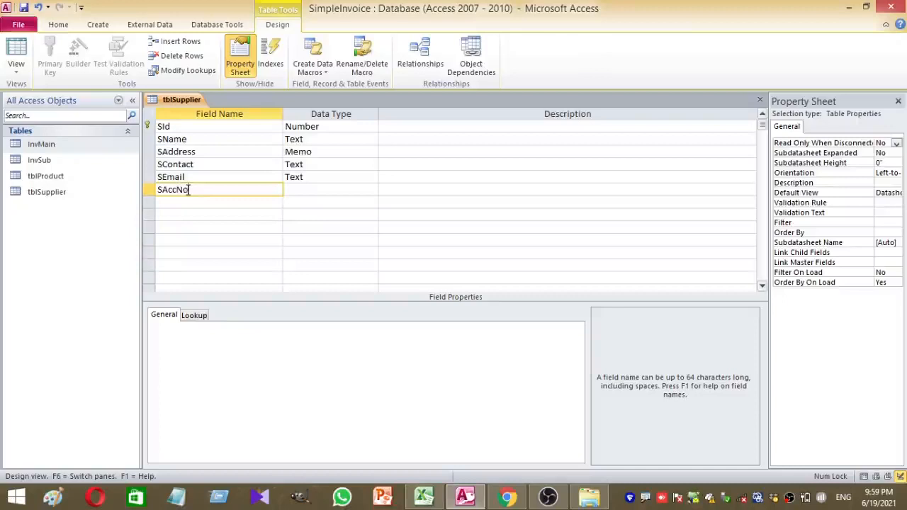
click(318, 190)
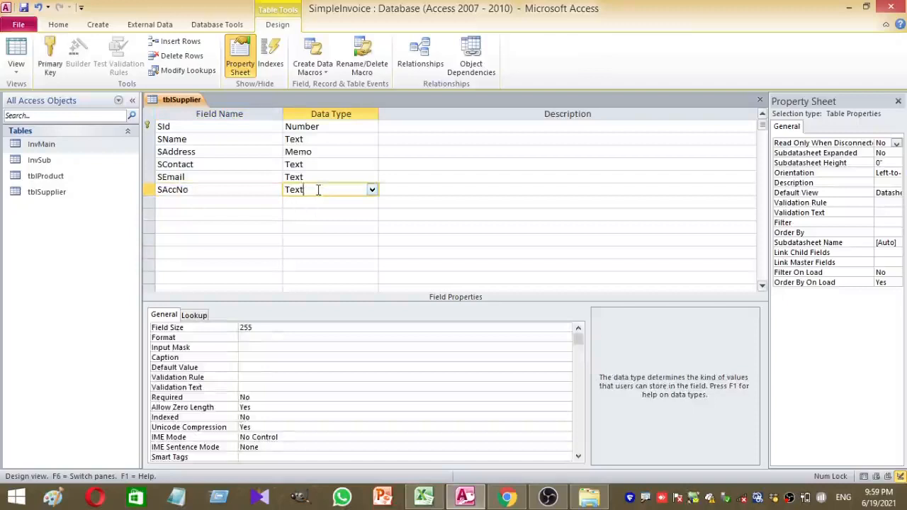
Describe SId, SName and SAddress as 'Supplier ID', 'Supplier Name' and 'Supplier Address'
click(396, 129)
text(S)
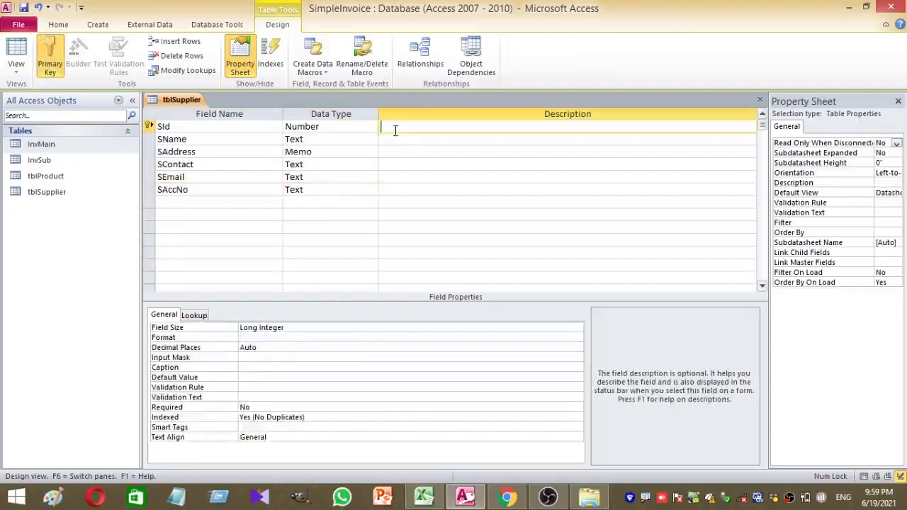
text(ppl)
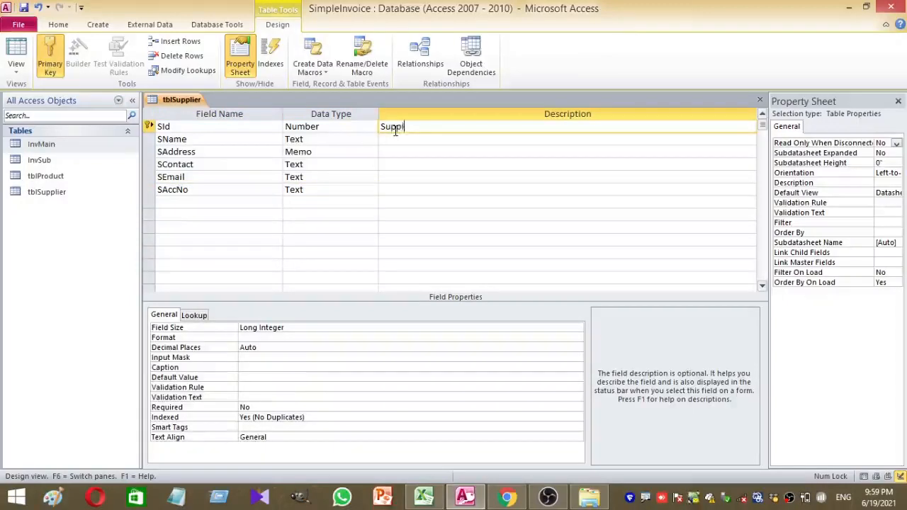
text(ier ID)
click(399, 144)
text(Supplier )
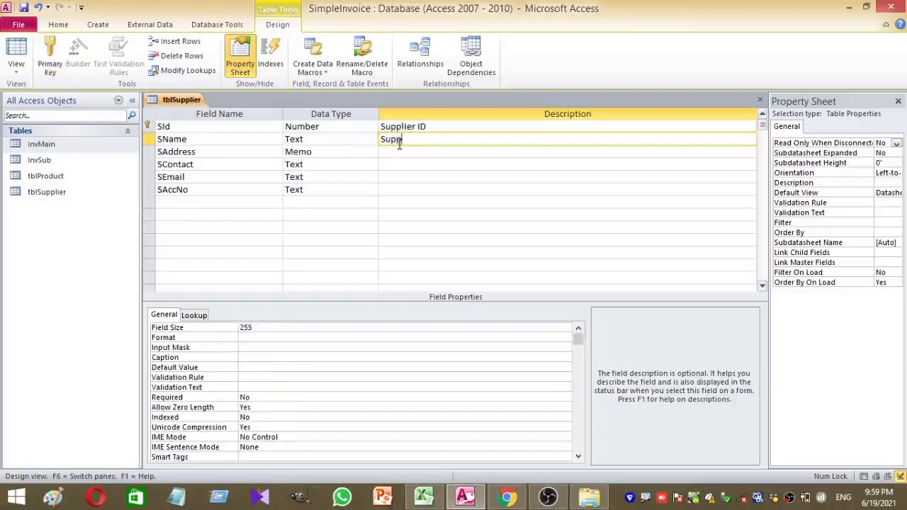
text(Name)
click(402, 152)
text(Supplier )
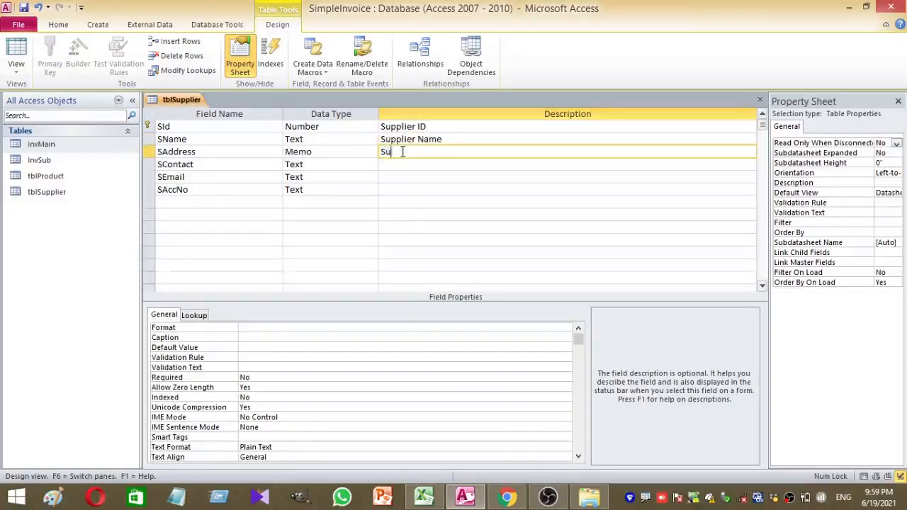
text(Address)
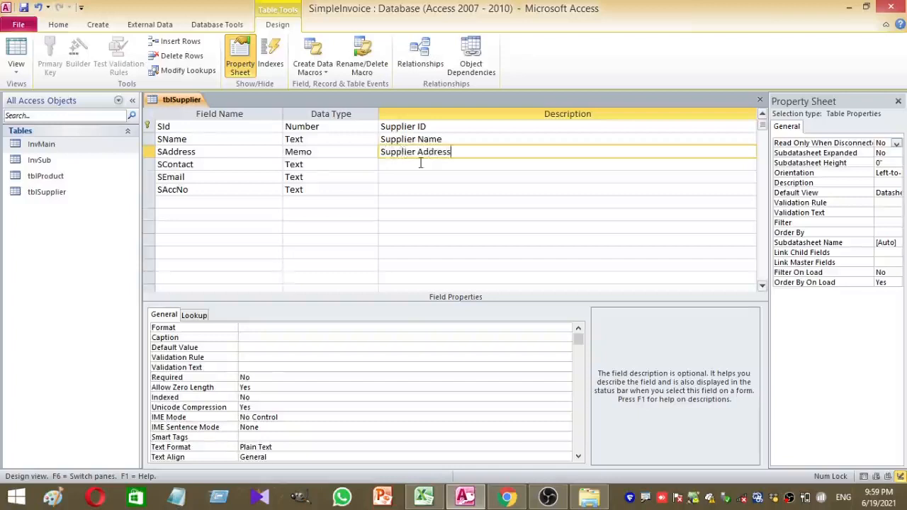
Describe SContact, SEmail and SAccNo as 'Supplier Contact', 'Supplier Email' and 'Supplier Account Number'
click(420, 163)
text(Su)
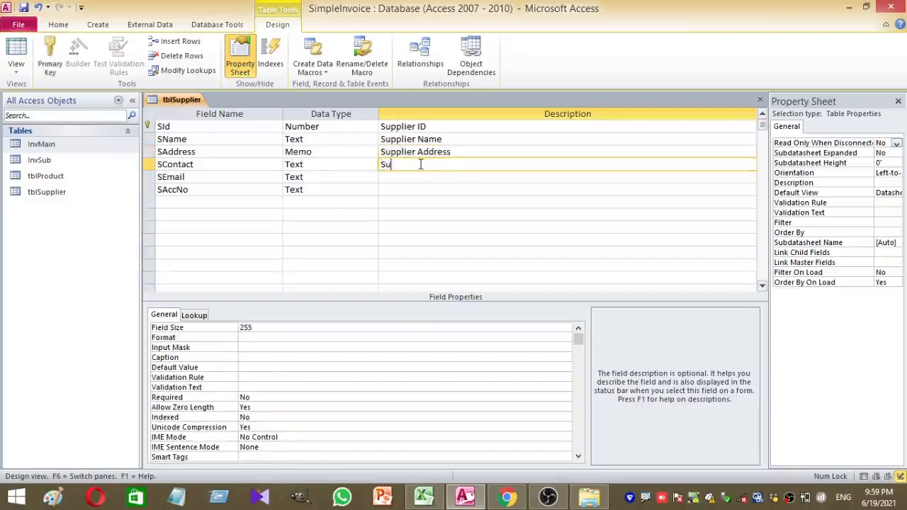
text(pplier Contact)
key(BackSpace)
text(t)
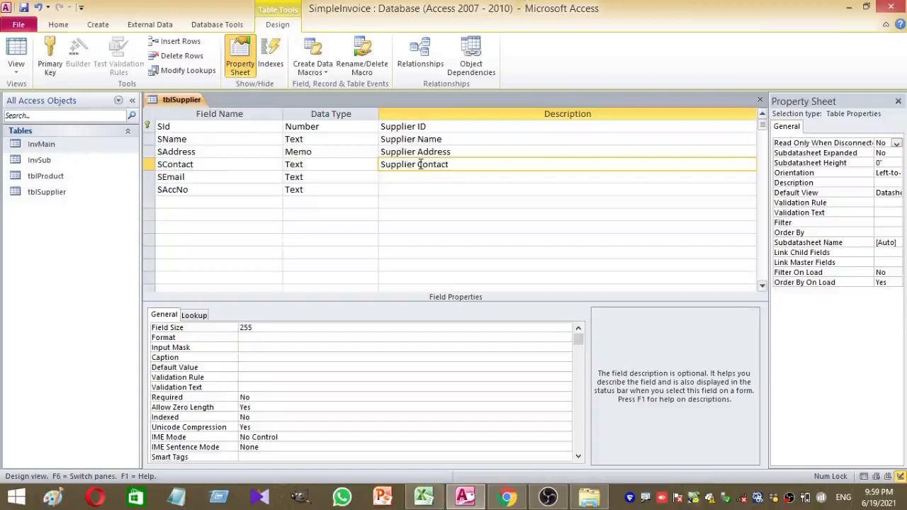
click(407, 177)
text(Supplier Email)
click(400, 191)
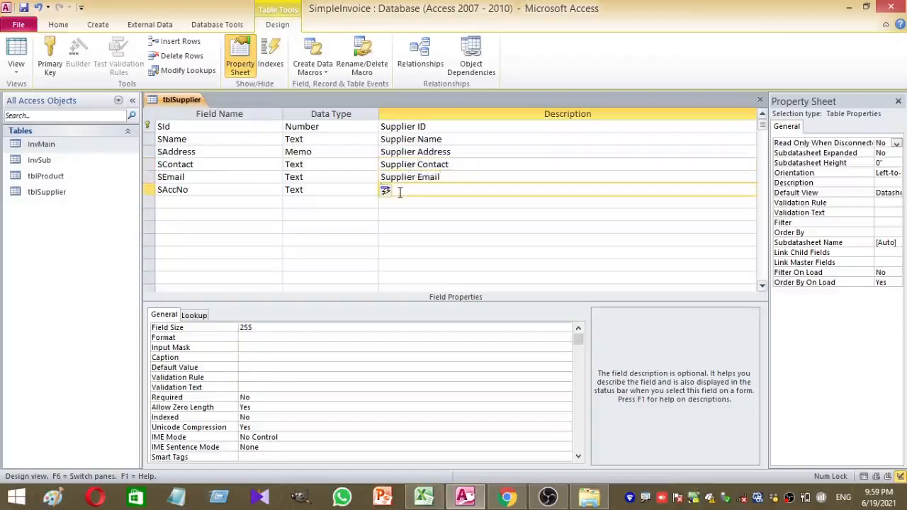
text(Su)
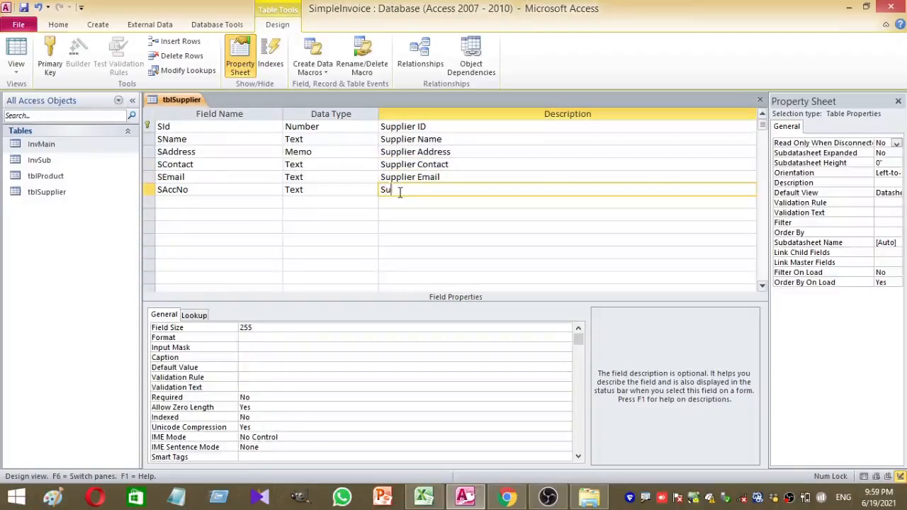
text(pplier Account Number)
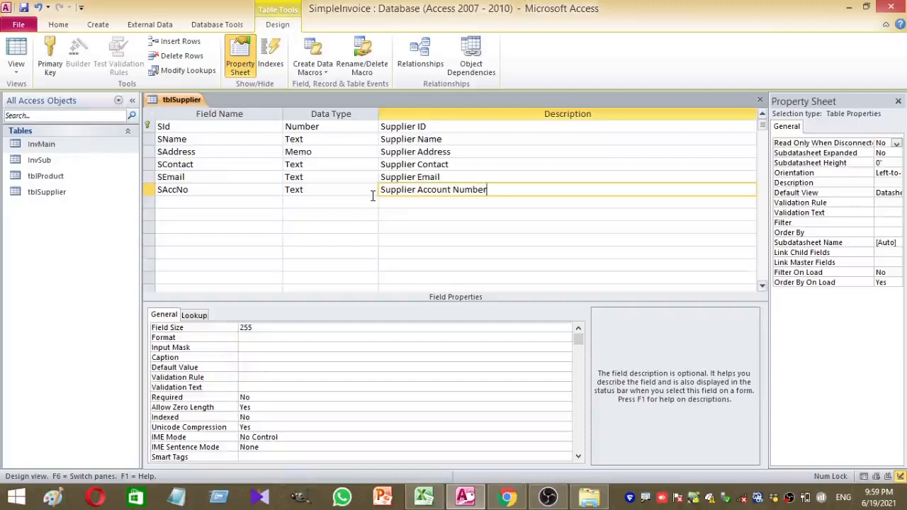
Save tblSupplier and switch it to Datasheet view
click(16, 51)
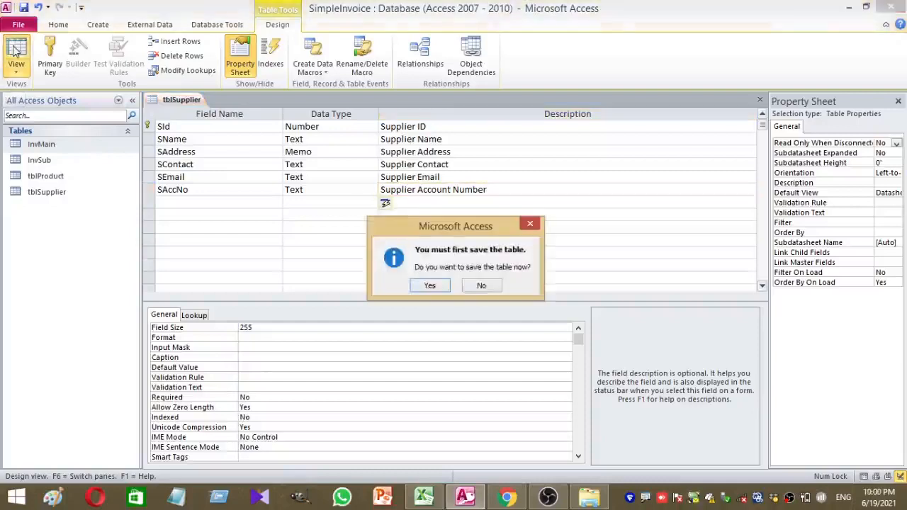
click(429, 286)
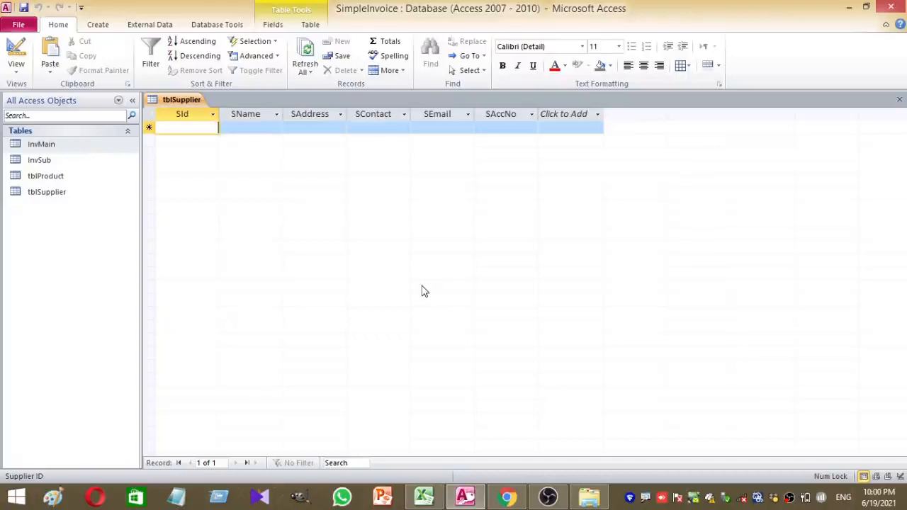
Enter supplier 1001 with the supplier's name, address, contact number, e-mail and account number
text(1001)
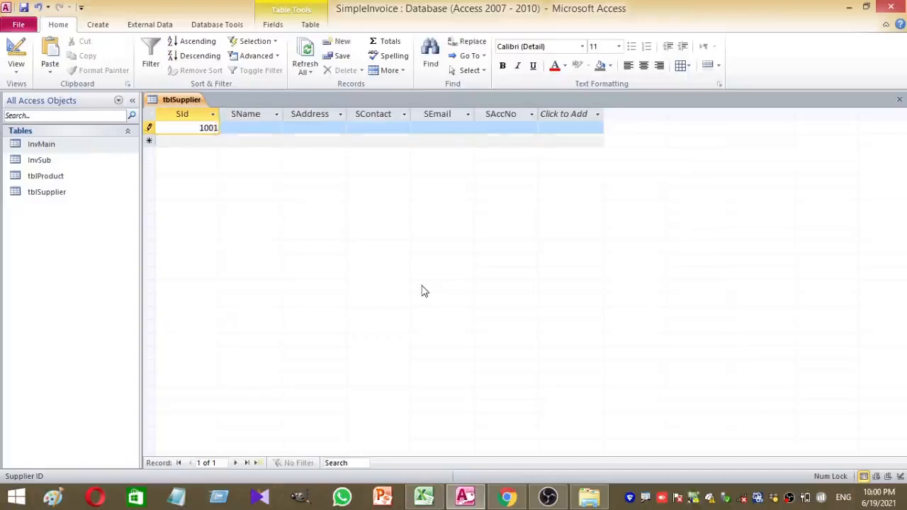
click(246, 131)
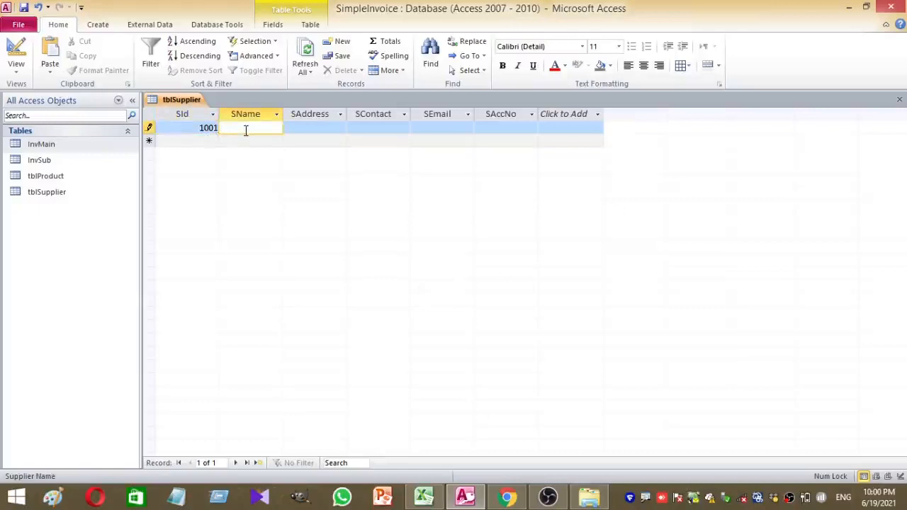
text(Saman)
click(303, 126)
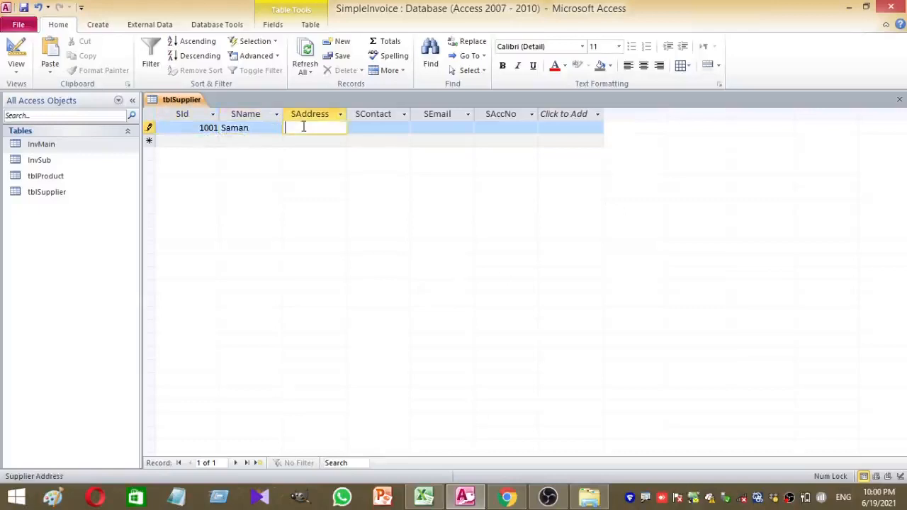
text(M)
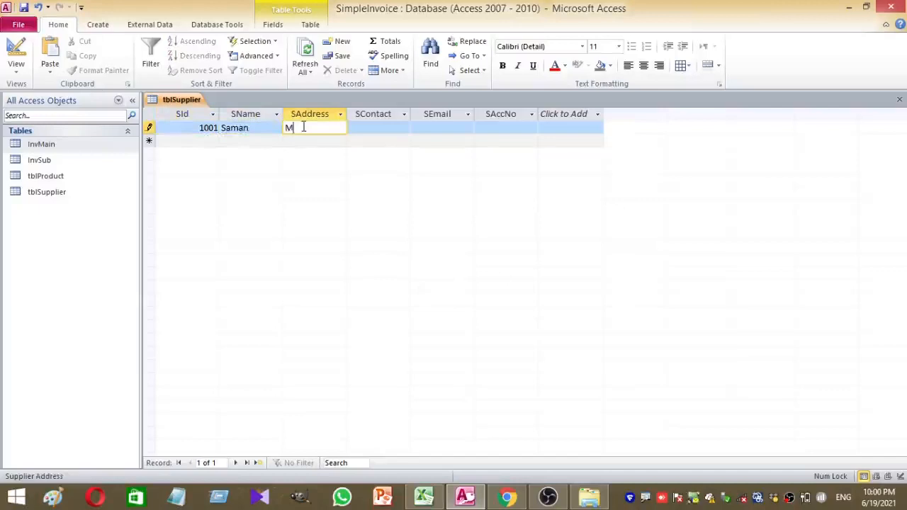
text(olagoda,Kega)
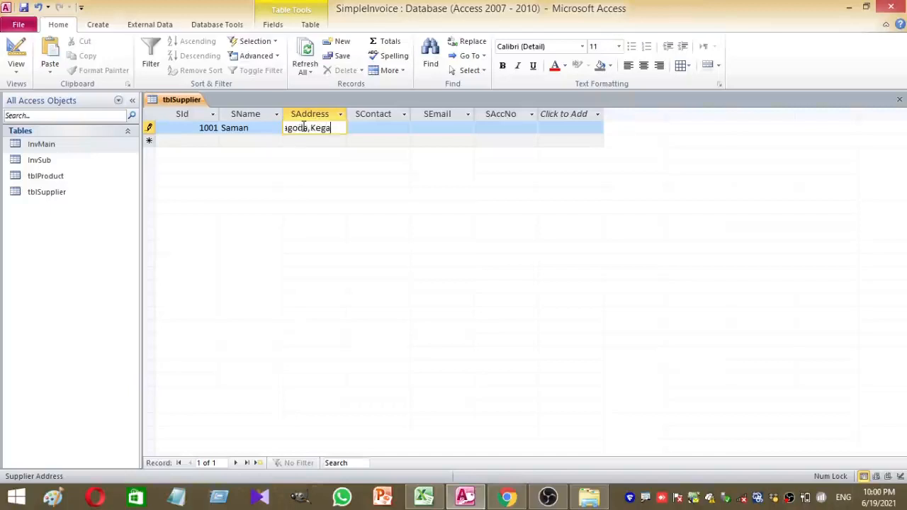
text(lle)
click(354, 132)
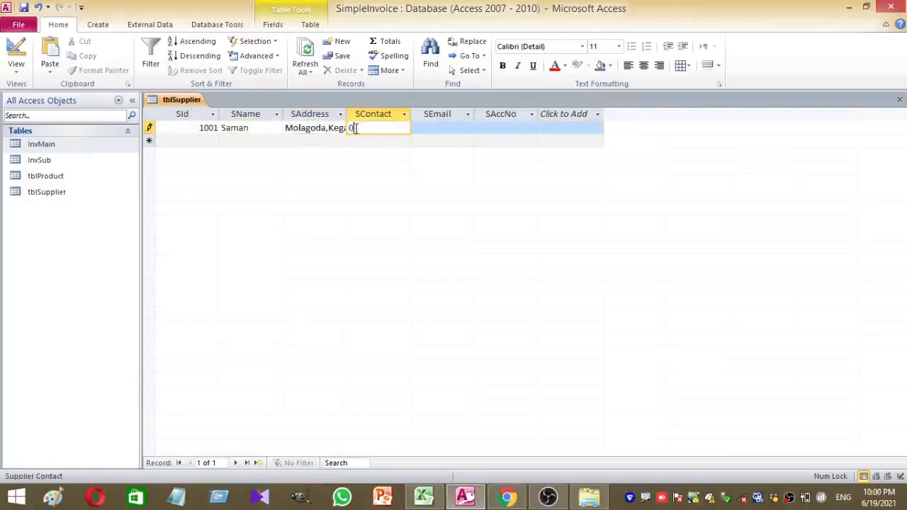
click(431, 128)
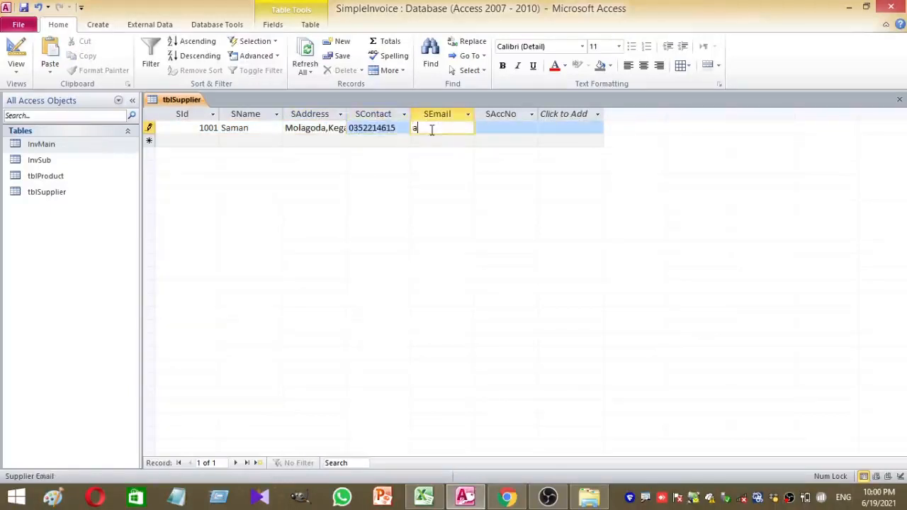
click(481, 127)
text(123456789)
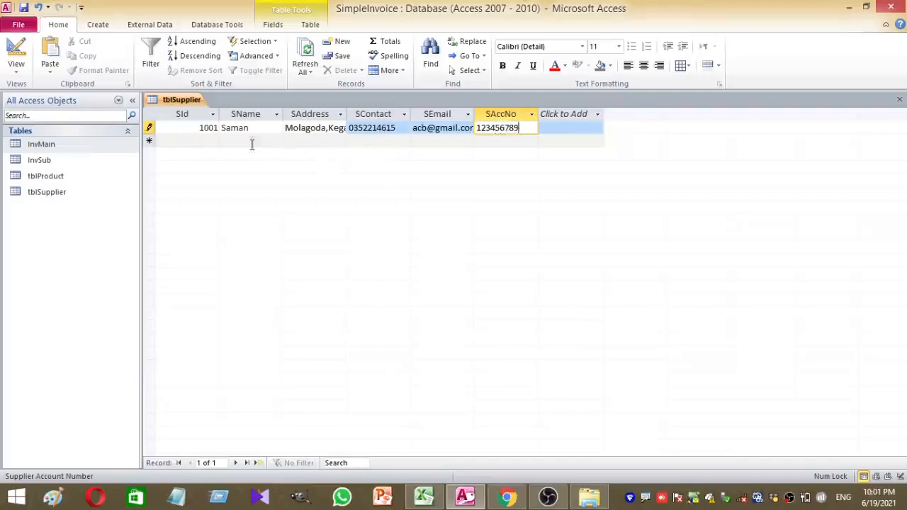
click(199, 141)
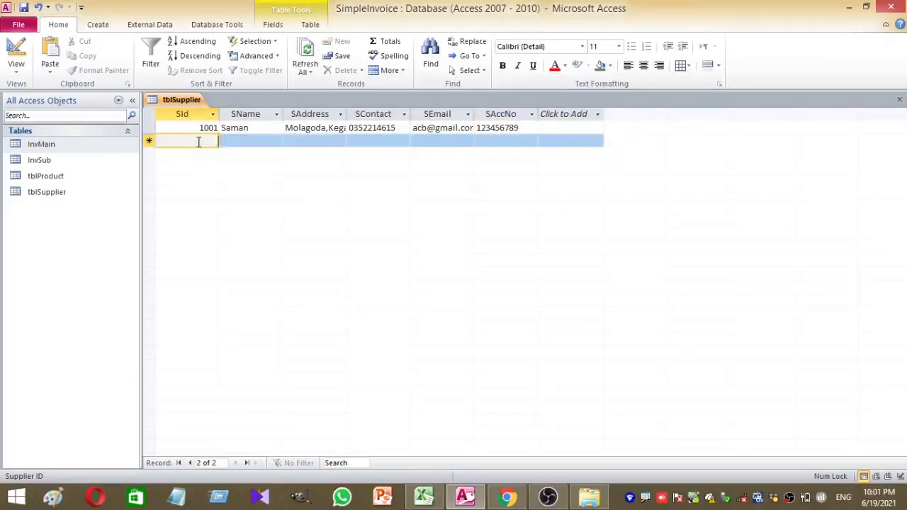
Enter supplier ID 1002 with its name, address, contact number, e-mail and account number, and save the record
text(1002)
click(261, 143)
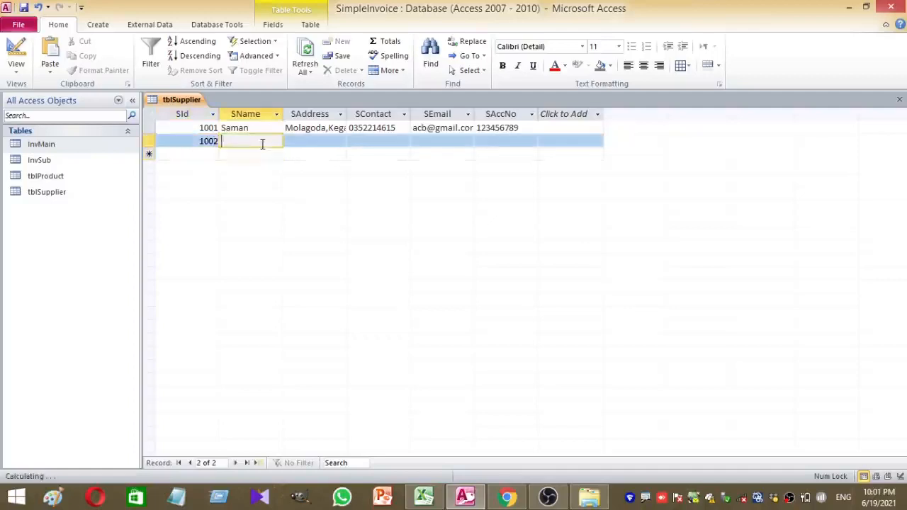
text(Anura)
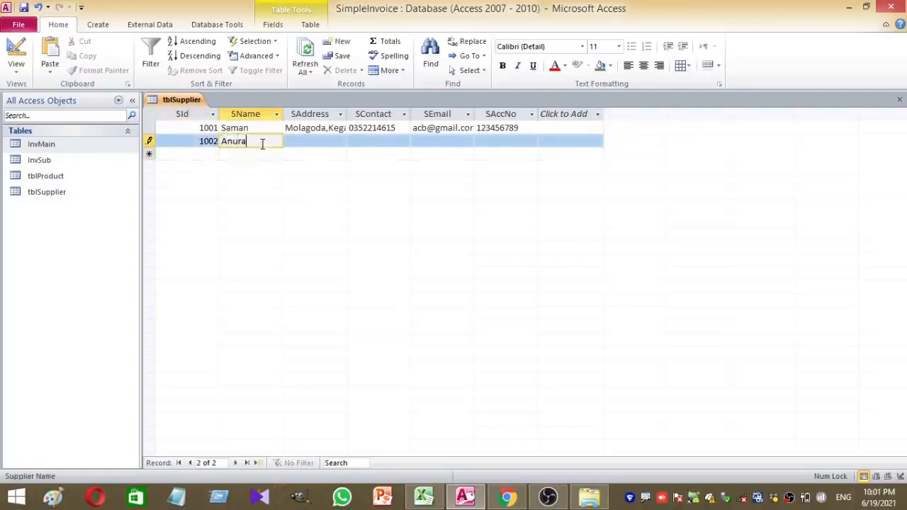
click(301, 139)
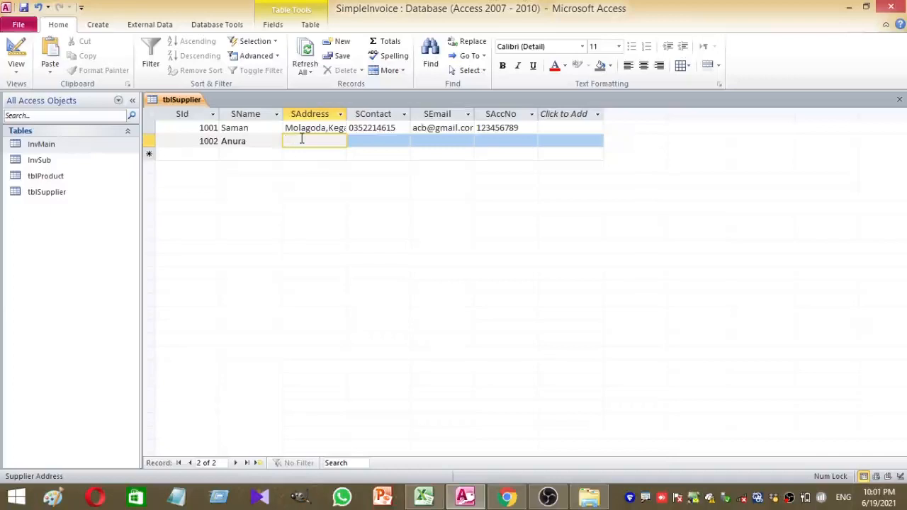
text(An)
text(uarama)
text(,Mawa)
text(nella)
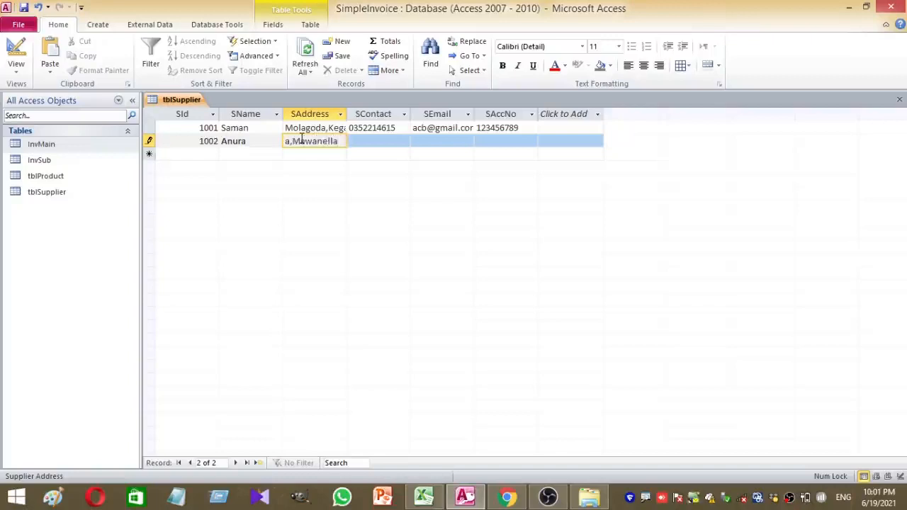
click(374, 146)
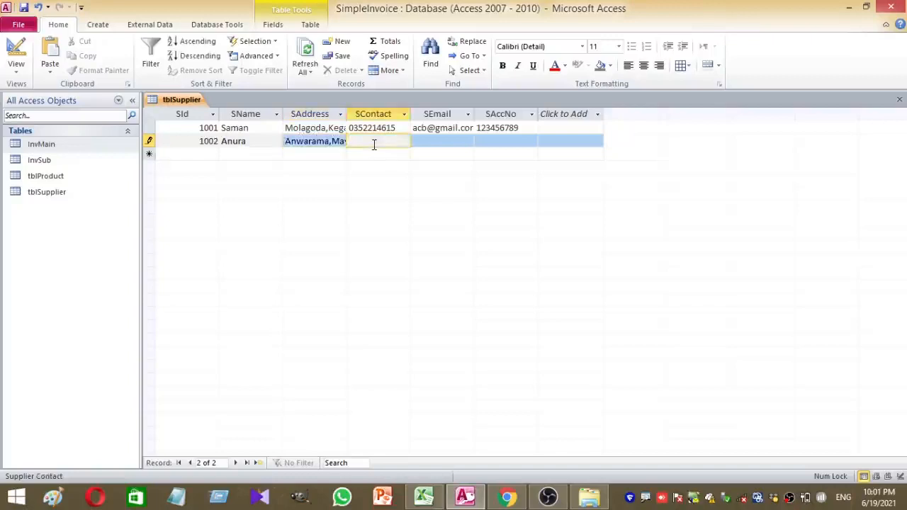
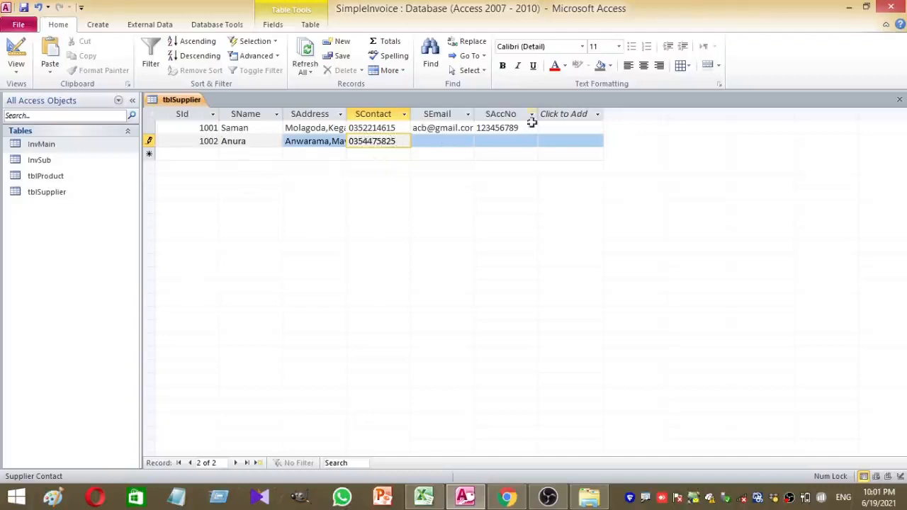
click(468, 140)
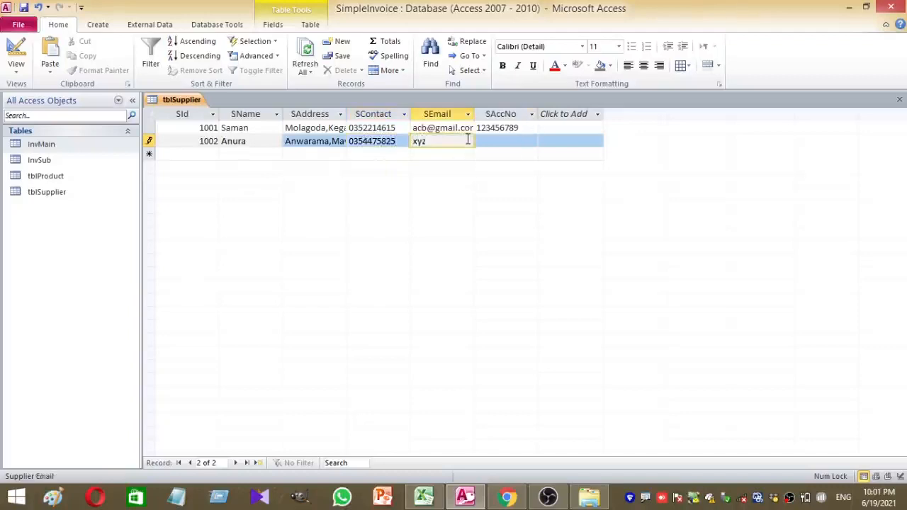
click(500, 140)
text(987456321)
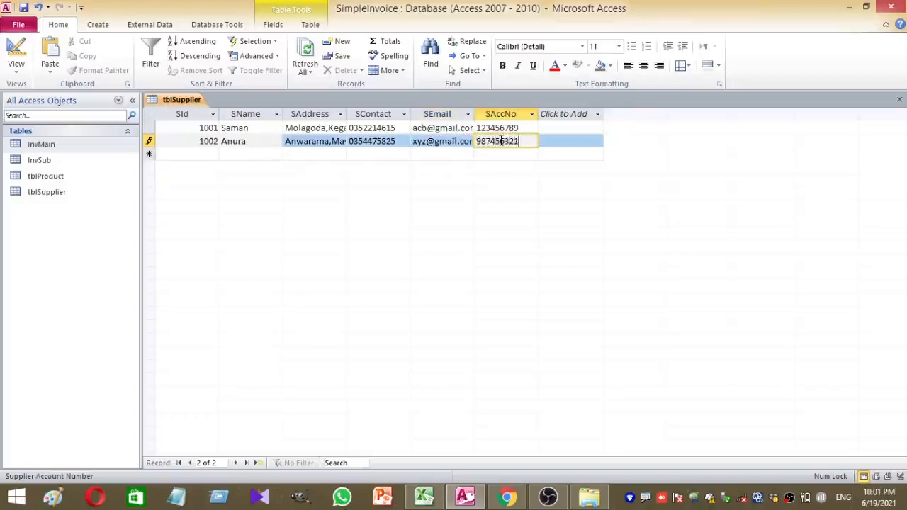
click(307, 51)
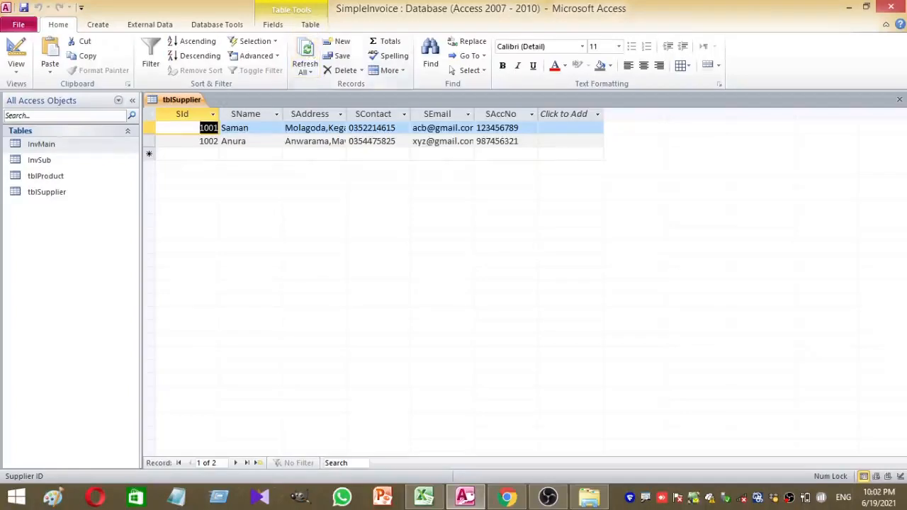
Close tblSupplier, open tblProduct, and enter product 100 Shirt priced 1,500
click(899, 99)
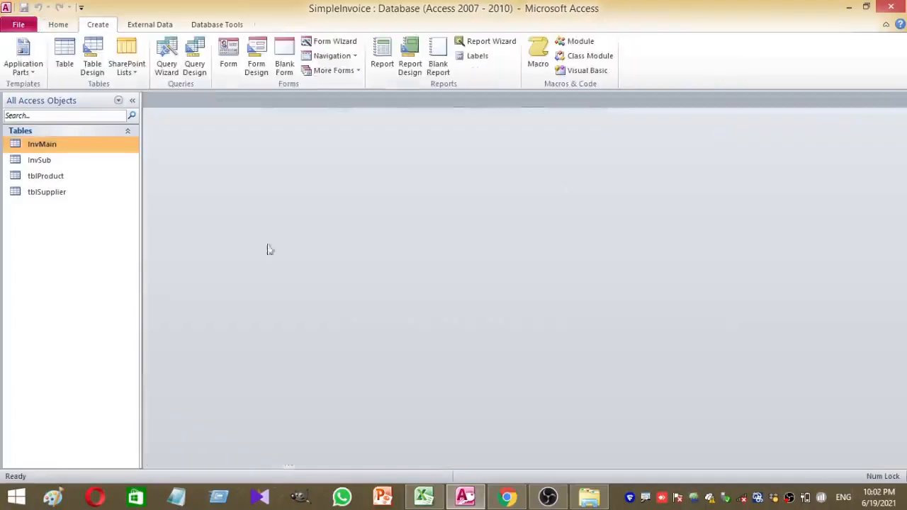
double_click(44, 177)
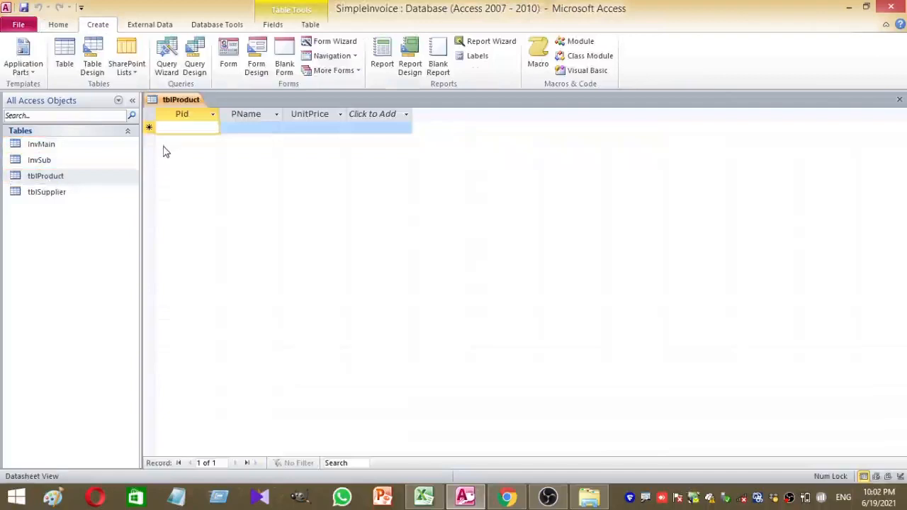
text(100)
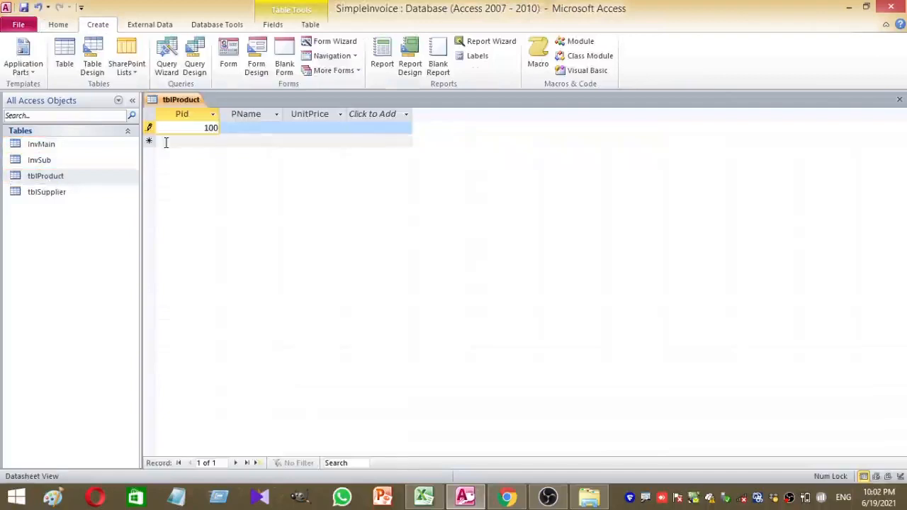
click(272, 126)
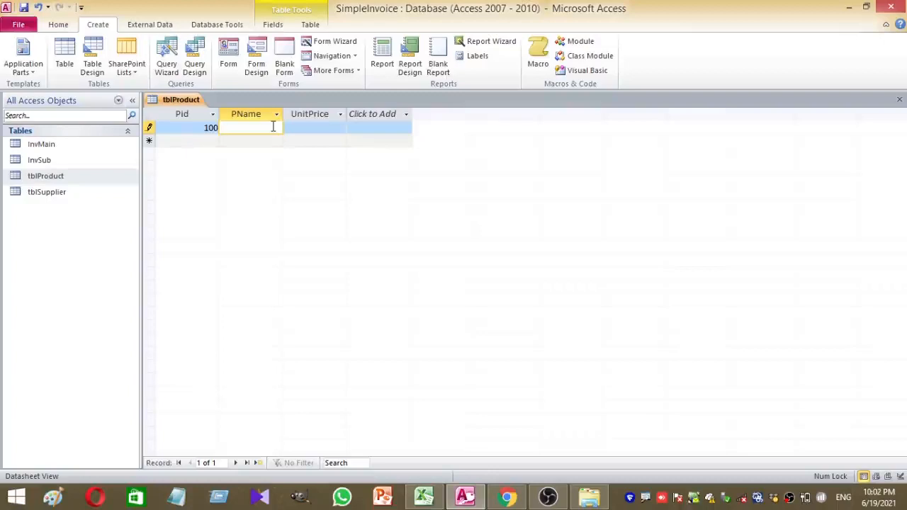
text(Shirt)
click(302, 126)
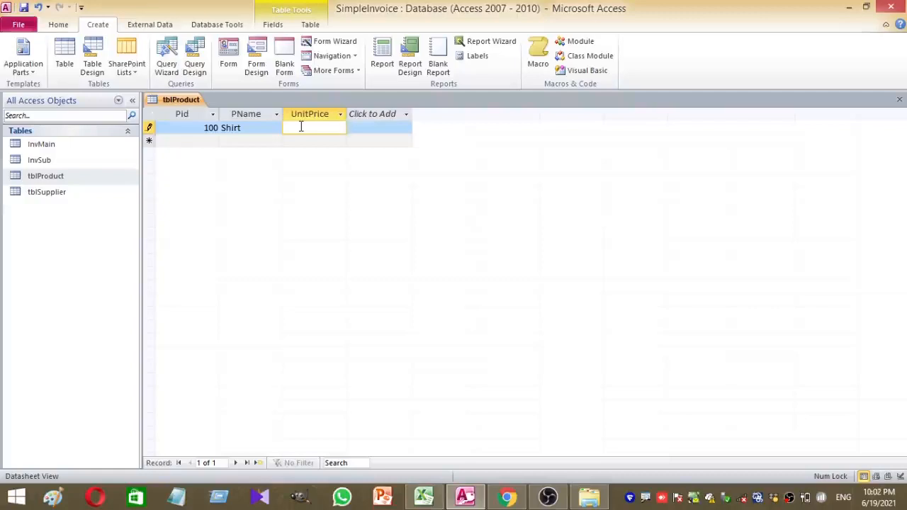
text(1,500)
Add product 200 Frocks with a unit price of 2500
click(203, 144)
text(200)
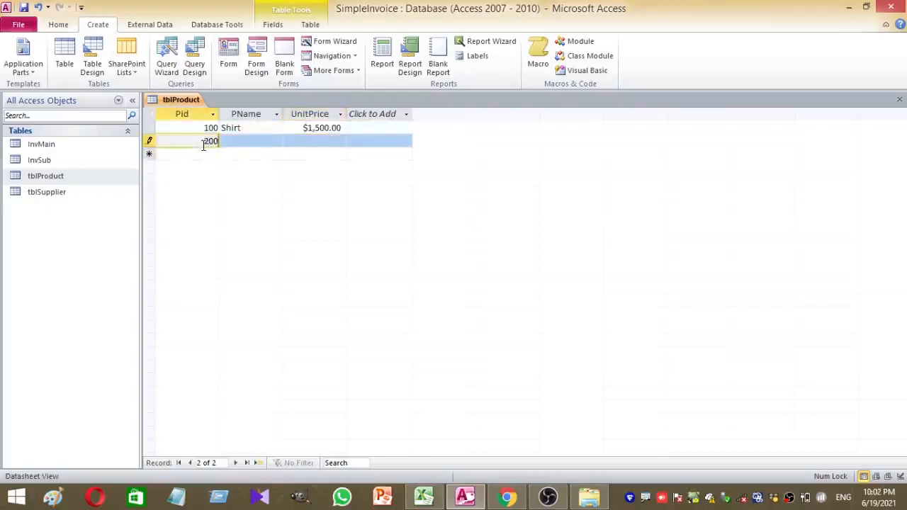
click(243, 144)
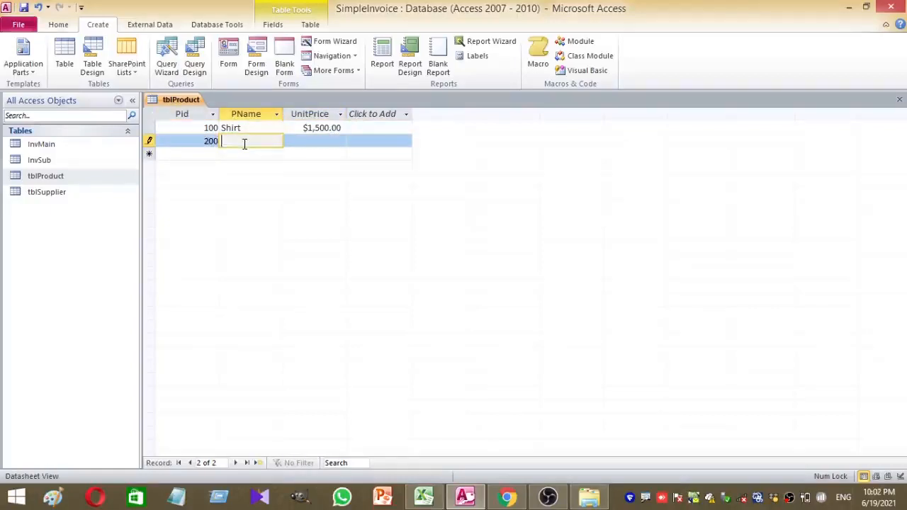
text(Frocks)
click(331, 141)
text(25000)
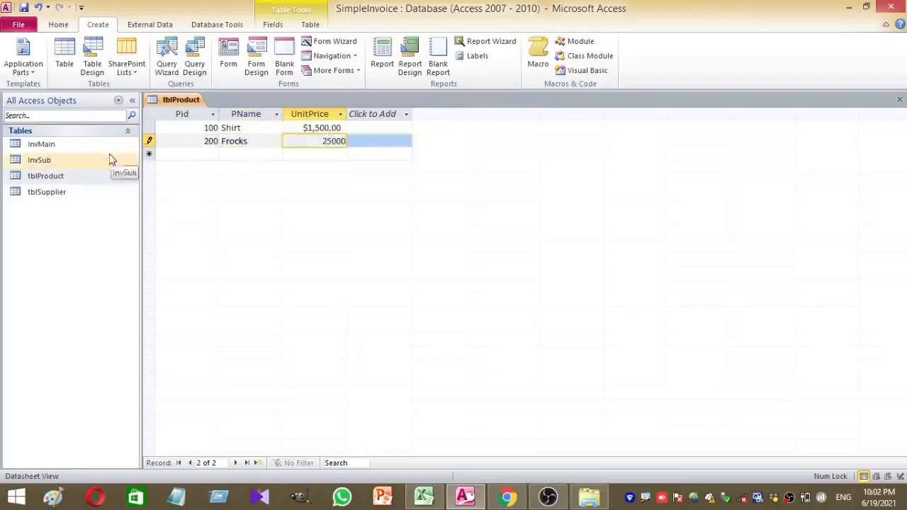
key(BackSpace)
Add product 300 Kaftan with a unit price of 1750
click(211, 156)
text(300)
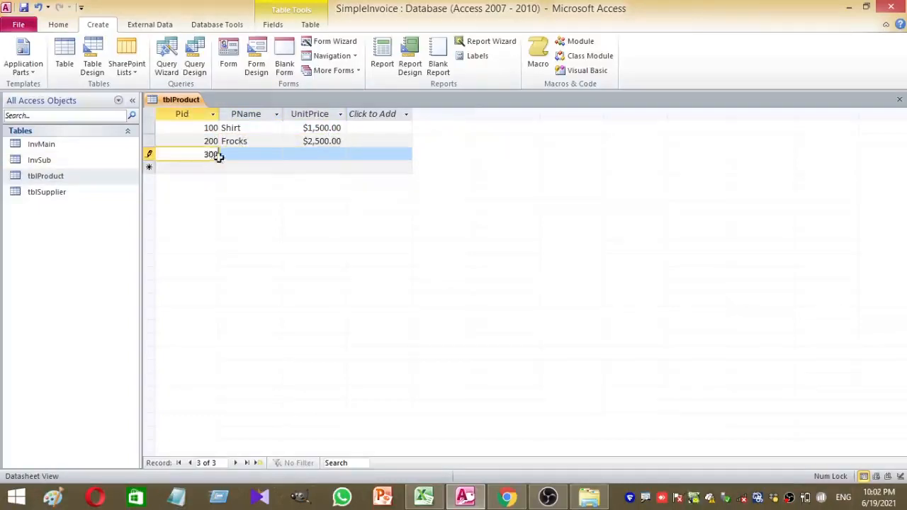
click(228, 157)
text(Kaftan)
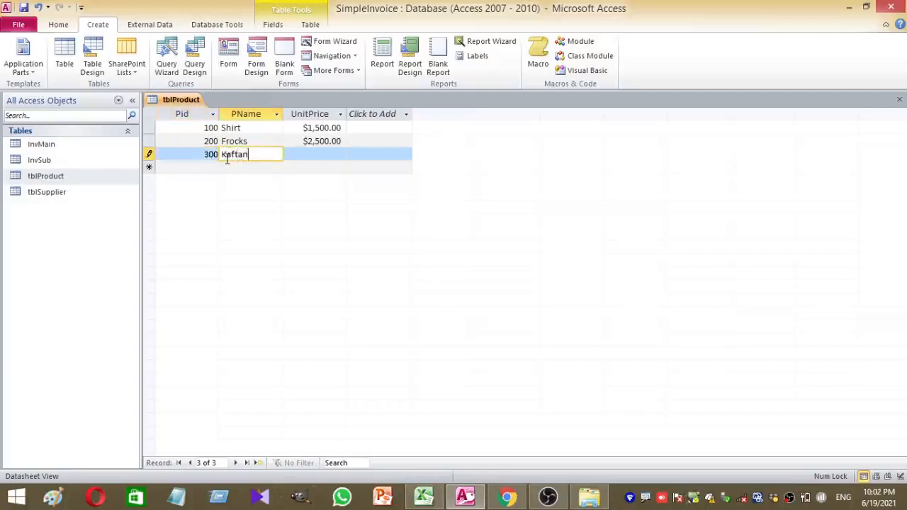
click(294, 154)
text(1750)
Add product 400 Skirts with a unit price of 1000
click(197, 170)
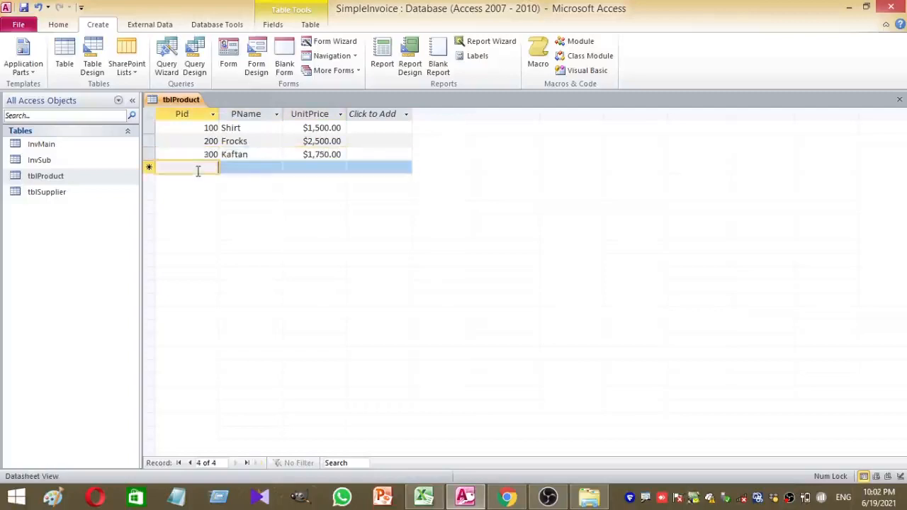
text(400)
click(224, 170)
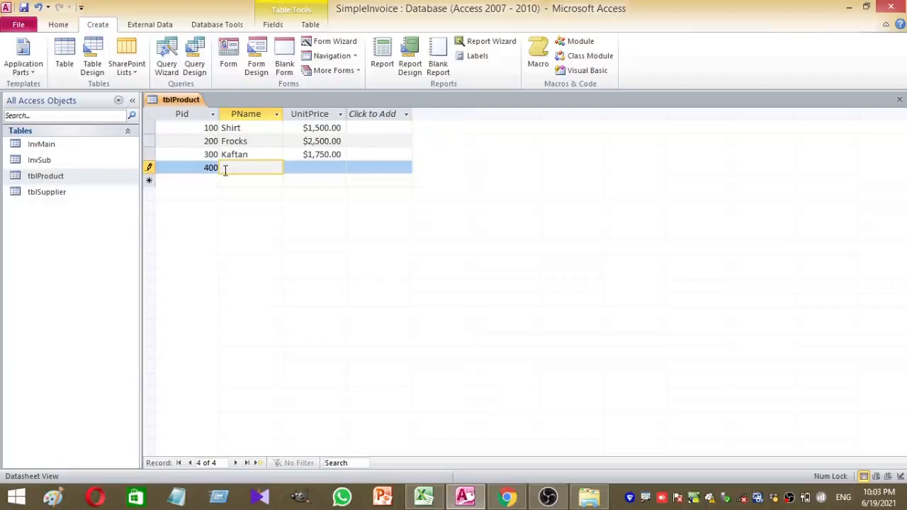
text(Skirts)
click(300, 170)
text(1000)
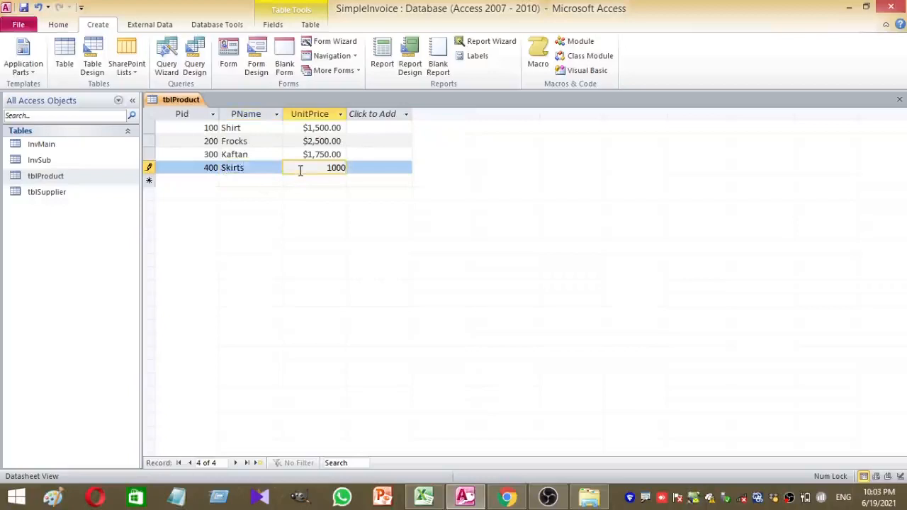
click(319, 181)
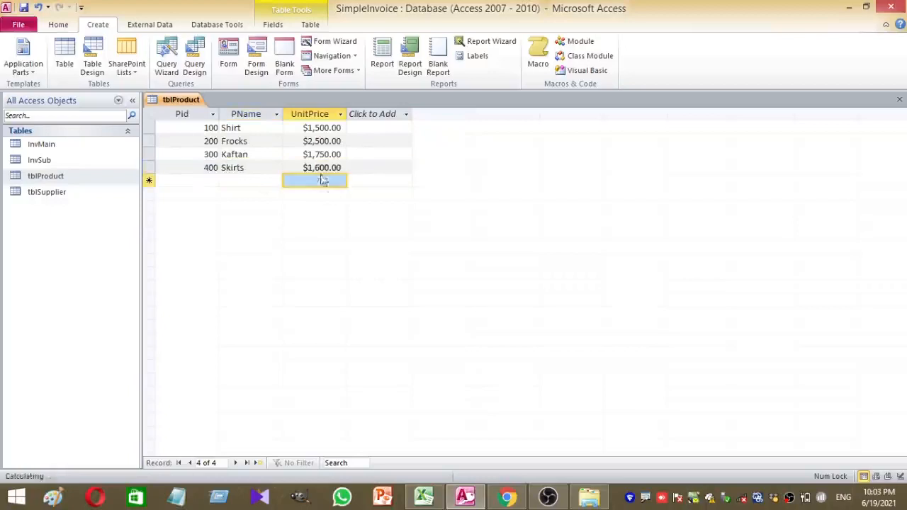
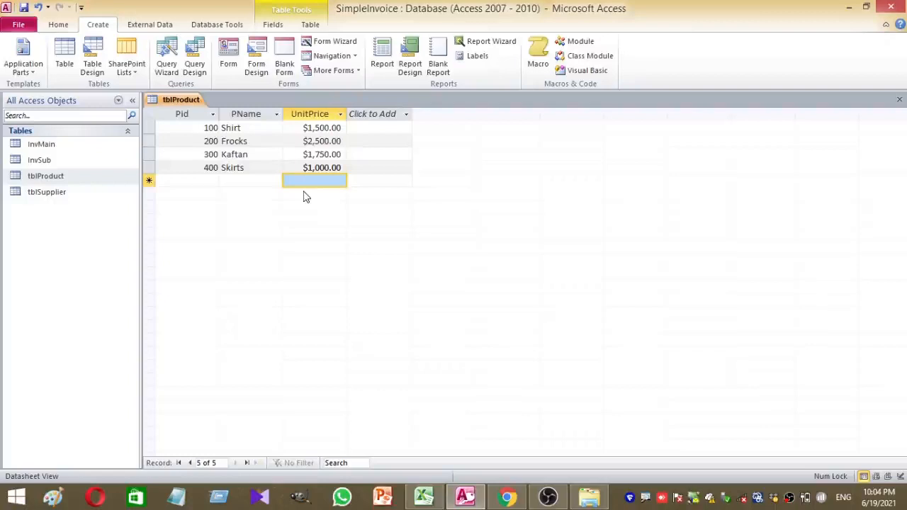
Close the tblProduct table and bring up the Database Tools ribbon
right_click(175, 99)
click(208, 124)
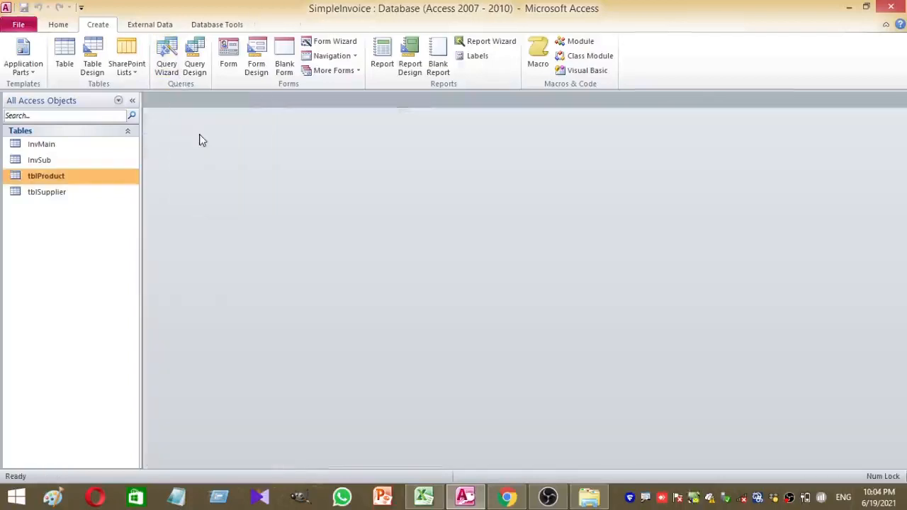
click(201, 27)
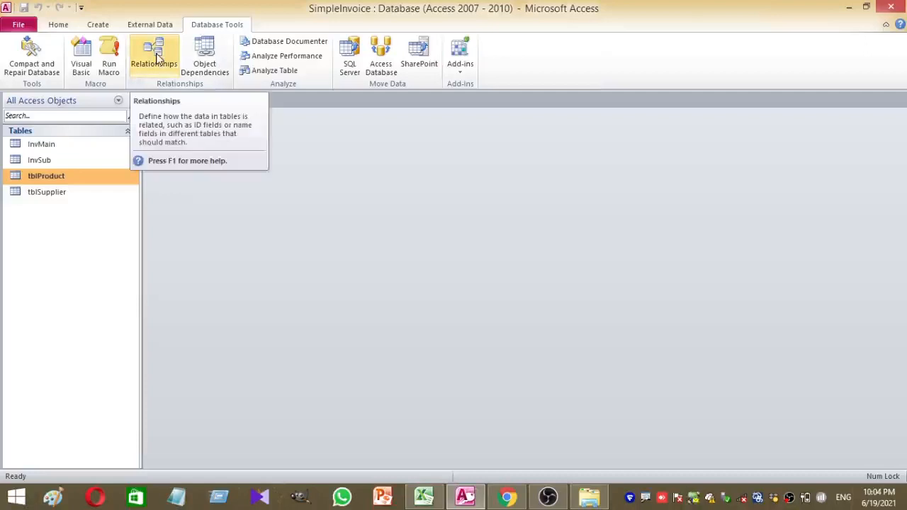
Open Relationships and delete the three MSysNavPaneGroups system tables from the layout
click(157, 60)
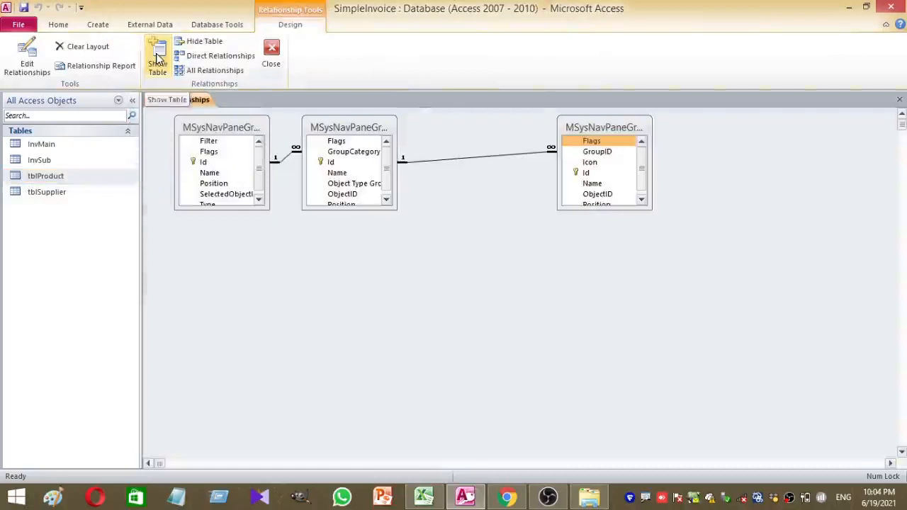
click(194, 126)
key(Delete)
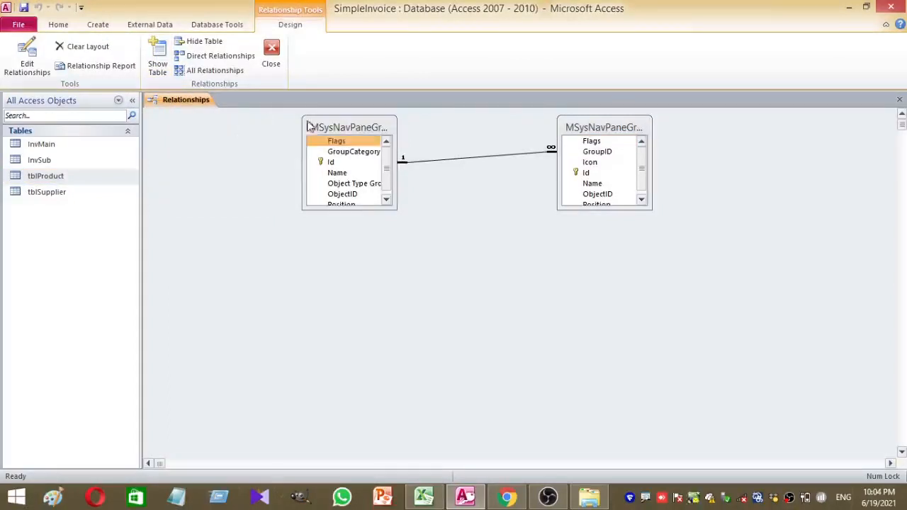
key(Delete)
click(573, 133)
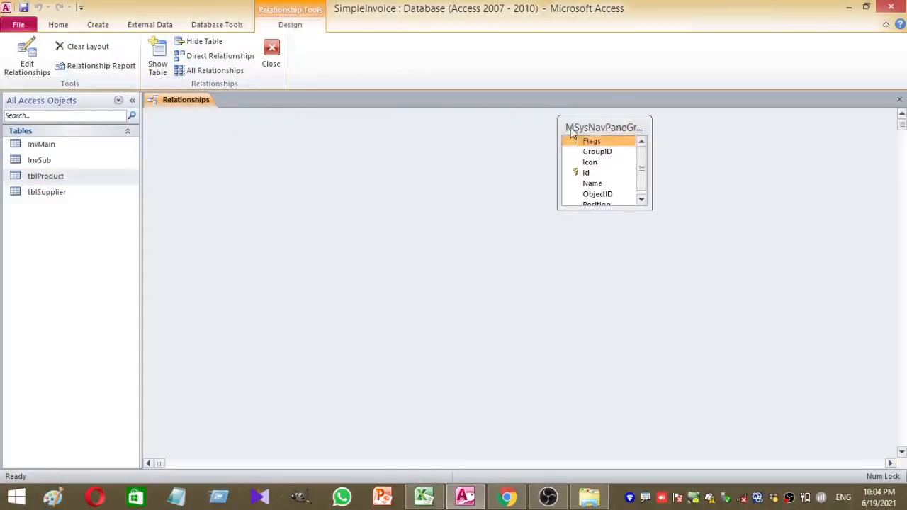
key(Delete)
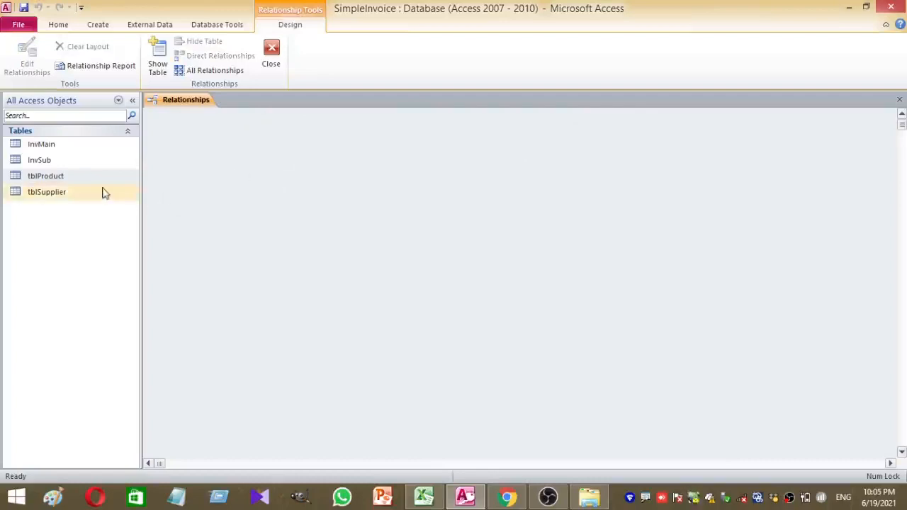
Add InvMain and InvSub to the layout and place them side by side
drag(80, 145, 322, 175)
drag(110, 160, 293, 283)
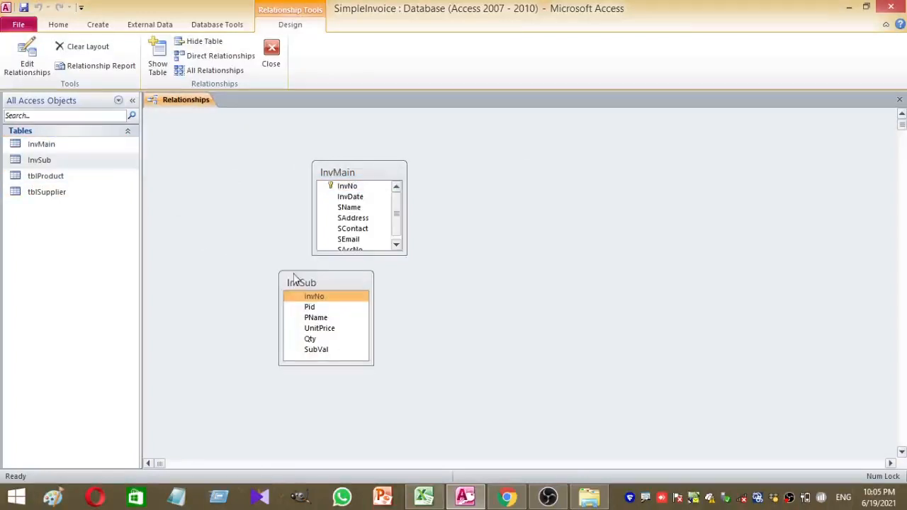
drag(365, 177, 308, 166)
drag(336, 283, 514, 224)
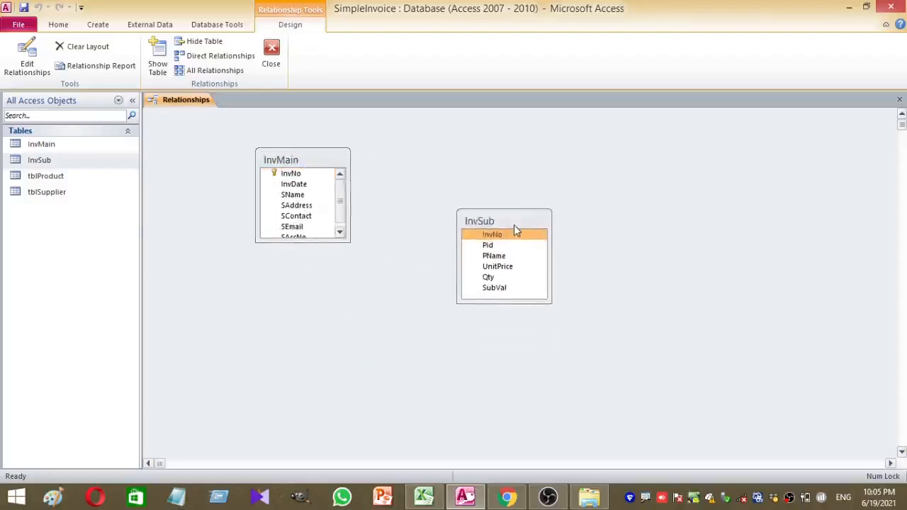
Drag InvMain's InvNo onto InvSub's InvNo to start the relationship
drag(515, 230, 295, 178)
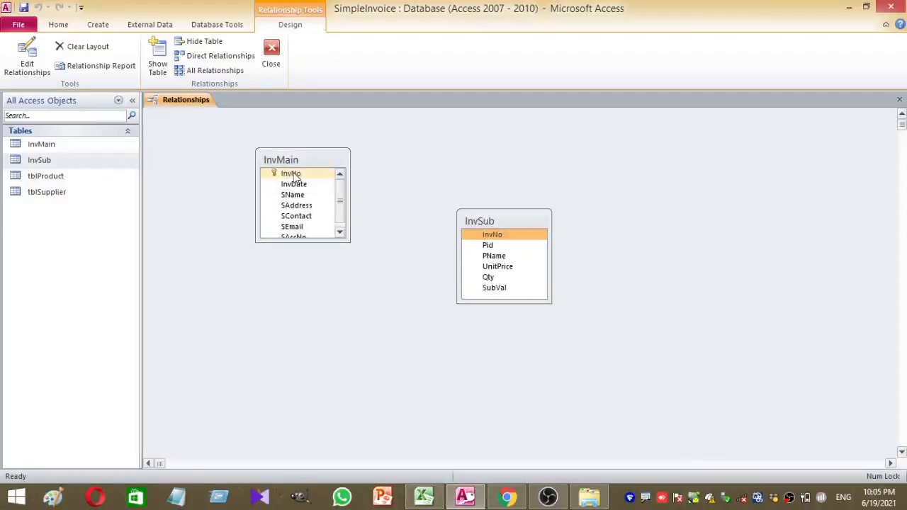
drag(294, 177, 509, 238)
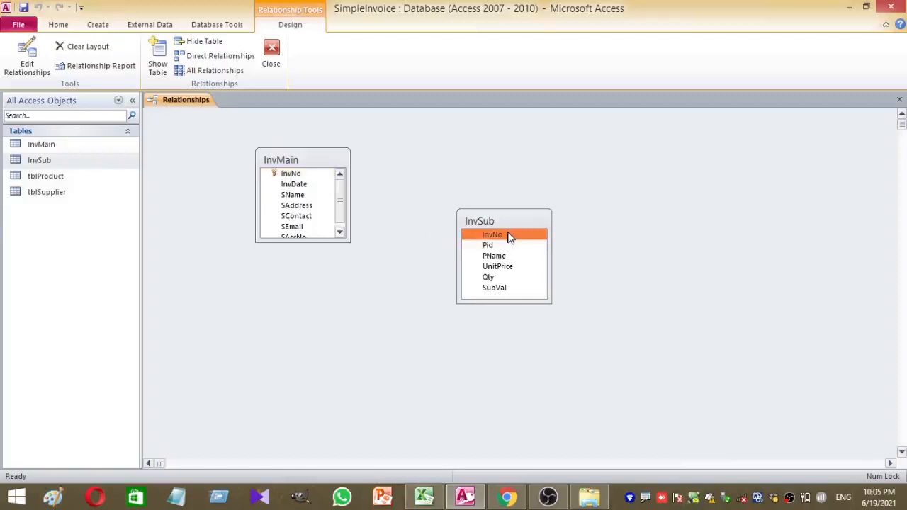
click(294, 177)
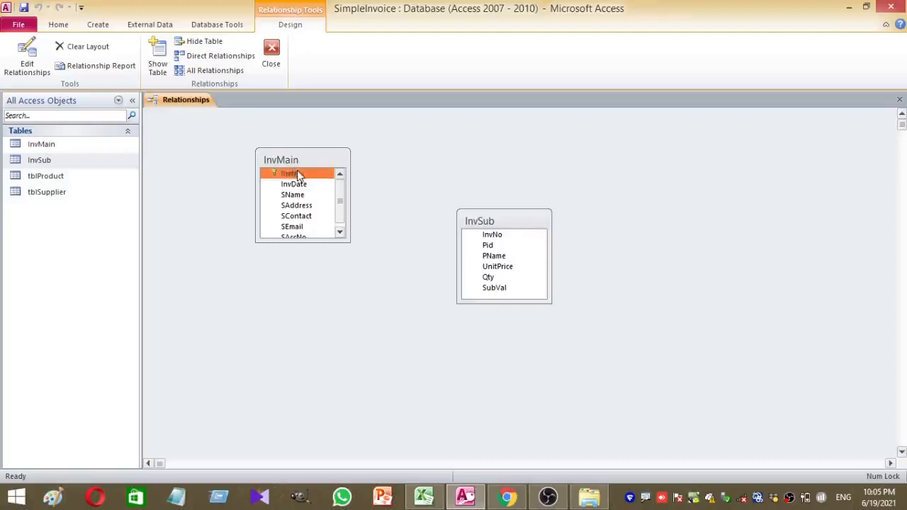
drag(297, 171, 497, 237)
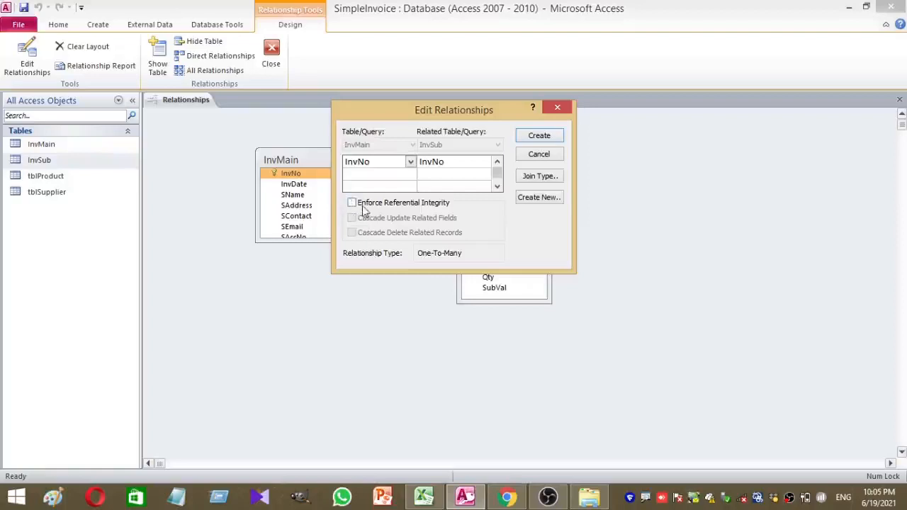
Enforce referential integrity and create the one-to-many InvNo link from InvMain to InvSub
click(352, 204)
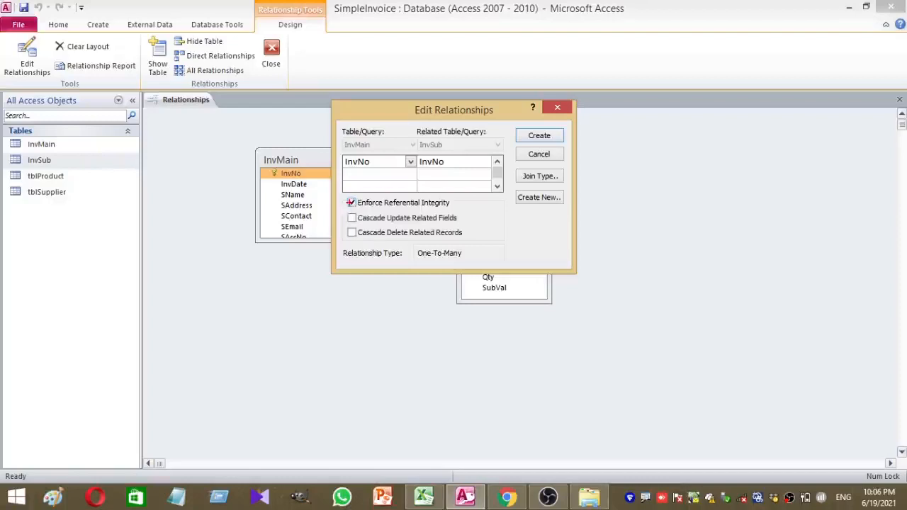
drag(332, 242, 495, 272)
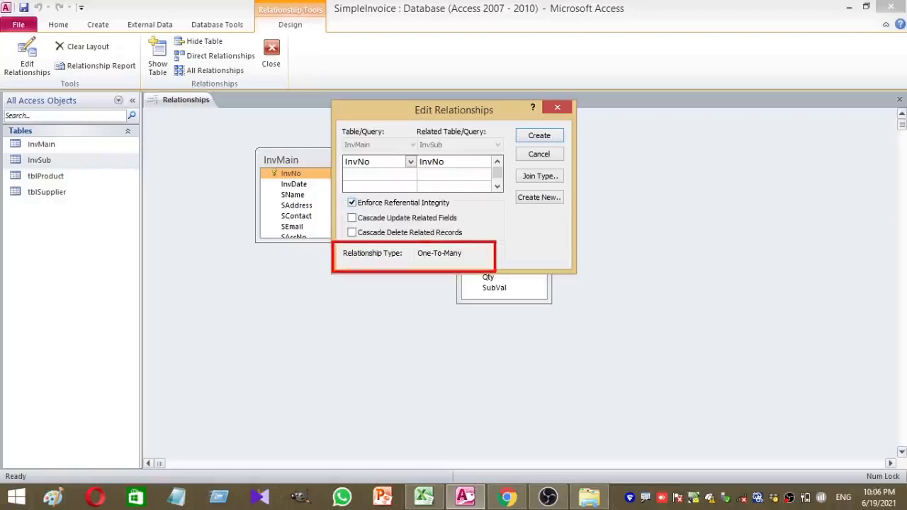
key(Escape)
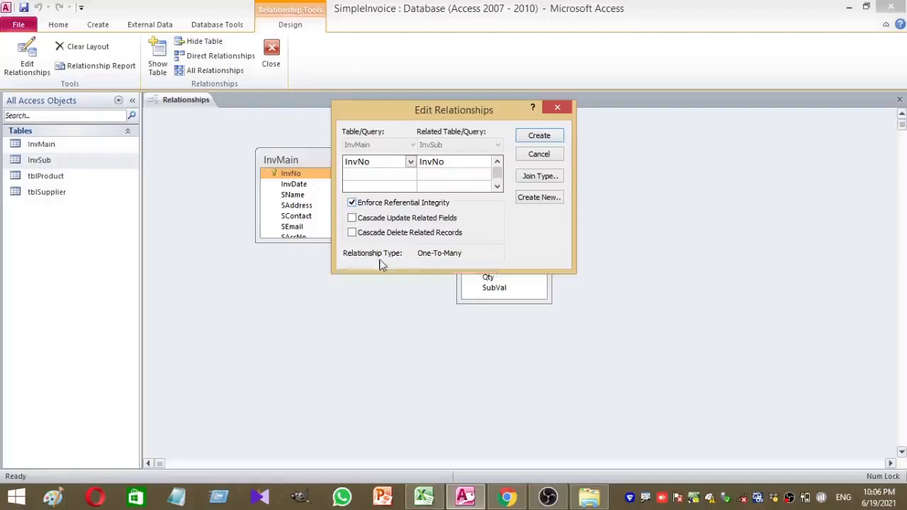
click(551, 136)
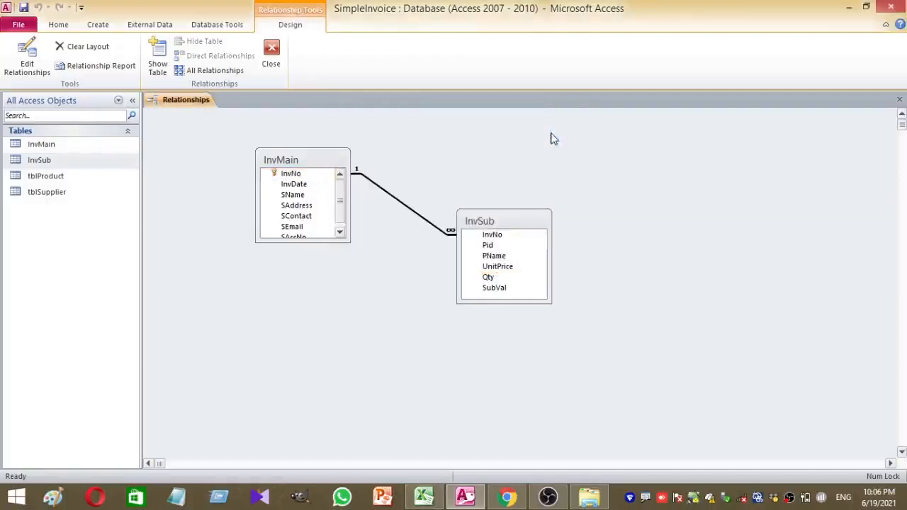
Move InvSub further right and check the InvNo fields in both tables
drag(516, 220, 596, 220)
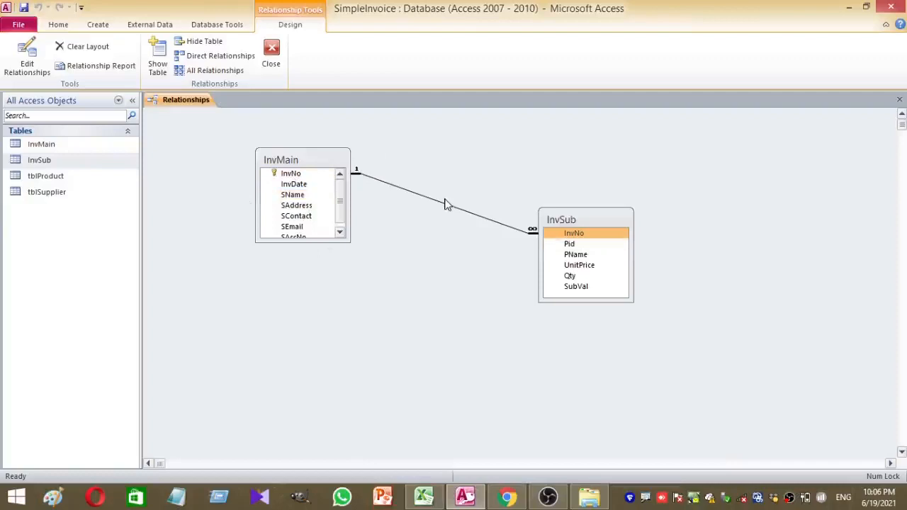
click(296, 176)
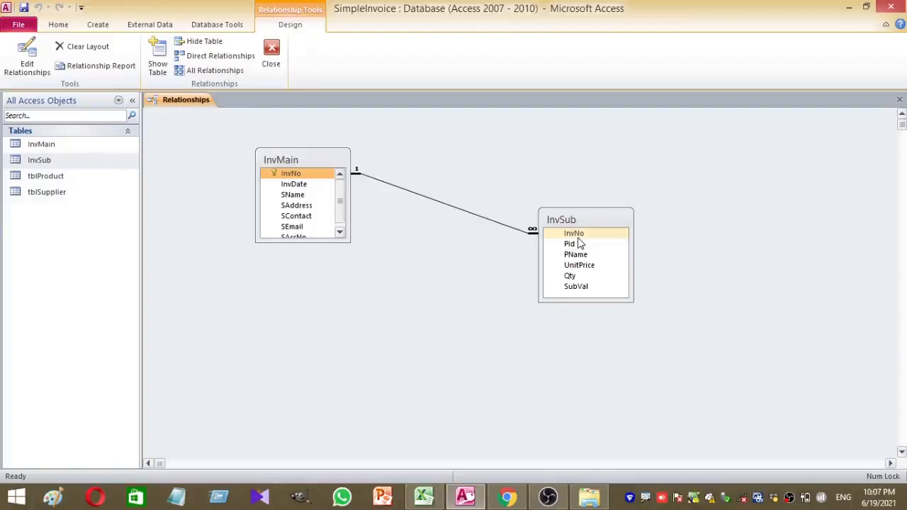
click(535, 235)
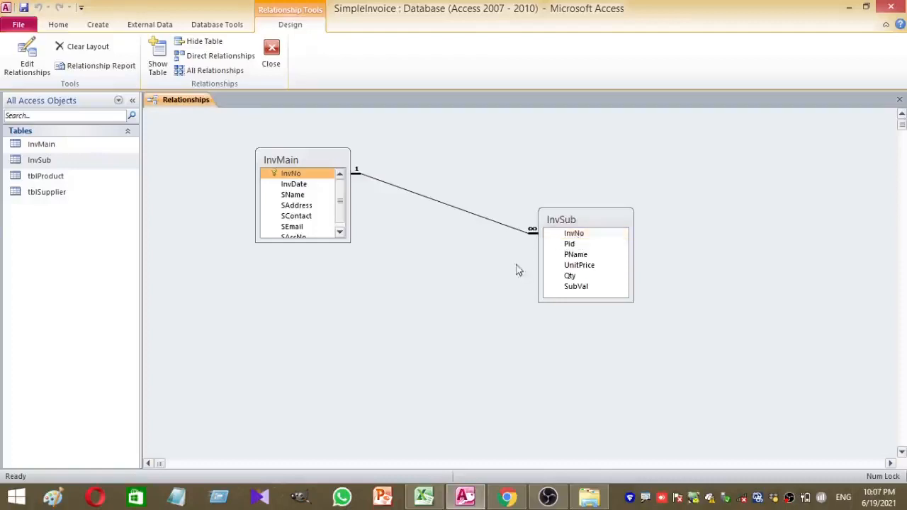
click(569, 243)
click(574, 234)
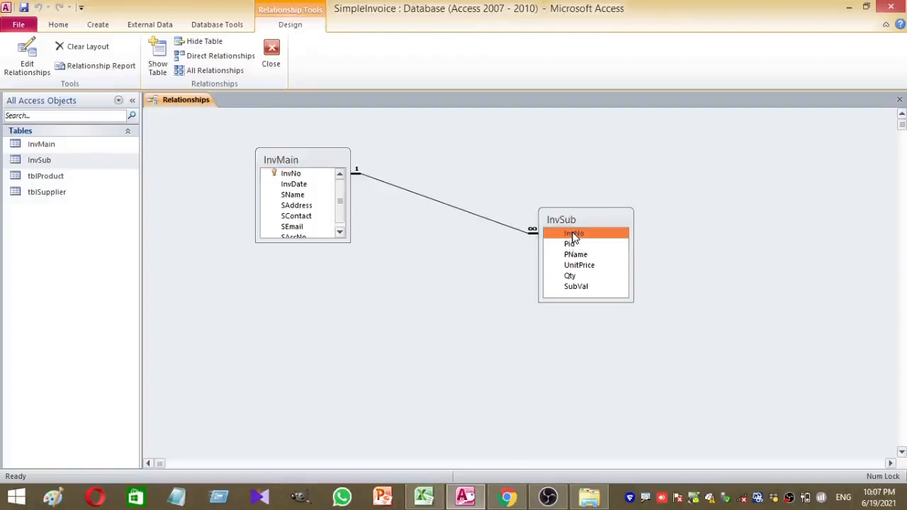
click(471, 245)
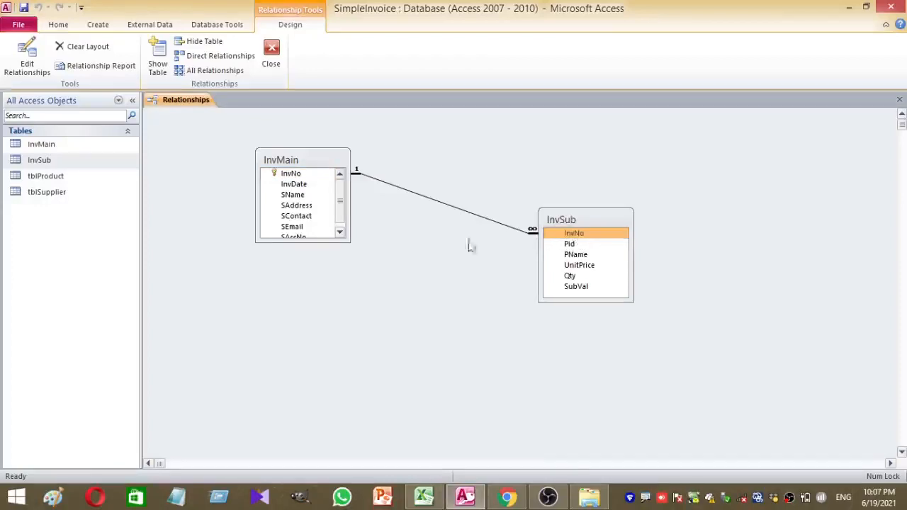
right_click(438, 204)
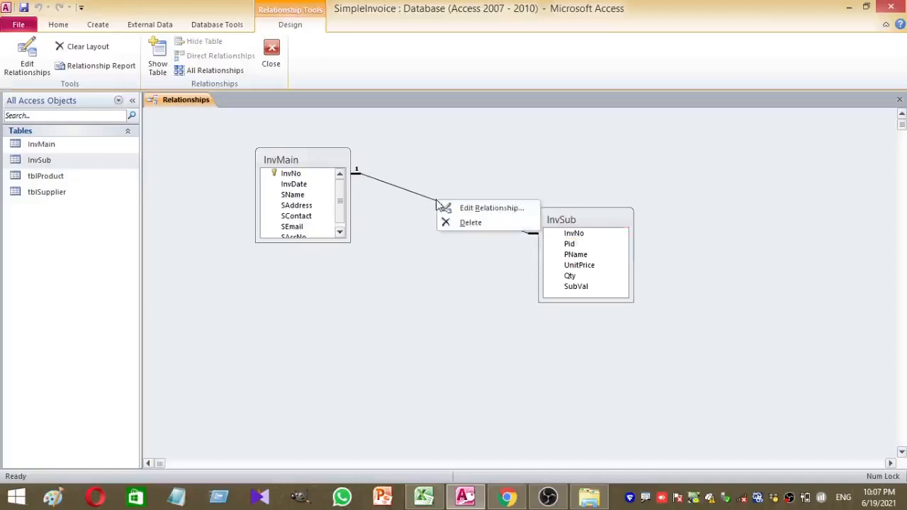
click(477, 209)
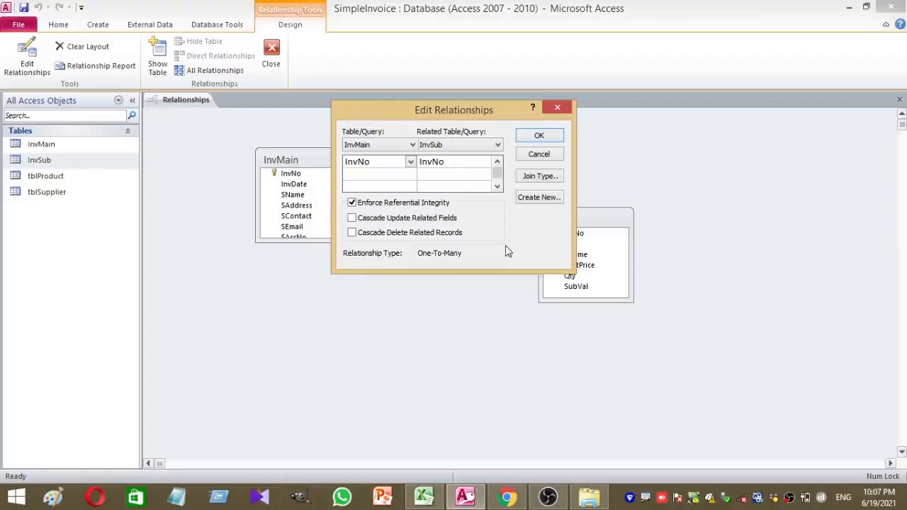
click(538, 155)
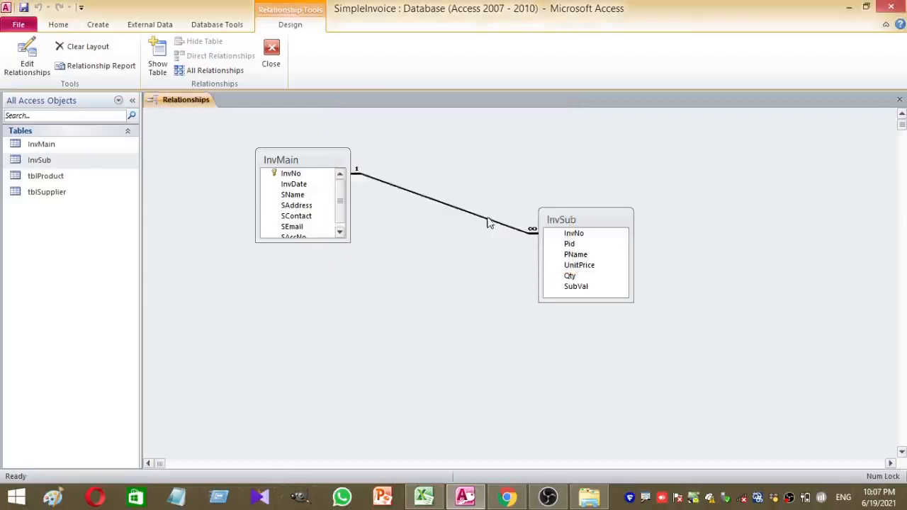
right_click(487, 220)
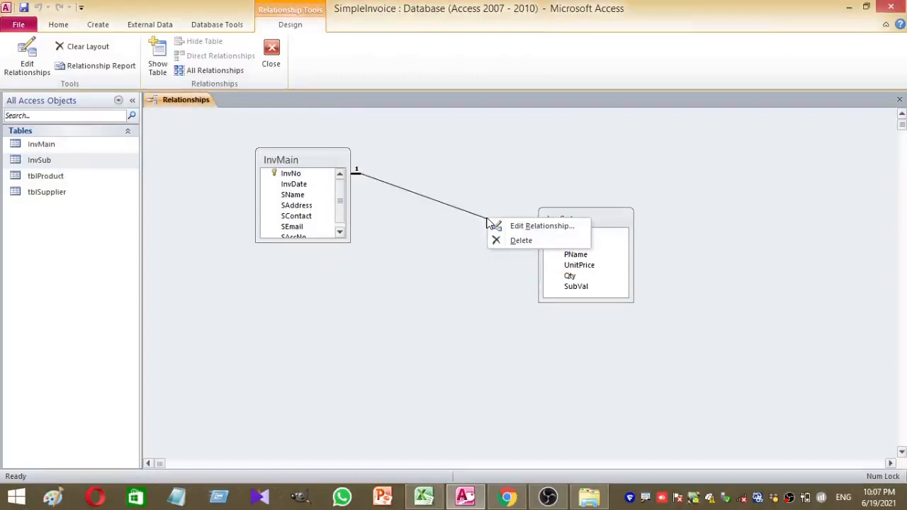
Delete the InvMain–InvSub relationship, confirming the permanent deletion
click(526, 243)
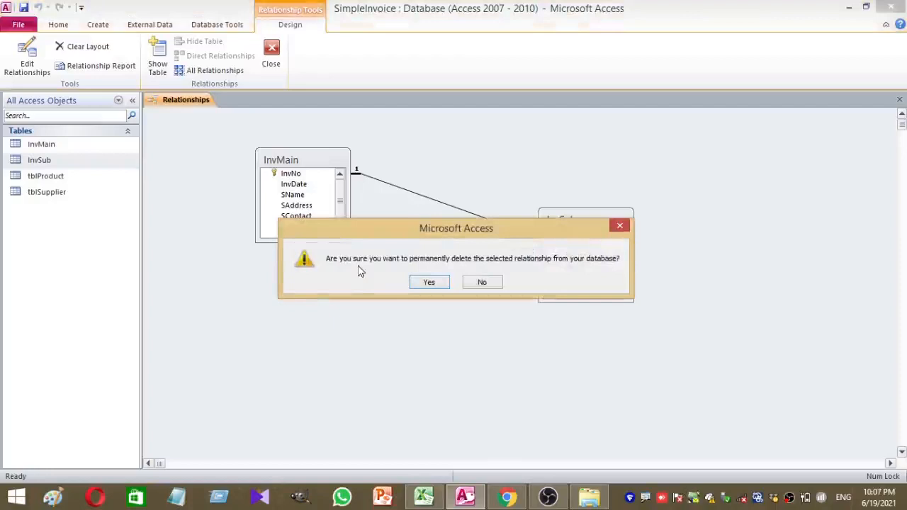
click(419, 285)
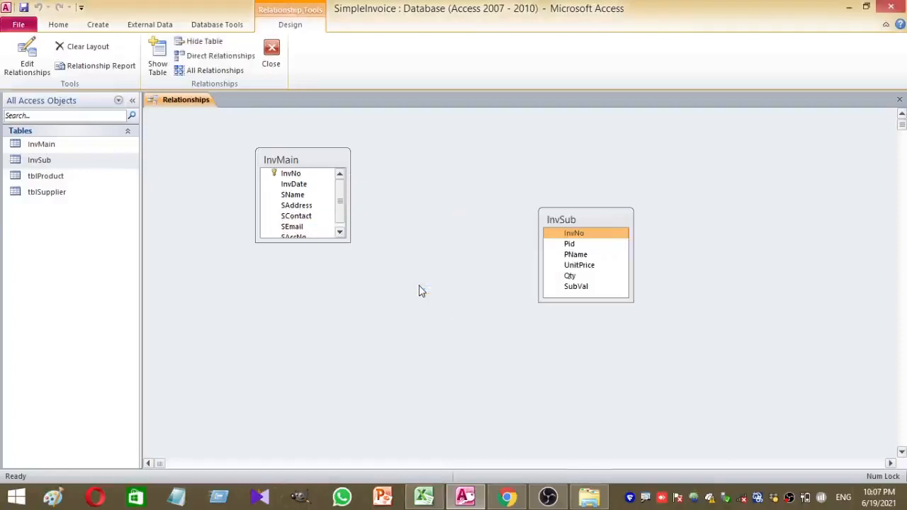
click(309, 177)
Recreate the one-to-many InvNo link with referential integrity and open InvMain's table design
drag(309, 179, 594, 241)
click(351, 203)
click(538, 136)
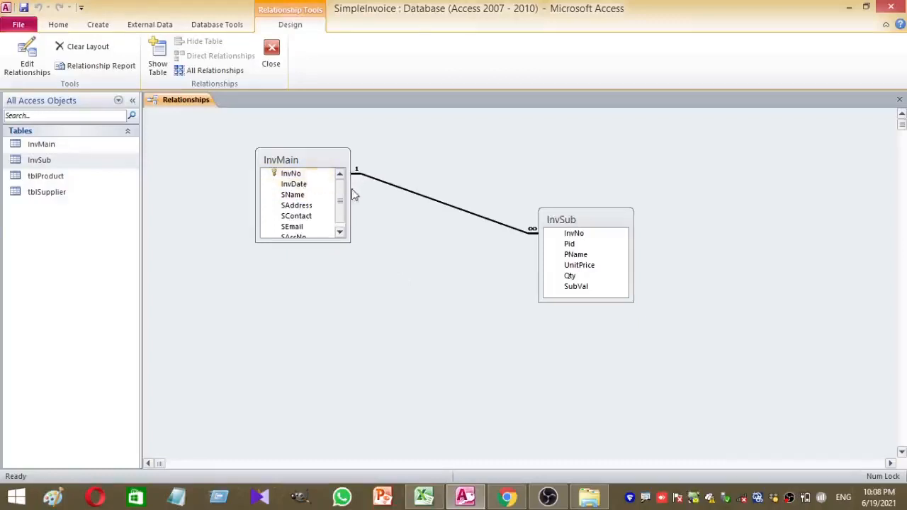
right_click(304, 176)
click(339, 202)
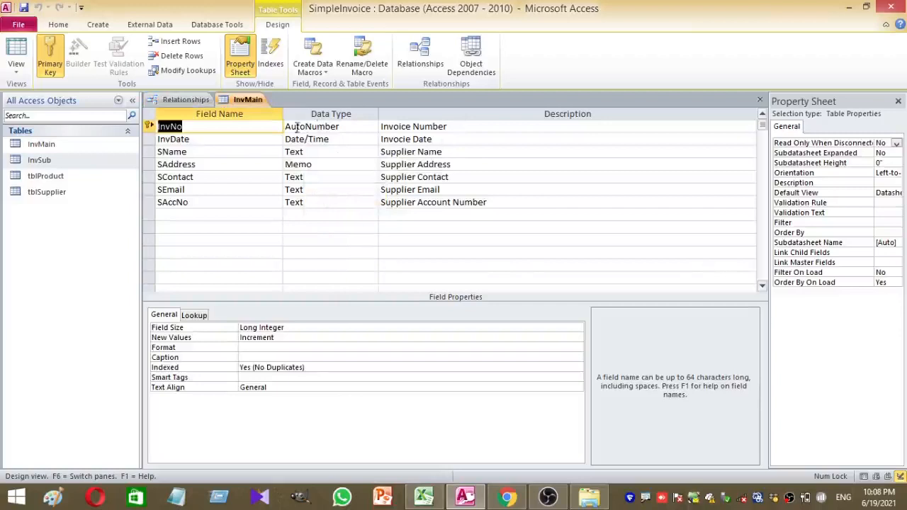
Close InvMain's design view and review InvSub in Table Design before closing it
right_click(256, 100)
click(296, 122)
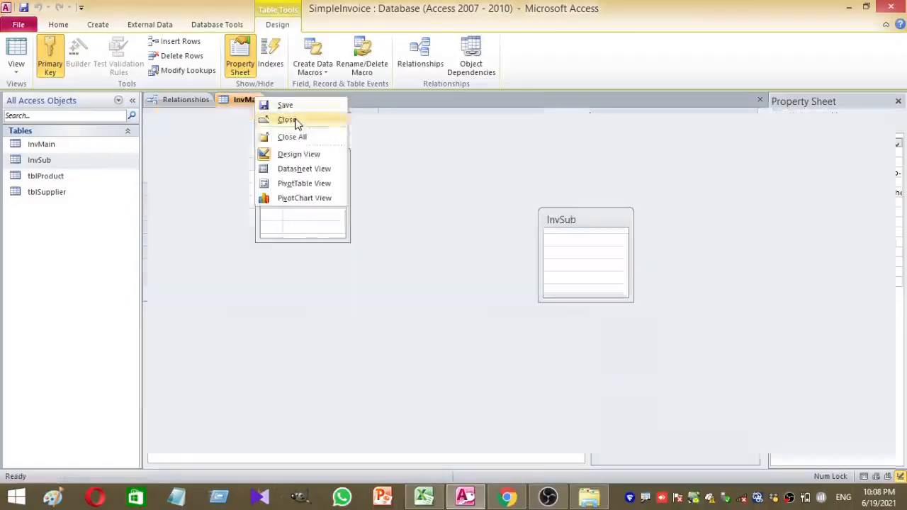
click(585, 244)
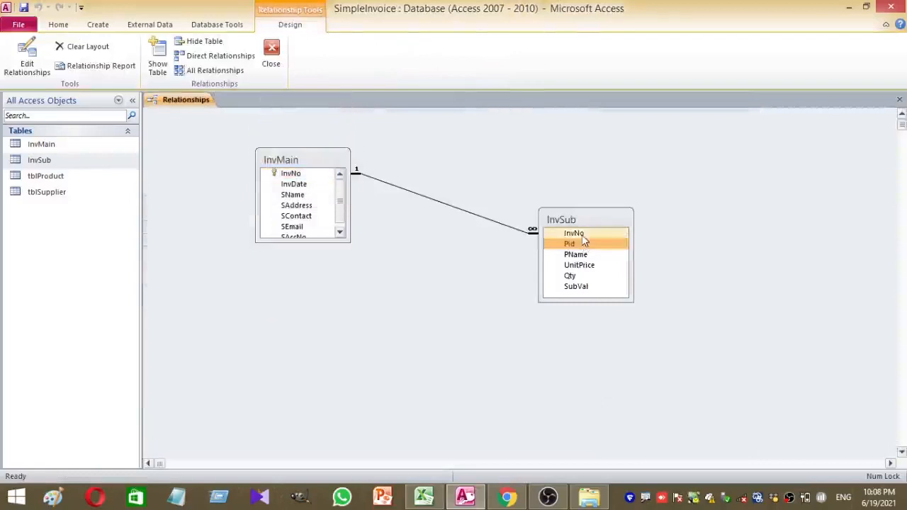
right_click(585, 244)
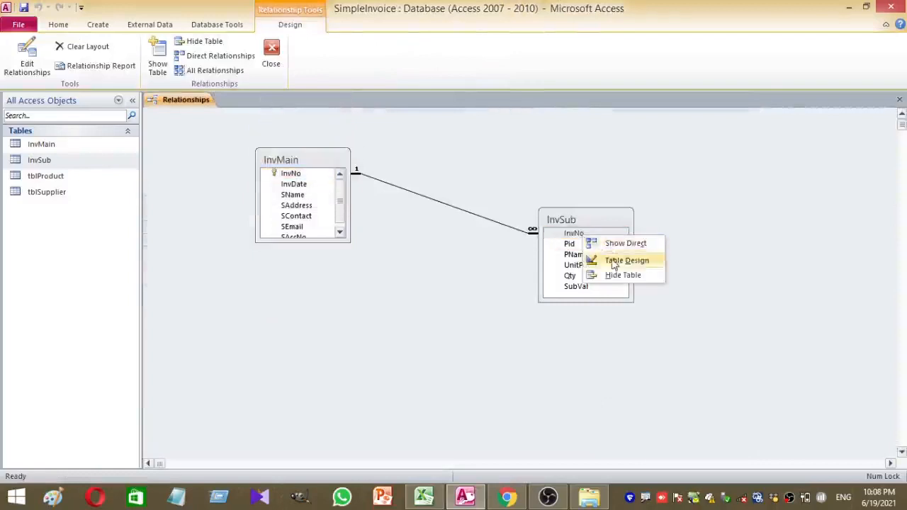
click(608, 260)
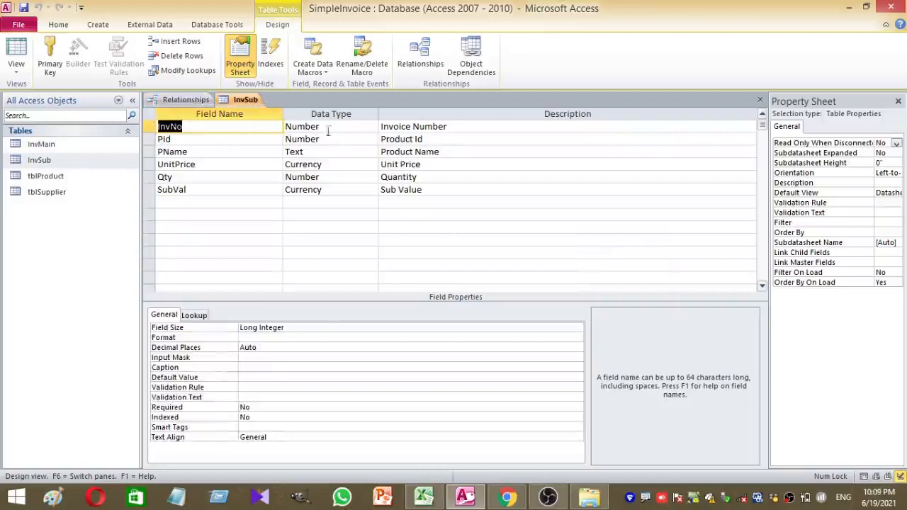
right_click(238, 106)
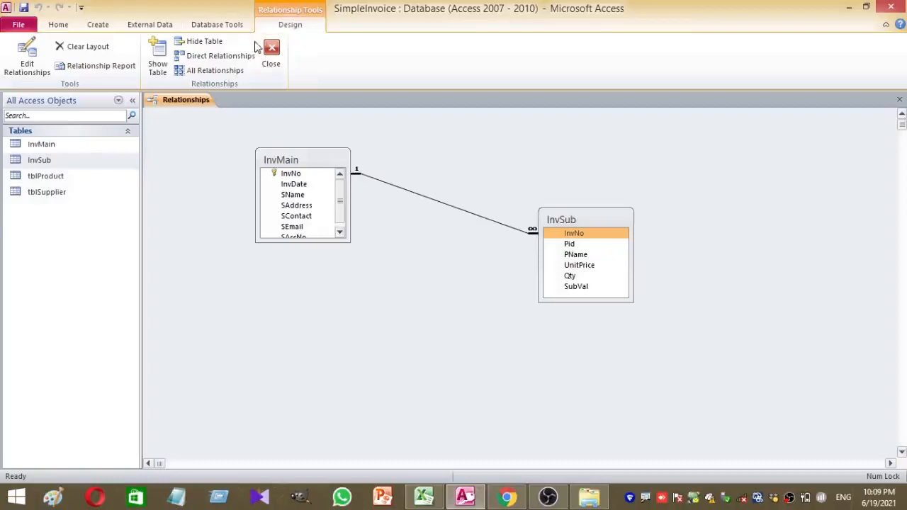
Close the Relationships window and open the InvMain table's records
click(281, 56)
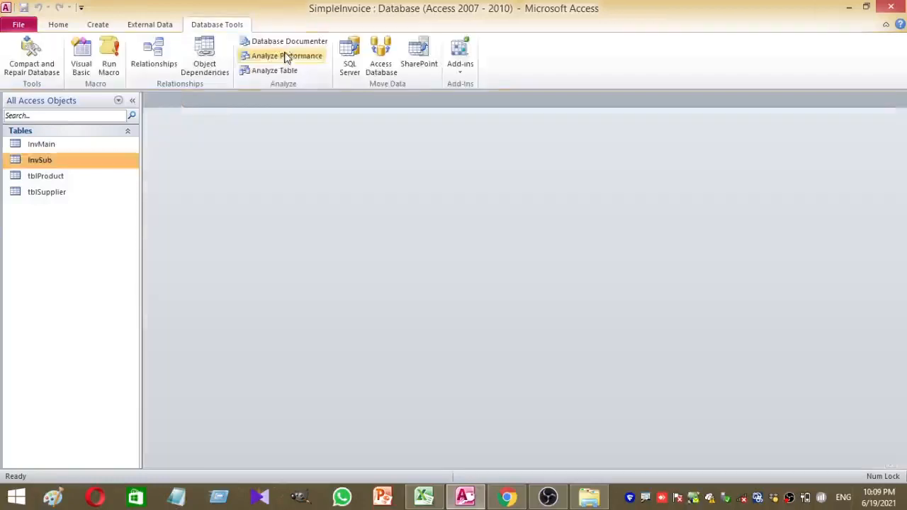
click(50, 146)
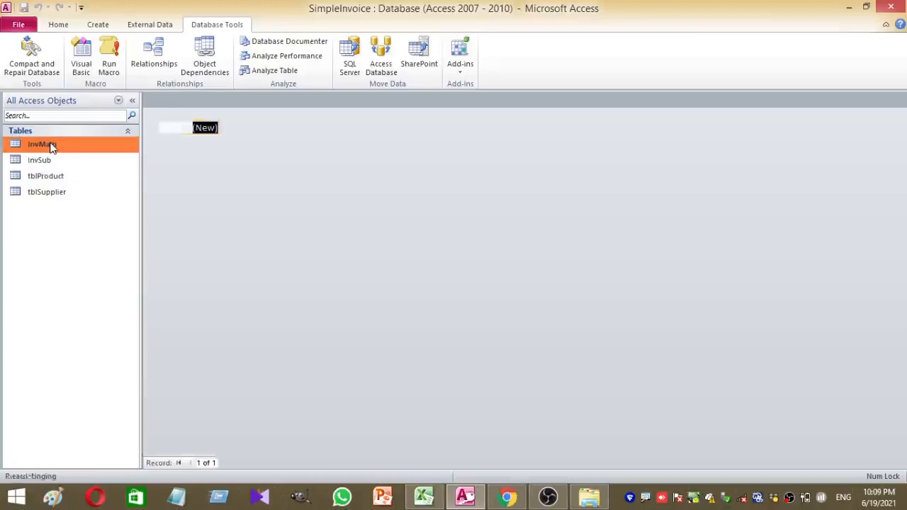
double_click(50, 146)
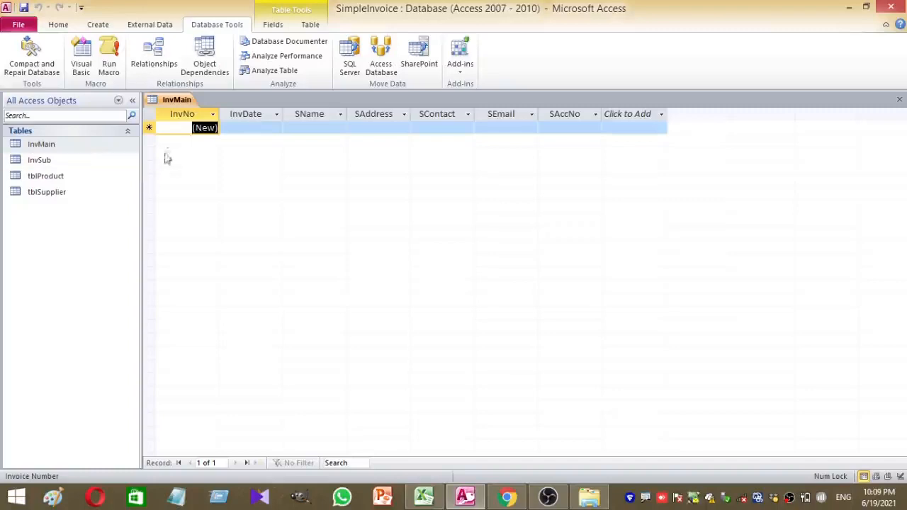
Close the InvMain datasheet and show the Create ribbon
right_click(175, 103)
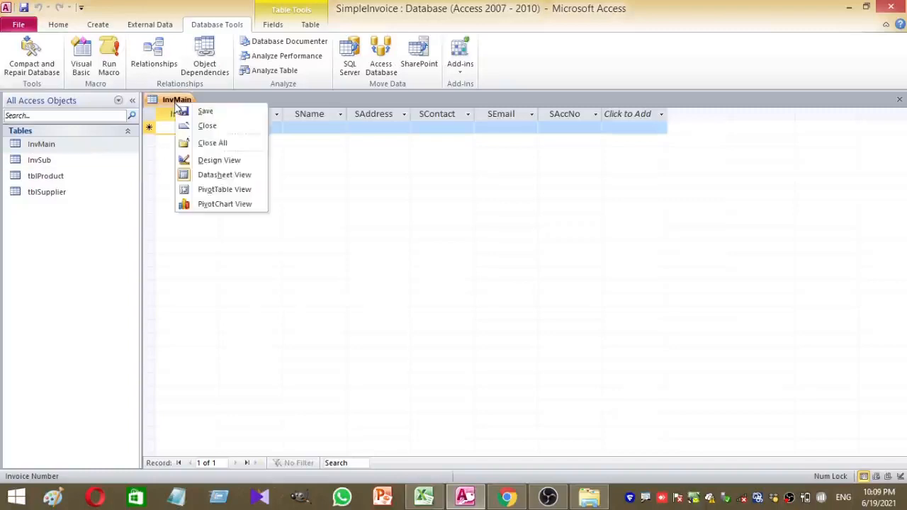
click(187, 126)
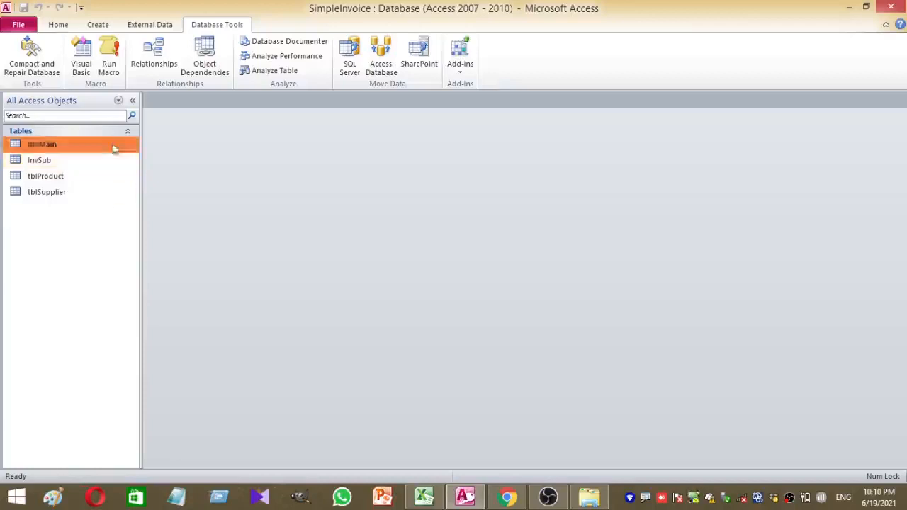
click(98, 27)
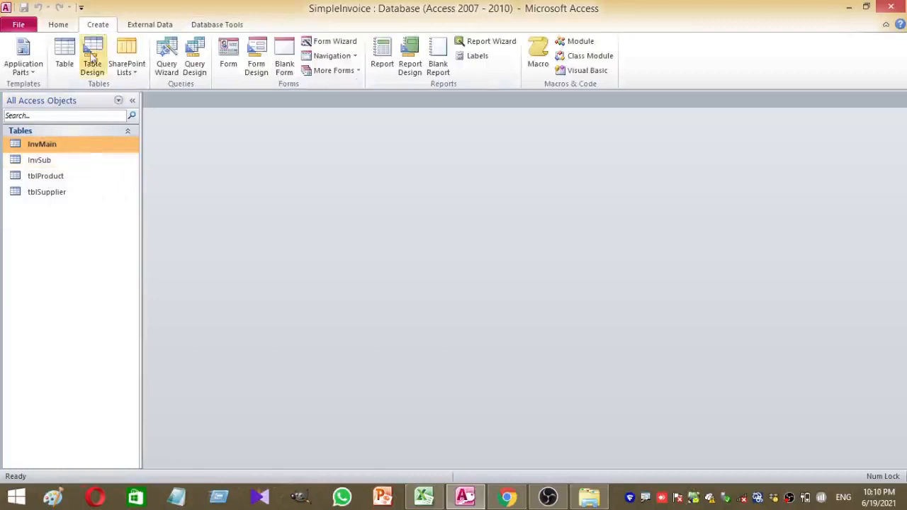
Create a new blank form and save it as frmMain
click(286, 60)
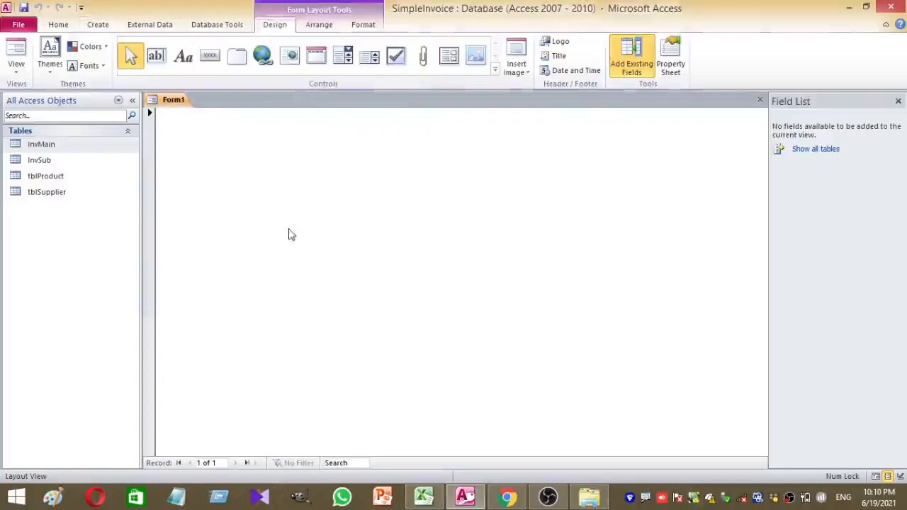
key(ctrl+s)
text(frm)
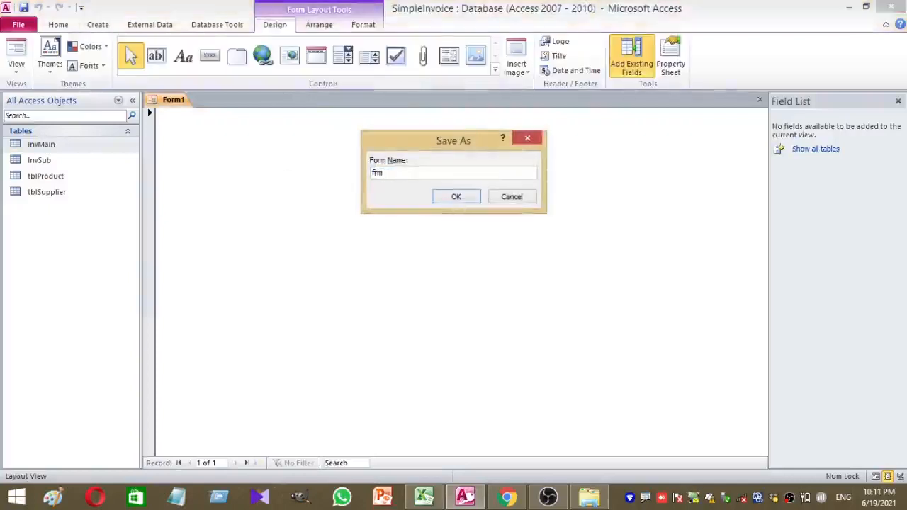
text(Main)
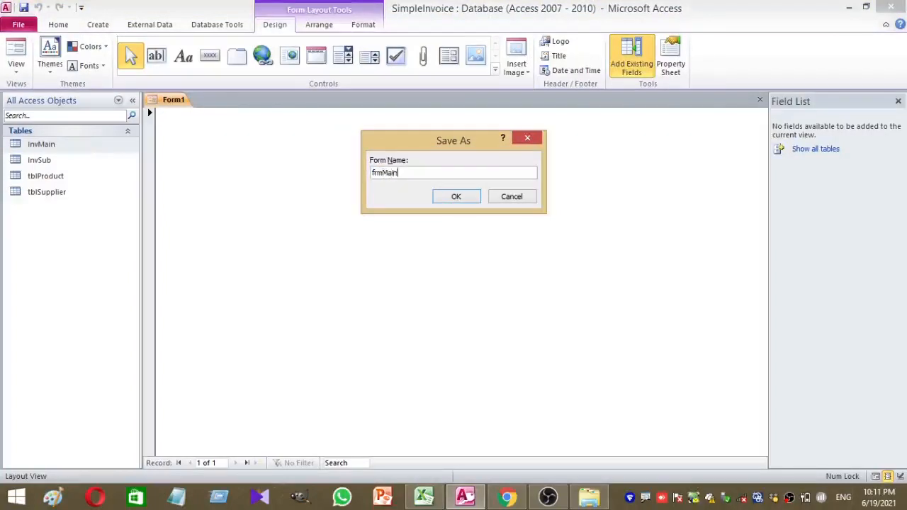
key(Return)
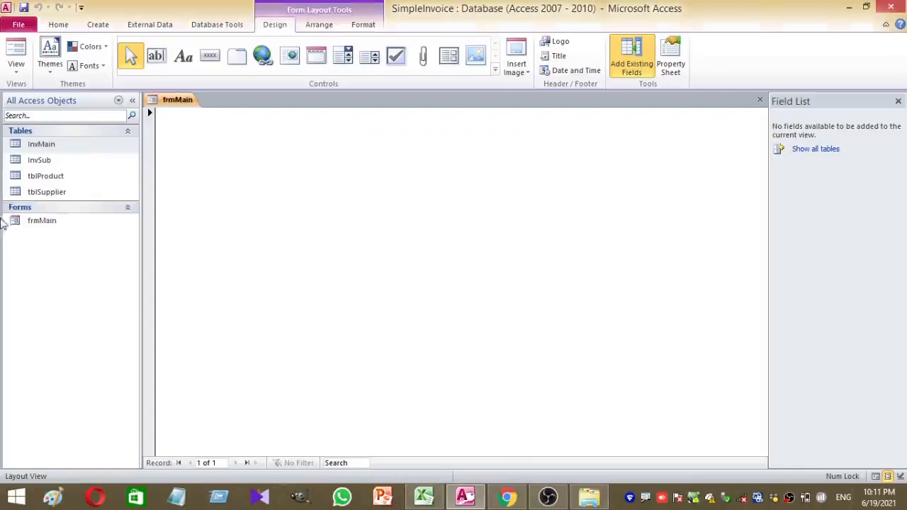
click(38, 225)
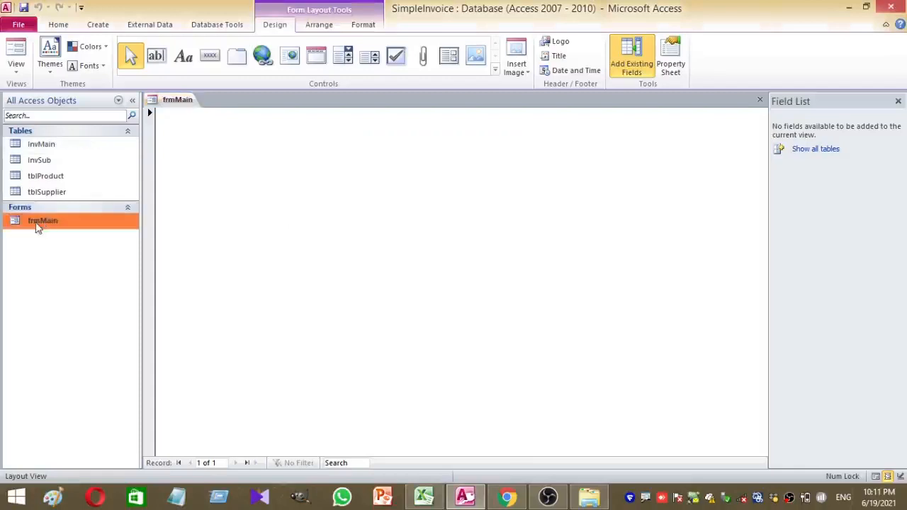
Switch frmMain to Design View, add a Form Header/Footer, enlarge the header and shorten Detail
right_click(319, 160)
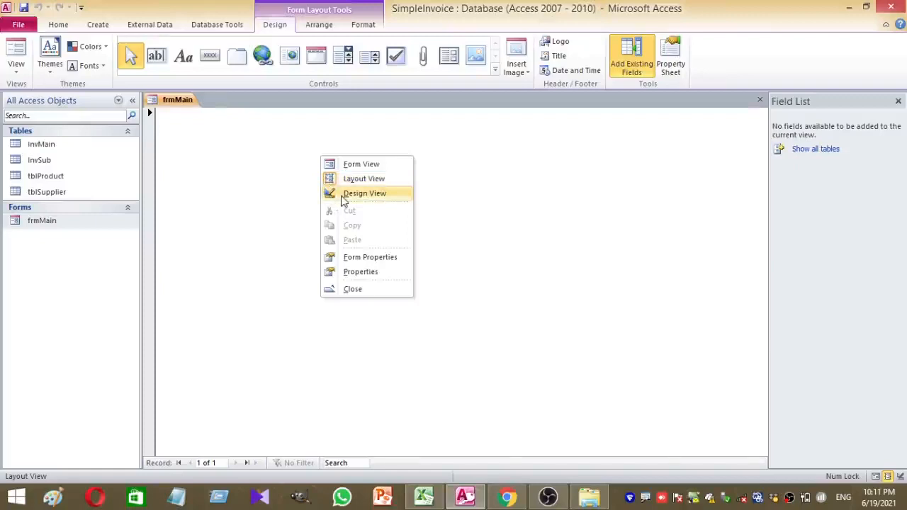
click(344, 196)
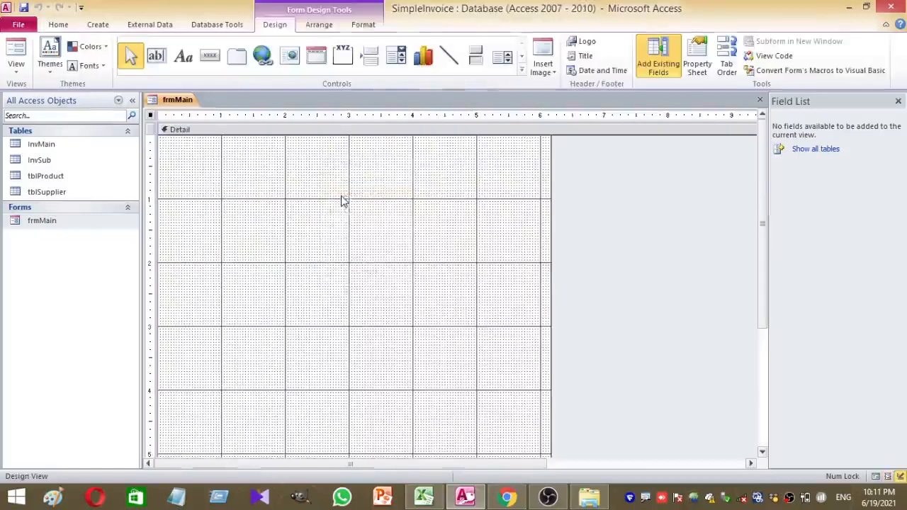
right_click(297, 191)
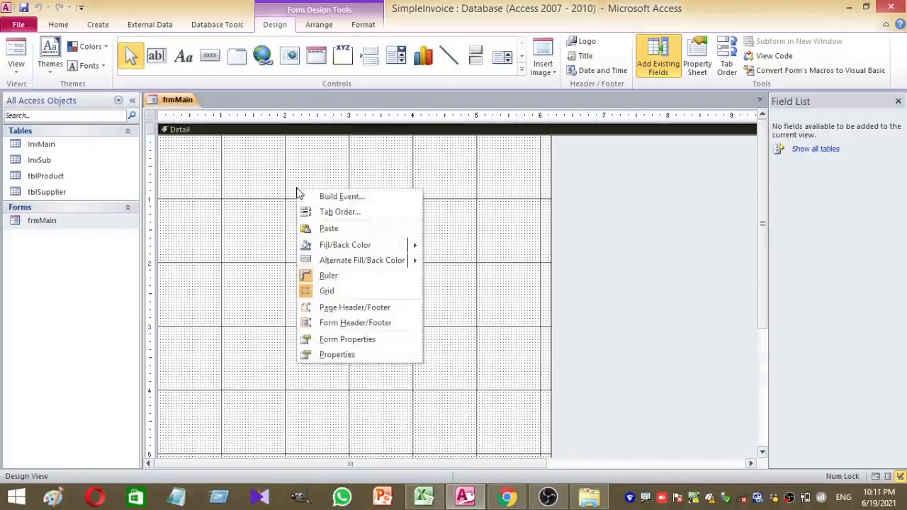
click(356, 324)
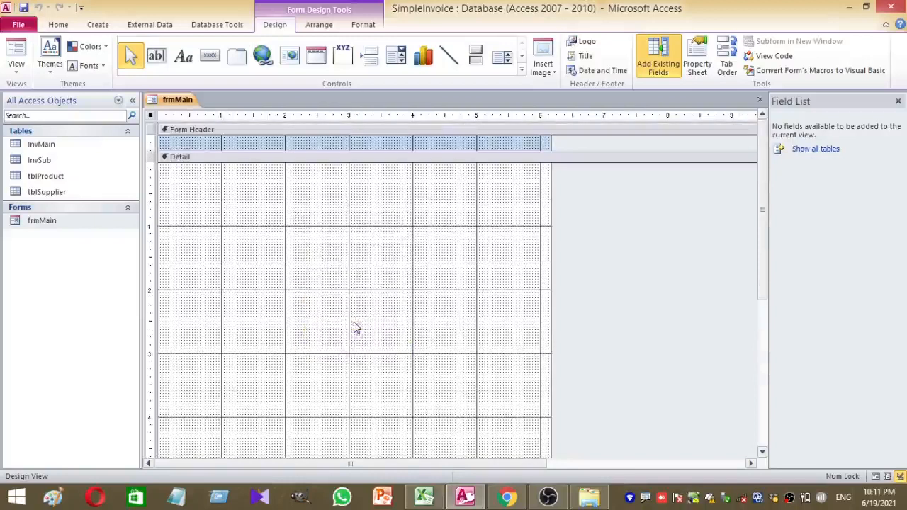
drag(335, 149, 334, 189)
scroll(318, 234, down, 3)
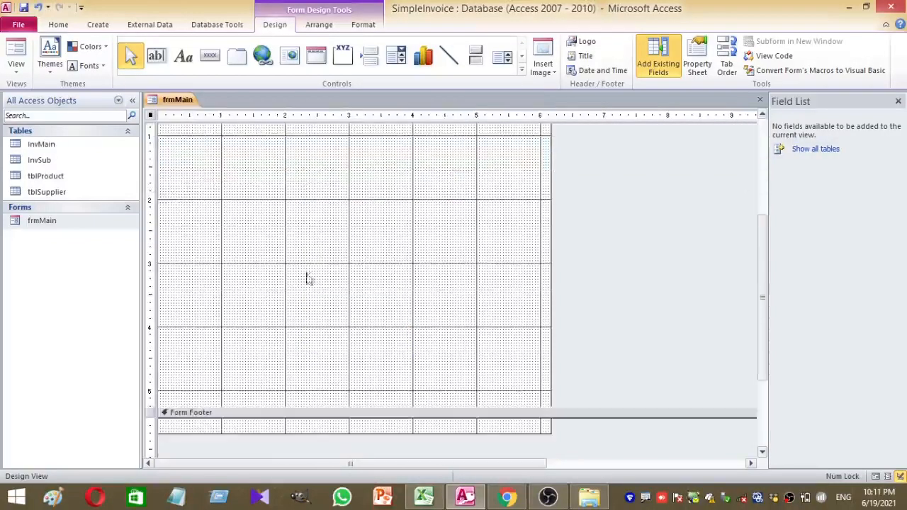
drag(298, 406, 334, 232)
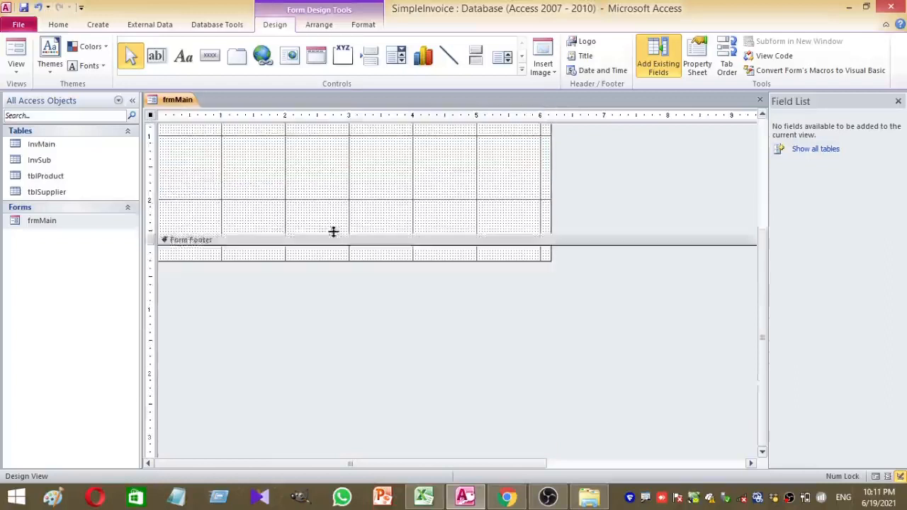
scroll(334, 237, up, 3)
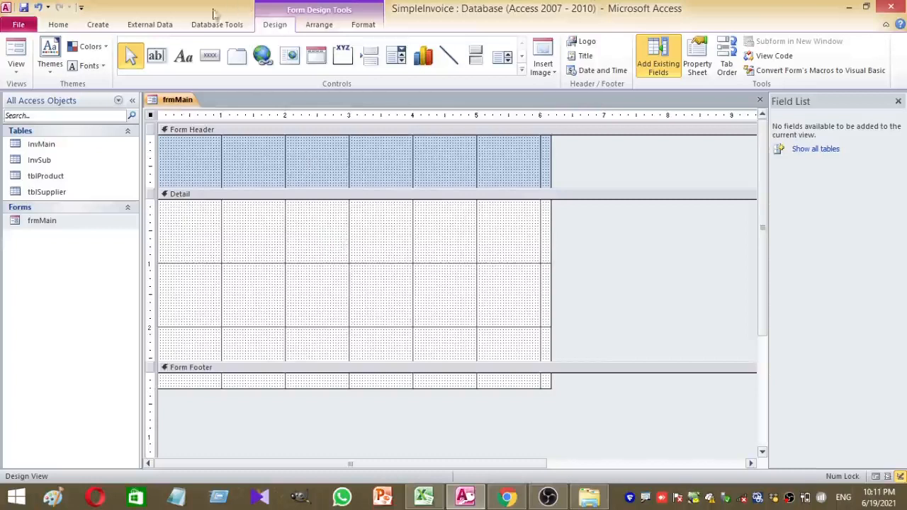
Add a label reading 'Invoice Template' to the Form Header and select it
click(183, 57)
key(Escape)
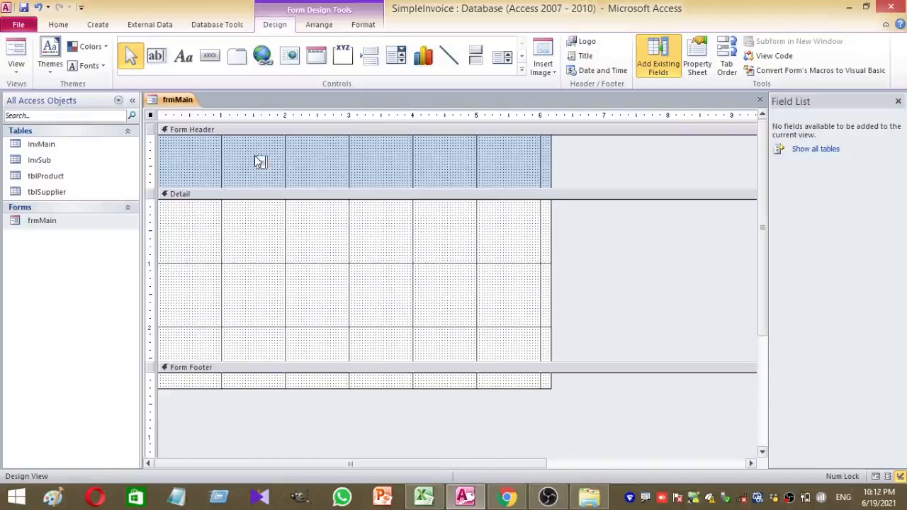
click(259, 161)
text(Invoice)
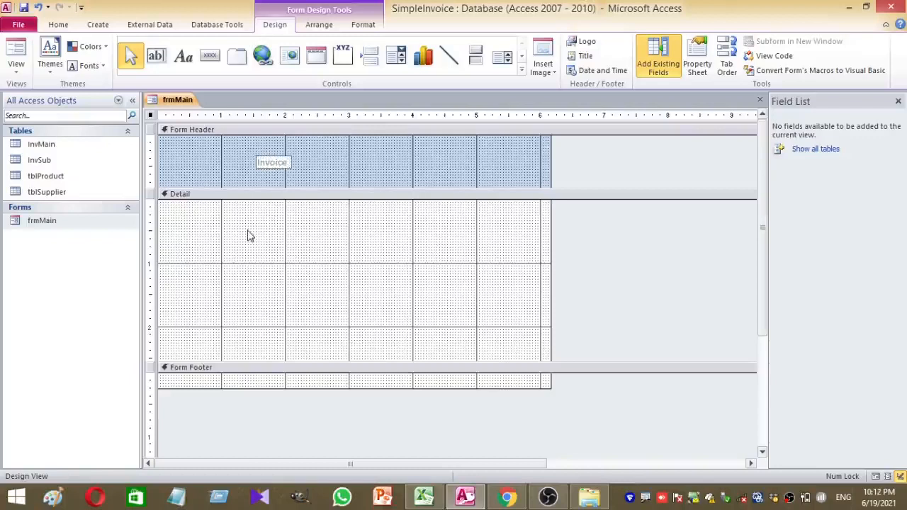
text( Te)
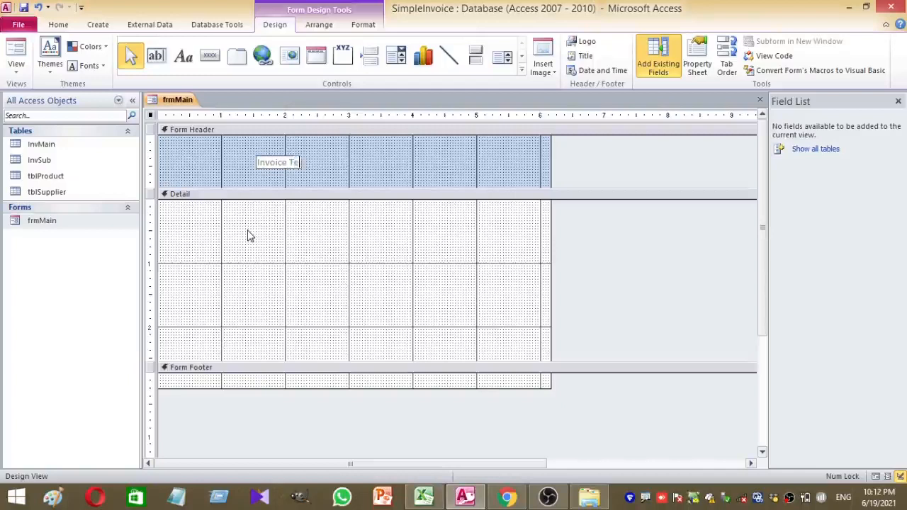
text(mplate)
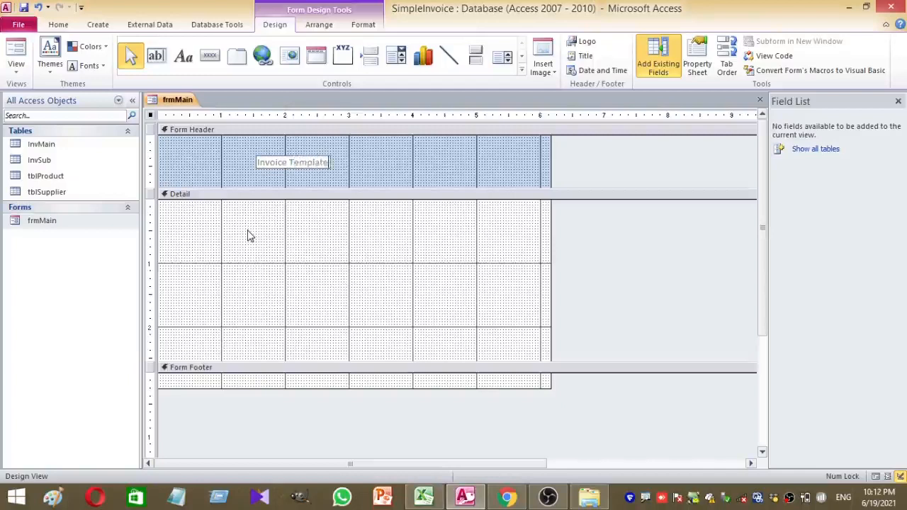
click(327, 175)
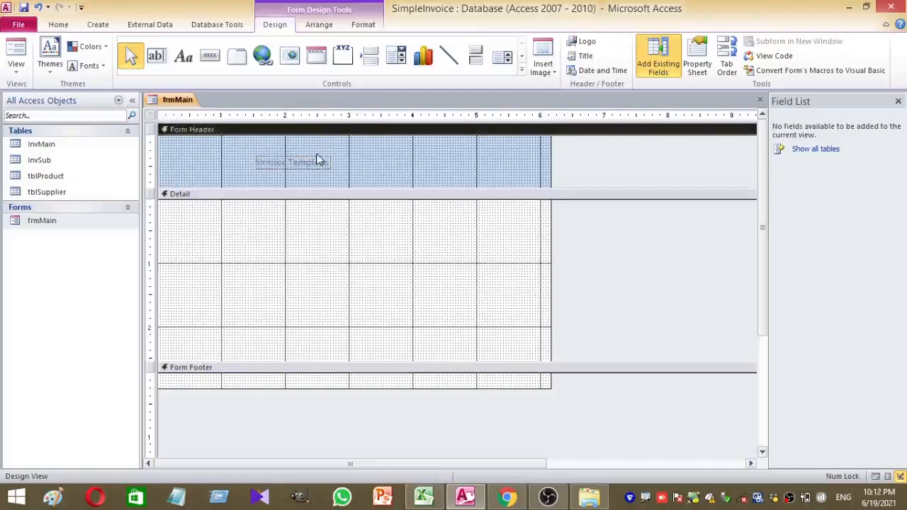
click(314, 166)
click(58, 25)
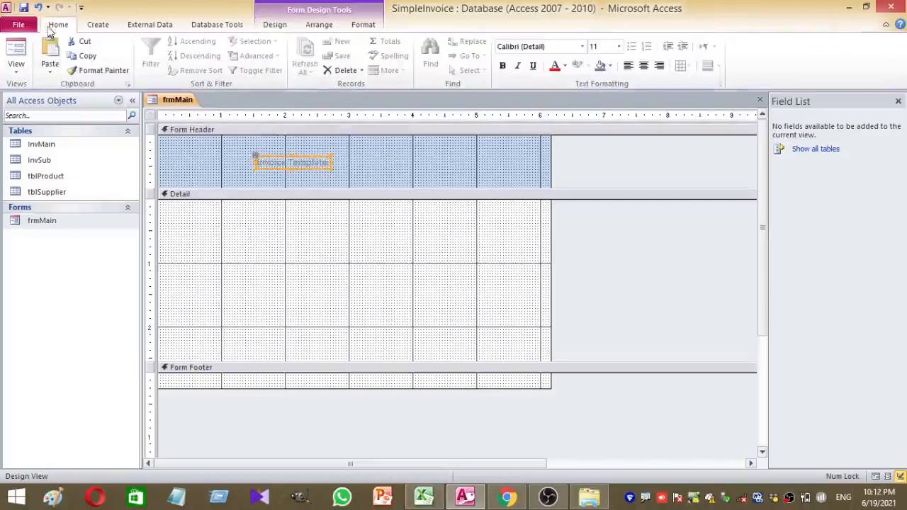
Set the title's font size to 20 and widen its label to the right
click(601, 48)
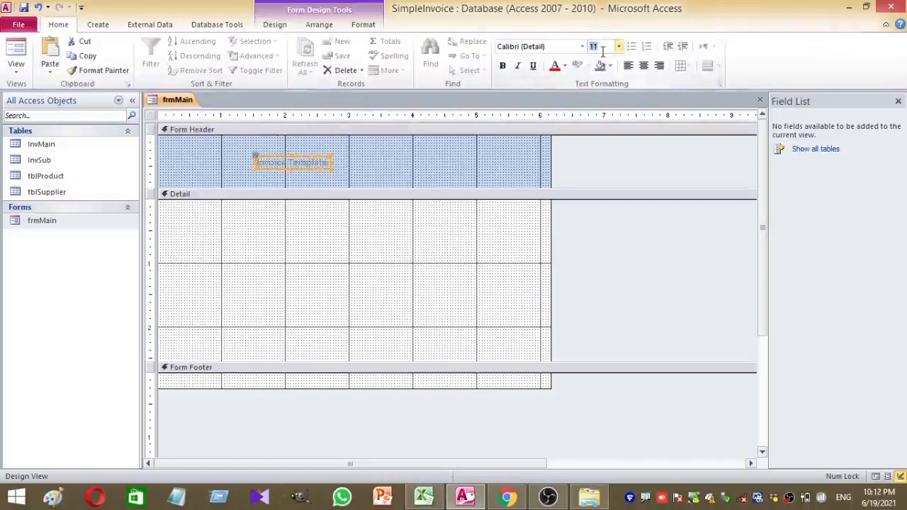
text(2)
key(Return)
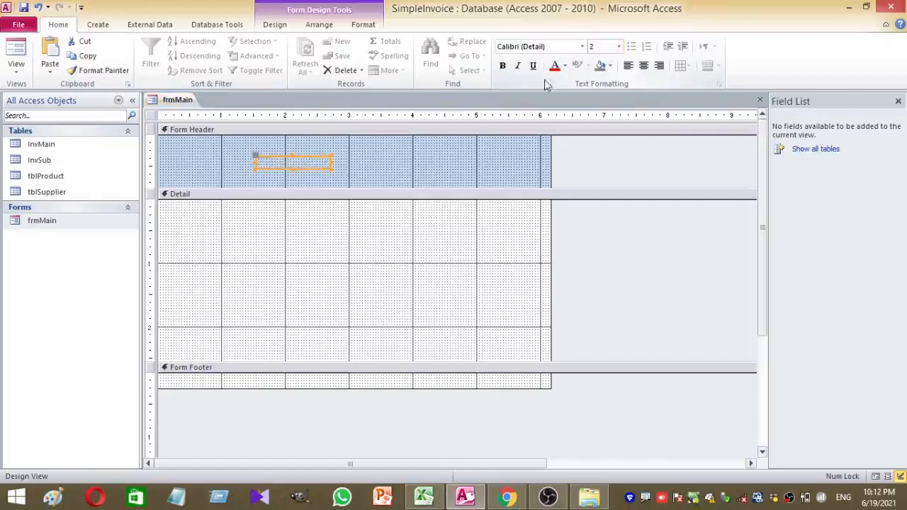
click(607, 48)
text(0)
key(Return)
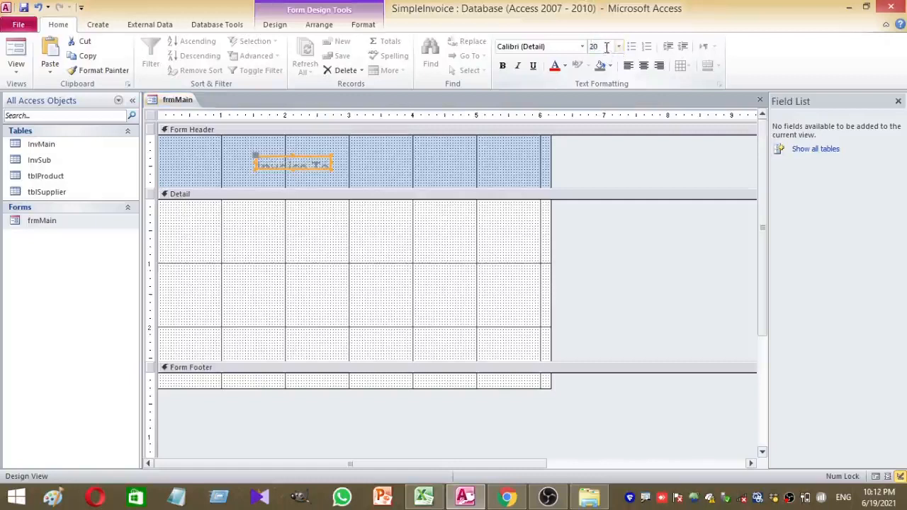
click(330, 168)
drag(331, 170, 462, 179)
Make the title text black, centred and bold, and shift the label slightly left
click(564, 66)
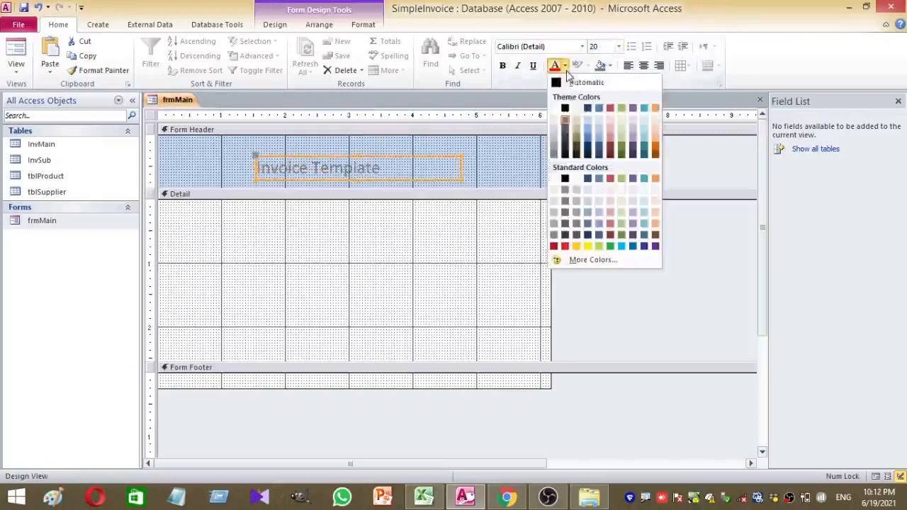
click(560, 81)
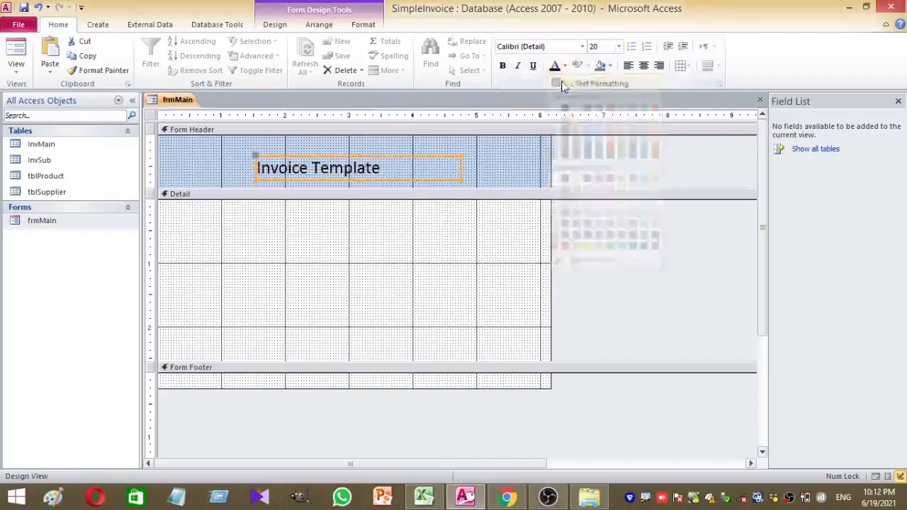
click(644, 65)
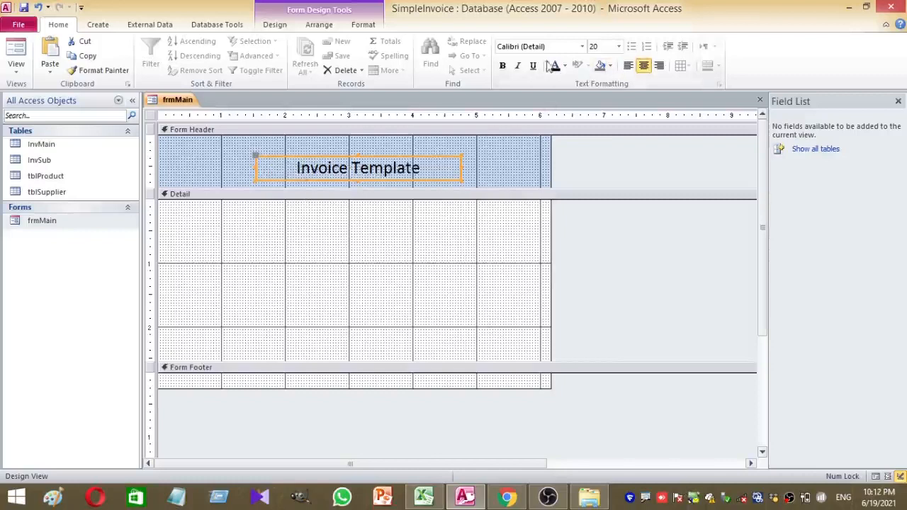
click(506, 67)
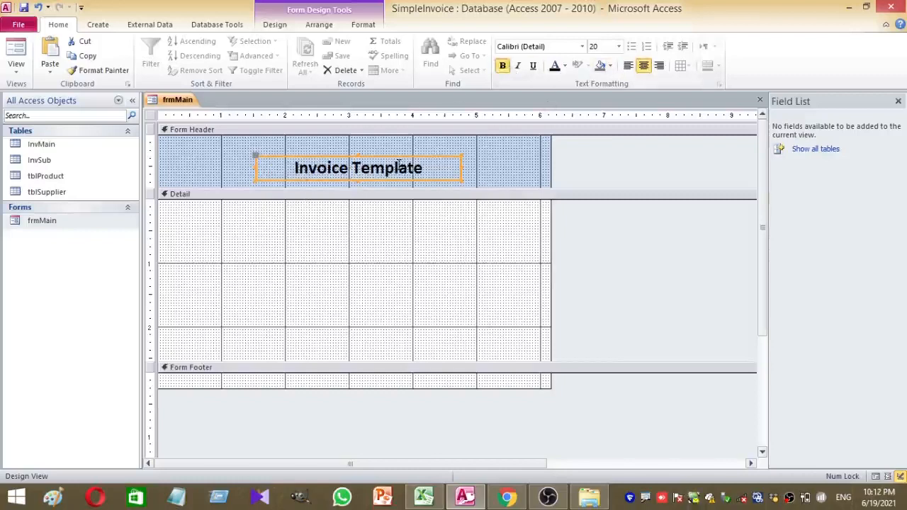
mouse_move(396, 154)
mouse_down()
mouse_move(381, 154)
mouse_move(390, 153)
mouse_up()
Fill the Form Header background with light blue, after first trying purple
right_click(498, 150)
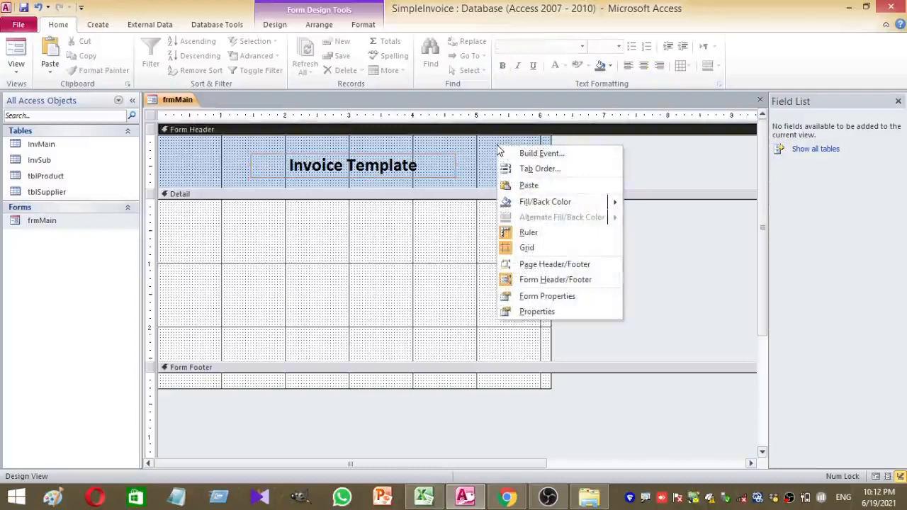
mouse_move(542, 204)
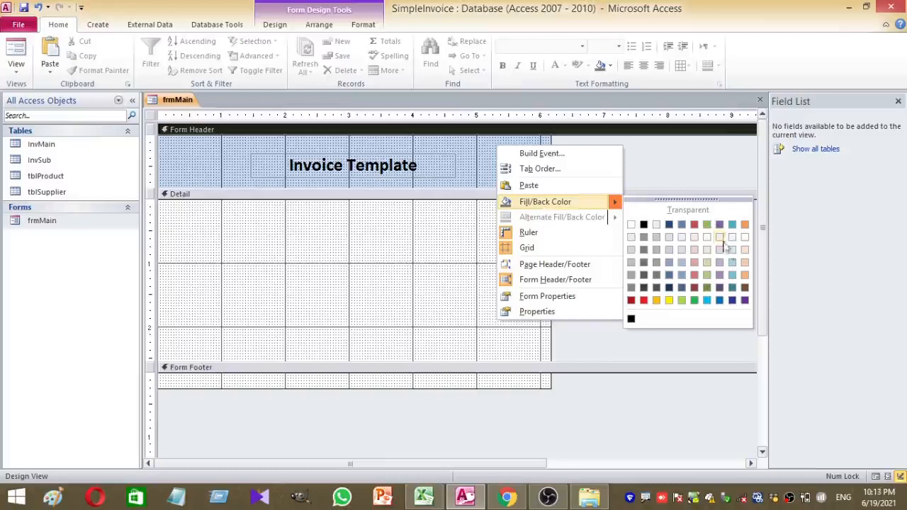
click(744, 300)
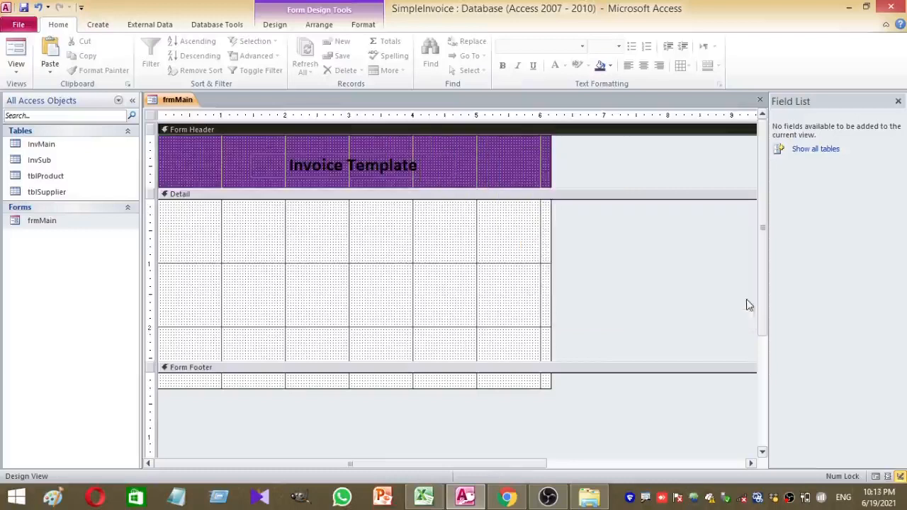
right_click(460, 145)
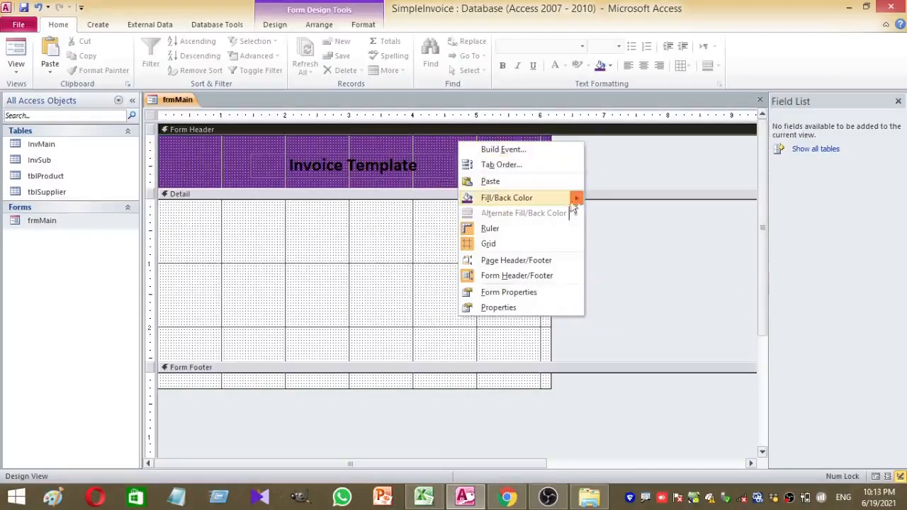
mouse_move(577, 198)
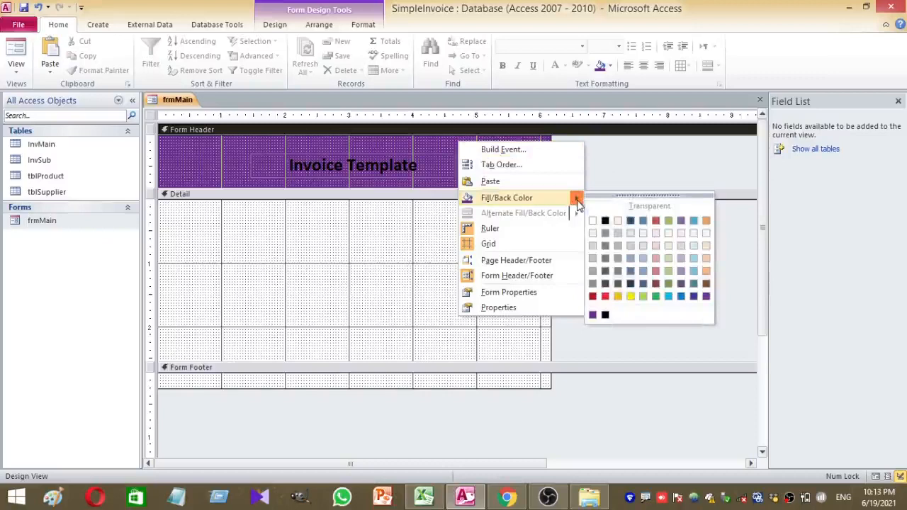
click(694, 257)
Nudge the Invoice Template title label up slightly
click(494, 224)
click(392, 160)
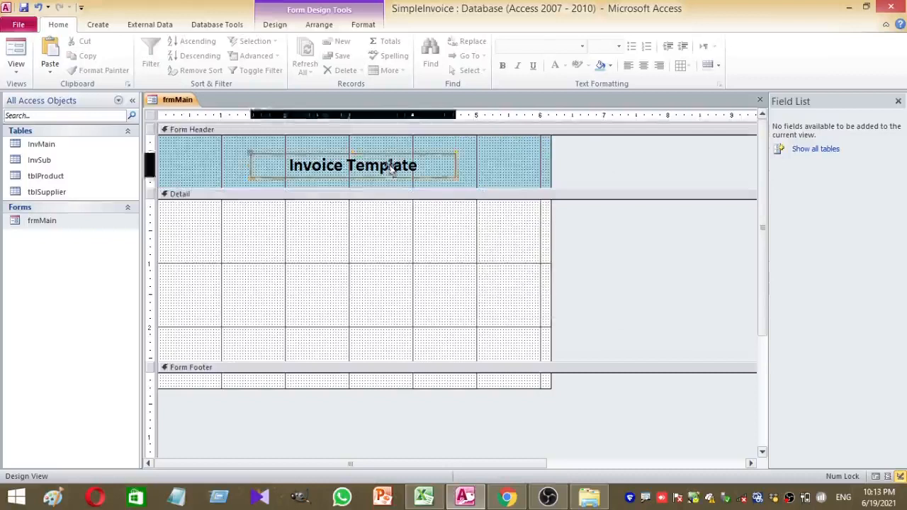
click(393, 157)
click(489, 171)
click(448, 160)
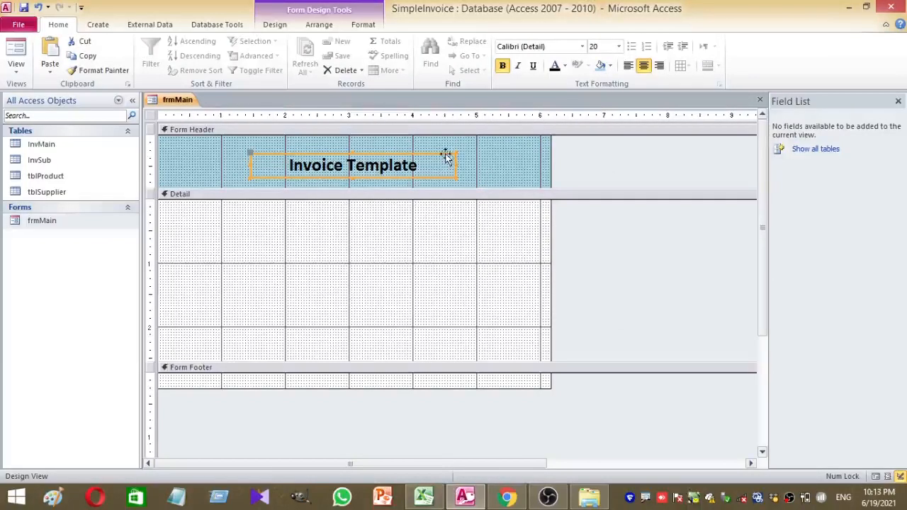
click(445, 156)
drag(444, 154, 445, 149)
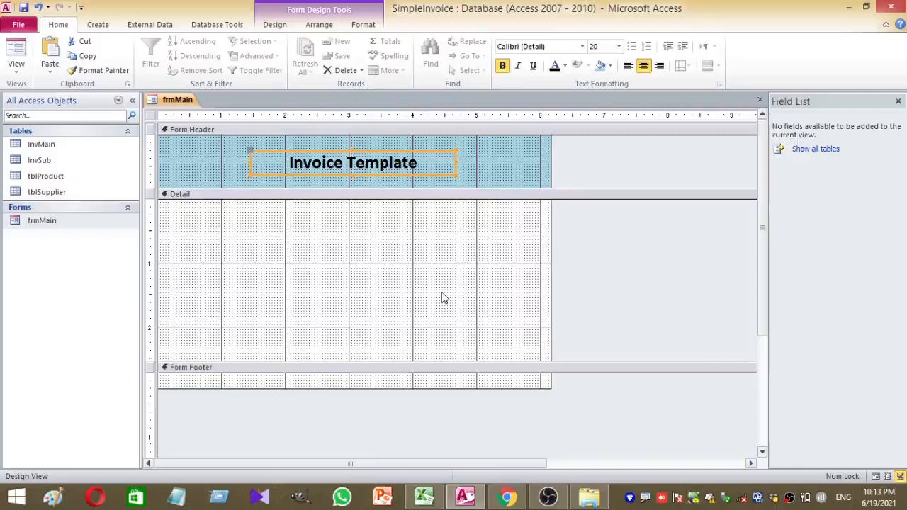
click(419, 271)
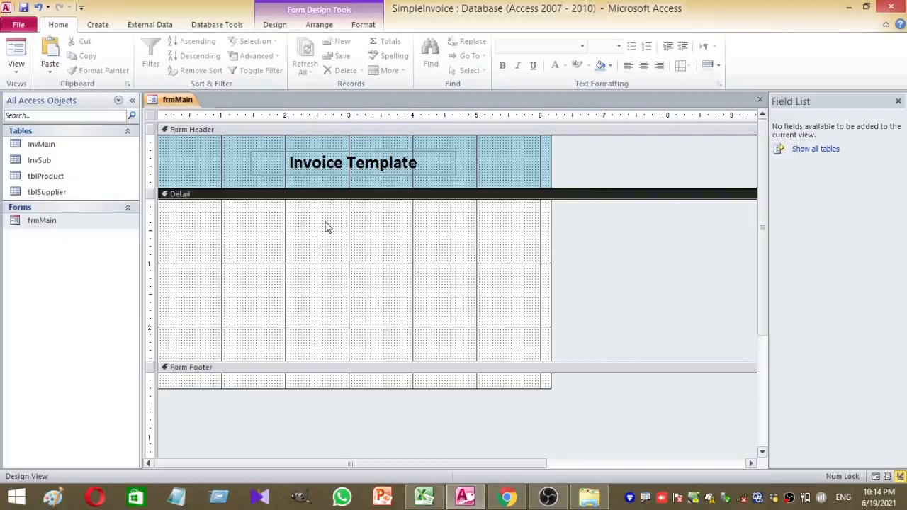
Open the form's Property Sheet and widen the panel
click(150, 117)
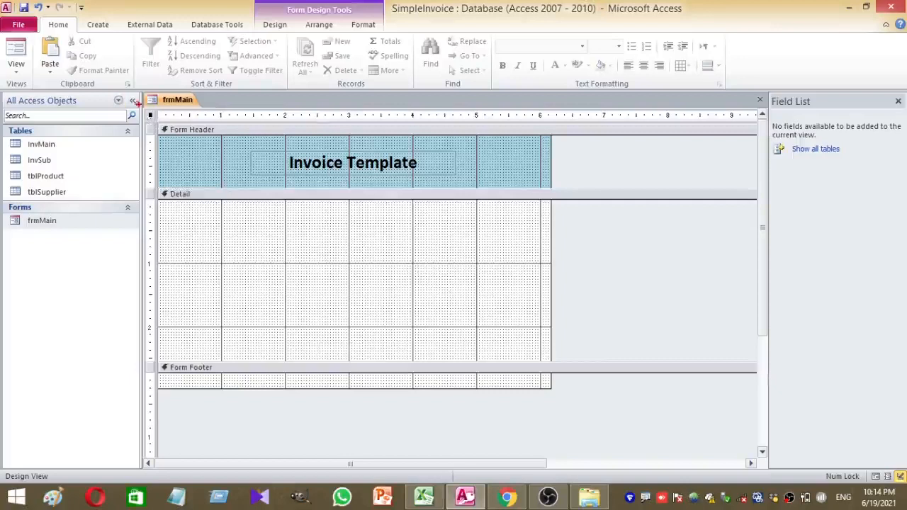
mouse_move(127, 98)
mouse_down()
mouse_move(166, 111)
mouse_move(184, 138)
mouse_up()
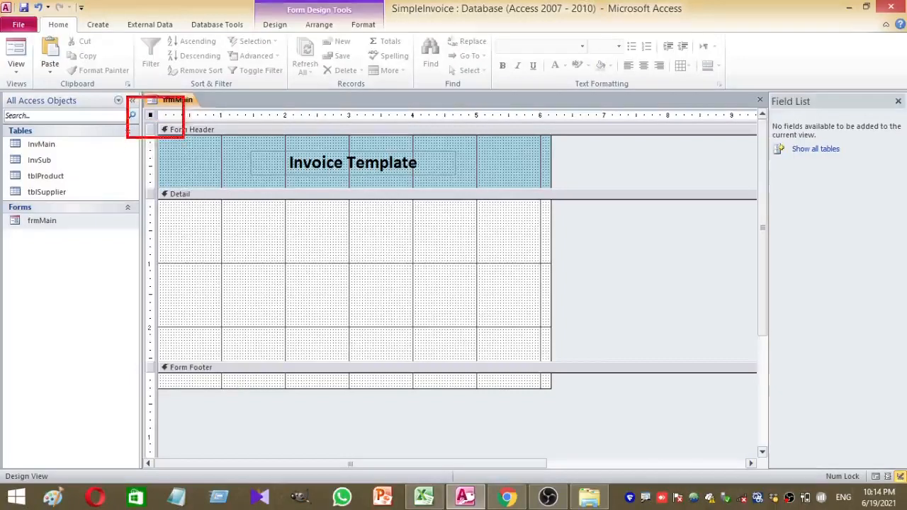
right_click(150, 116)
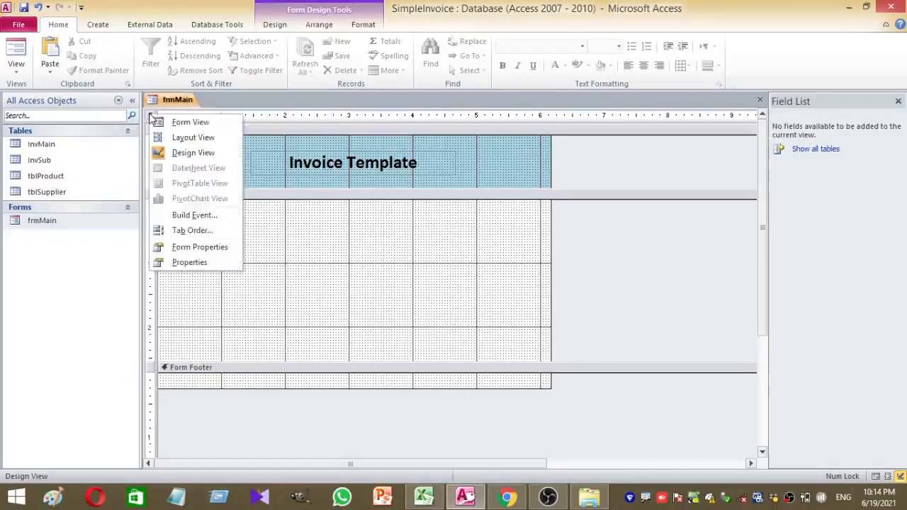
click(196, 262)
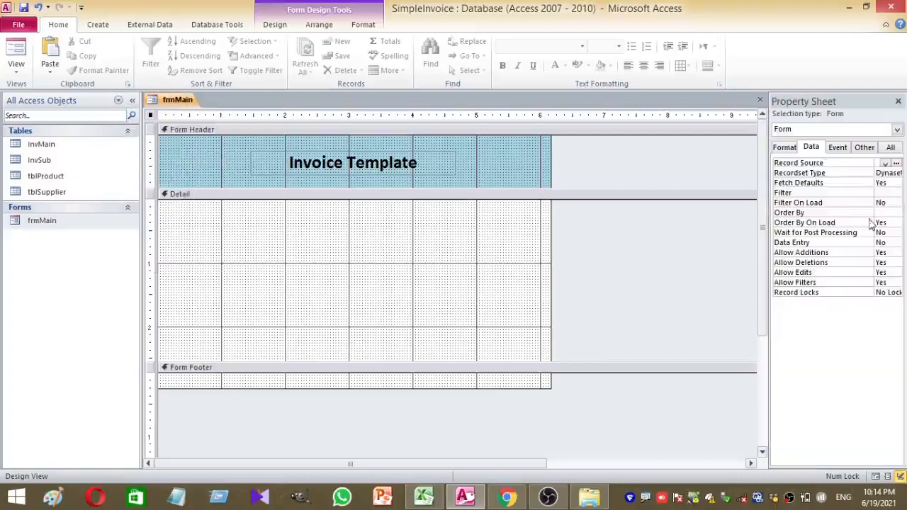
drag(766, 242, 748, 237)
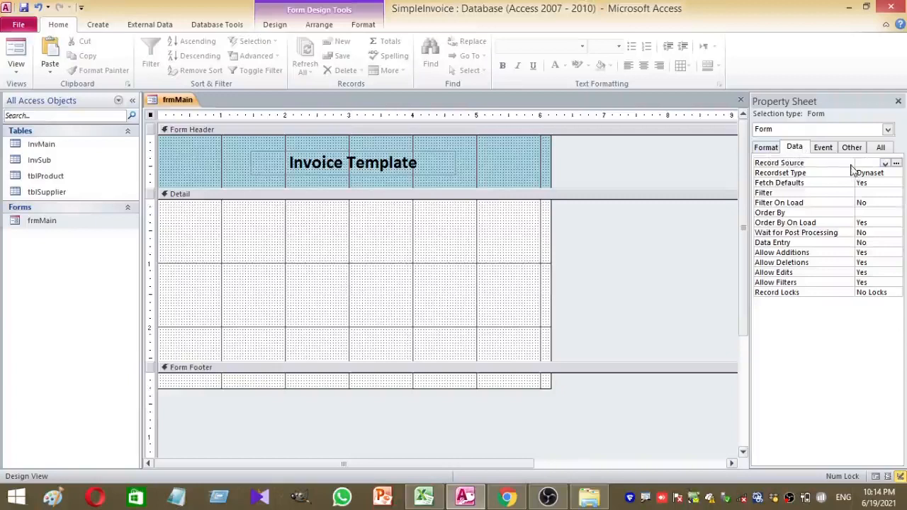
drag(854, 164, 820, 166)
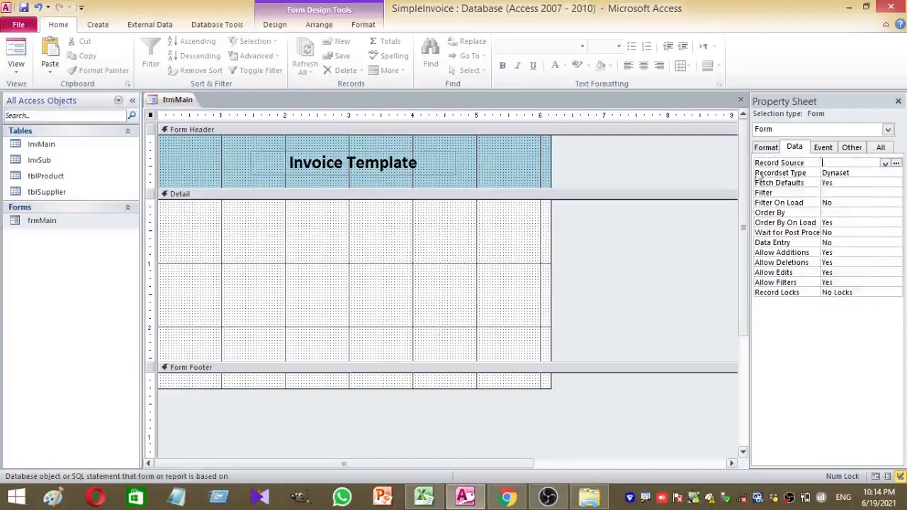
drag(749, 173, 661, 170)
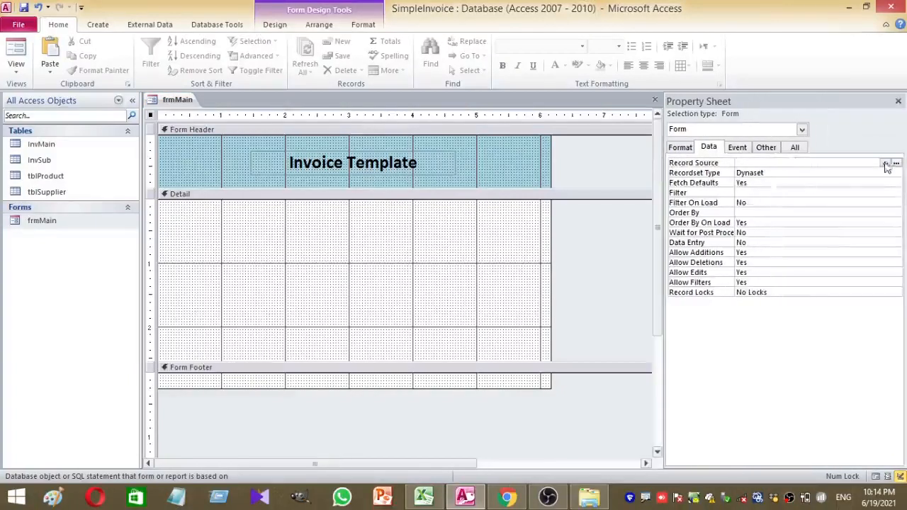
Set the form's Record Source to the InvMain table
click(885, 164)
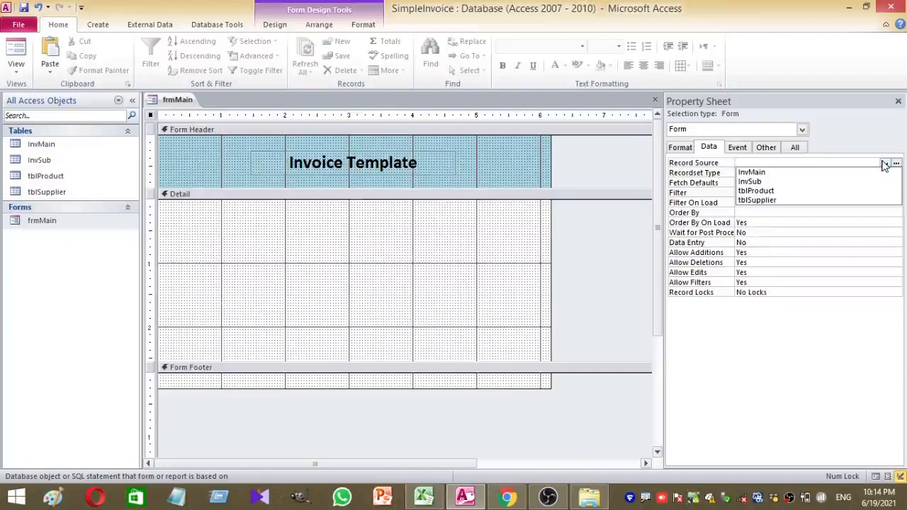
click(859, 173)
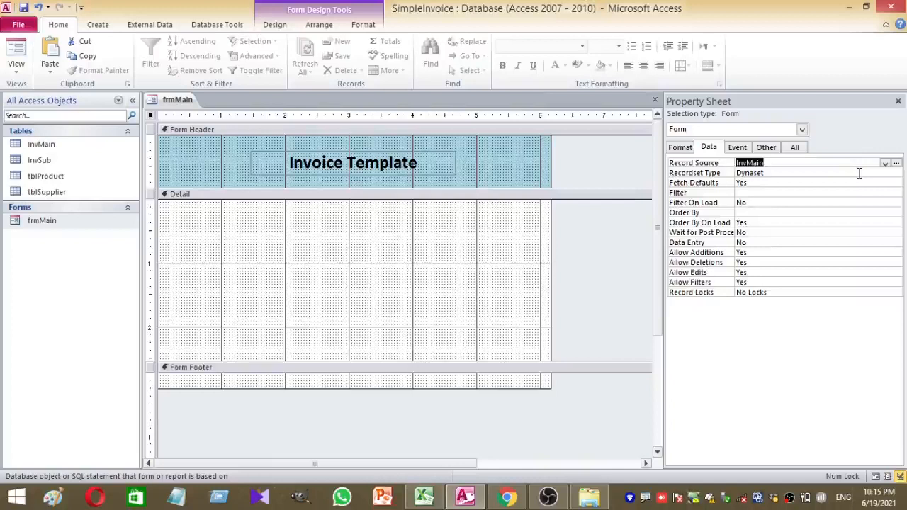
click(520, 250)
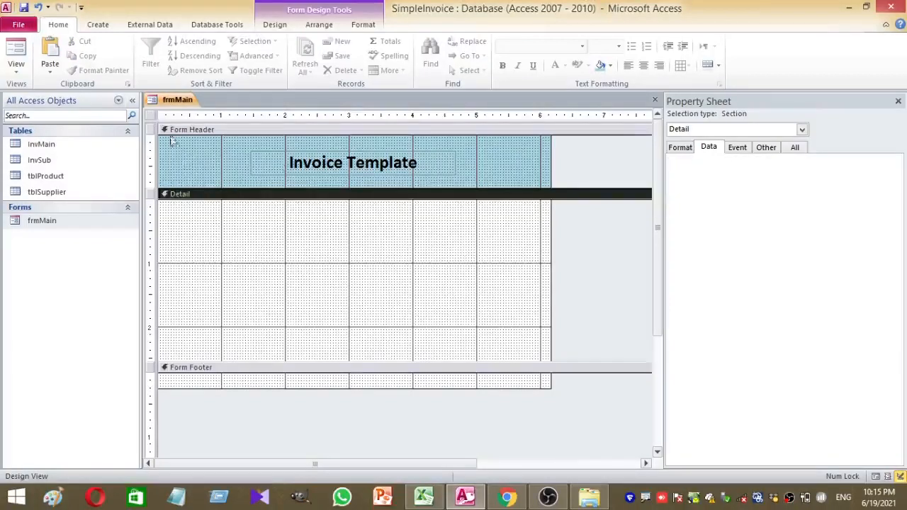
click(153, 116)
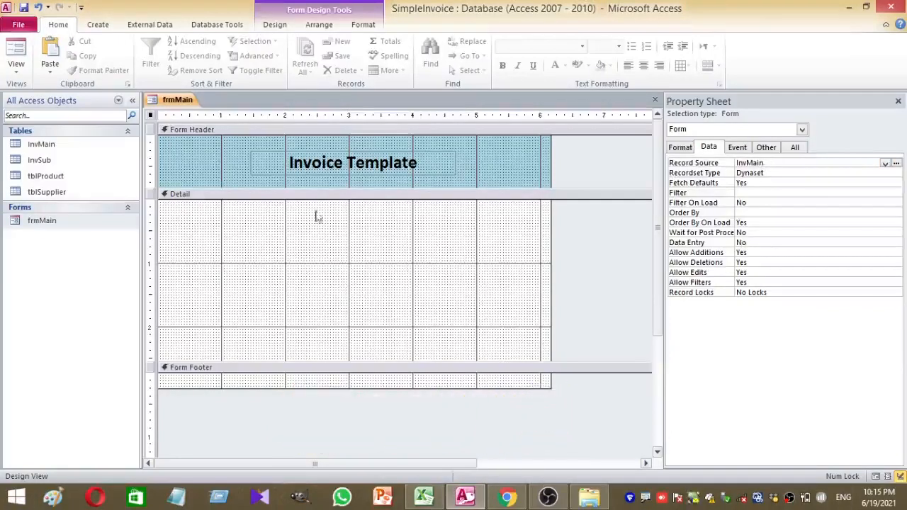
click(274, 26)
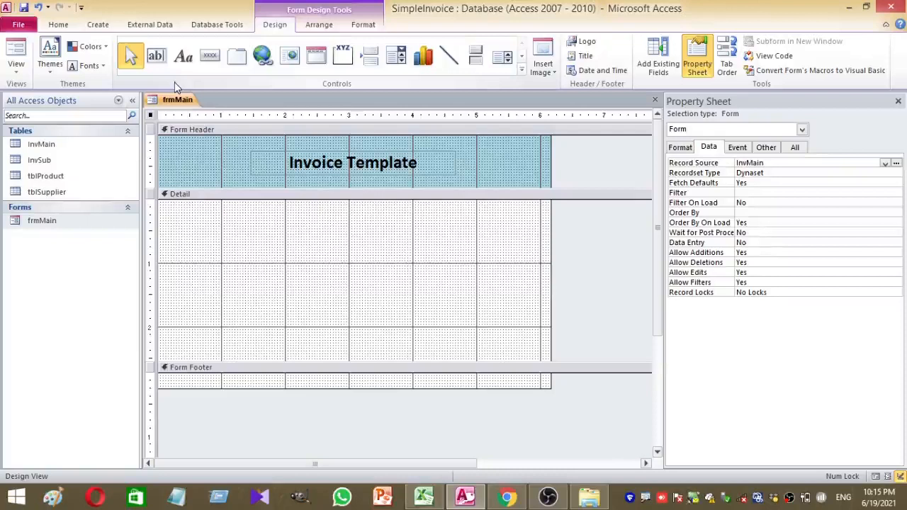
Draw an option group frame across the Detail section and delete its Frame1 caption
click(340, 57)
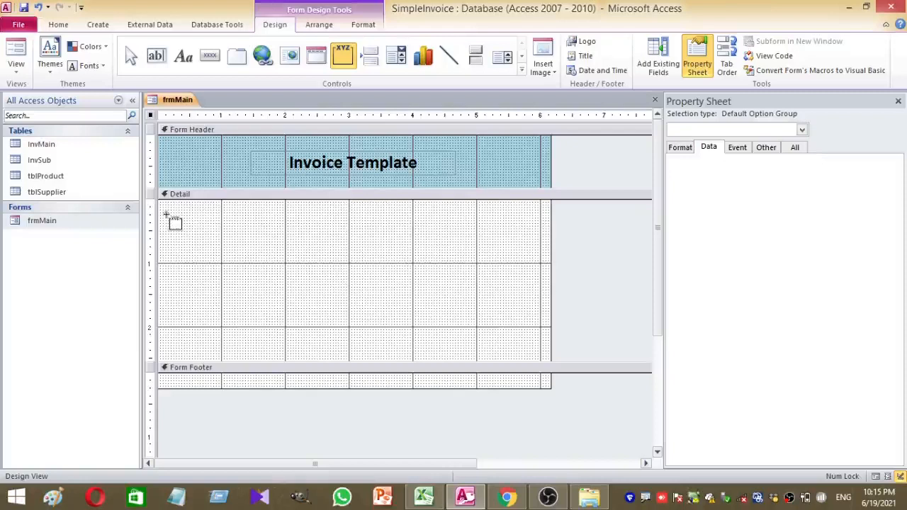
drag(168, 213, 542, 350)
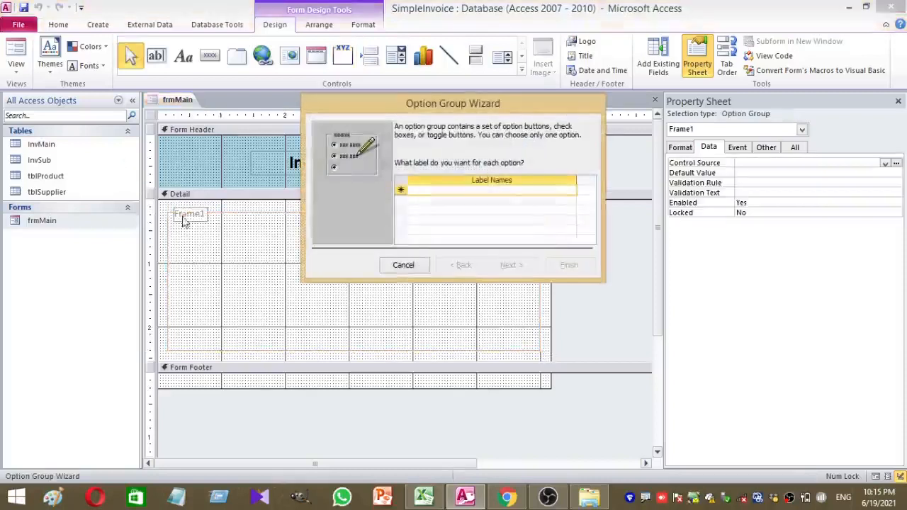
click(401, 263)
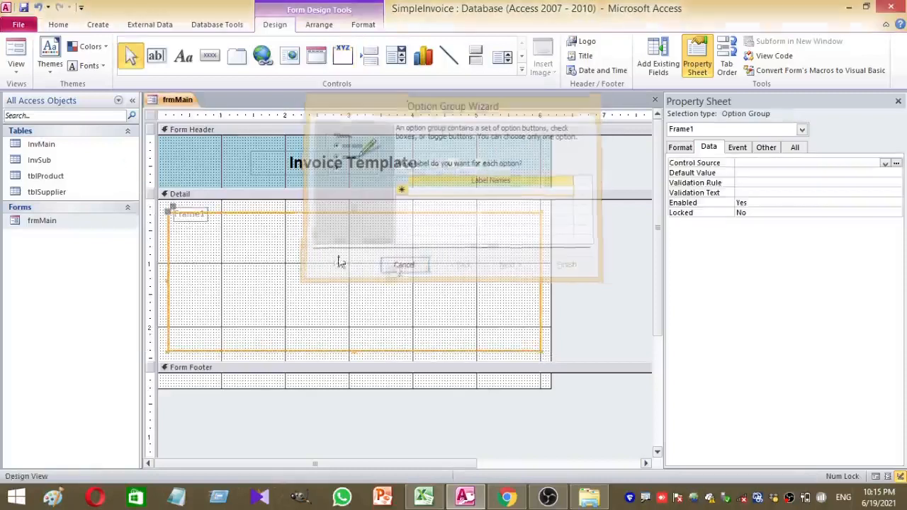
click(181, 220)
key(Delete)
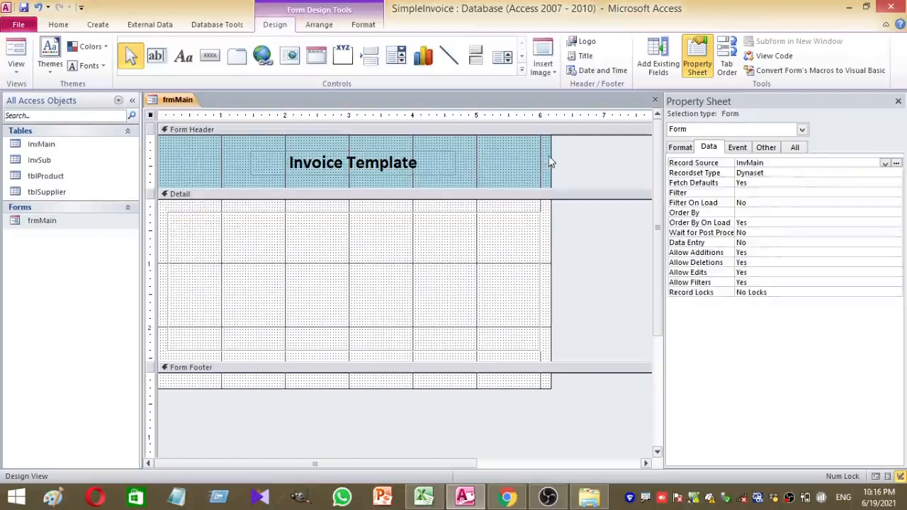
Widen the form, move the title further right, and stretch the frame to the new width
drag(550, 154, 585, 156)
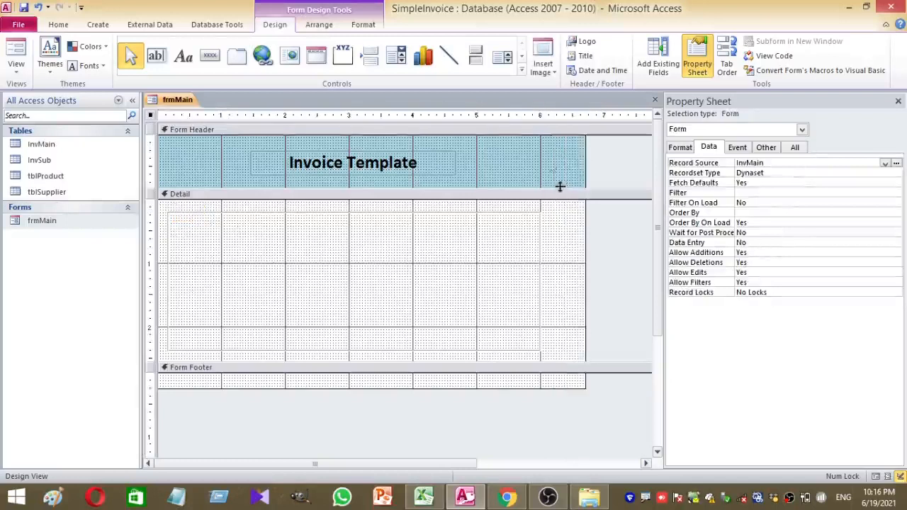
click(546, 164)
click(431, 162)
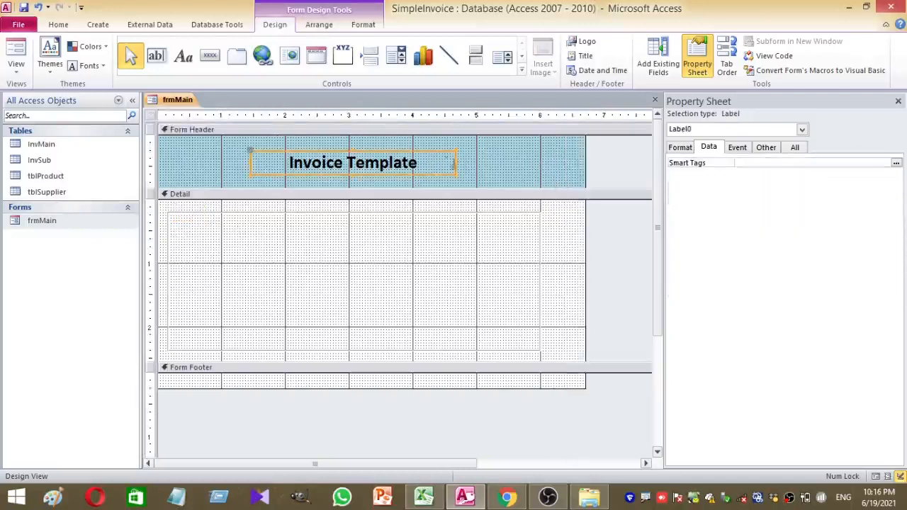
drag(441, 149, 459, 150)
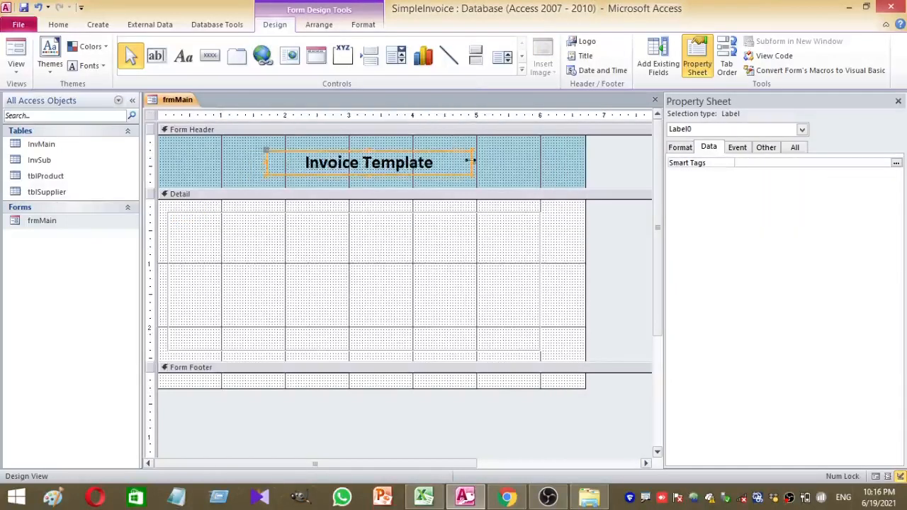
click(541, 274)
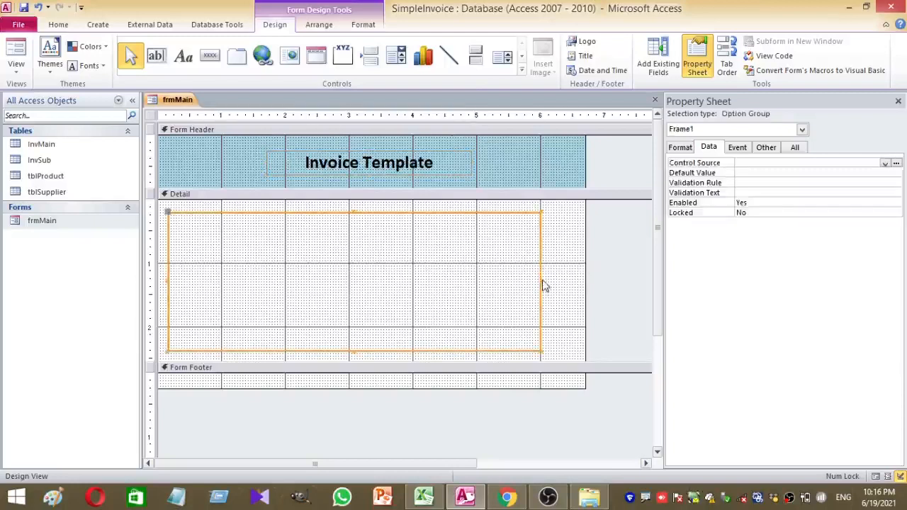
drag(541, 279, 574, 278)
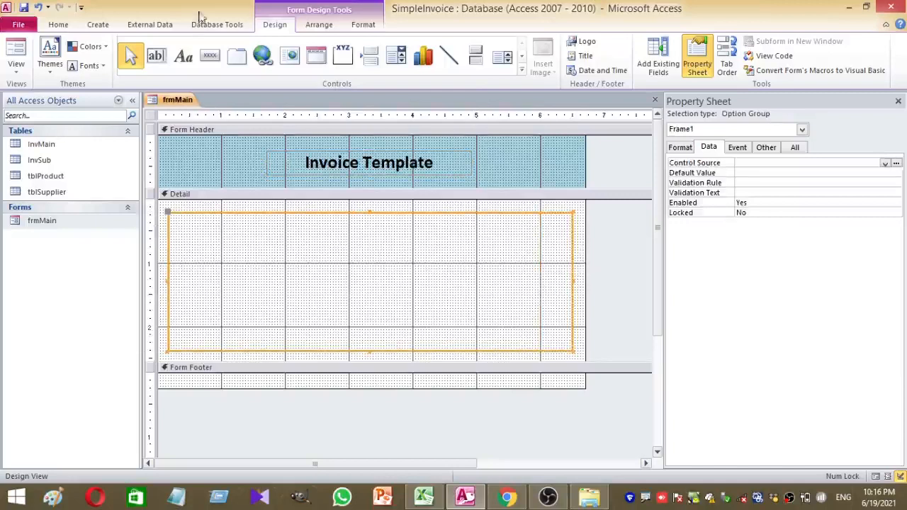
click(188, 164)
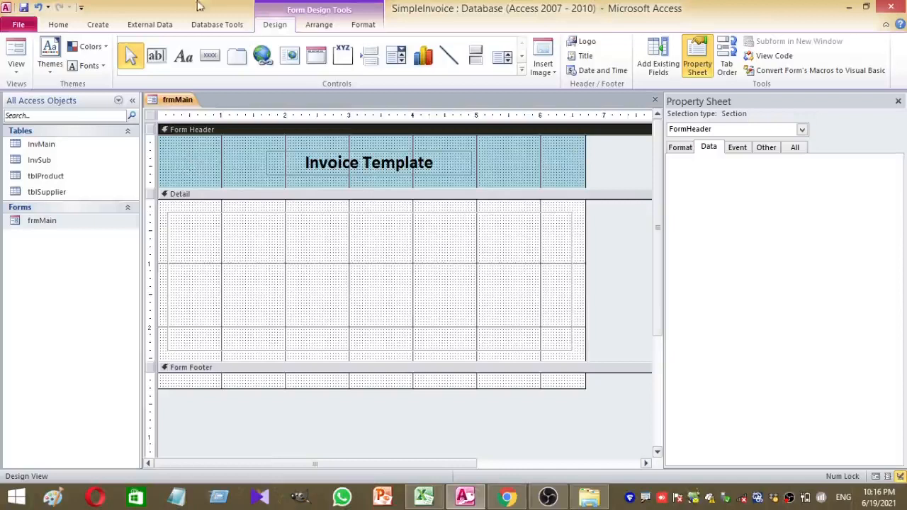
click(156, 58)
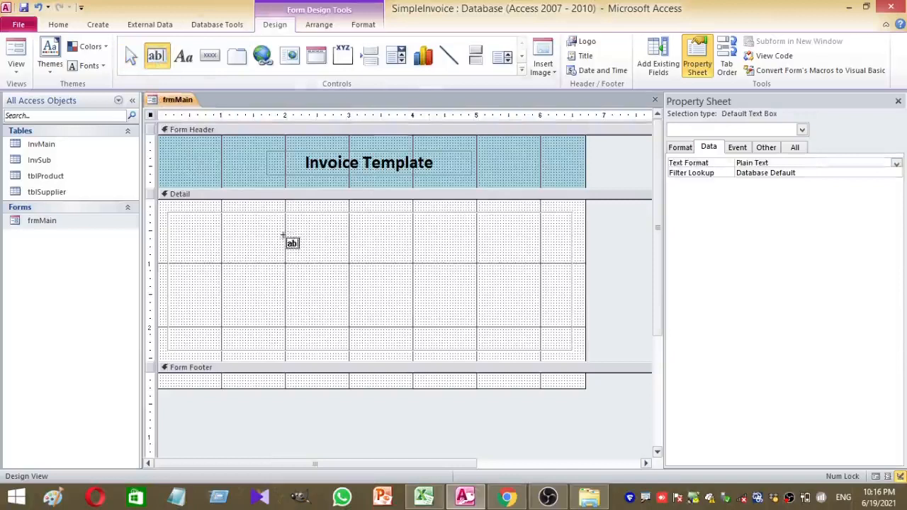
Add a 13-point text box in the Detail section bound to the InvNo field
click(283, 236)
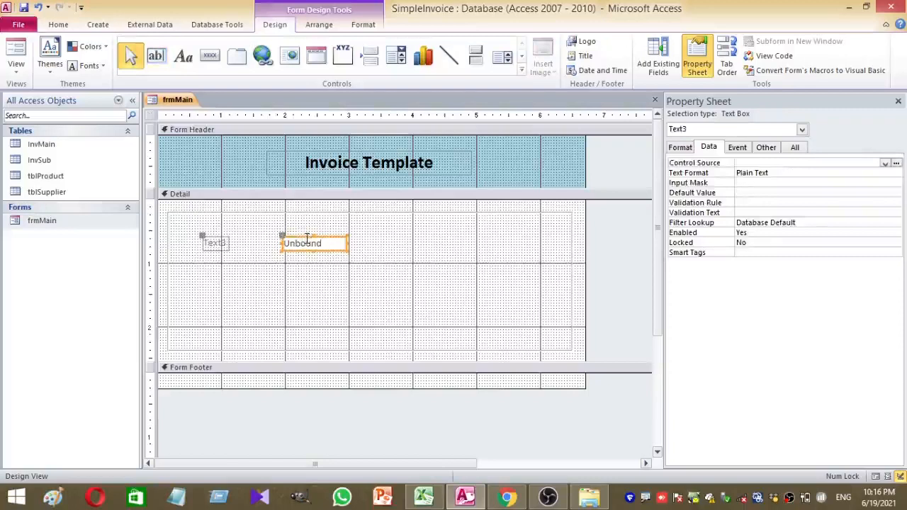
drag(305, 236, 295, 231)
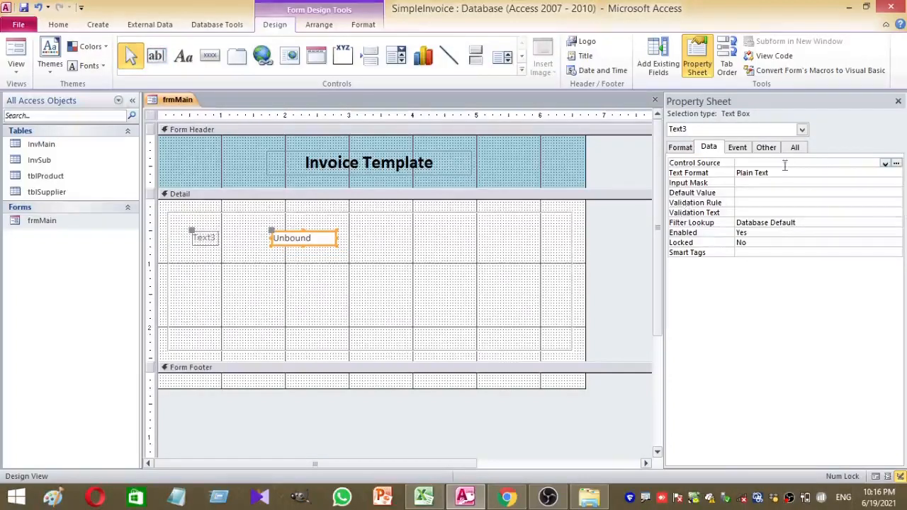
click(58, 27)
click(597, 49)
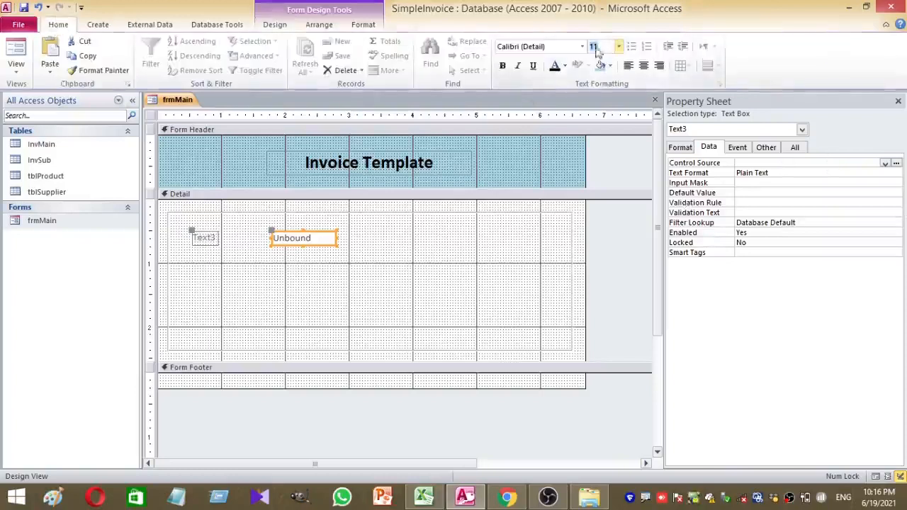
text(13)
key(Return)
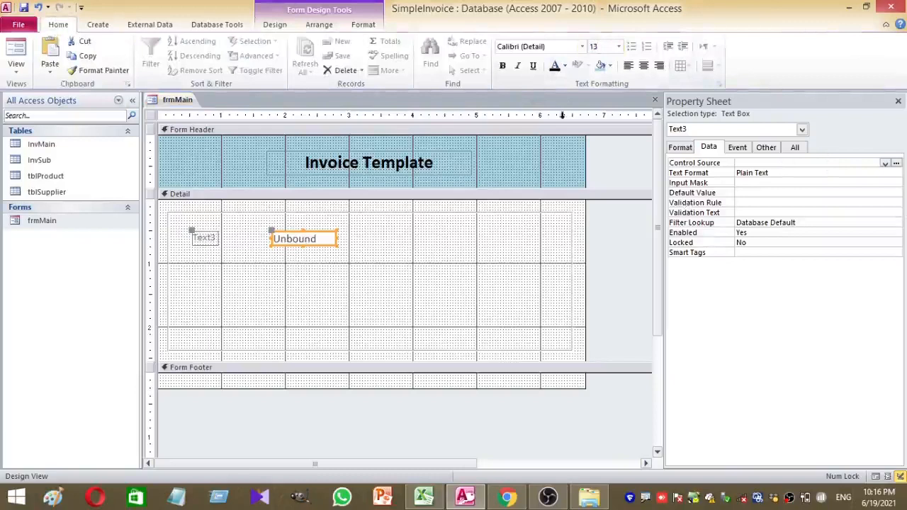
click(554, 66)
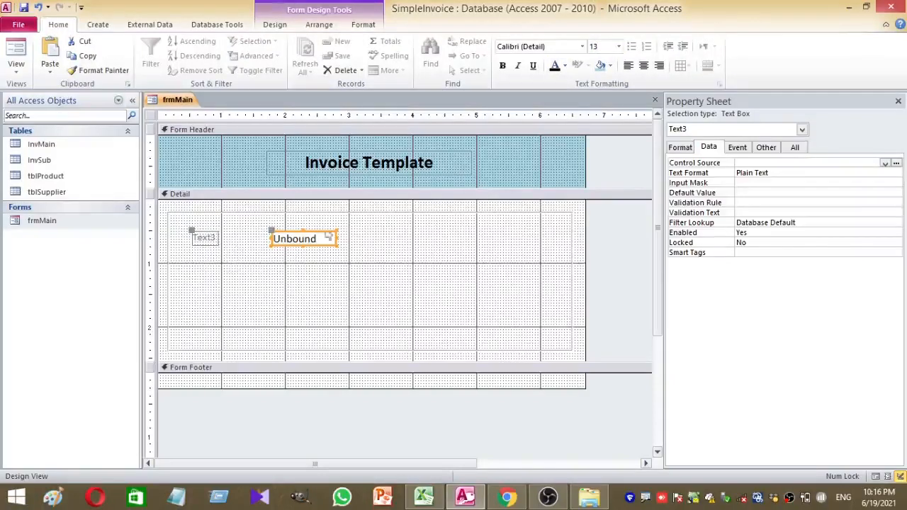
click(885, 163)
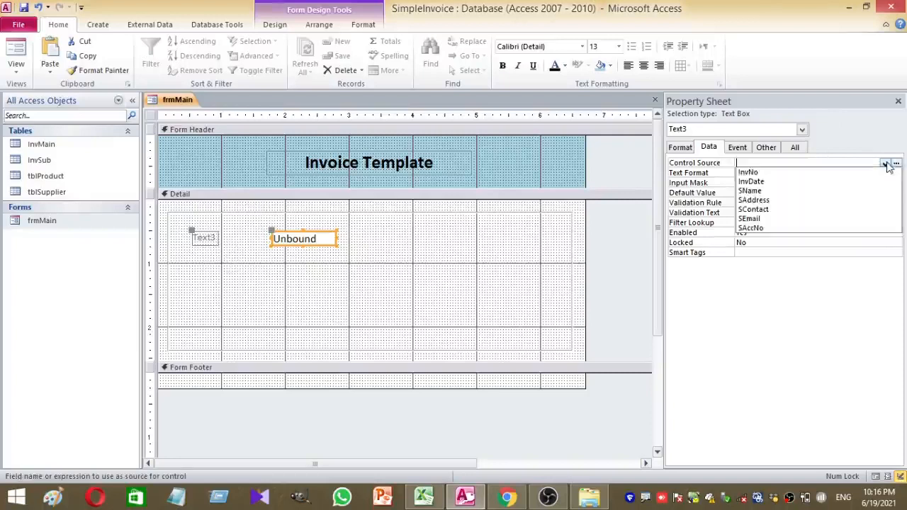
click(791, 173)
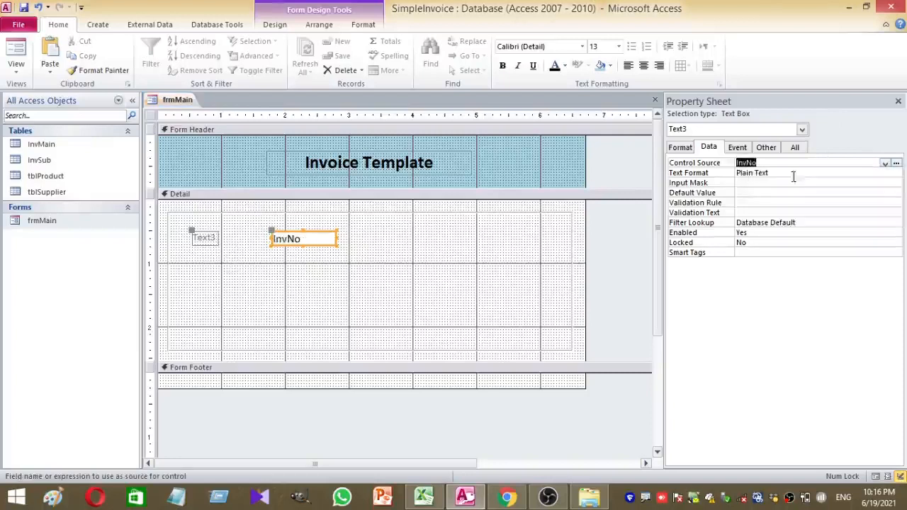
click(222, 271)
Change the text box's label caption to 'Invoice No'
click(204, 239)
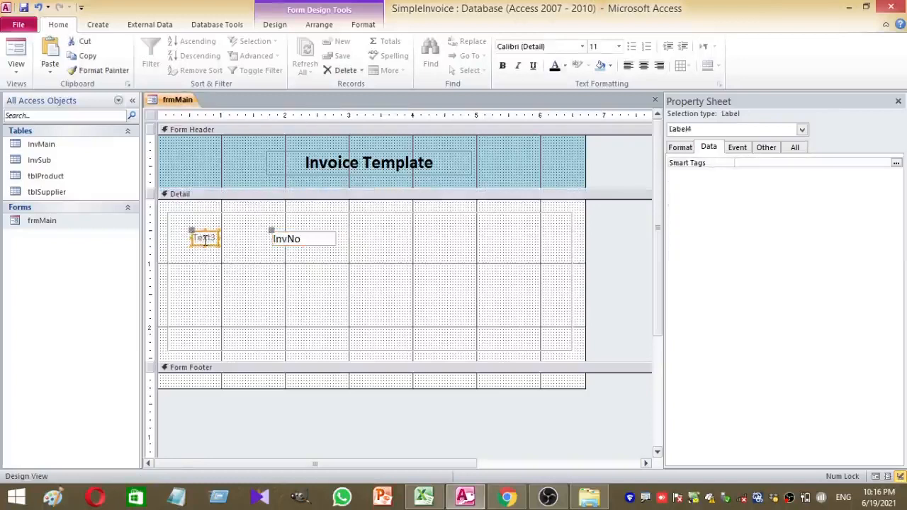
drag(201, 240, 218, 241)
key(BackSpace)
key(BackSpace)
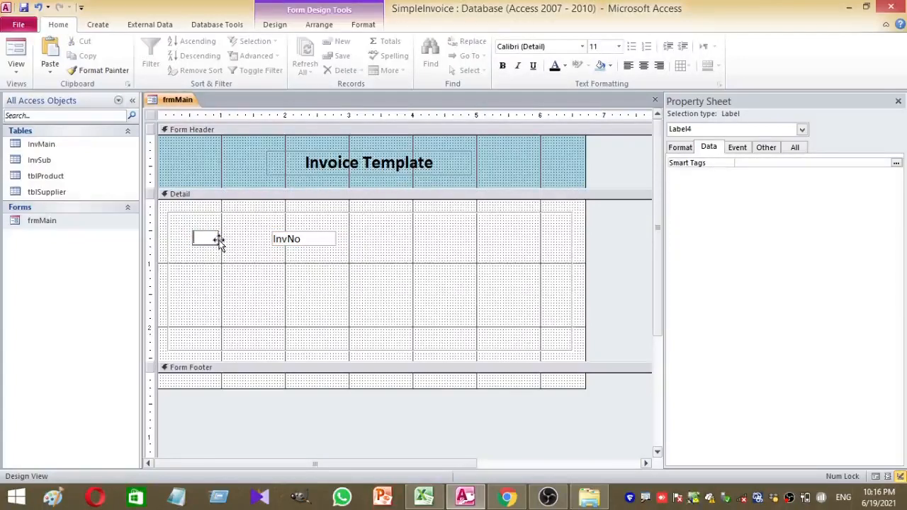
text(Invoice No)
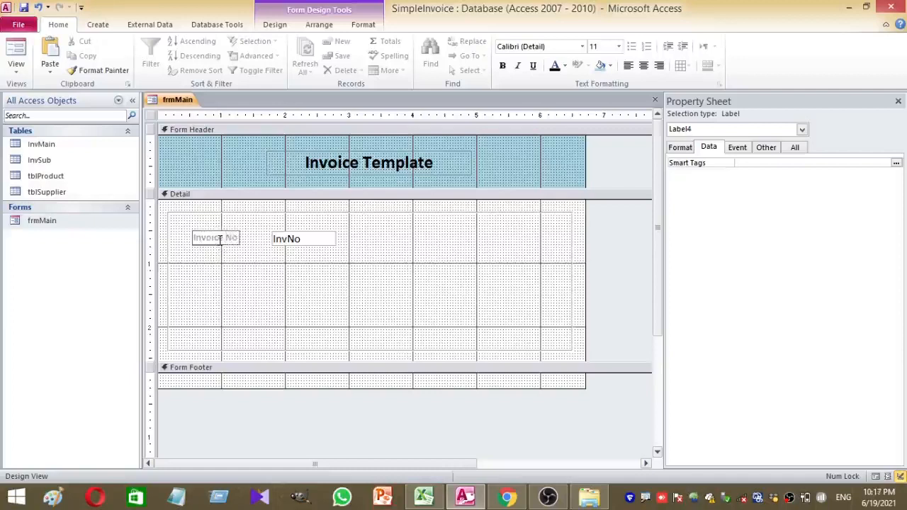
click(255, 280)
Make the Invoice No label bold, black and 13-point, and widen it to fit
click(198, 236)
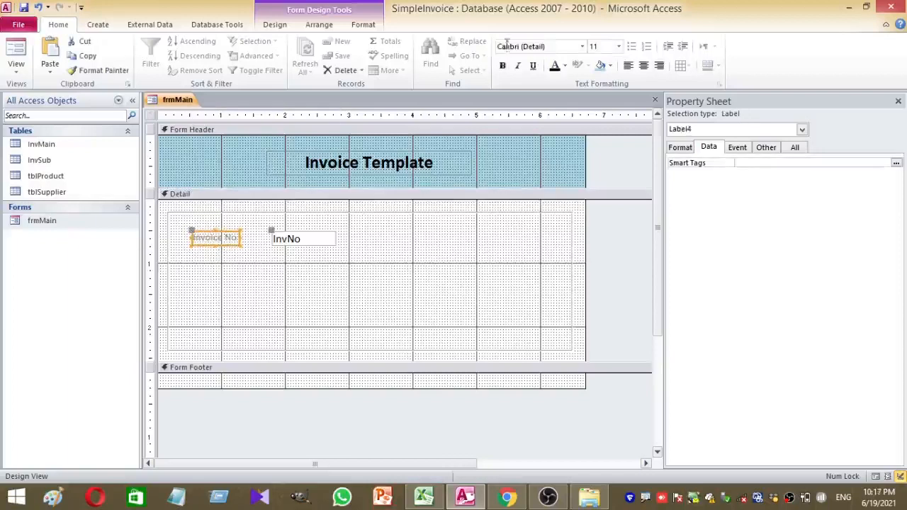
click(503, 65)
click(556, 69)
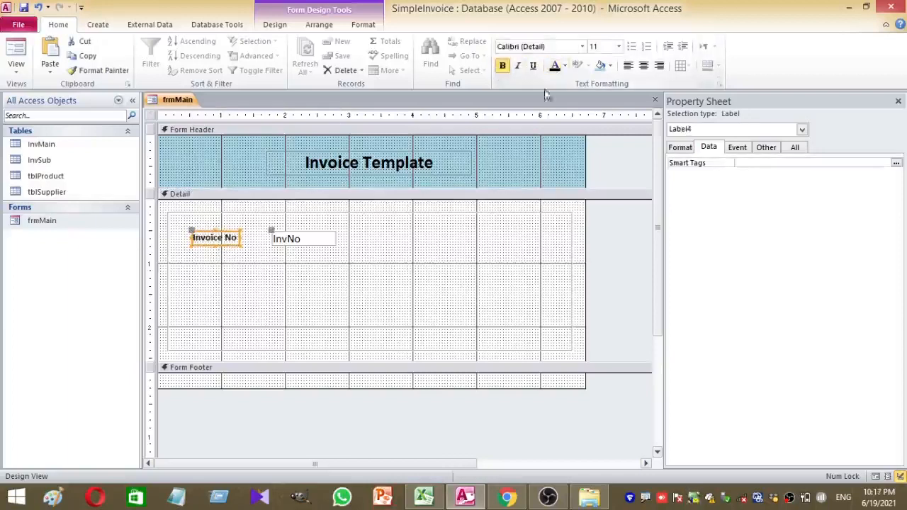
click(598, 47)
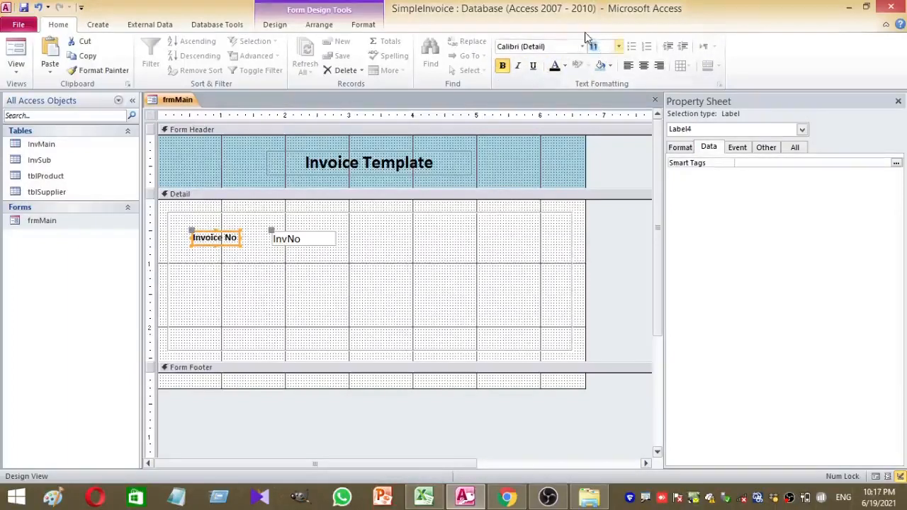
text(13)
key(Return)
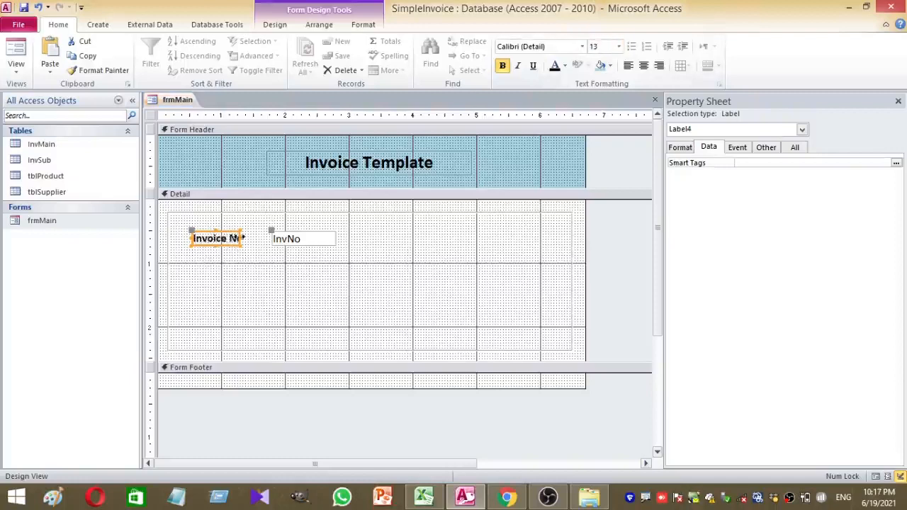
drag(243, 236, 264, 236)
click(247, 298)
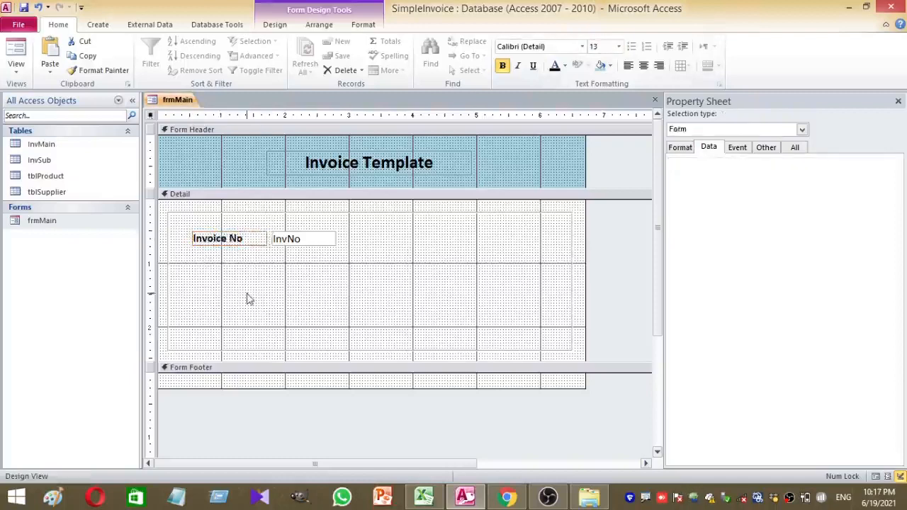
click(332, 243)
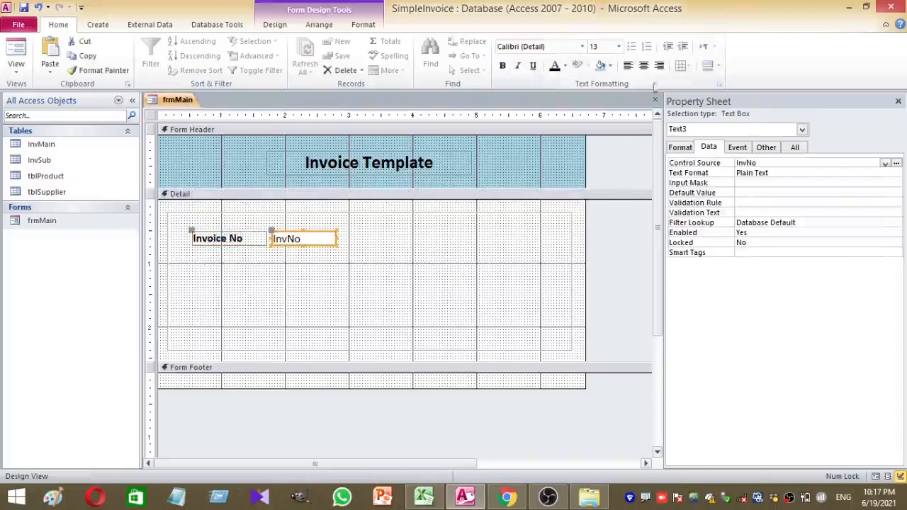
click(438, 256)
click(293, 241)
click(320, 278)
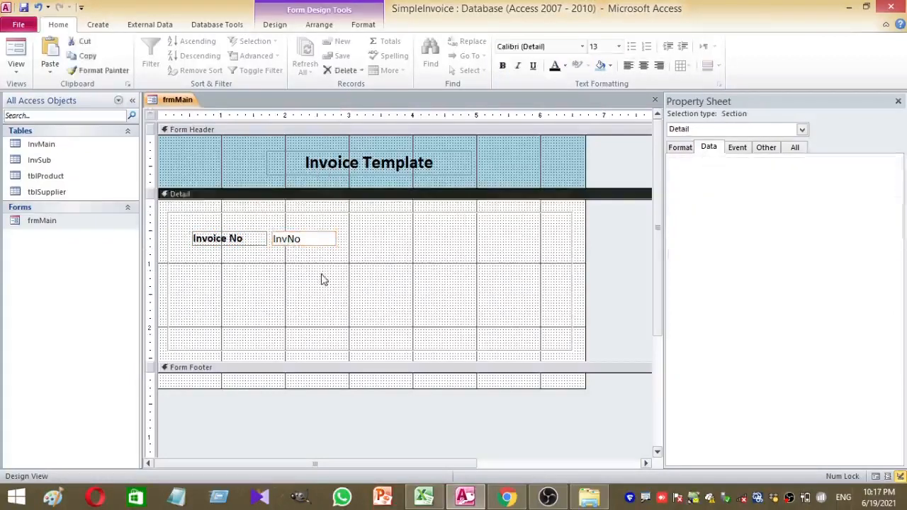
click(263, 241)
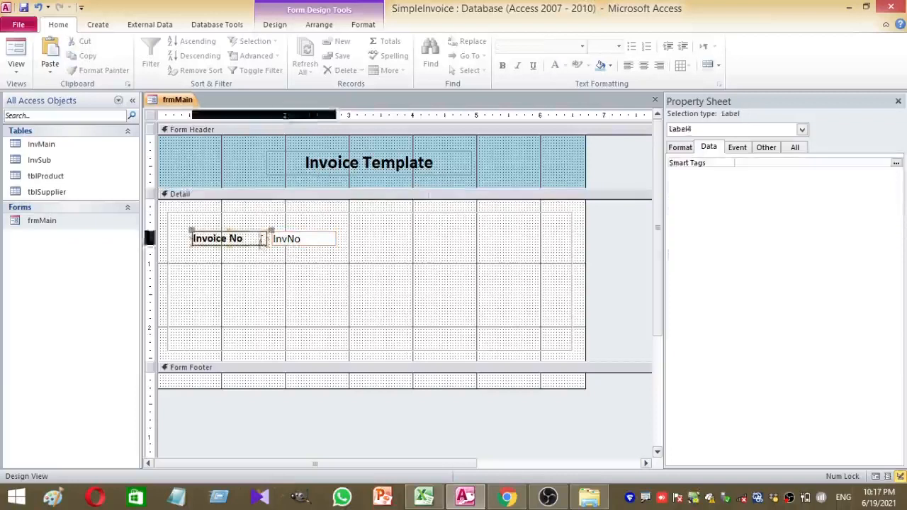
Rename the InvNo text box from Text3 to txtInvNo in the Property Sheet
click(280, 243)
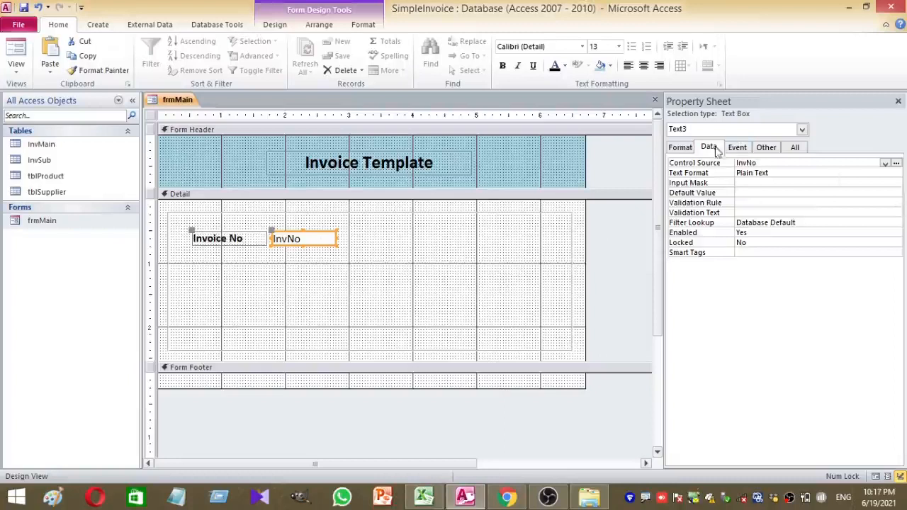
click(680, 147)
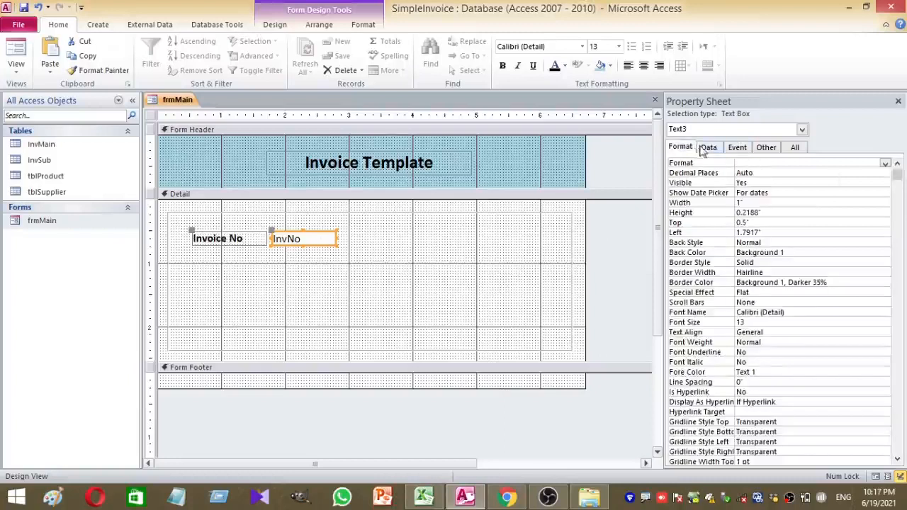
click(704, 150)
click(734, 151)
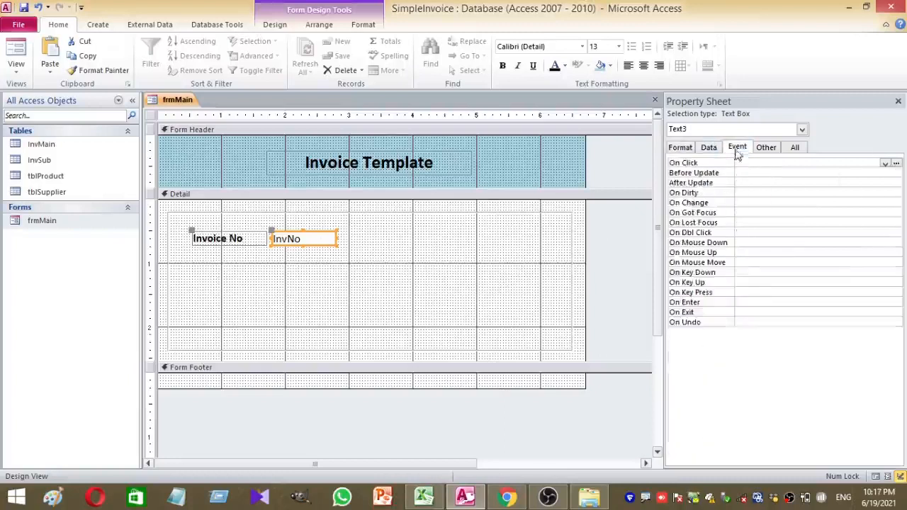
click(765, 148)
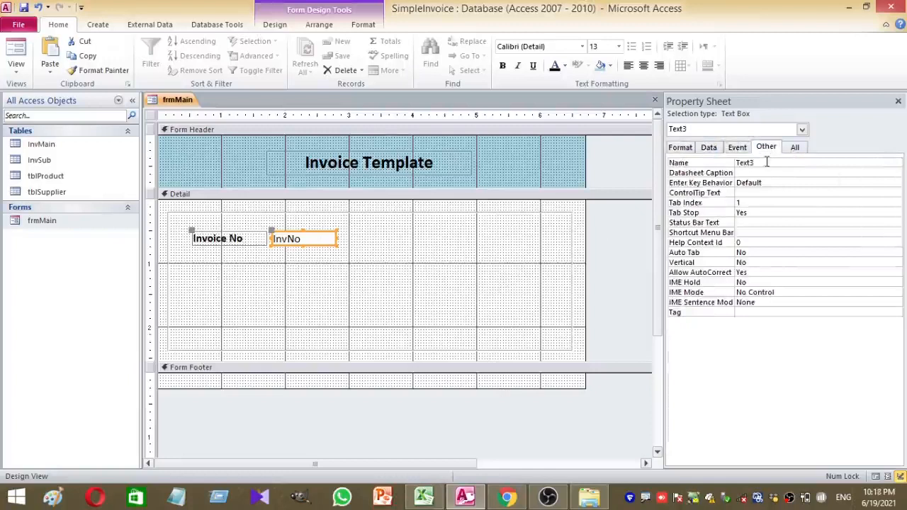
double_click(767, 162)
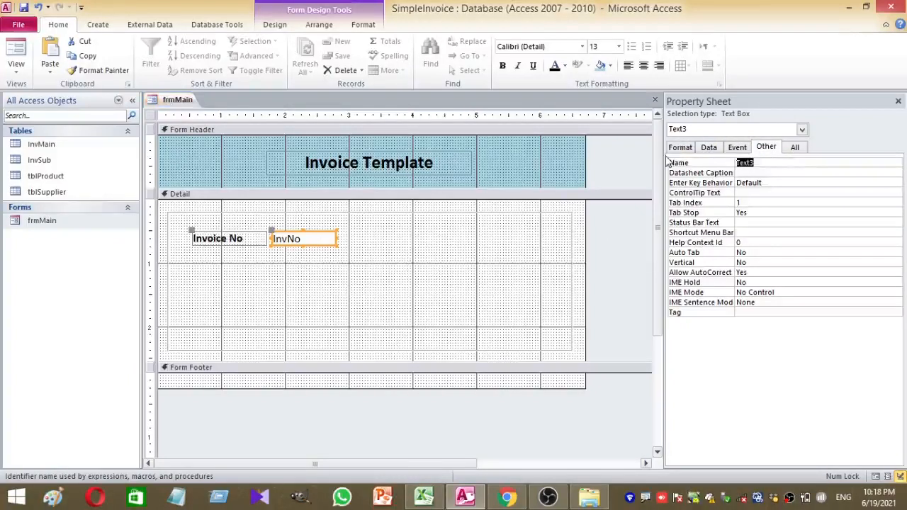
text(txtInvNo)
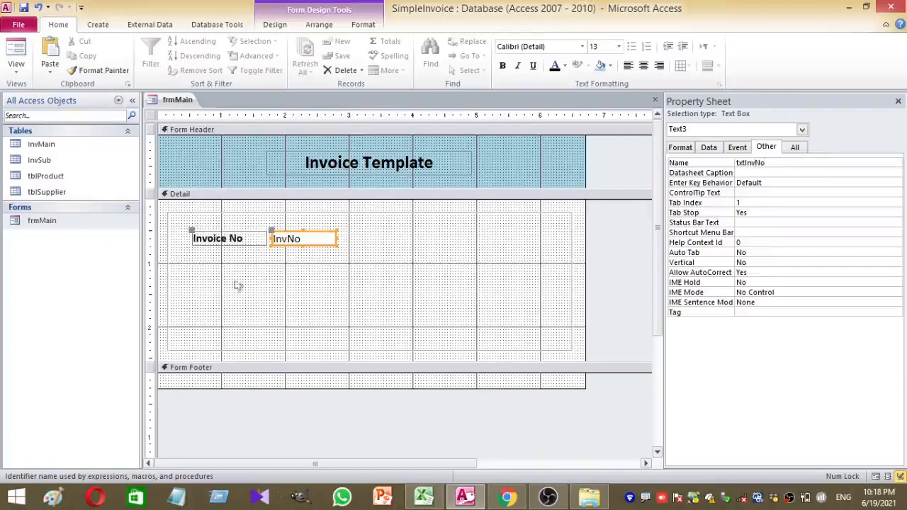
click(325, 297)
Widen the txtInvNo text box to the right
click(318, 238)
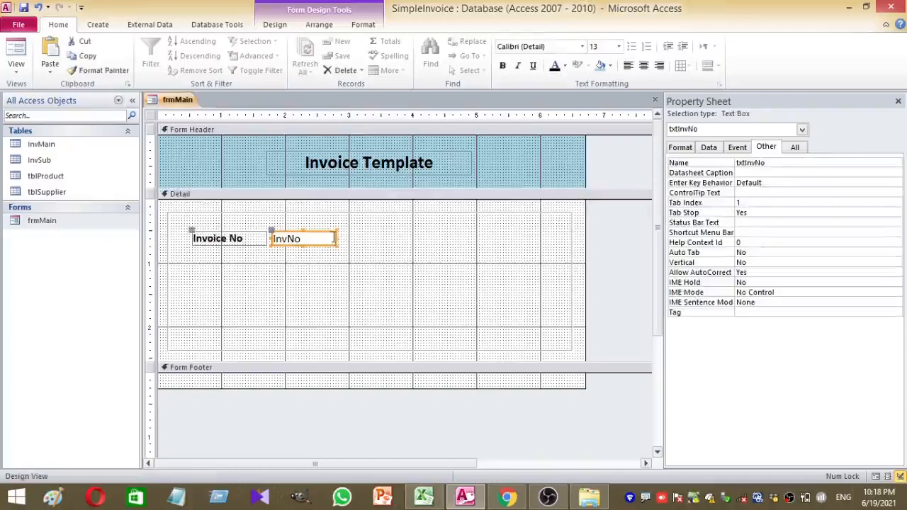
drag(337, 239, 361, 236)
click(358, 296)
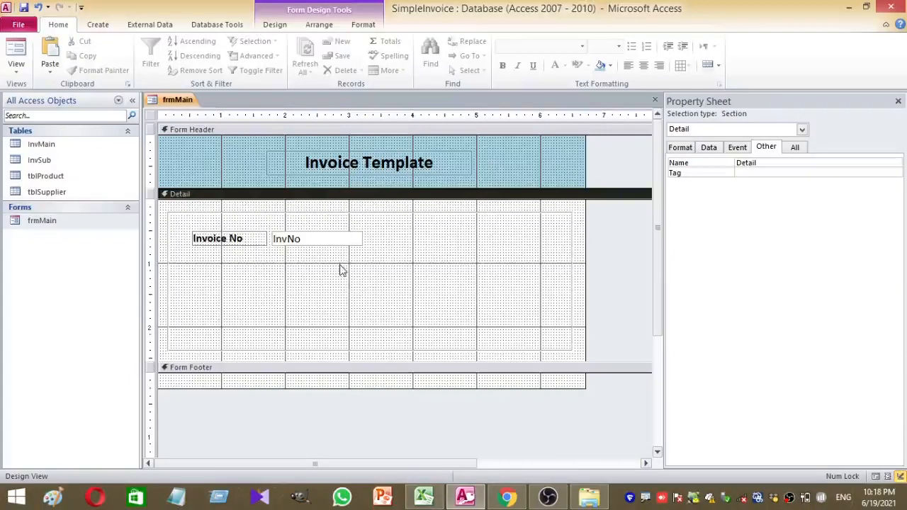
Duplicate the Invoice No label and text box, move the copy right, and relabel it 'Date'
drag(340, 269, 234, 239)
key(ctrl+c)
key(ctrl+v)
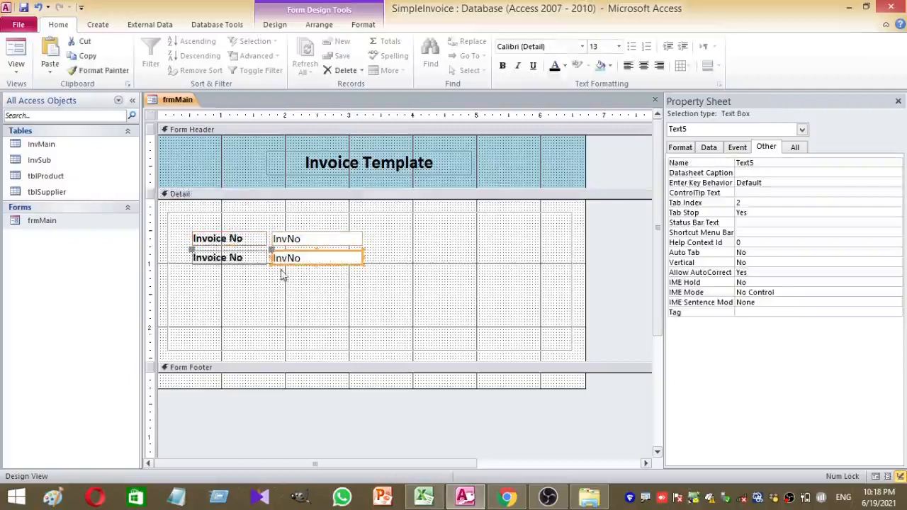
drag(309, 268, 488, 246)
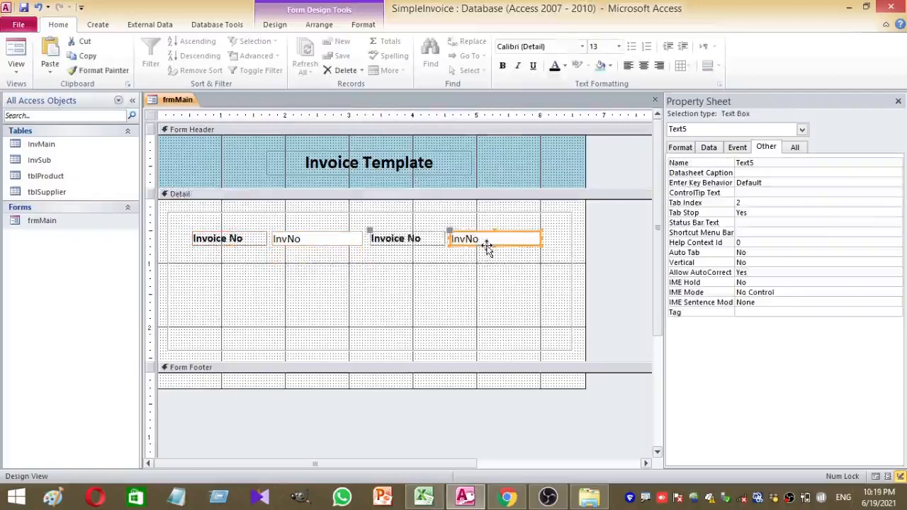
click(418, 241)
drag(434, 240, 339, 247)
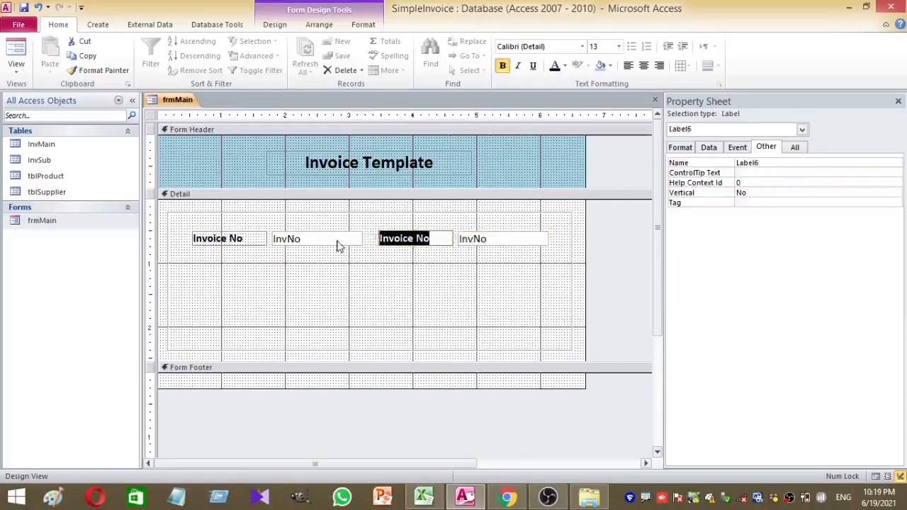
text(Date)
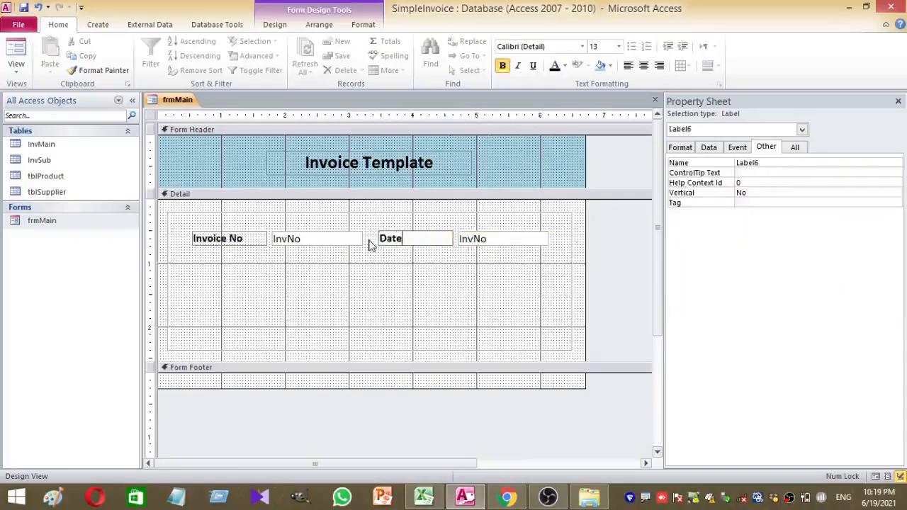
click(475, 279)
Name the copied text box txtDate and bind it to the InvDate field
click(495, 240)
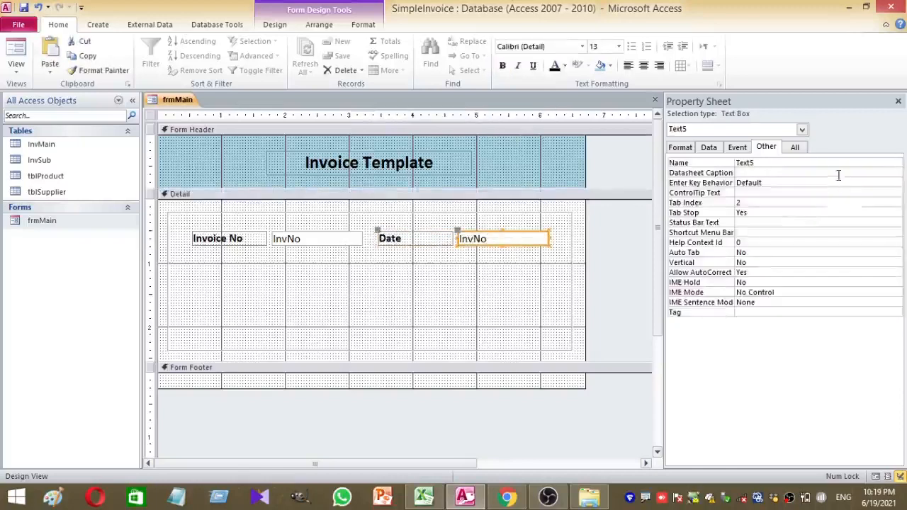
double_click(782, 162)
text(txtDate)
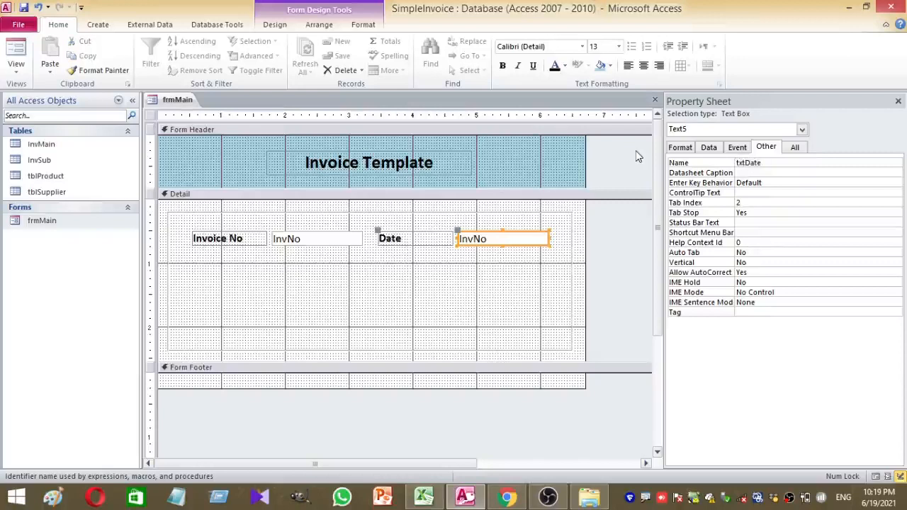
click(543, 256)
click(494, 235)
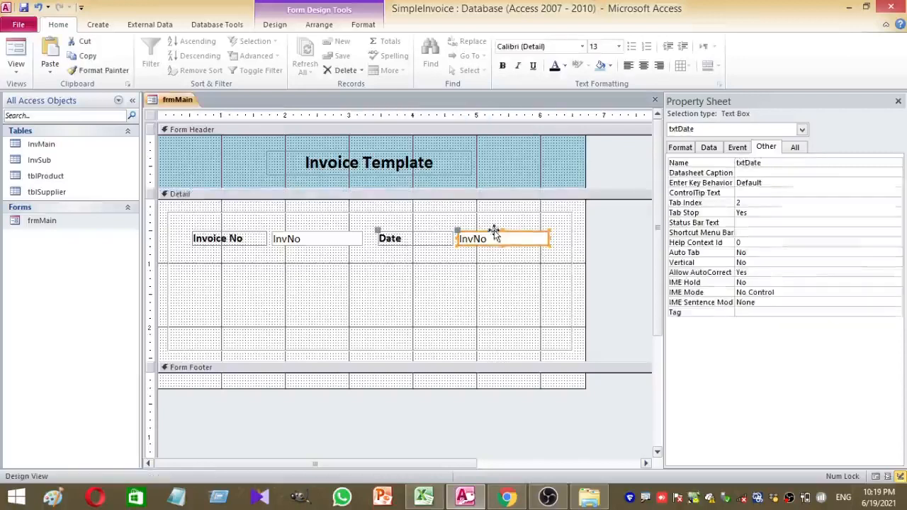
click(706, 149)
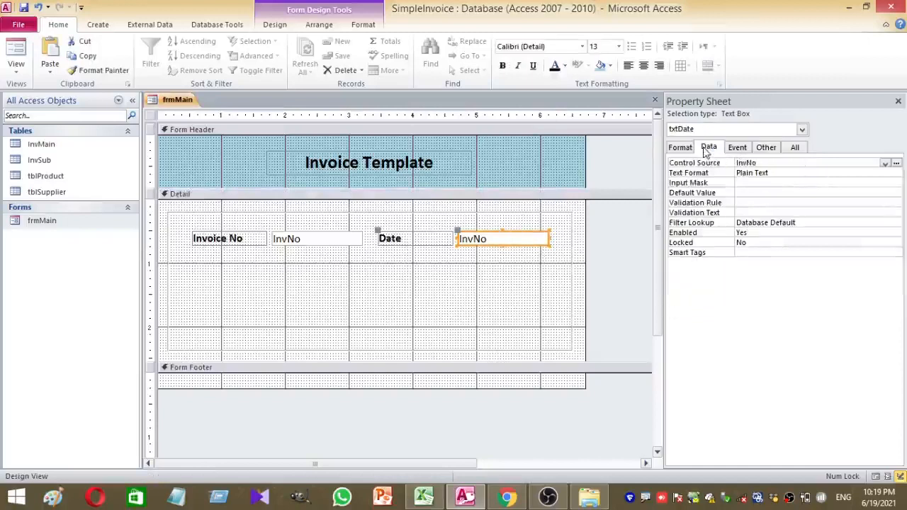
click(885, 162)
click(751, 181)
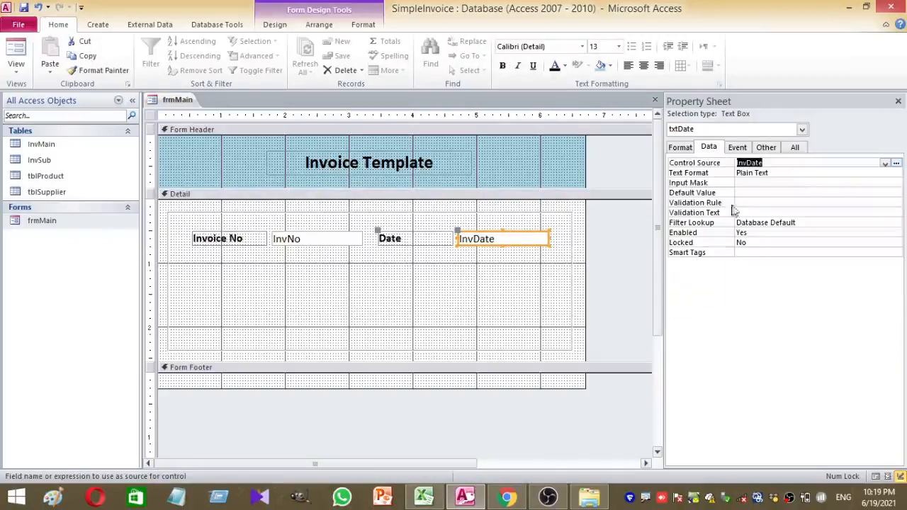
click(351, 277)
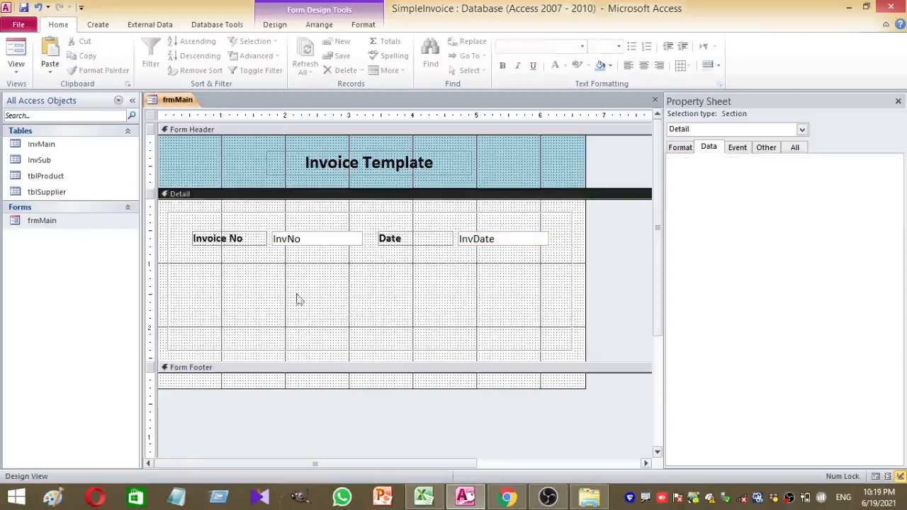
drag(306, 271, 241, 229)
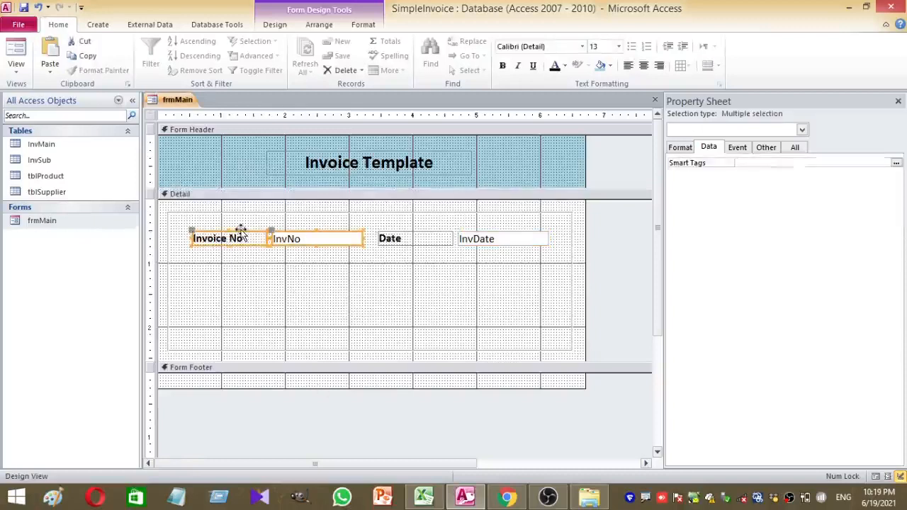
key(ctrl+c)
key(ctrl+v)
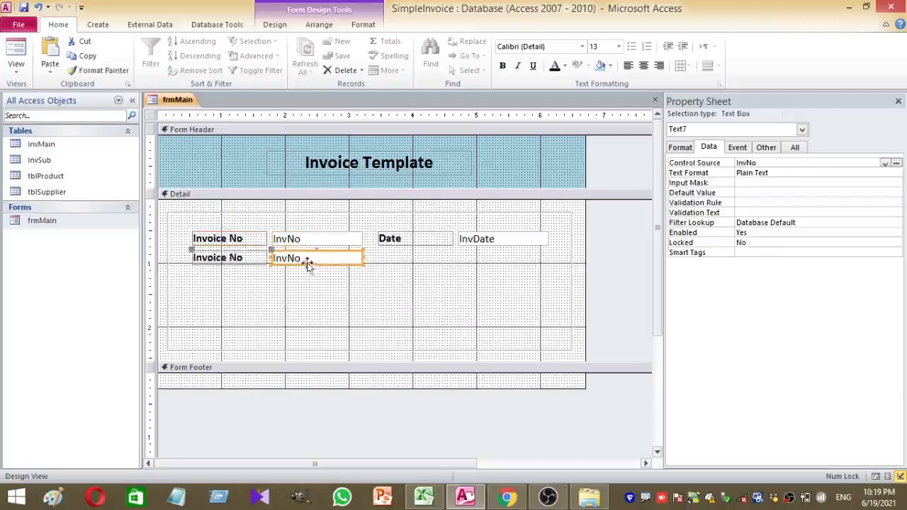
drag(308, 266, 308, 275)
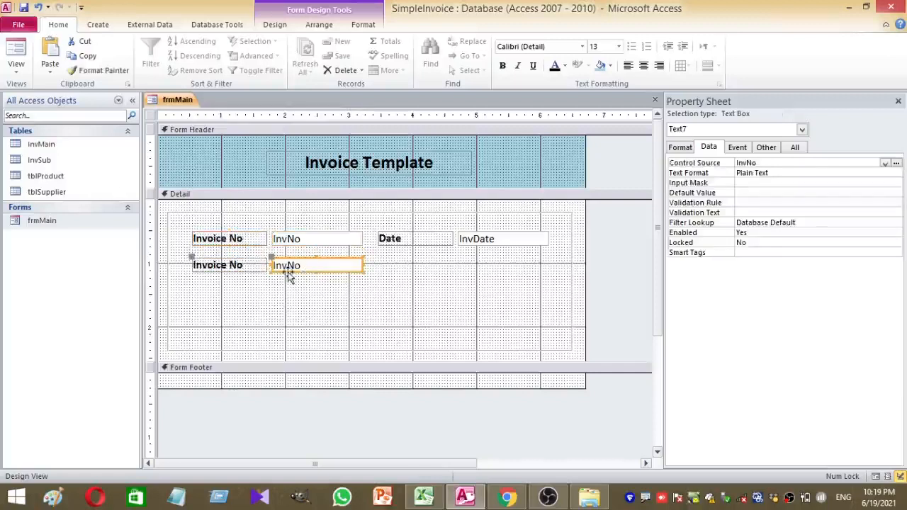
click(247, 268)
drag(247, 268, 170, 263)
text(Supplier)
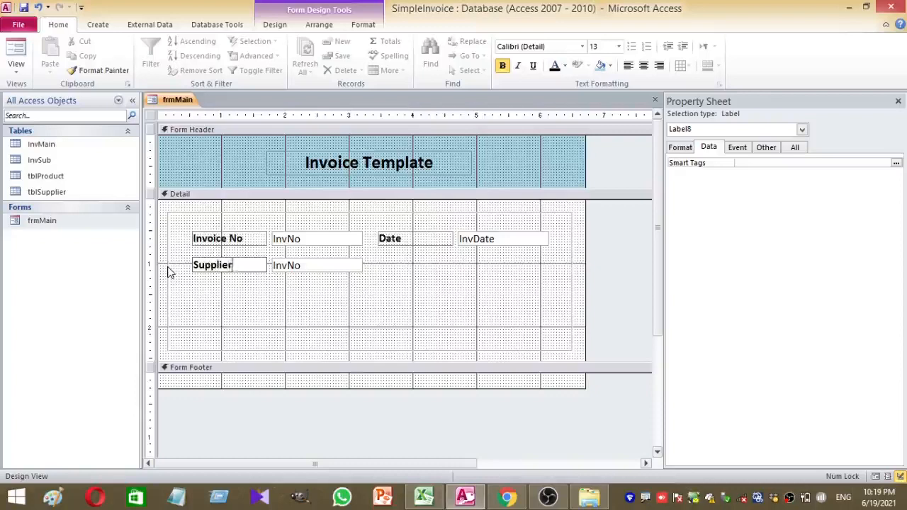
text( Name)
click(281, 299)
click(281, 300)
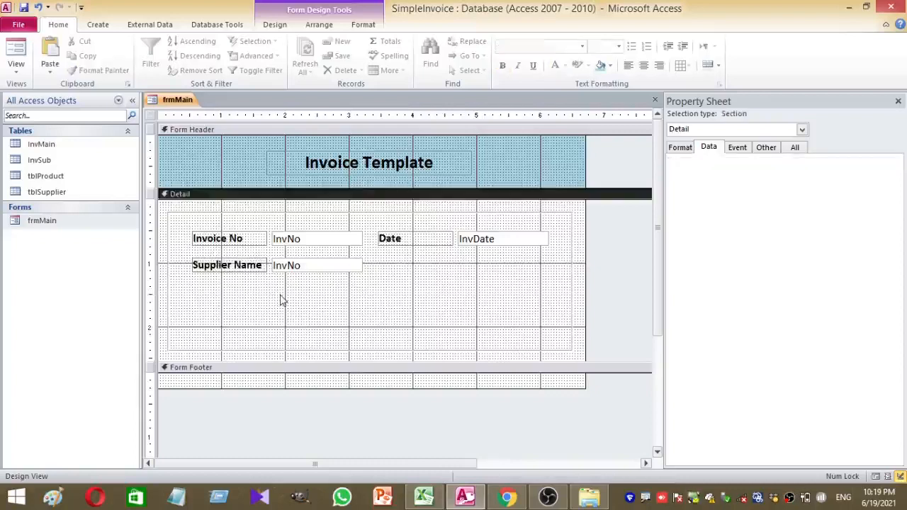
drag(281, 300, 214, 259)
key(Delete)
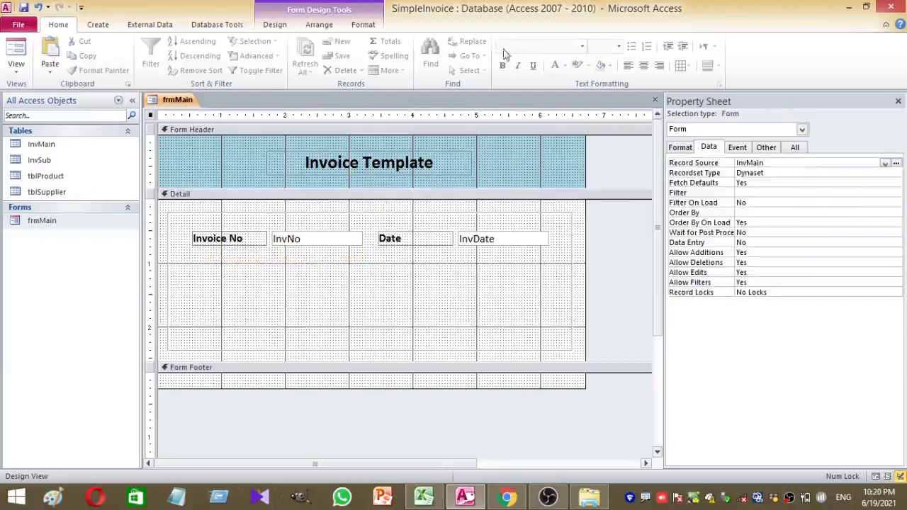
Place a combo box below Invoice No and set it to take values from tblSupplier
click(332, 350)
click(275, 24)
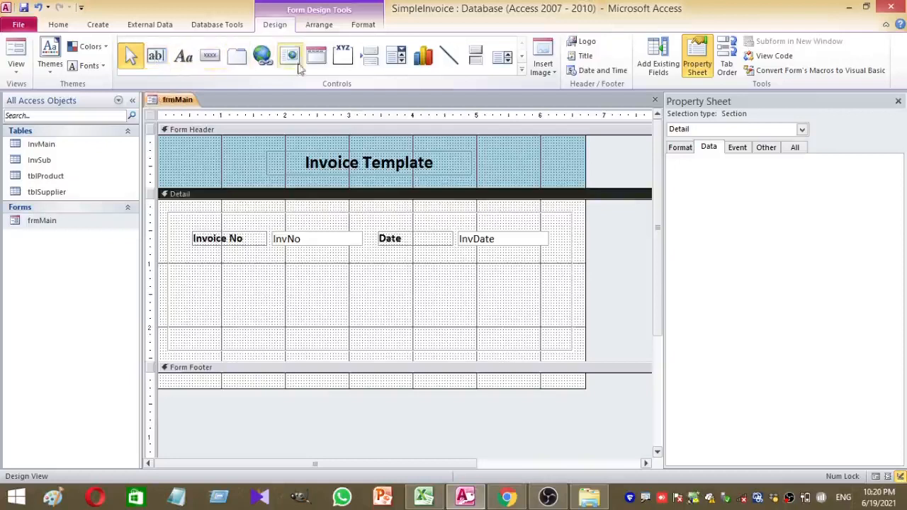
click(397, 57)
click(206, 267)
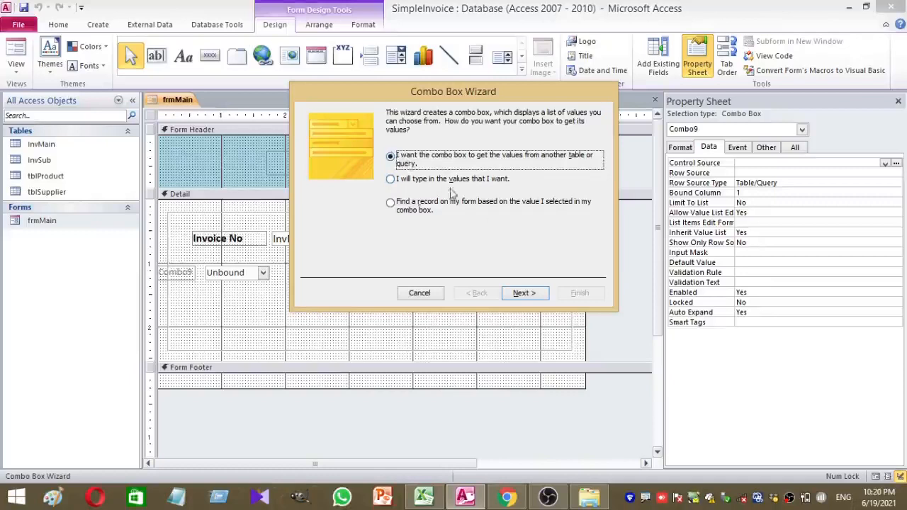
click(520, 294)
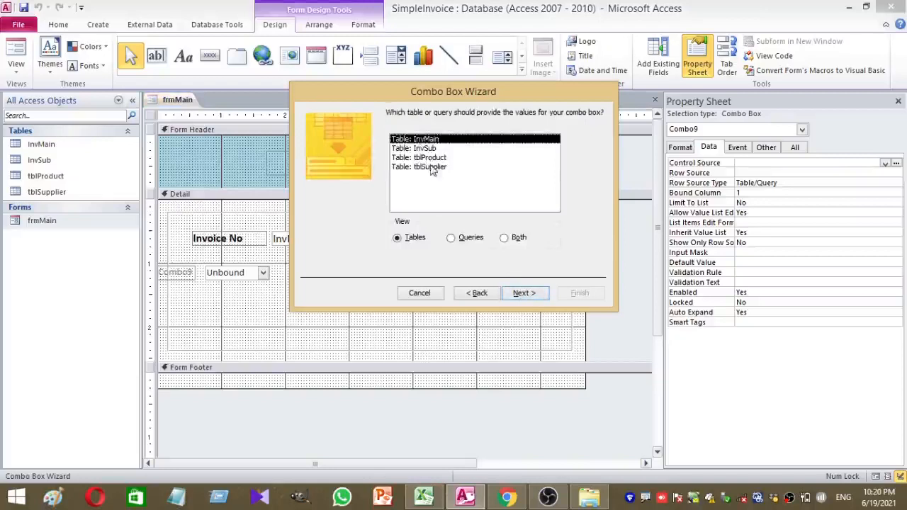
click(430, 167)
click(532, 299)
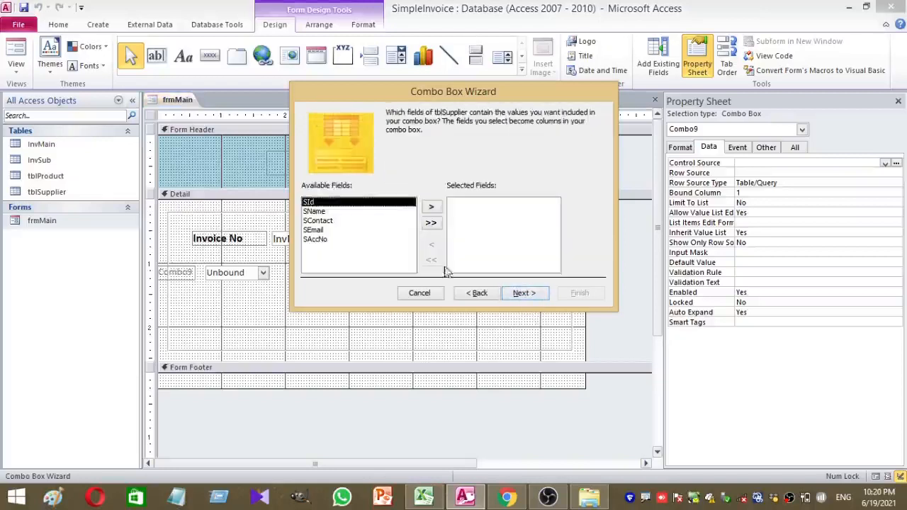
Select SId and SName as the combo box columns and move on to sort order
click(432, 206)
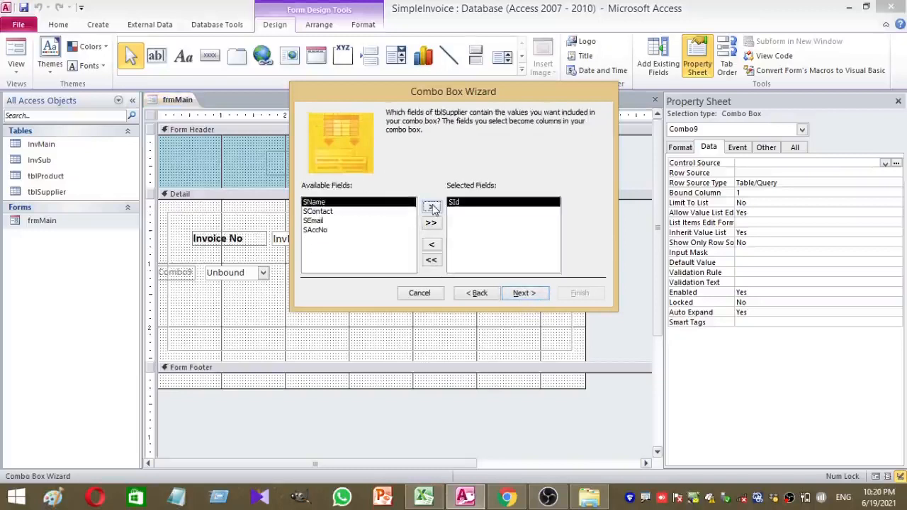
click(431, 206)
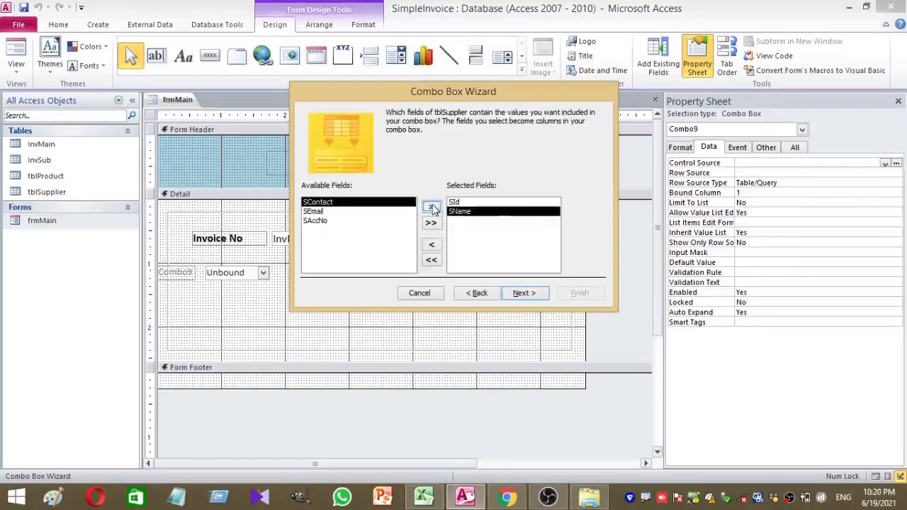
click(432, 245)
click(431, 246)
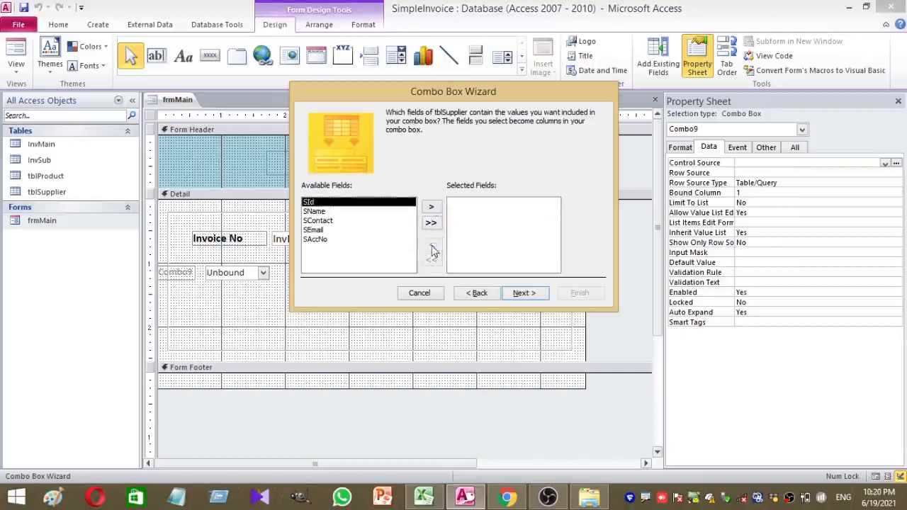
click(324, 213)
click(432, 206)
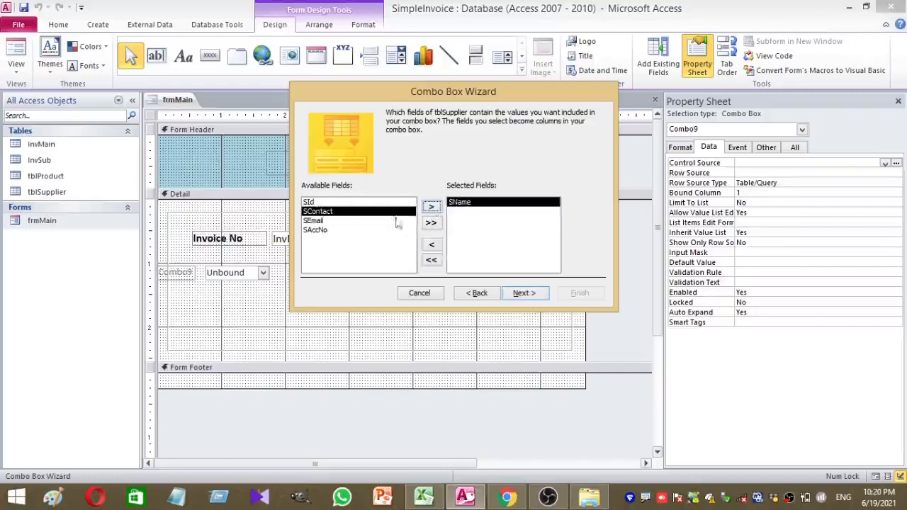
click(432, 245)
click(328, 203)
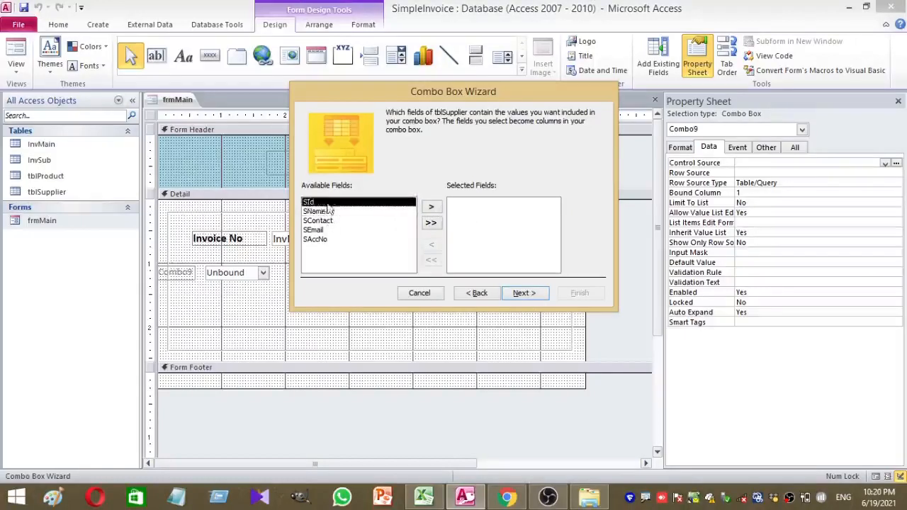
click(431, 207)
click(431, 206)
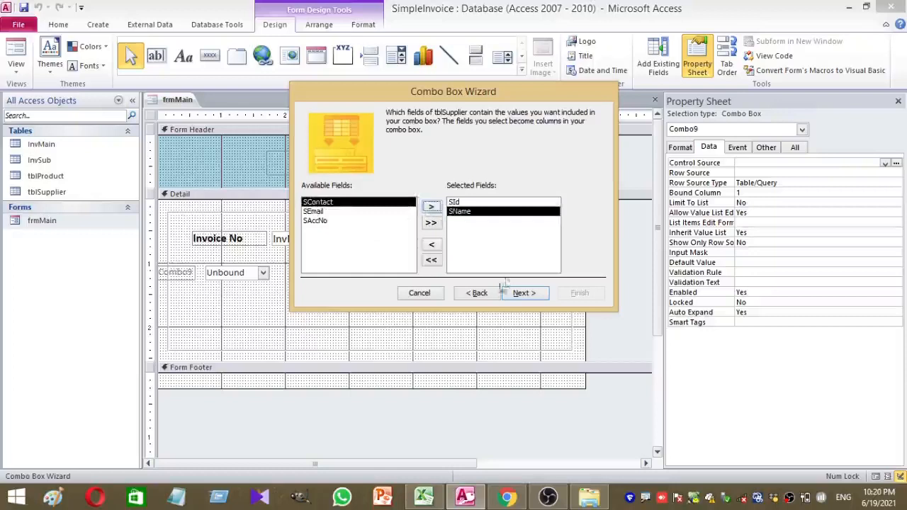
click(522, 292)
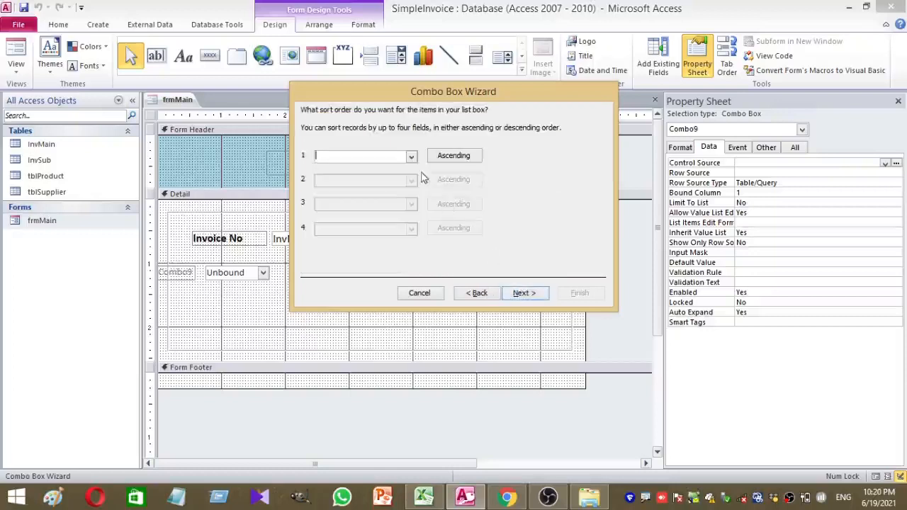
Finish the combo wizard with SId shown beside SName, storing SName and remembering the value
click(536, 298)
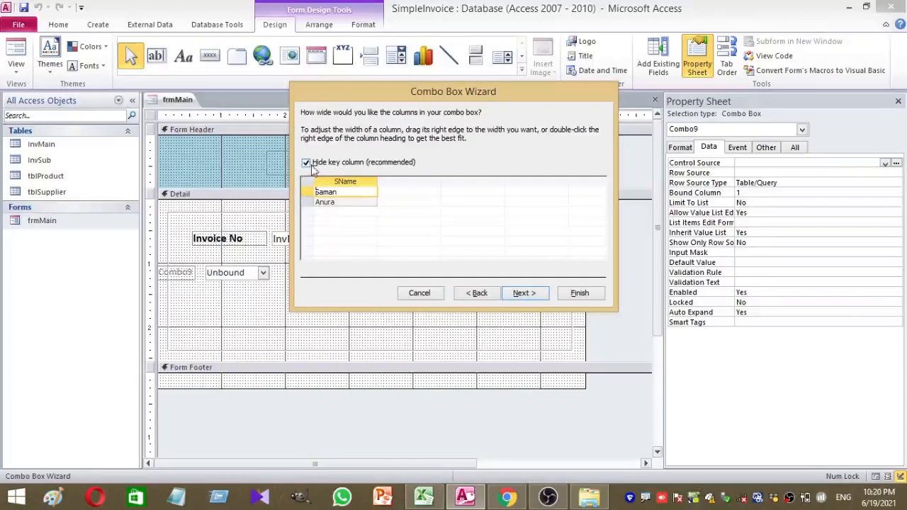
click(307, 163)
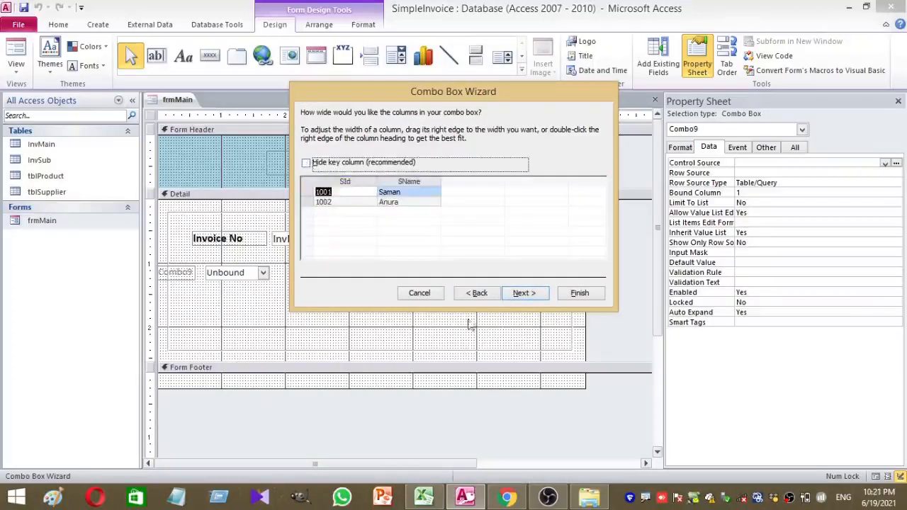
click(542, 293)
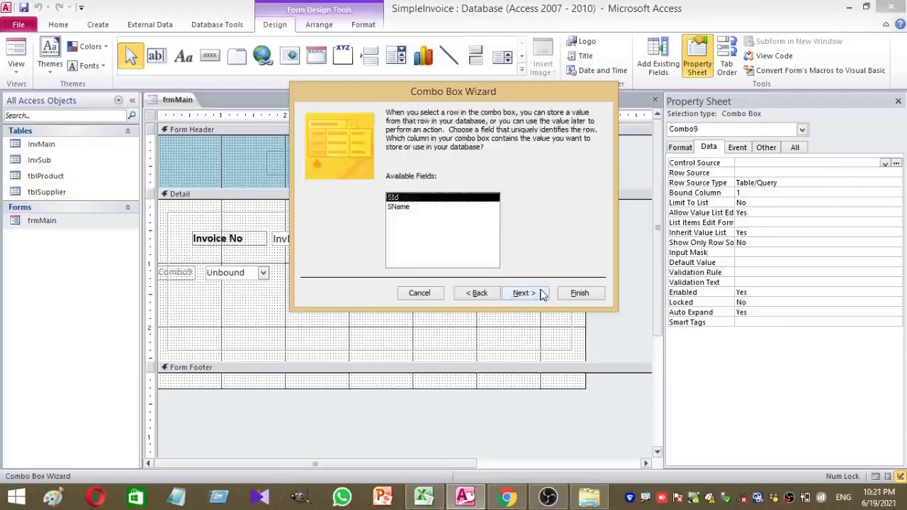
click(401, 206)
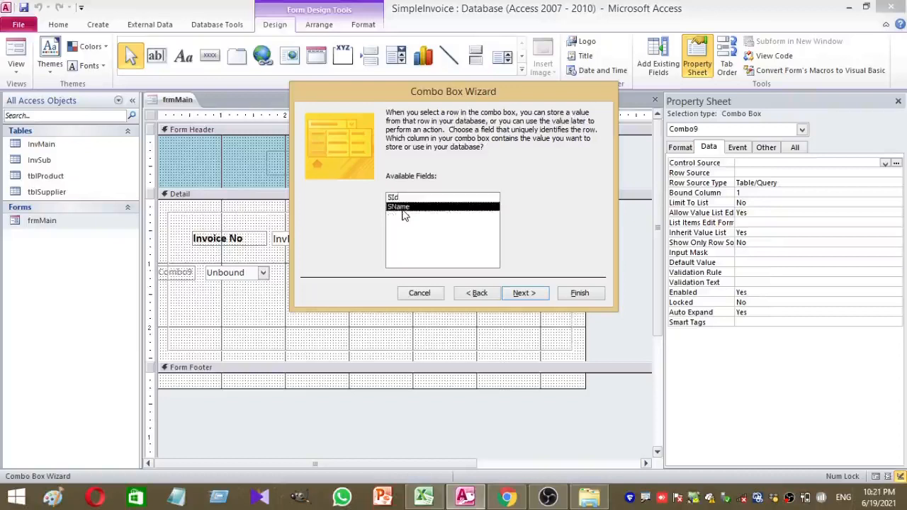
click(530, 296)
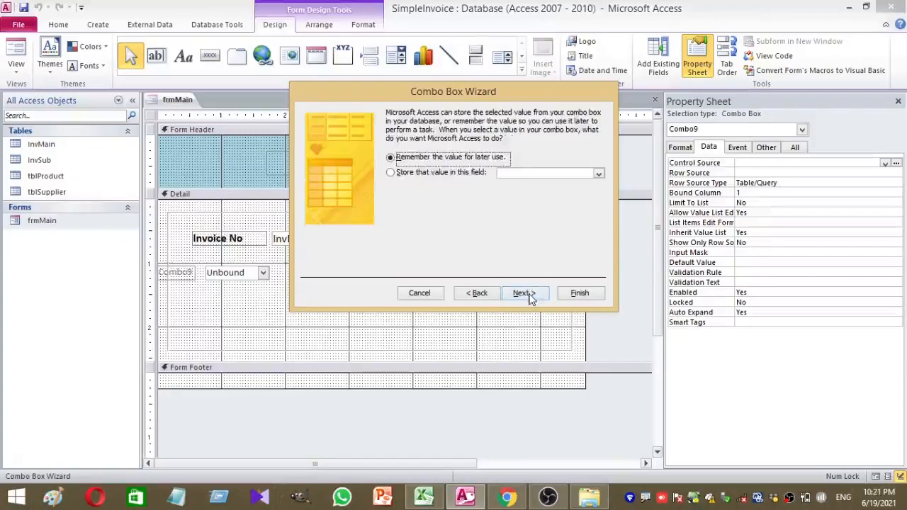
key(Tab)
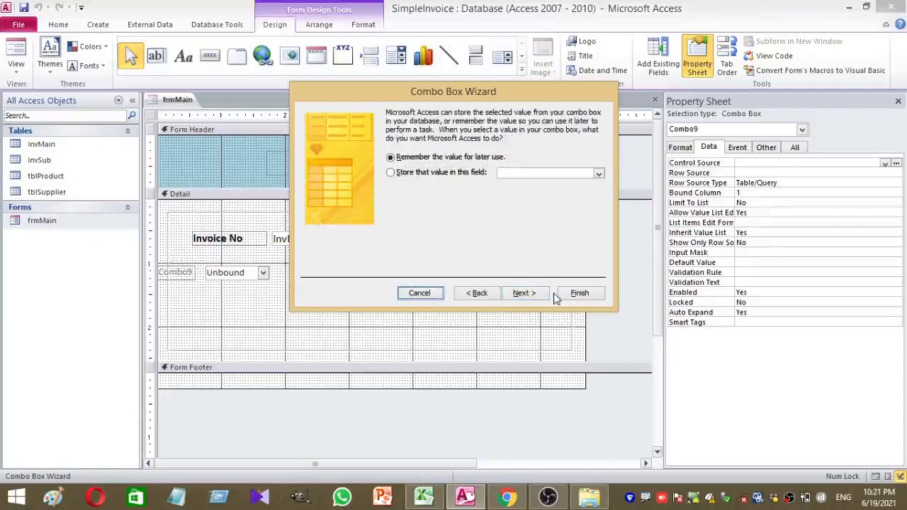
click(535, 294)
click(565, 295)
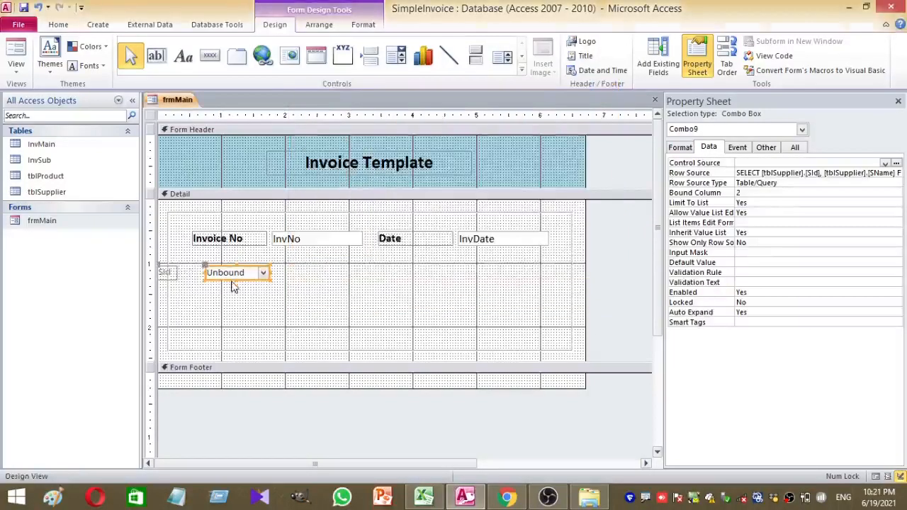
Rename the SId label to 'Supplier Name' and move the label and combo box under Invoice No
drag(243, 279, 310, 275)
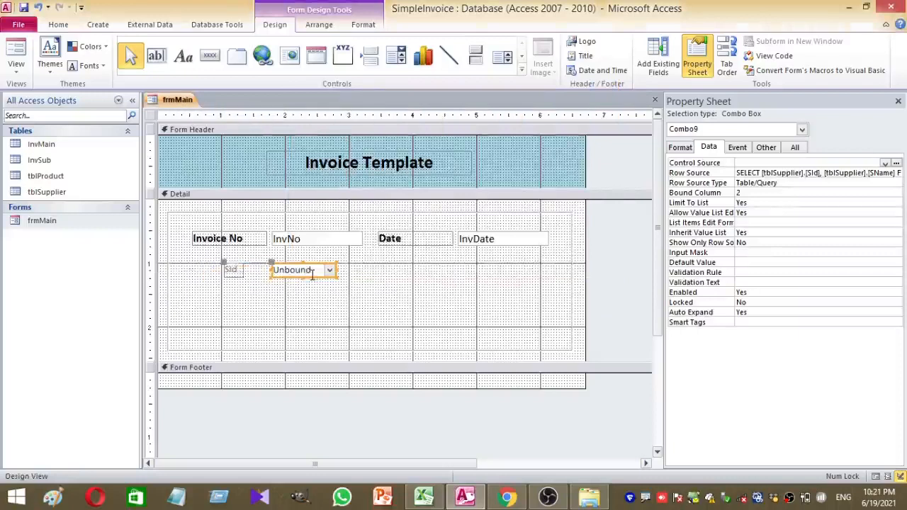
click(235, 270)
double_click(235, 271)
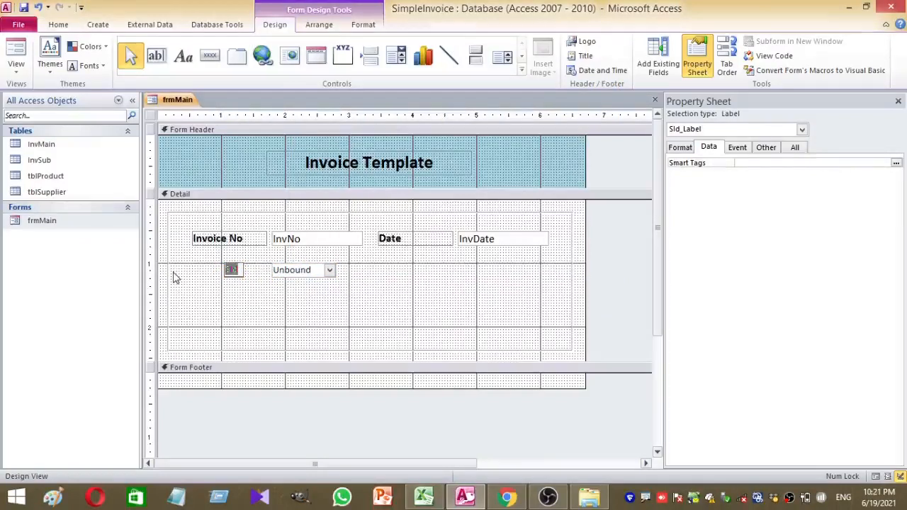
text(F)
text(uppl)
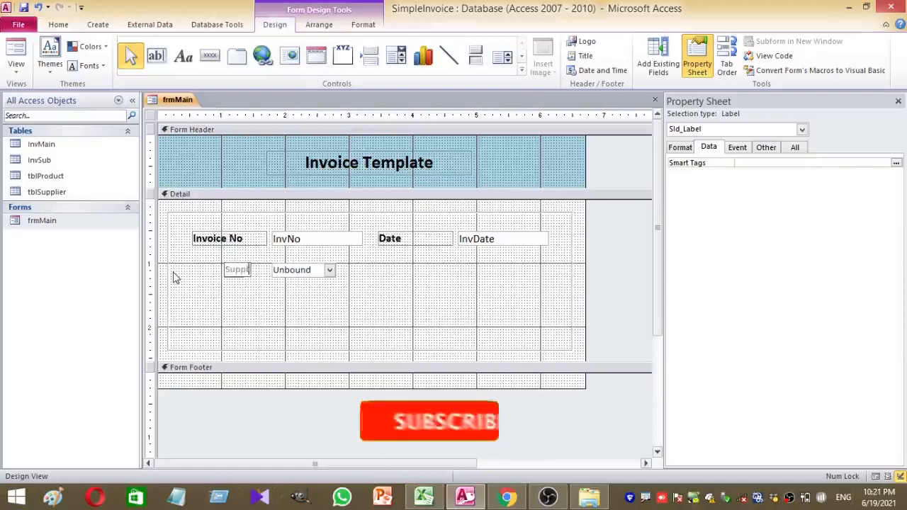
text(ier Name)
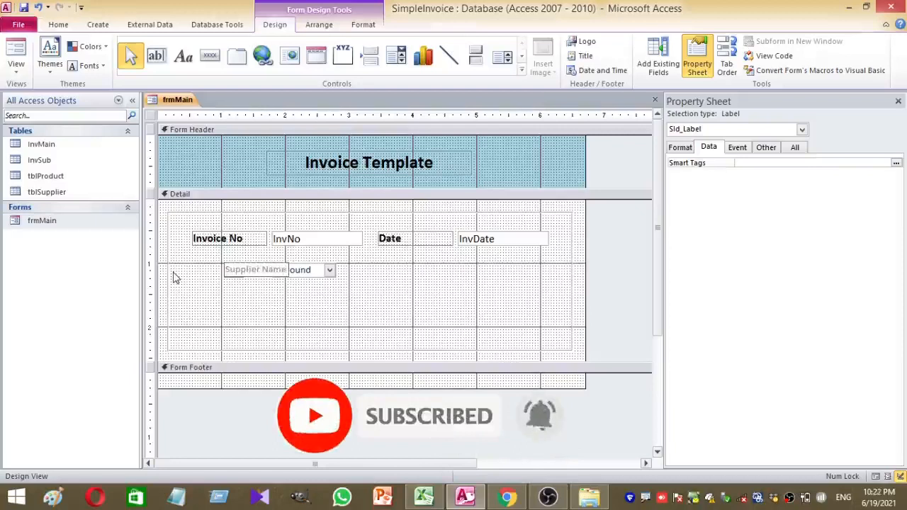
click(239, 334)
drag(241, 277, 202, 282)
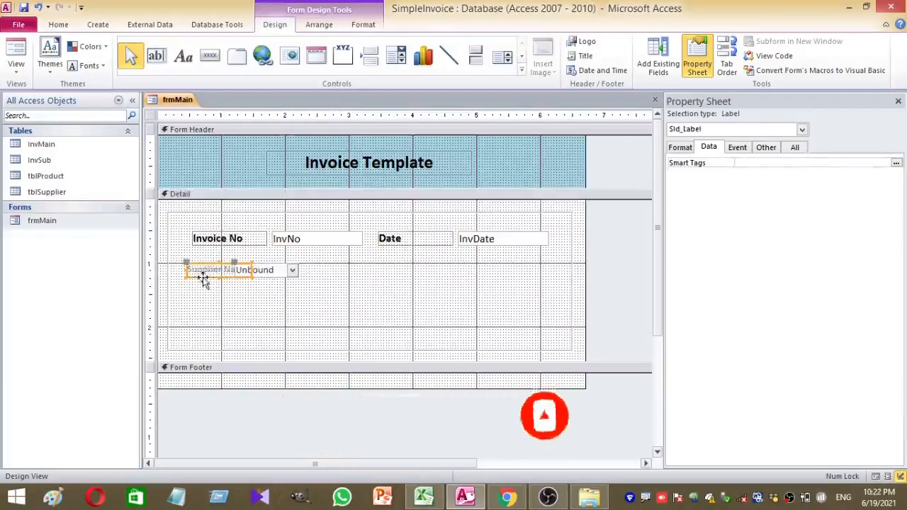
click(16, 67)
In Layout View, widen the supplier combo box and line it up beneath the InvNo text box
click(43, 124)
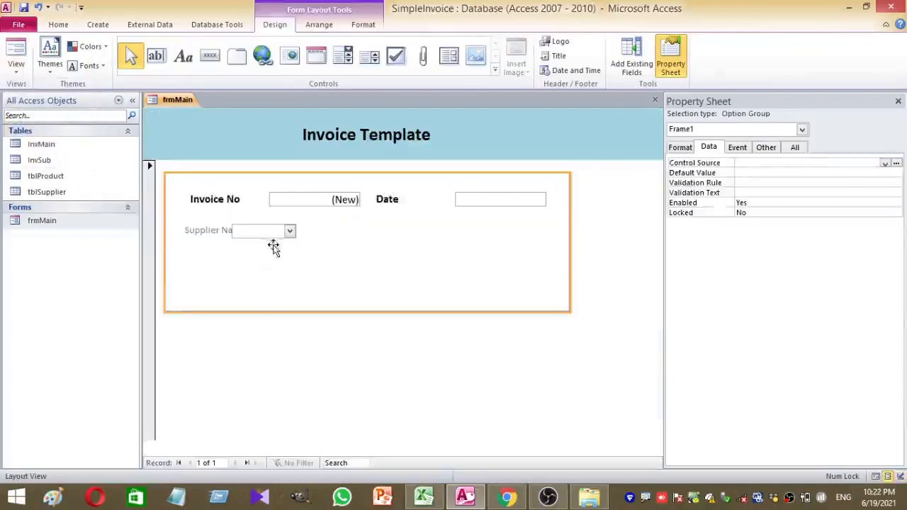
drag(276, 231, 331, 232)
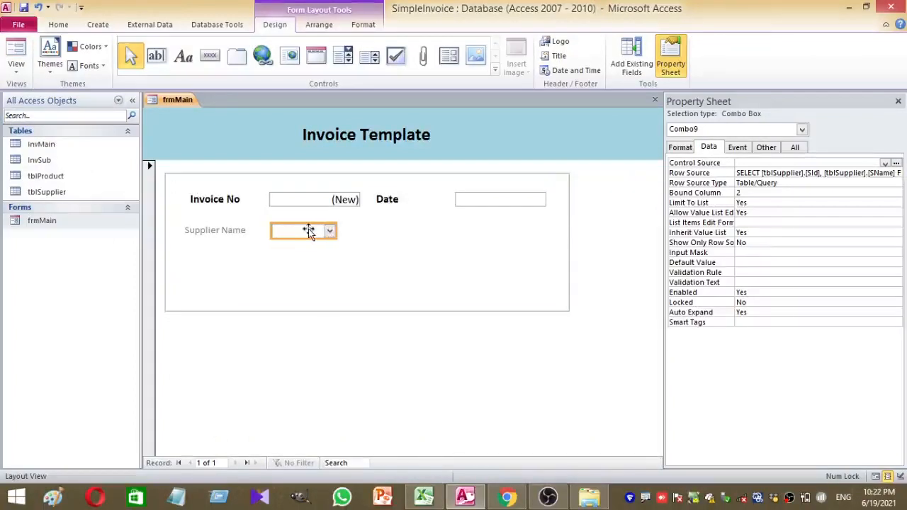
drag(337, 231, 357, 230)
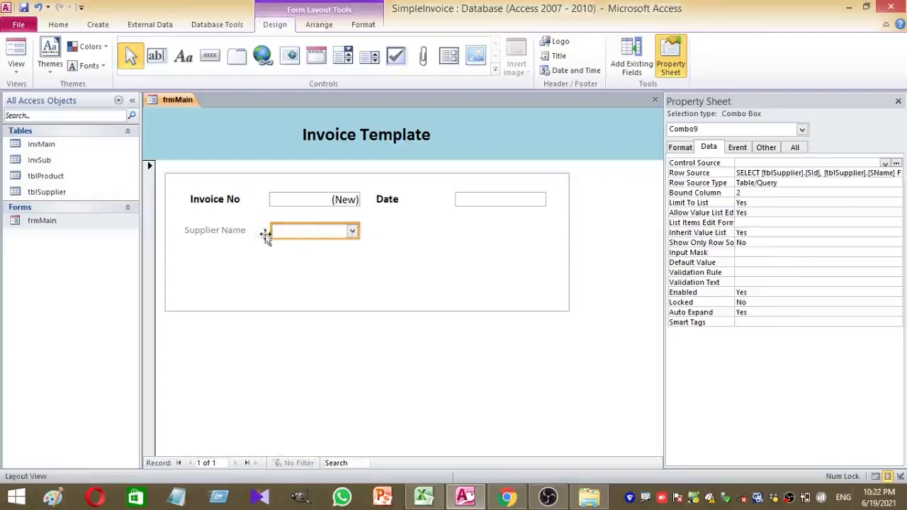
drag(271, 230, 264, 230)
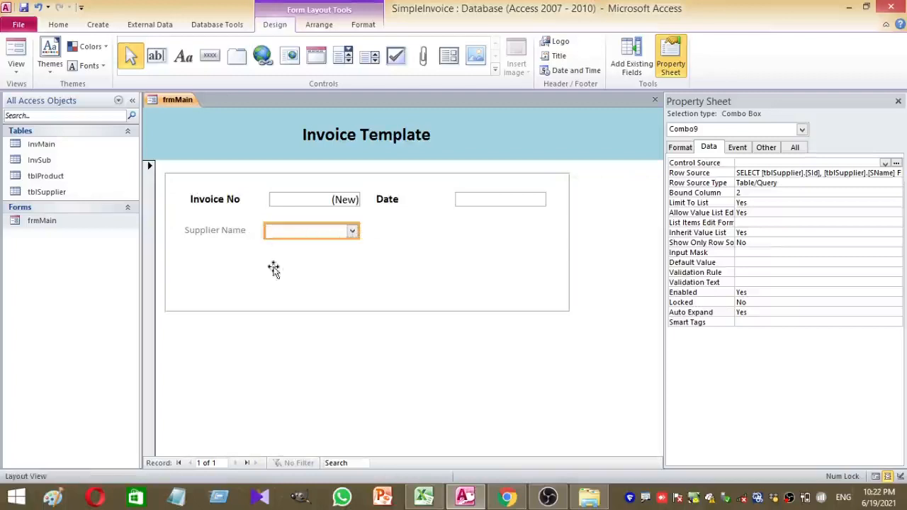
click(285, 269)
click(275, 236)
click(316, 326)
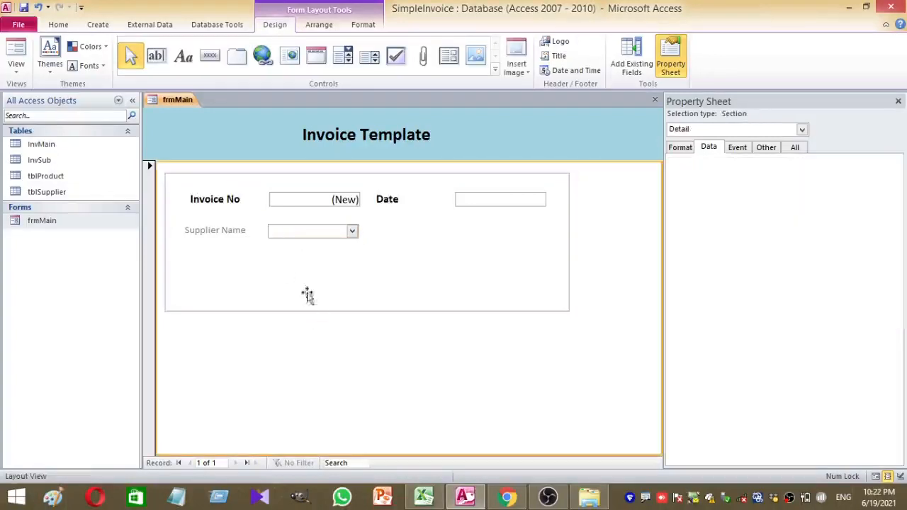
click(286, 239)
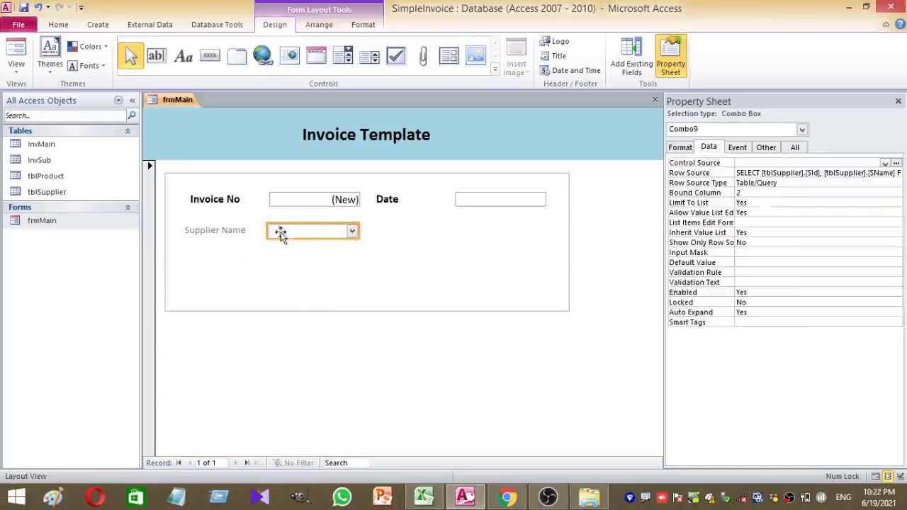
click(266, 232)
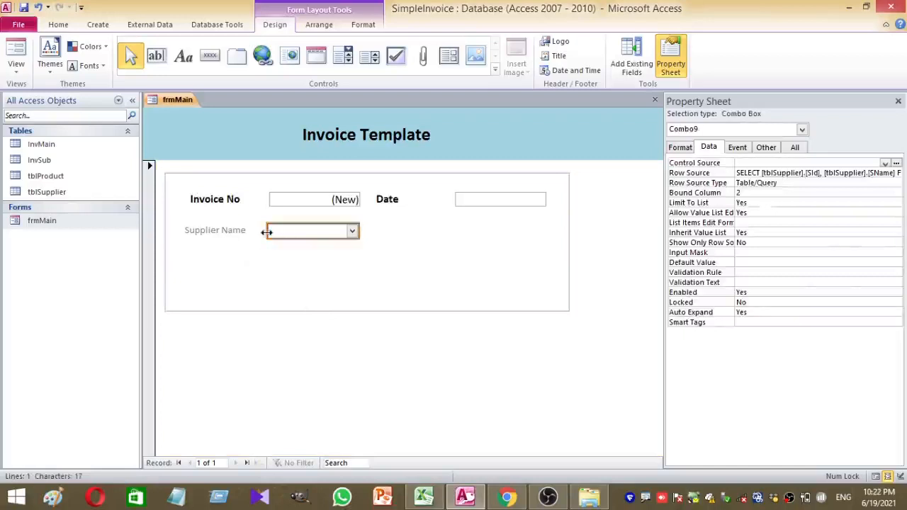
click(257, 249)
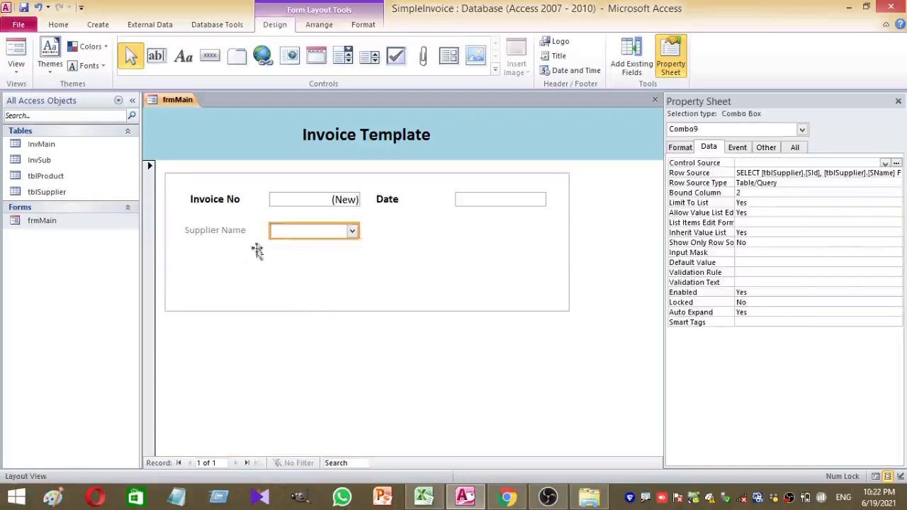
double_click(207, 231)
Retype the 'Supplier Name' label and make it black, 13-point and bold
drag(205, 231, 268, 233)
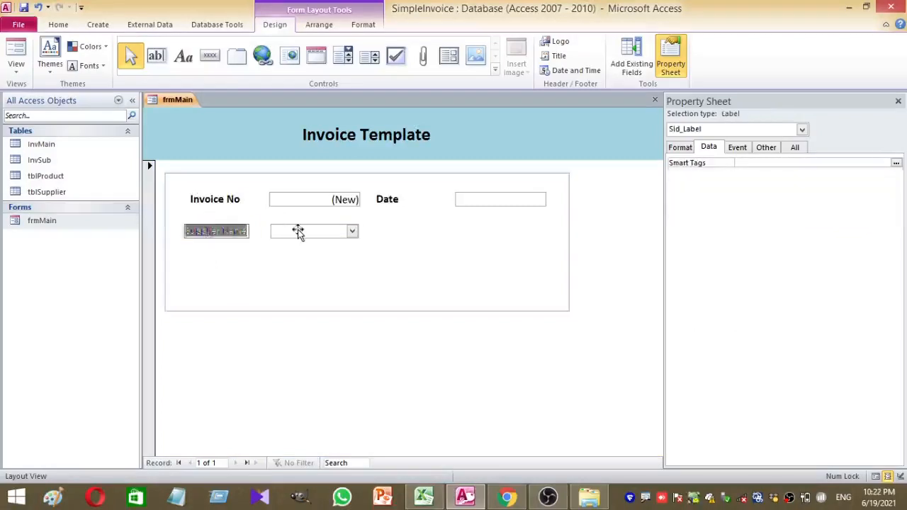
text(Supp)
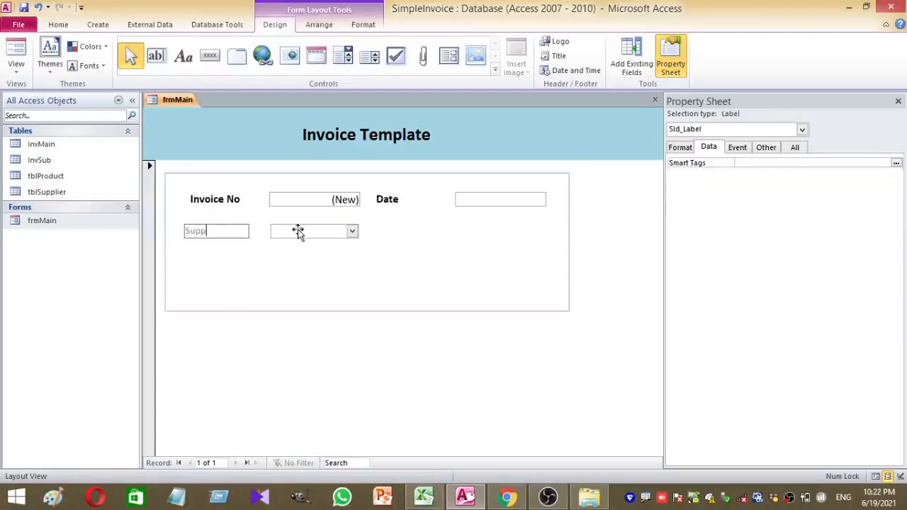
text(lier Name)
click(273, 247)
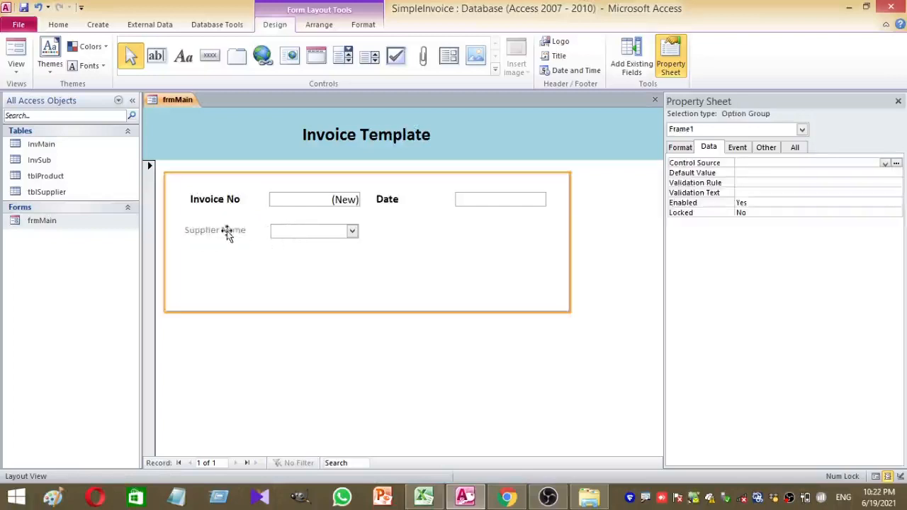
click(226, 232)
click(55, 24)
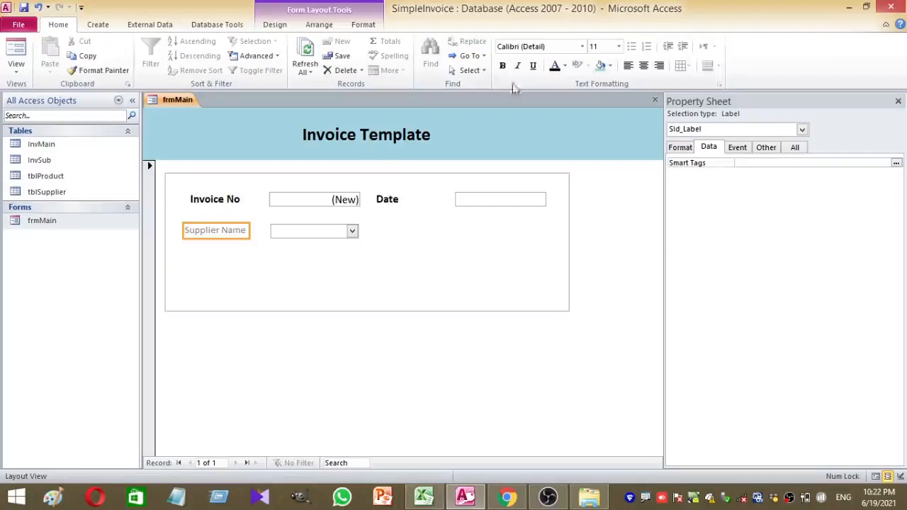
click(555, 66)
click(598, 47)
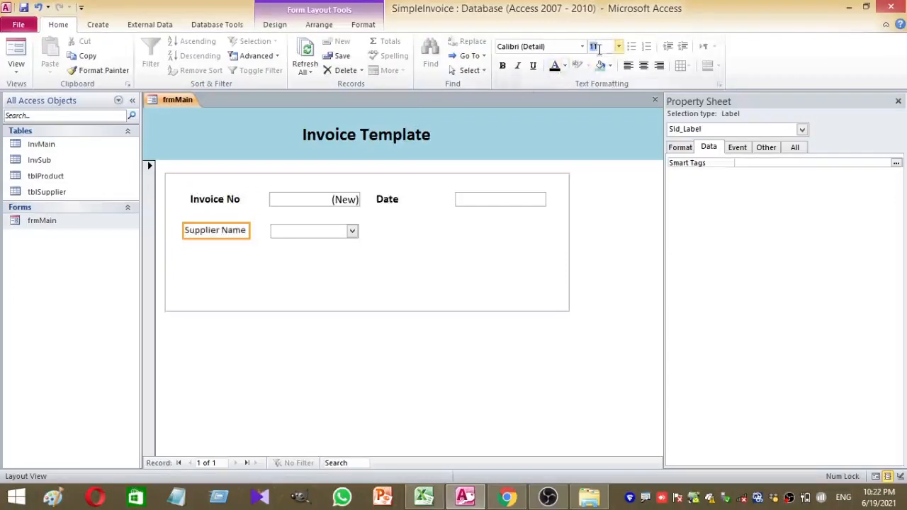
key(Return)
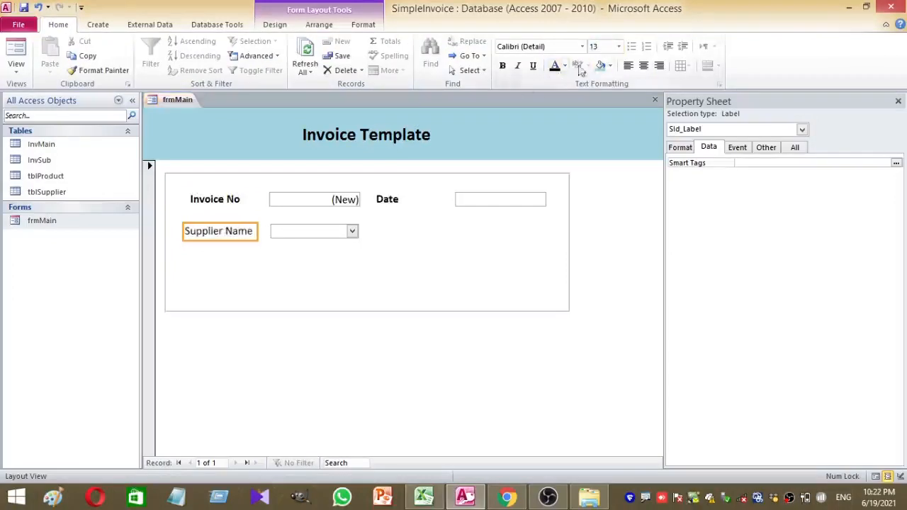
click(501, 66)
Make the supplier combo box text 13-point and bold
click(322, 231)
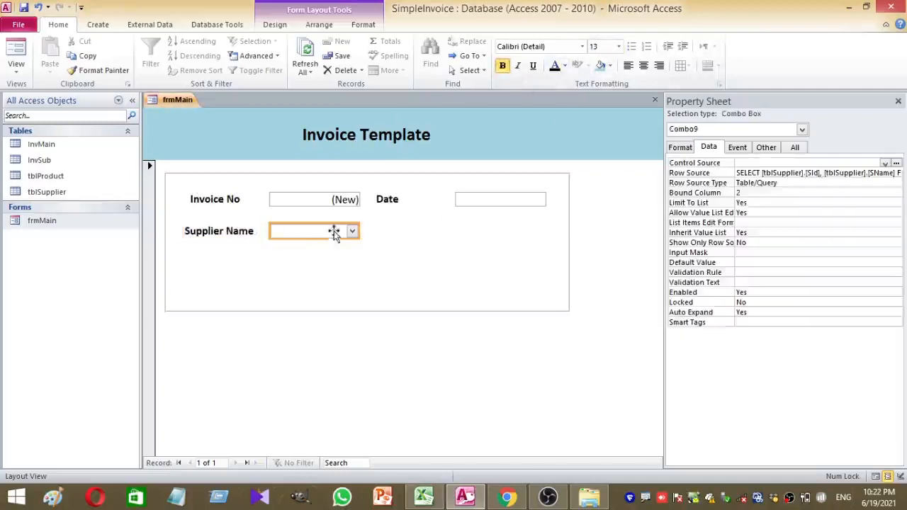
click(598, 45)
text(13)
key(Return)
click(502, 66)
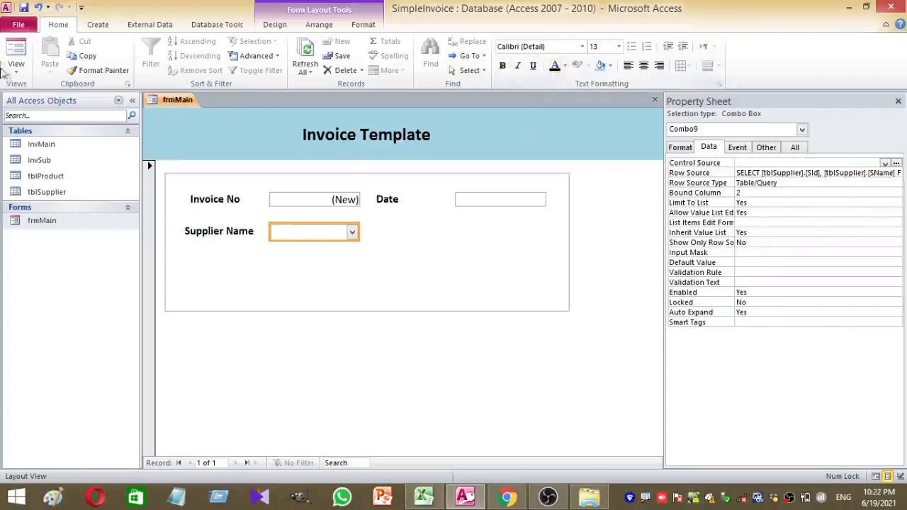
click(7, 54)
Test the supplier dropdown in Form View by choosing suppliers 1001 and 1002
click(352, 231)
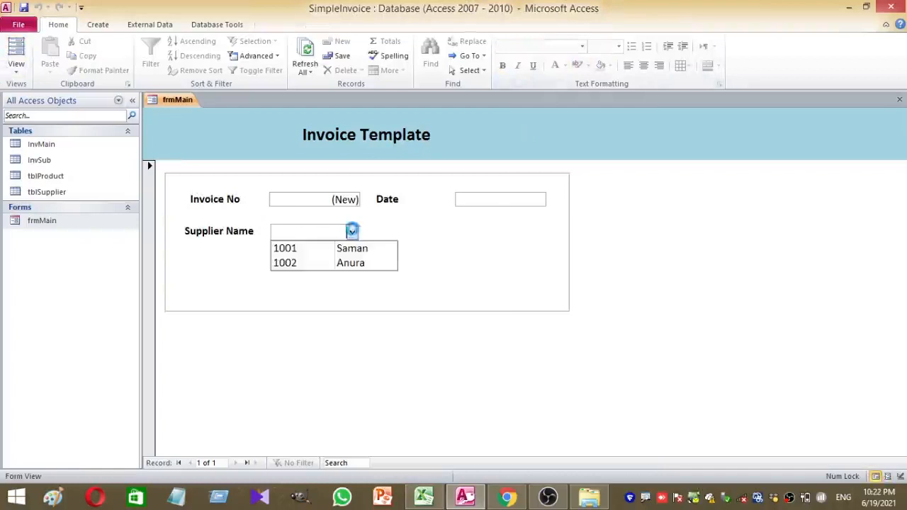
click(353, 248)
click(353, 231)
click(349, 264)
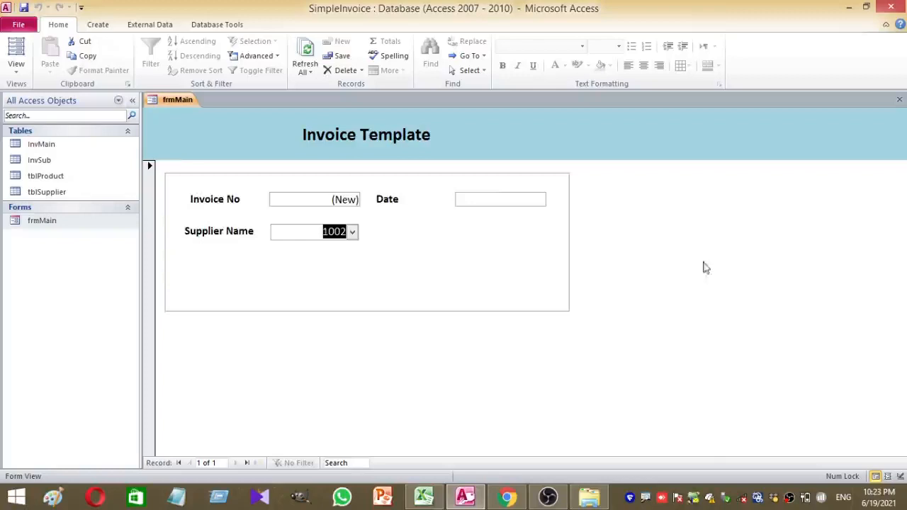
Back in Design View, bind the supplier combo box's Control Source to SName
right_click(695, 236)
click(733, 279)
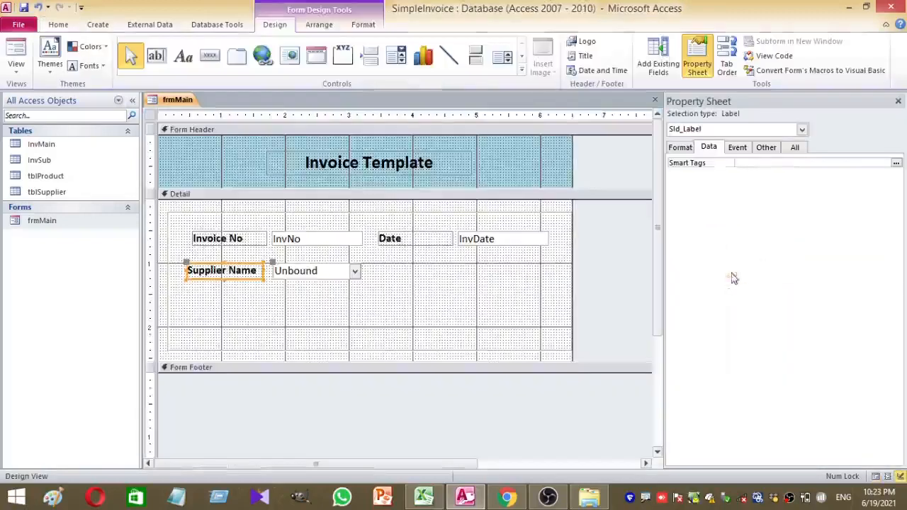
click(302, 286)
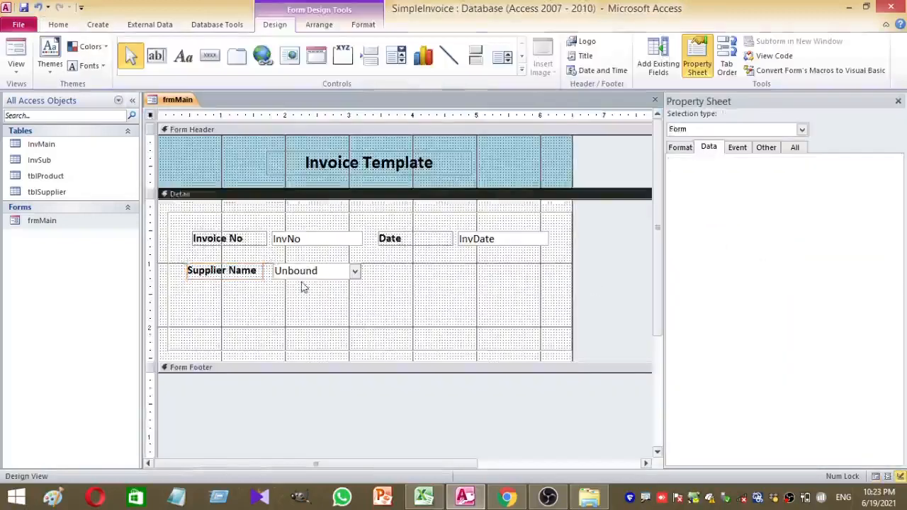
click(304, 270)
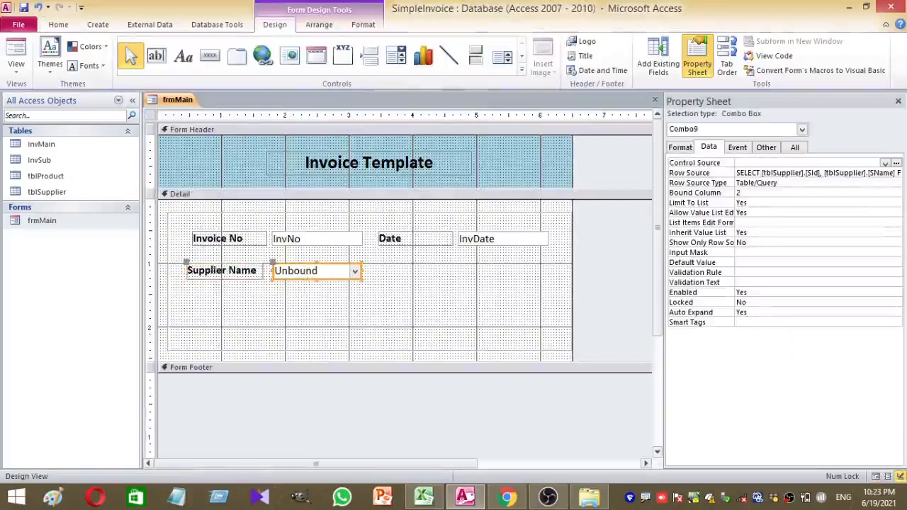
click(885, 163)
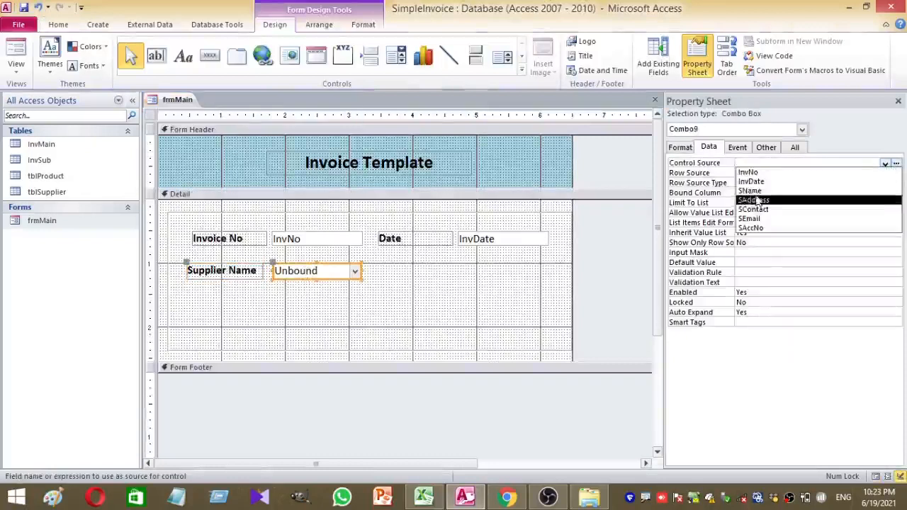
click(750, 191)
Name the supplier combo box cboSName
click(319, 305)
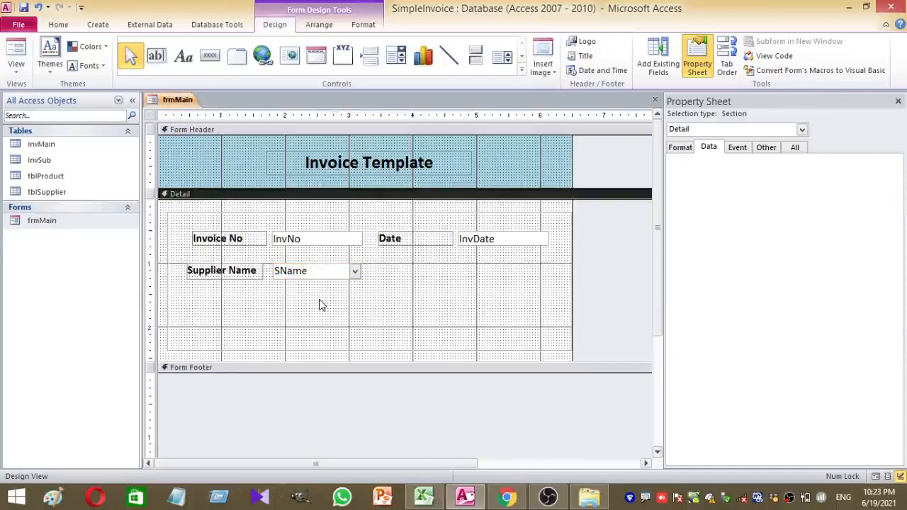
click(320, 274)
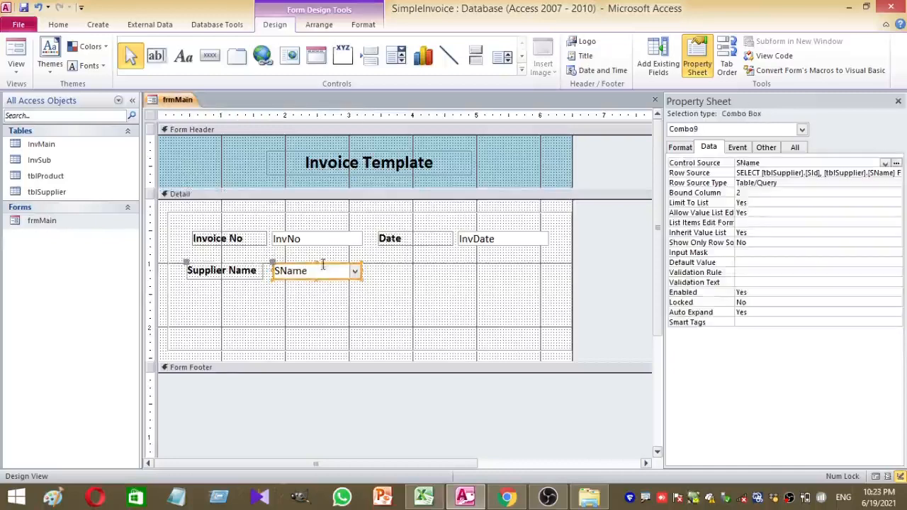
click(767, 148)
click(675, 165)
text(cboS)
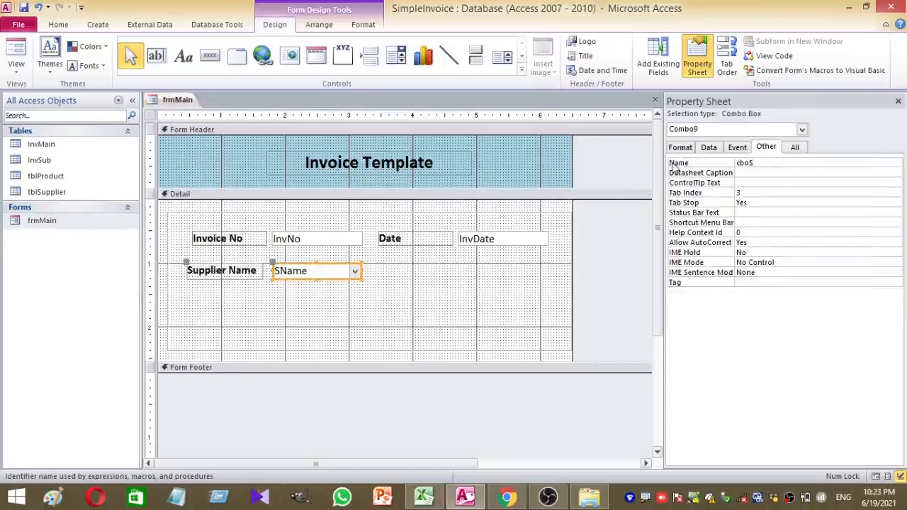
text(Name)
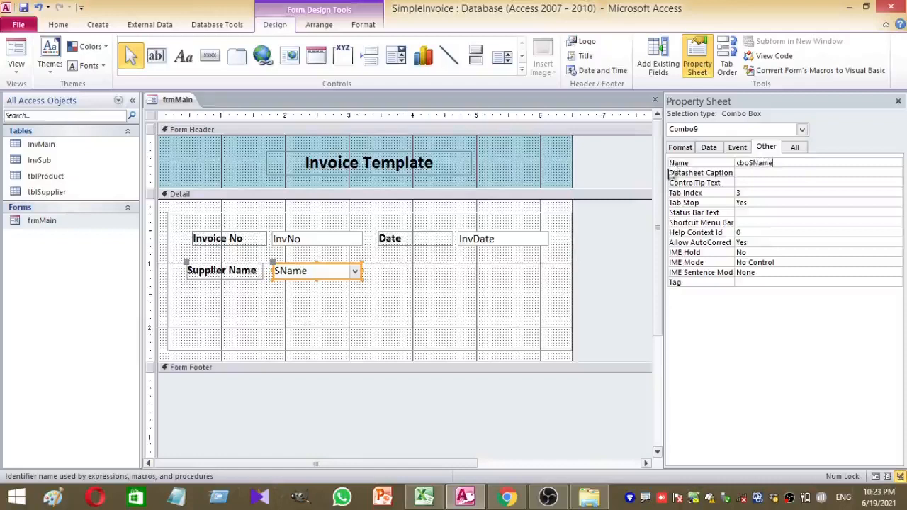
click(451, 307)
click(322, 267)
click(424, 295)
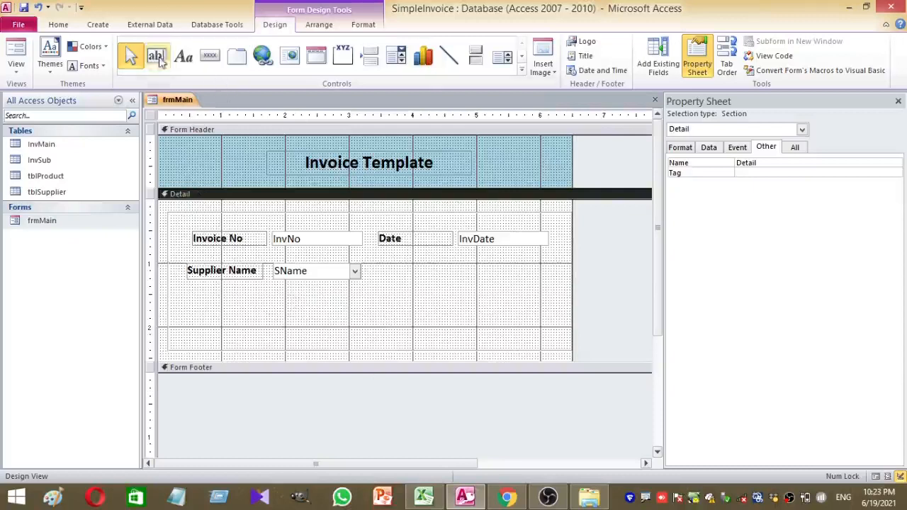
Copy the Date label and InvDate box and place the copy below Supplier Name
click(508, 266)
drag(508, 266, 404, 233)
key(ctrl+c)
key(ctrl+v)
drag(435, 258, 247, 300)
Name the pasted text box txtAddress and bind it to SAddress
click(283, 302)
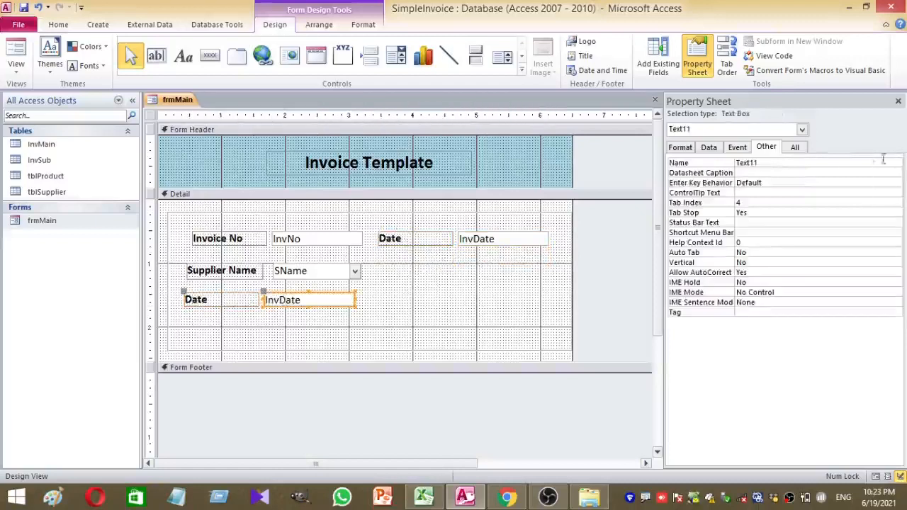
double_click(760, 163)
text(txtAddress)
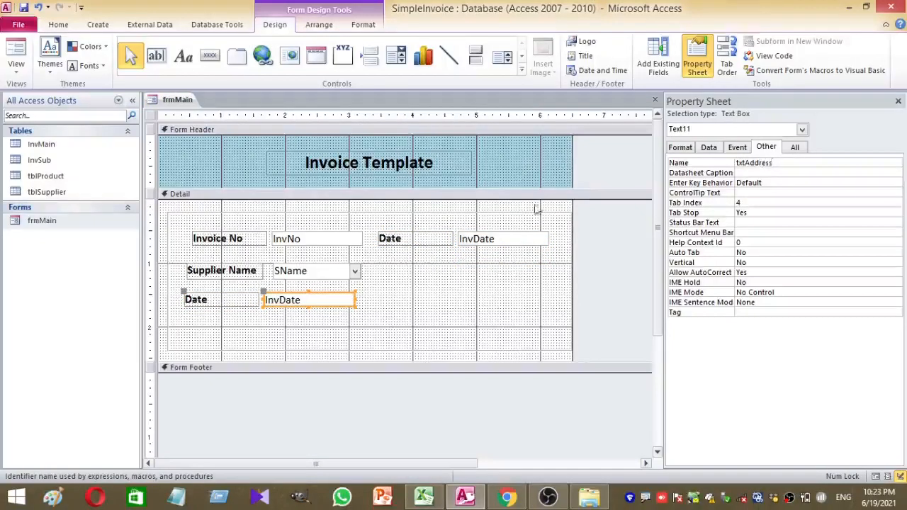
click(481, 296)
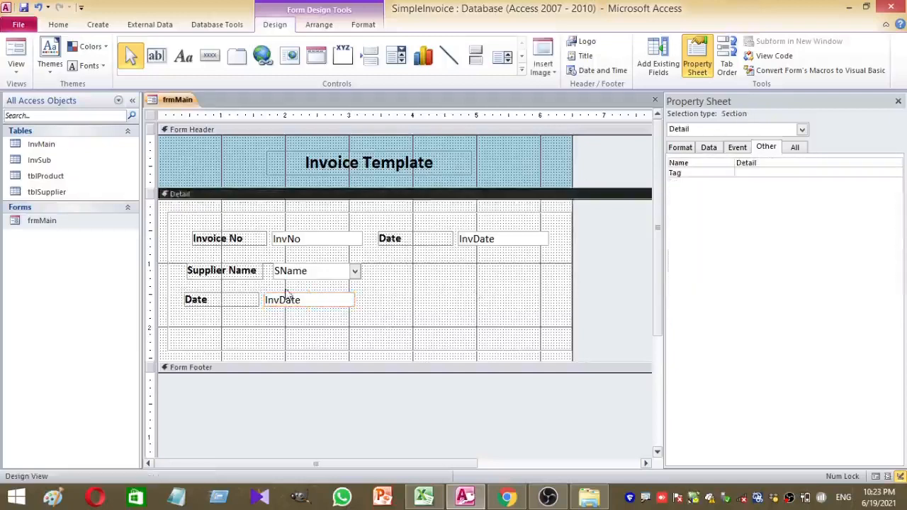
click(287, 296)
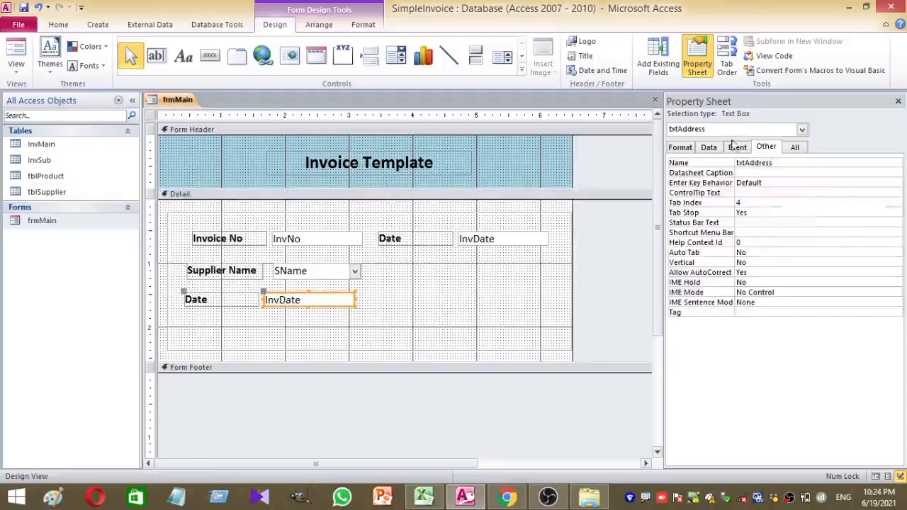
click(708, 146)
click(885, 164)
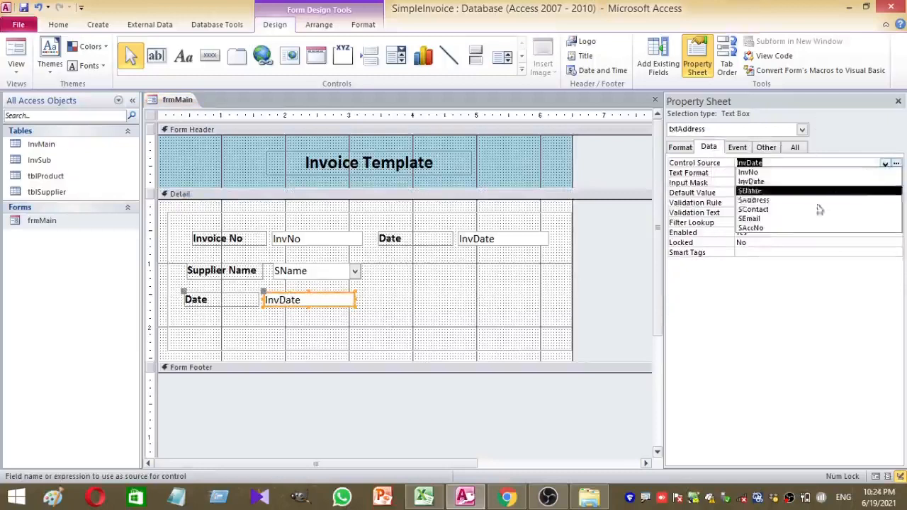
click(765, 200)
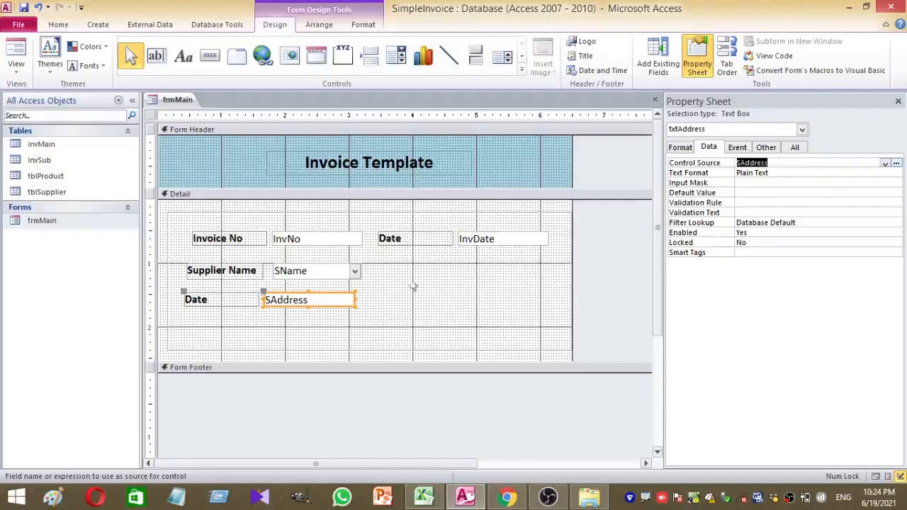
Copy and paste the Date label and SAddress box pair again
click(422, 314)
drag(342, 324, 233, 303)
key(ctrl+c)
key(ctrl+v)
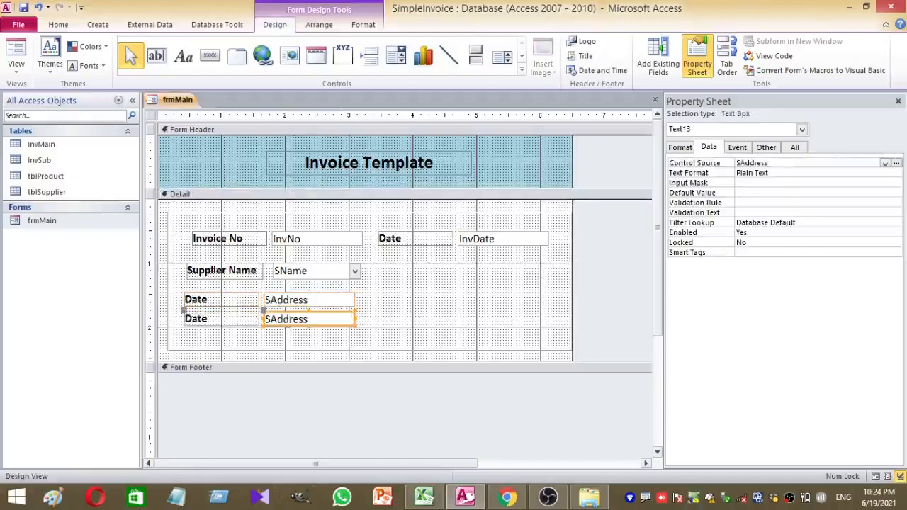
Move the copied pair right of the SName combo, bind it to SContact, and relabel it Contact
scroll(298, 324, down, 3)
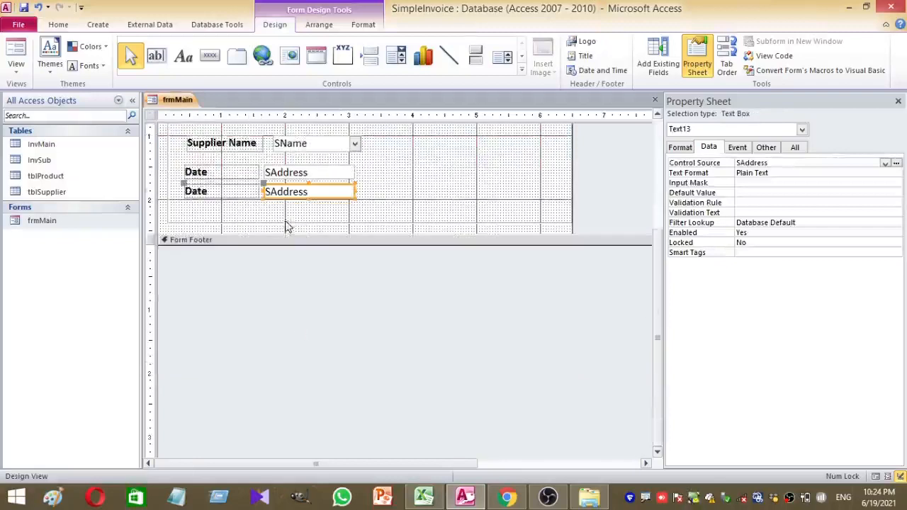
scroll(290, 230, up, 3)
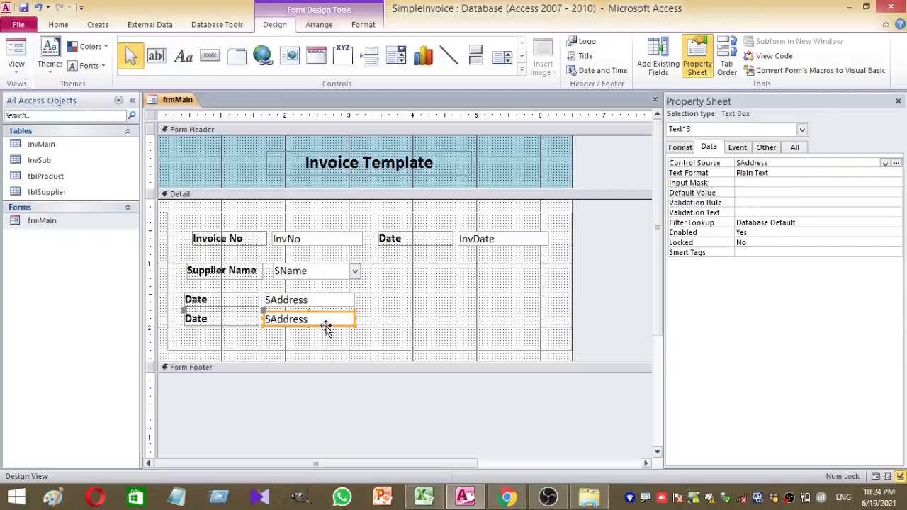
drag(326, 330, 519, 277)
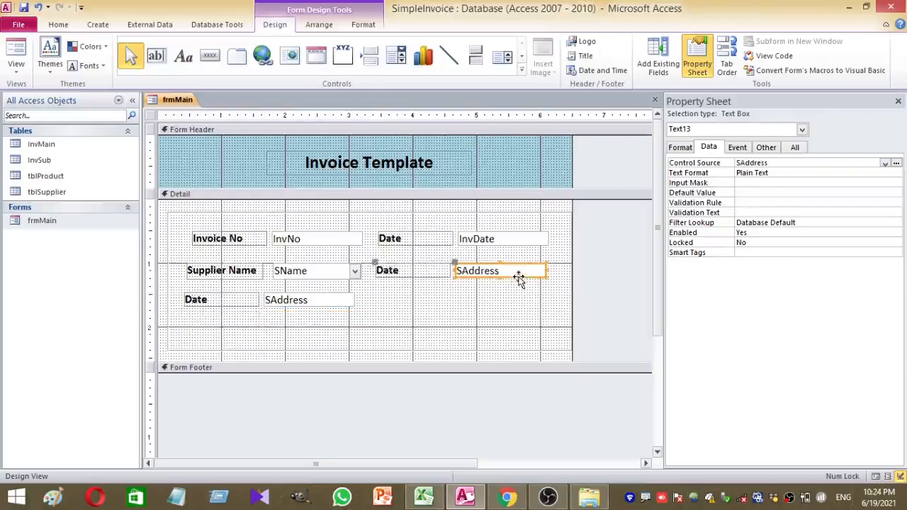
click(885, 164)
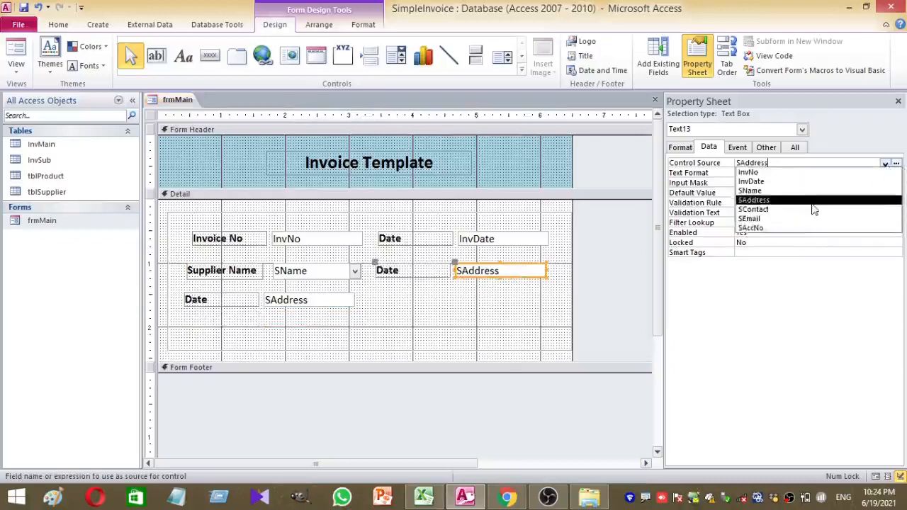
click(814, 209)
click(386, 278)
double_click(386, 278)
text(Contac)
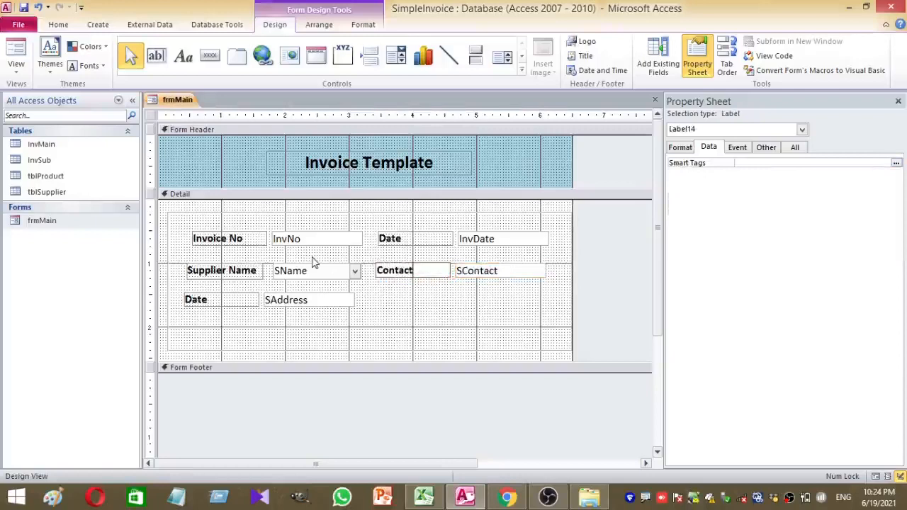
Duplicate the Contact pair below the original and bind the copy to SEmail
click(418, 309)
drag(475, 298, 417, 268)
key(ctrl+c)
key(ctrl+v)
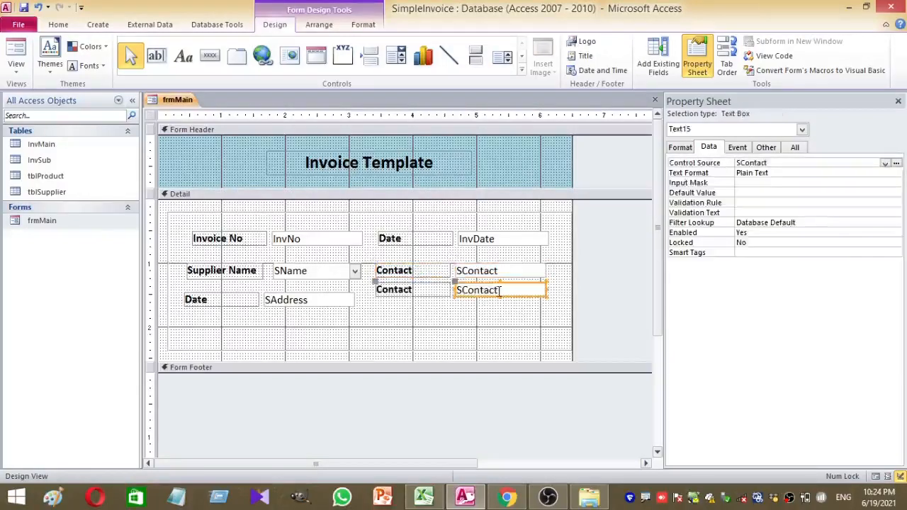
drag(500, 291, 495, 310)
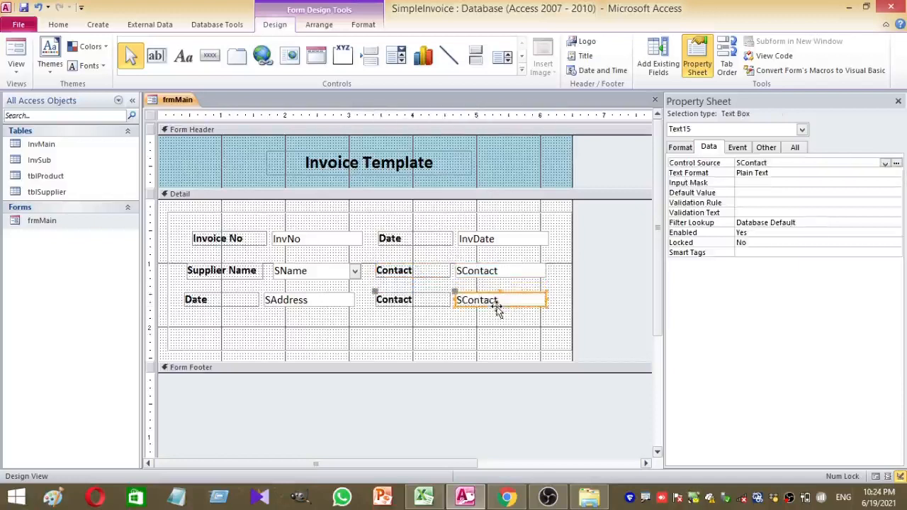
click(885, 163)
click(776, 224)
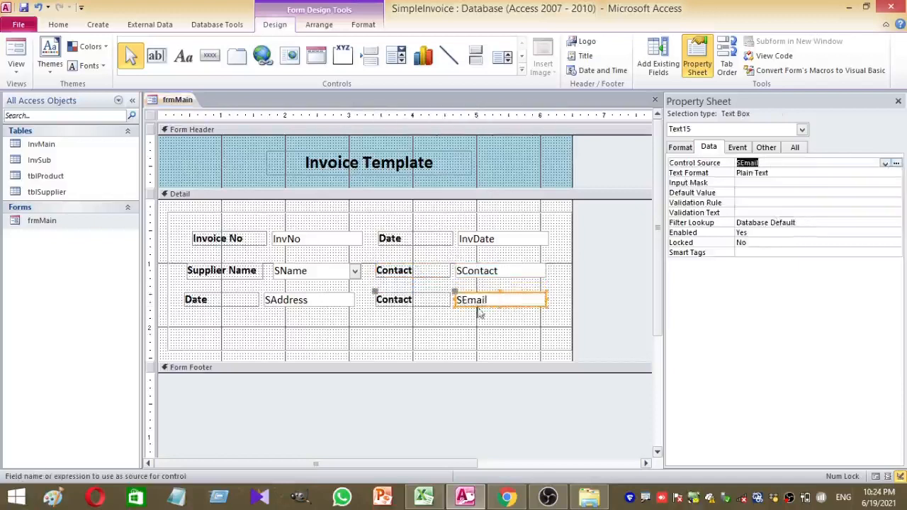
click(457, 322)
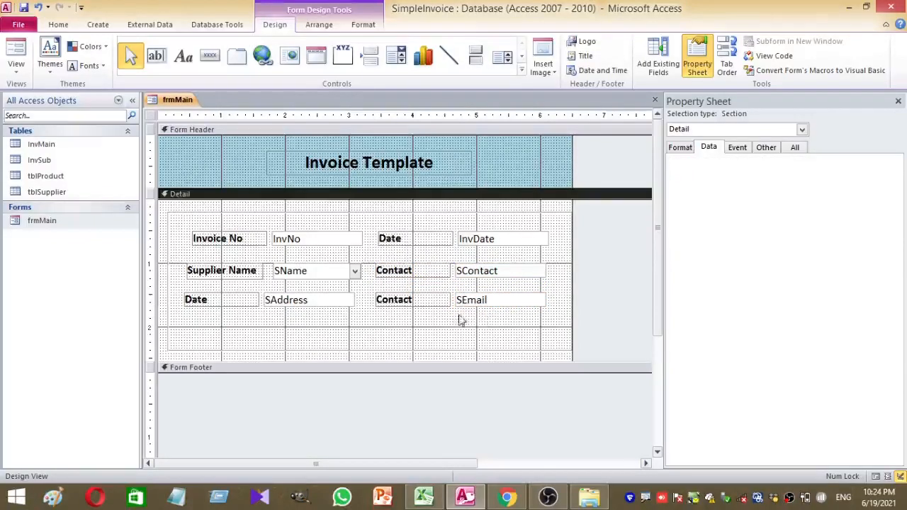
Relabel the second Contact label as Email
drag(435, 302, 412, 300)
key(ctrl+z)
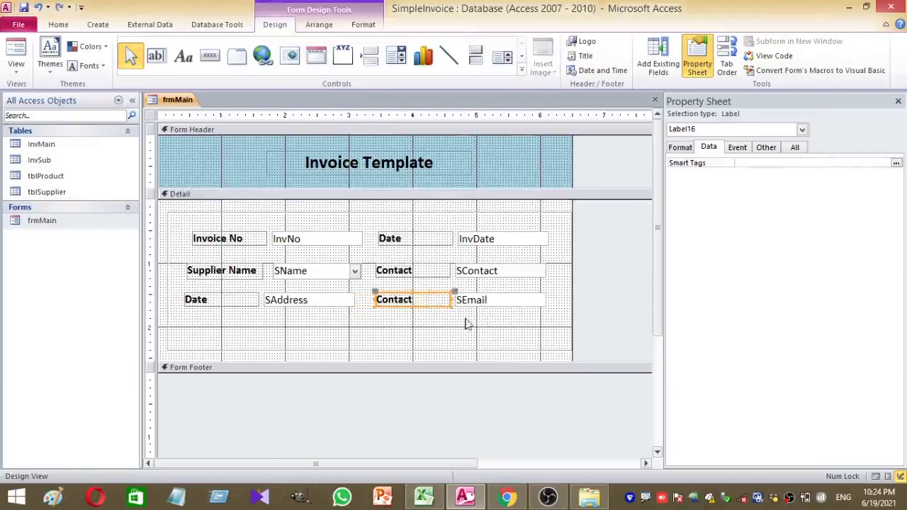
double_click(419, 298)
text(Email)
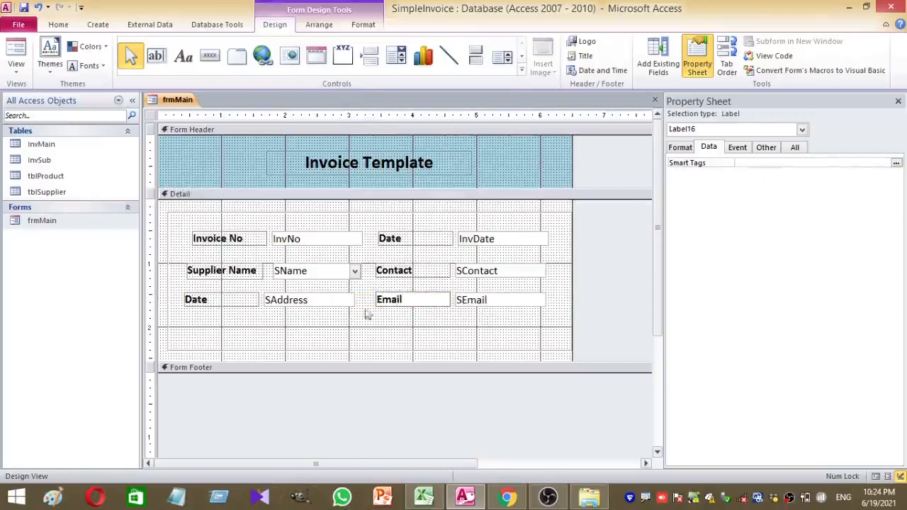
click(386, 319)
Duplicate the Email label and SEmail box pair just below the original
drag(422, 325, 487, 300)
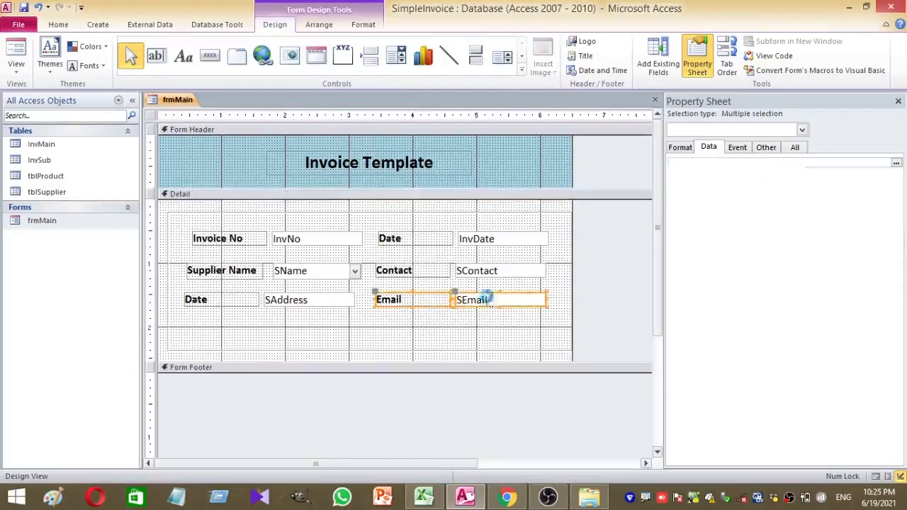
key(ctrl+v)
key(ctrl+z)
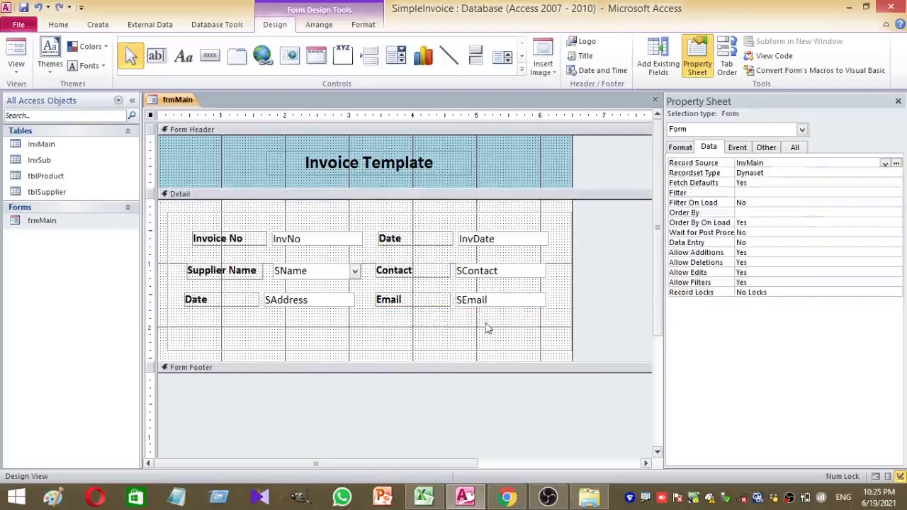
drag(486, 328, 401, 295)
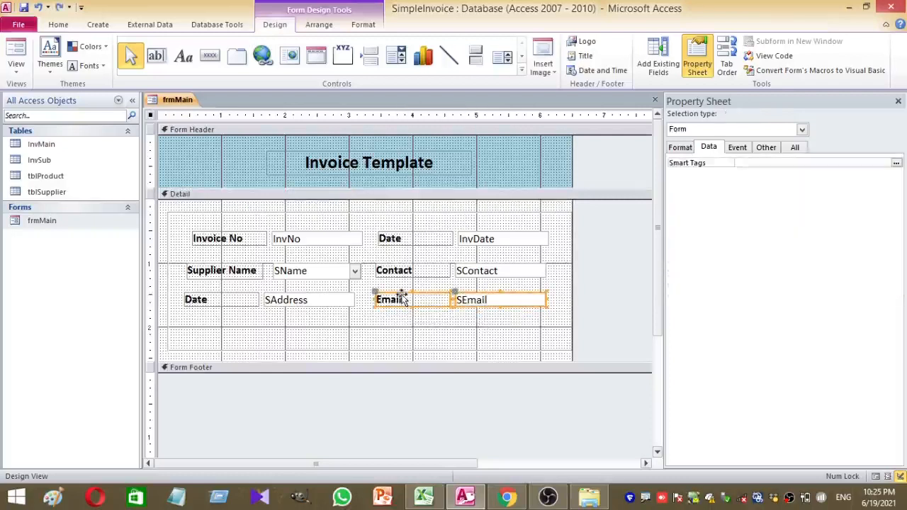
key(ctrl+c)
key(ctrl+v)
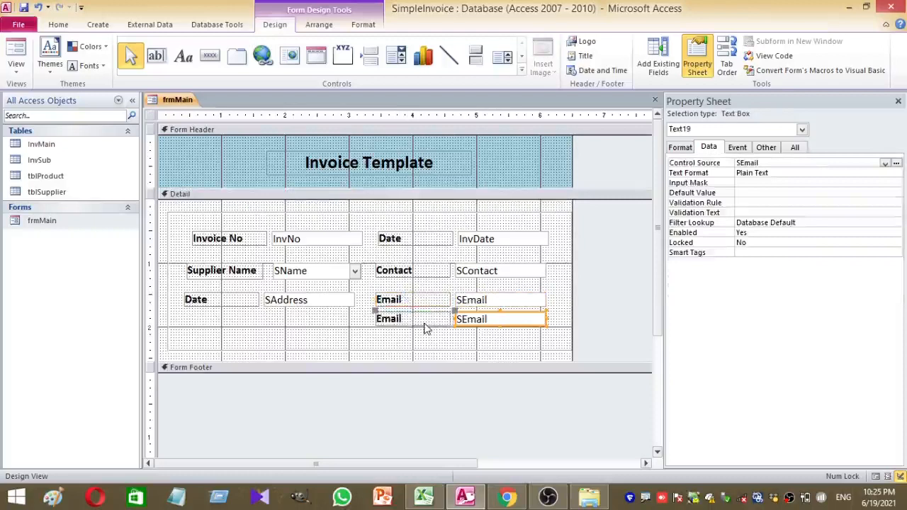
drag(426, 328, 425, 335)
Bind the duplicate box to SAccNo and relabel it Account No
click(496, 327)
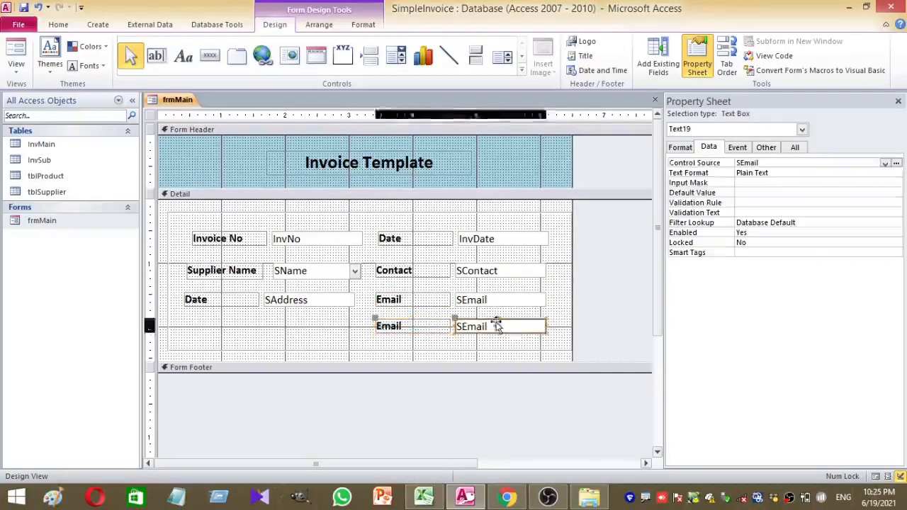
click(884, 164)
click(796, 228)
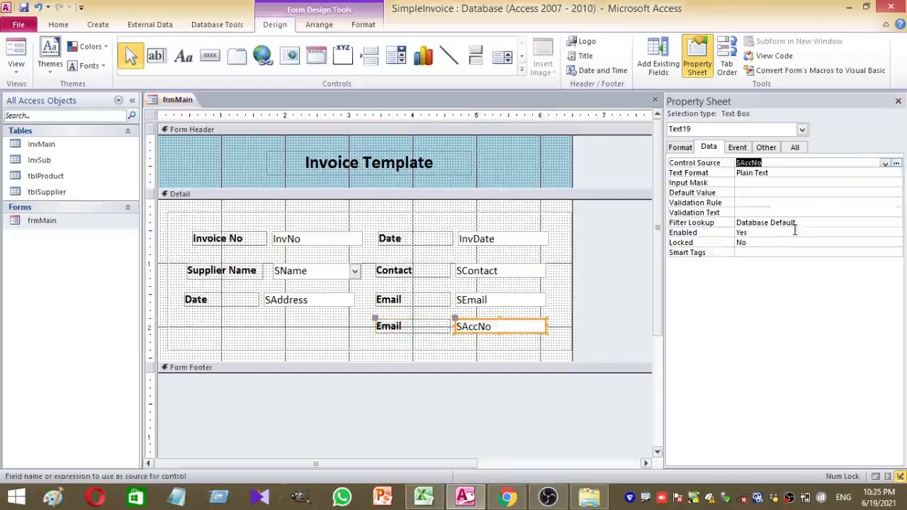
click(400, 325)
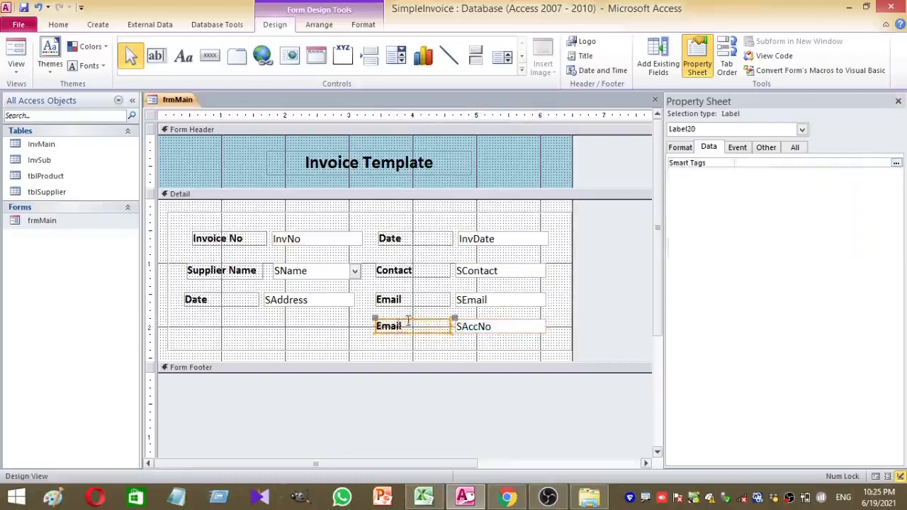
double_click(401, 326)
text(Account No)
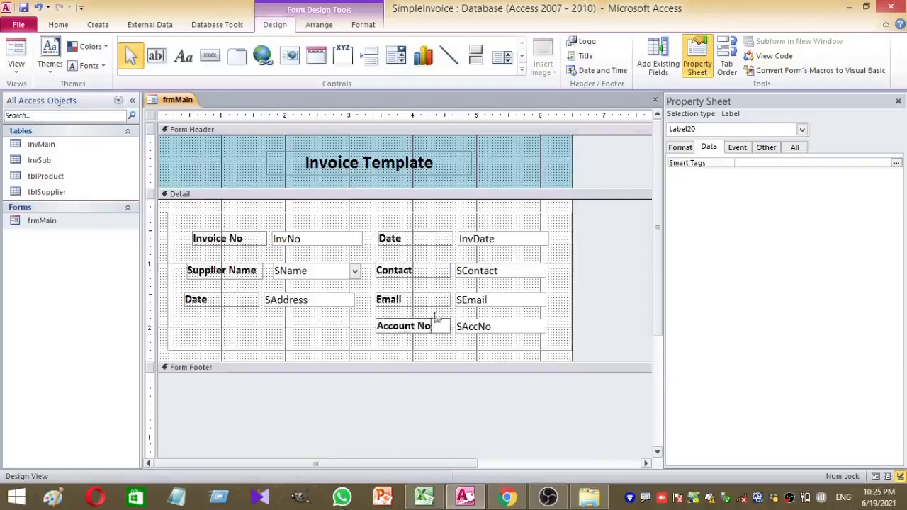
click(475, 317)
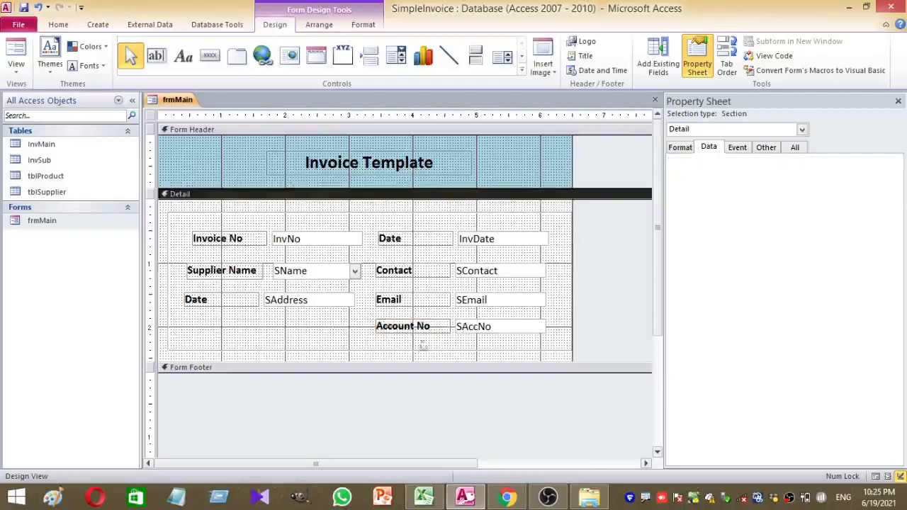
Name the SAccNo, SEmail and SContact text boxes txtAccNo, txtEmail and txtContact
click(485, 329)
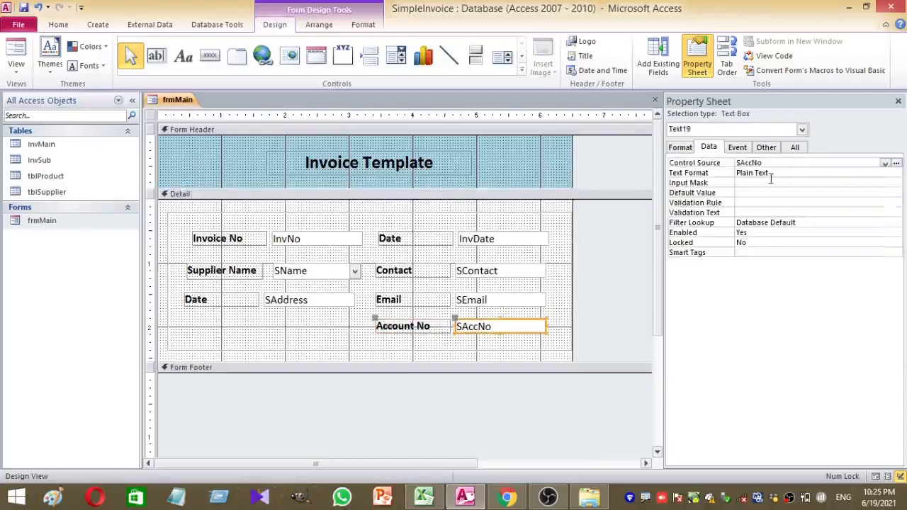
click(765, 148)
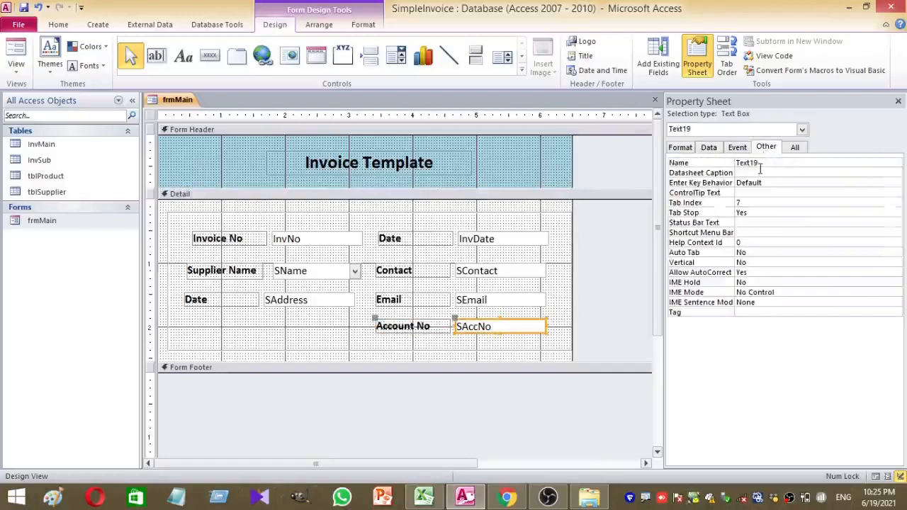
click(755, 162)
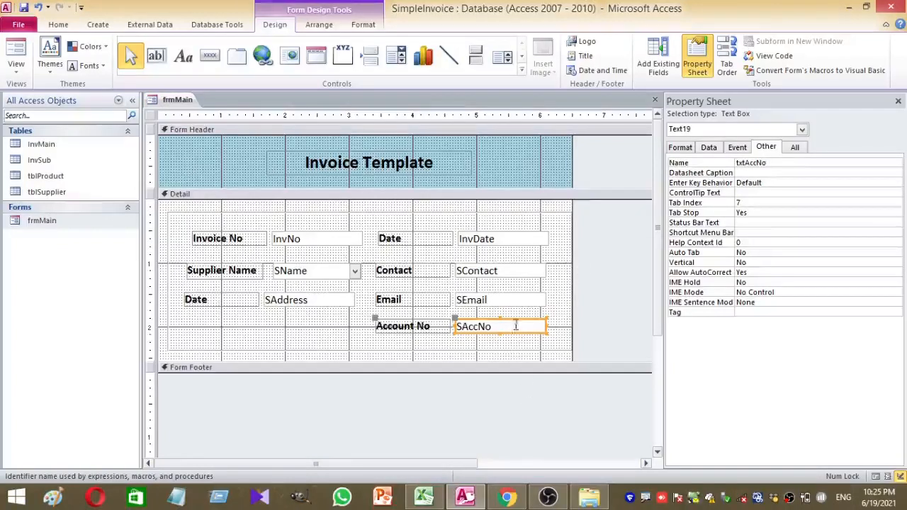
click(518, 303)
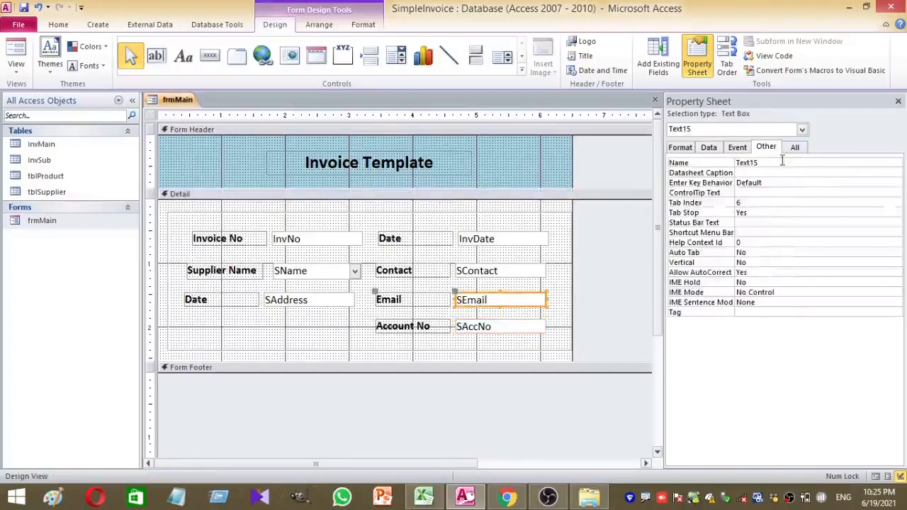
click(779, 163)
text(txt)
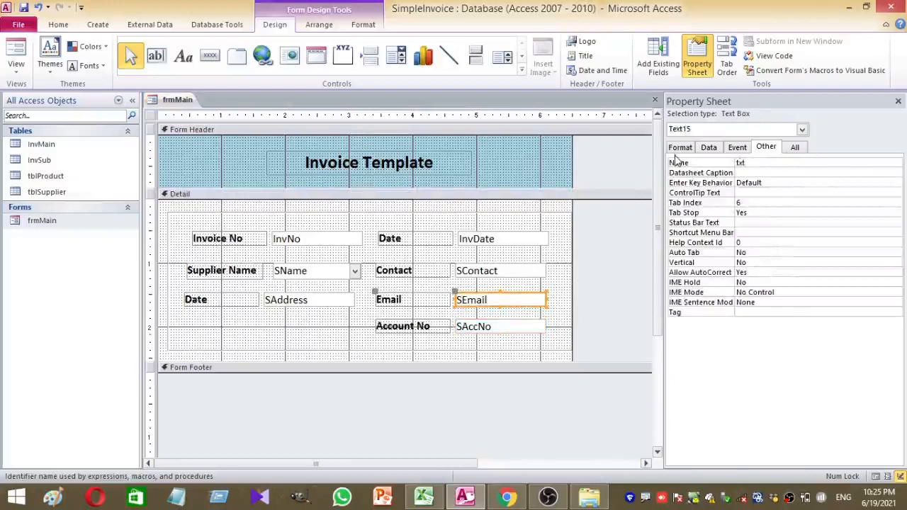
text(Email)
click(505, 276)
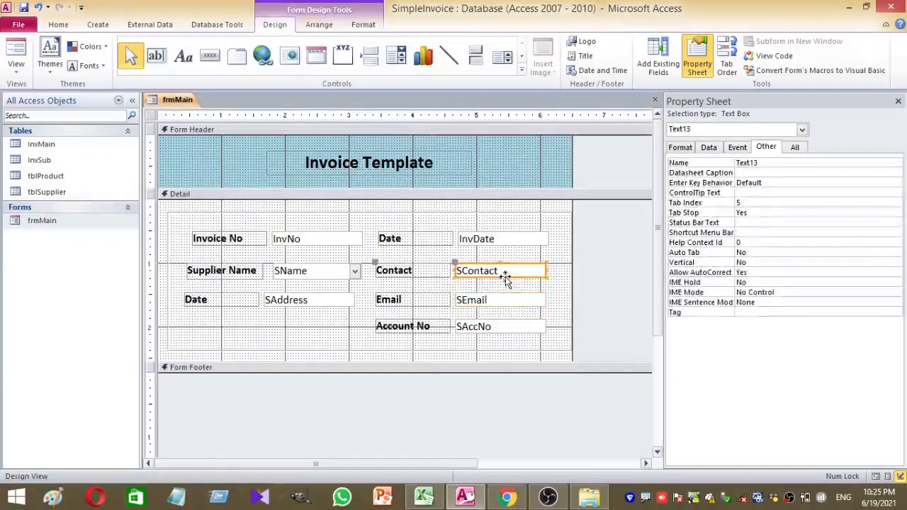
click(771, 173)
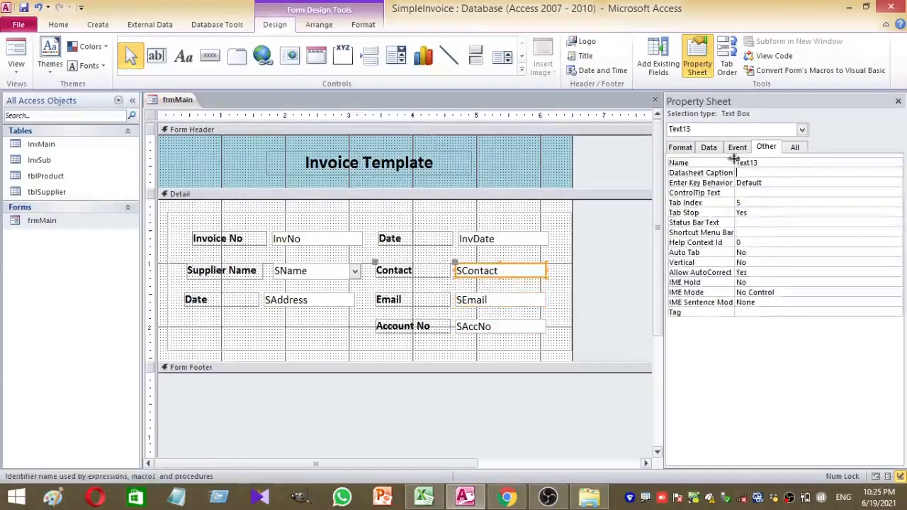
drag(775, 162, 671, 161)
text(txtContact)
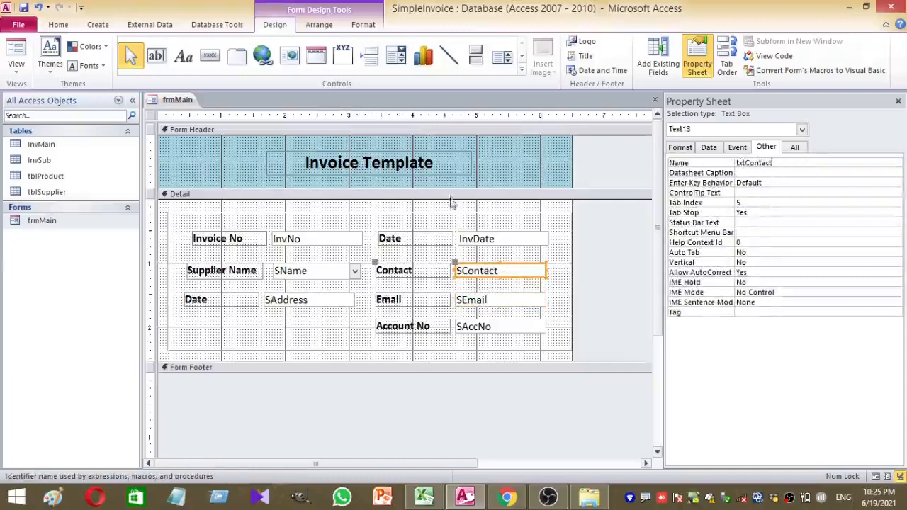
click(446, 227)
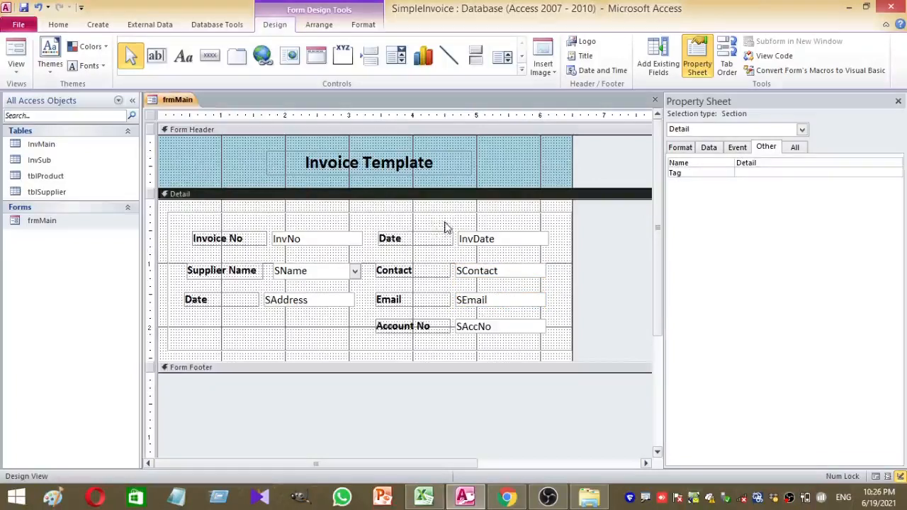
Preview the form, then in Layout View nudge the address box and enlarge the invoice-fields frame
click(10, 55)
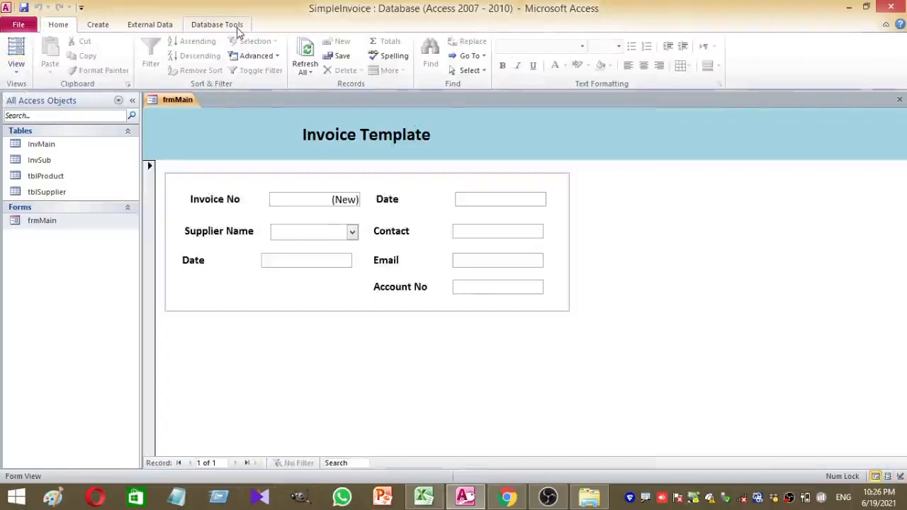
click(15, 51)
click(326, 264)
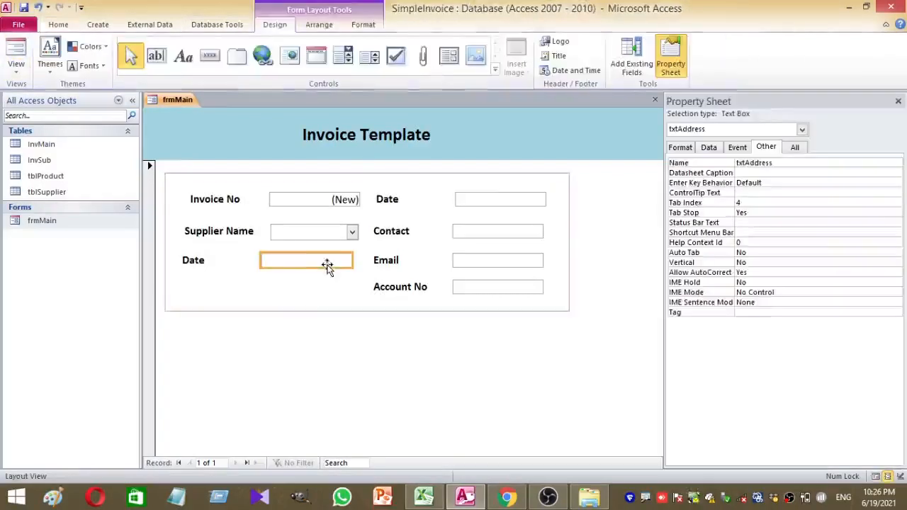
drag(327, 264, 332, 265)
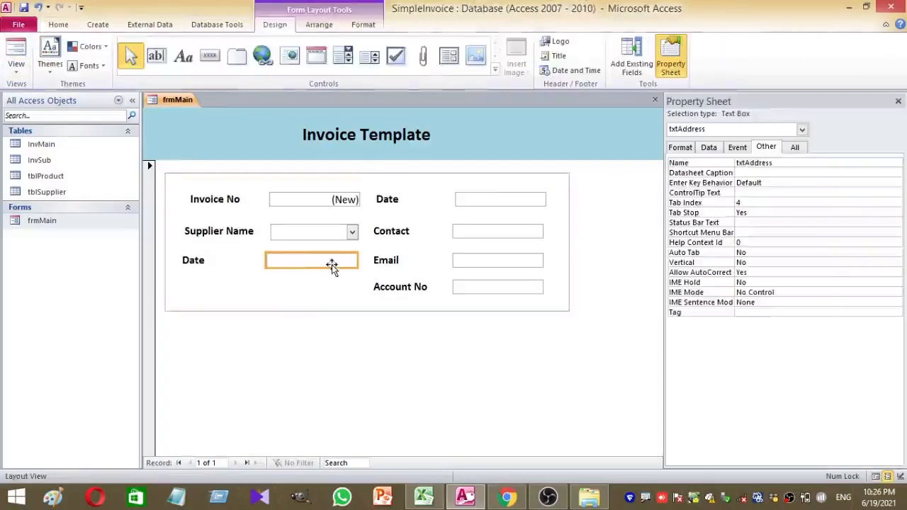
click(278, 230)
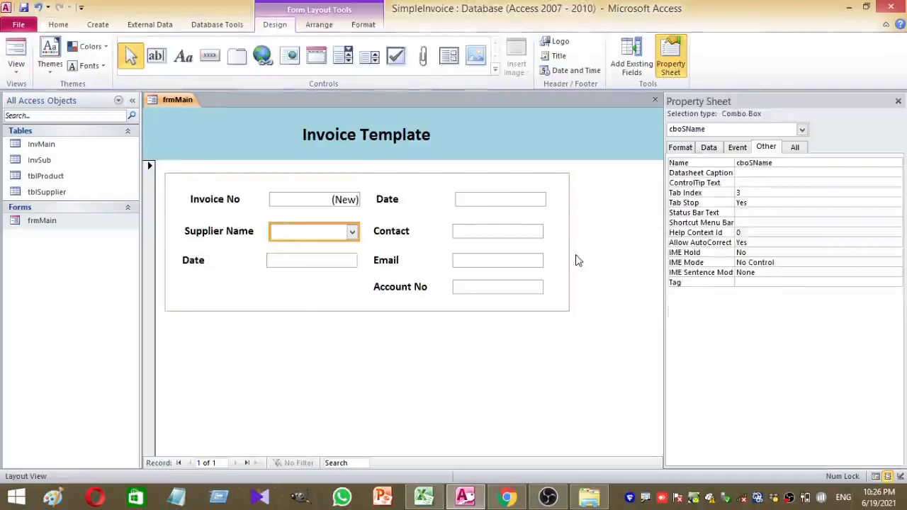
click(578, 255)
click(567, 248)
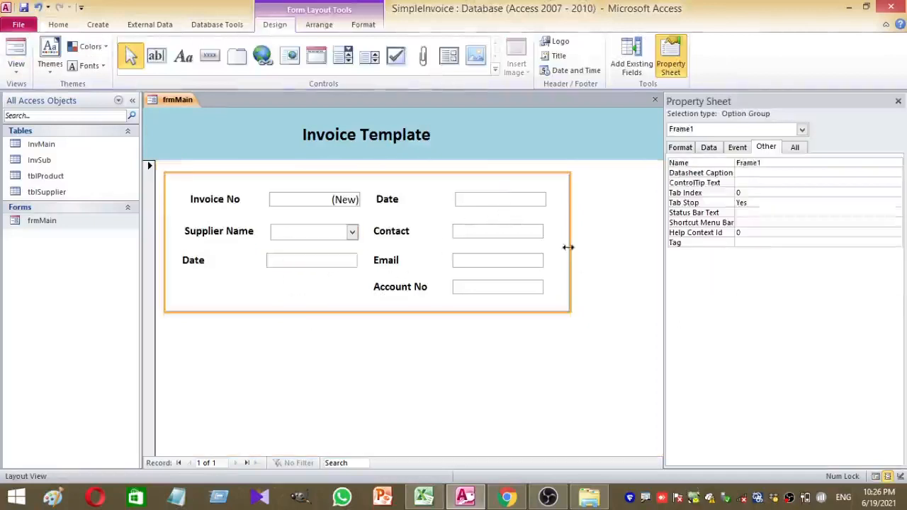
drag(568, 247, 641, 244)
drag(543, 311, 545, 330)
Move the right-column Date, Contact and Email text boxes further right
click(15, 63)
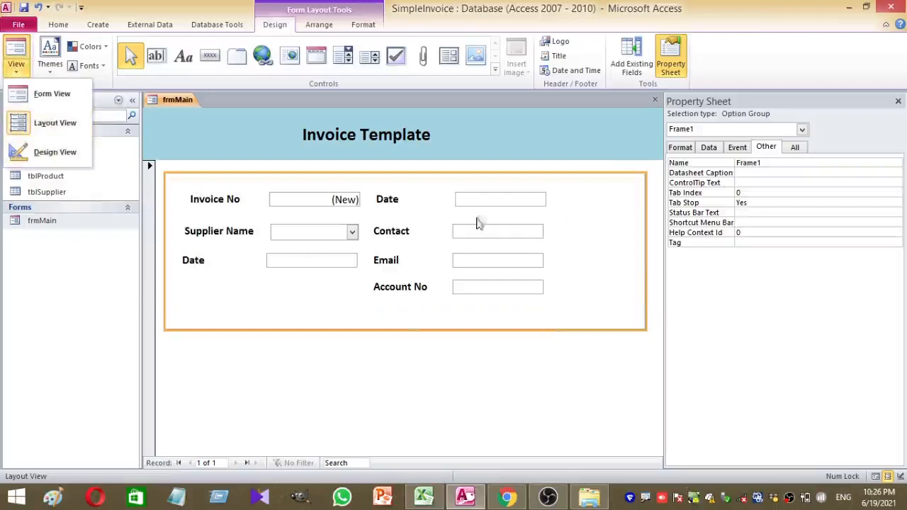
click(481, 200)
drag(494, 198, 522, 196)
drag(498, 233, 530, 234)
drag(479, 264, 518, 264)
Try nudging the right Date box, undo it, and move Account No right under Email
click(518, 204)
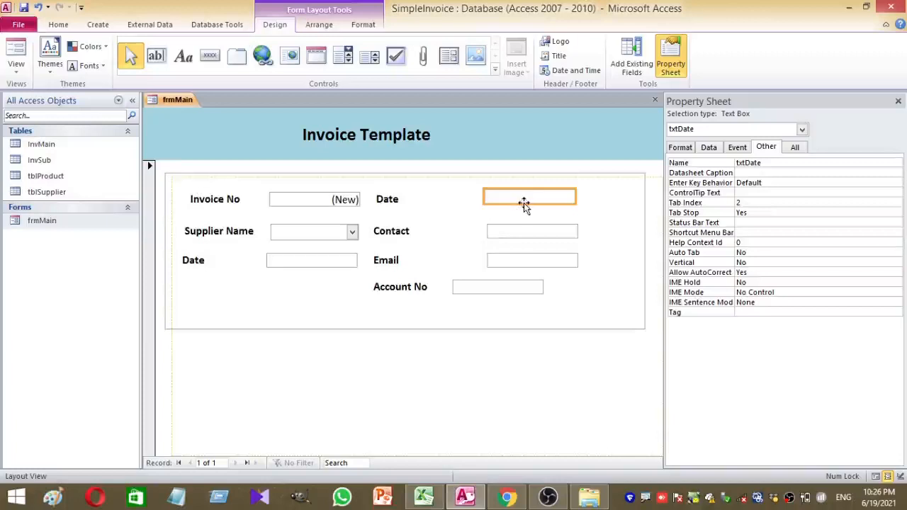
drag(524, 205, 528, 204)
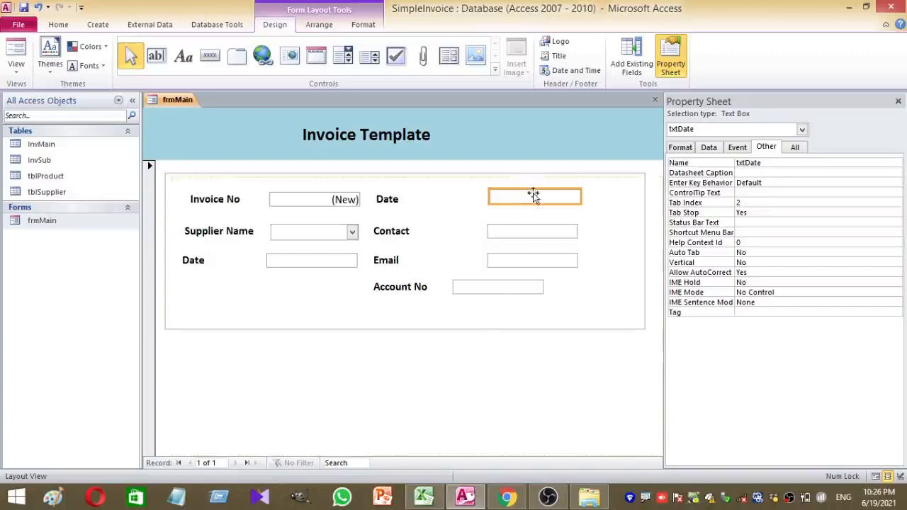
drag(540, 196, 548, 199)
key(ctrl+z)
drag(530, 285, 559, 286)
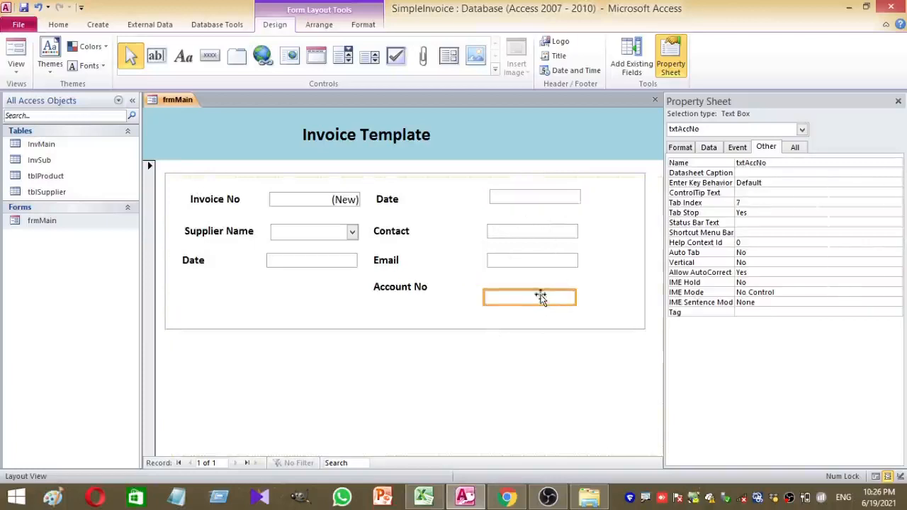
drag(540, 295, 542, 290)
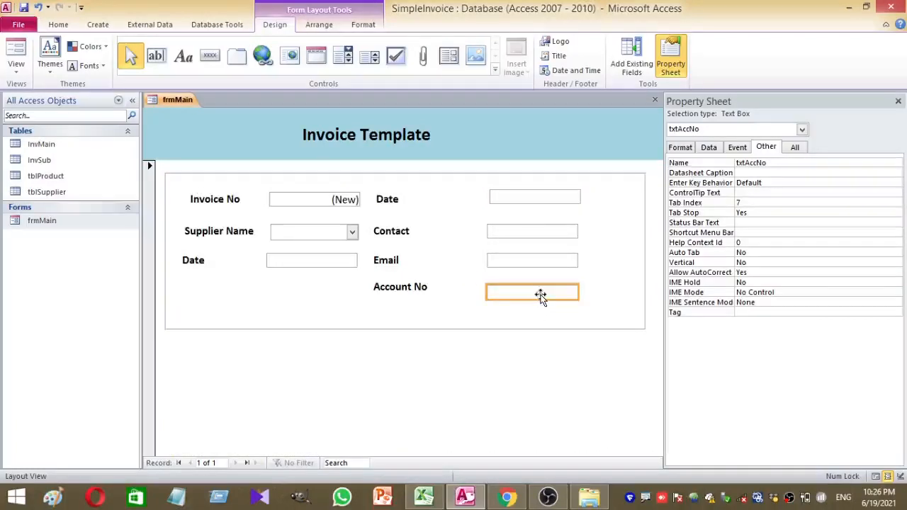
Shift the right-column Date, Contact, Email and Account No labels right toward their boxes
click(386, 200)
drag(392, 202, 402, 197)
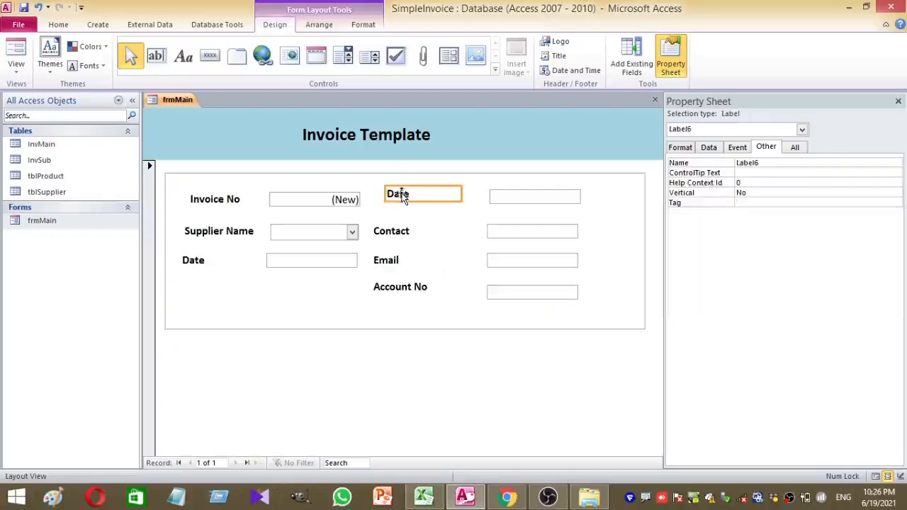
click(399, 236)
drag(407, 232, 422, 231)
drag(385, 265, 433, 292)
click(394, 293)
mouse_move(405, 196)
mouse_down()
mouse_move(419, 199)
mouse_move(412, 200)
mouse_up()
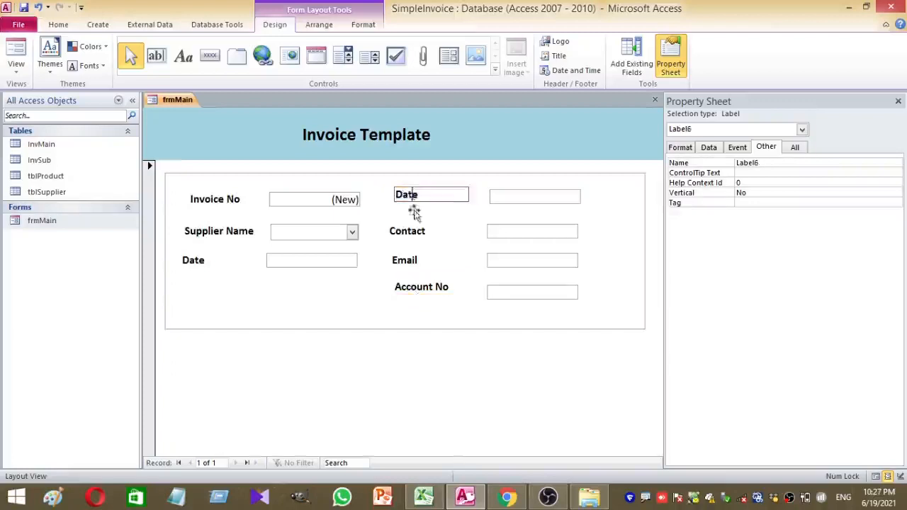
click(423, 287)
mouse_move(421, 287)
mouse_down()
mouse_move(413, 289)
mouse_move(430, 287)
mouse_up()
Line up the Account No label with the Contact label above it
click(417, 230)
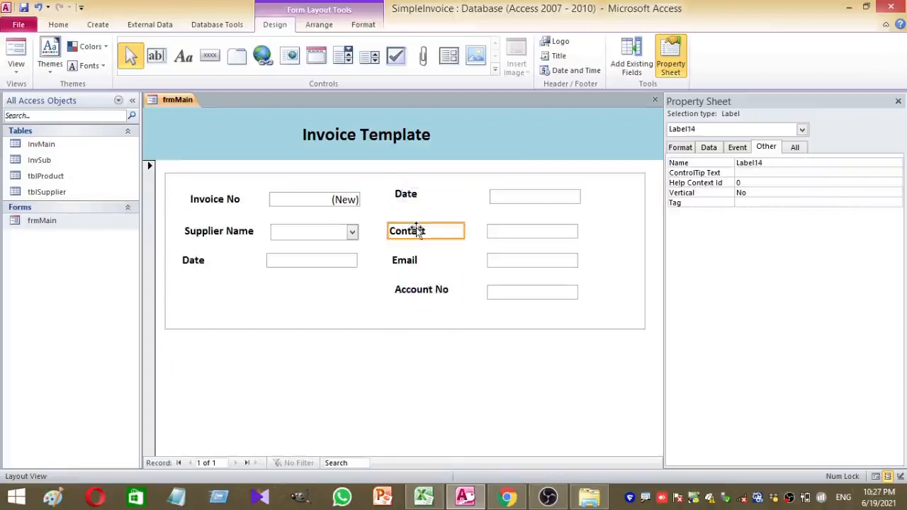
click(422, 248)
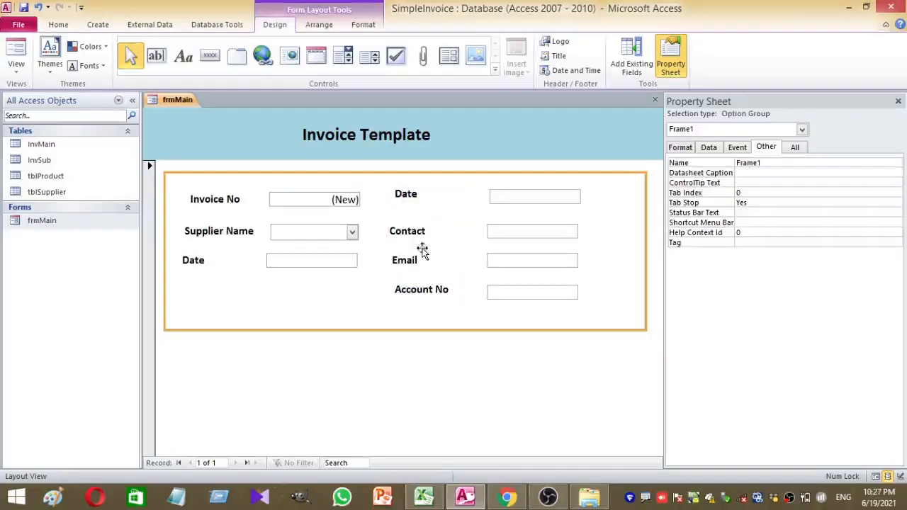
click(406, 293)
drag(401, 295, 394, 297)
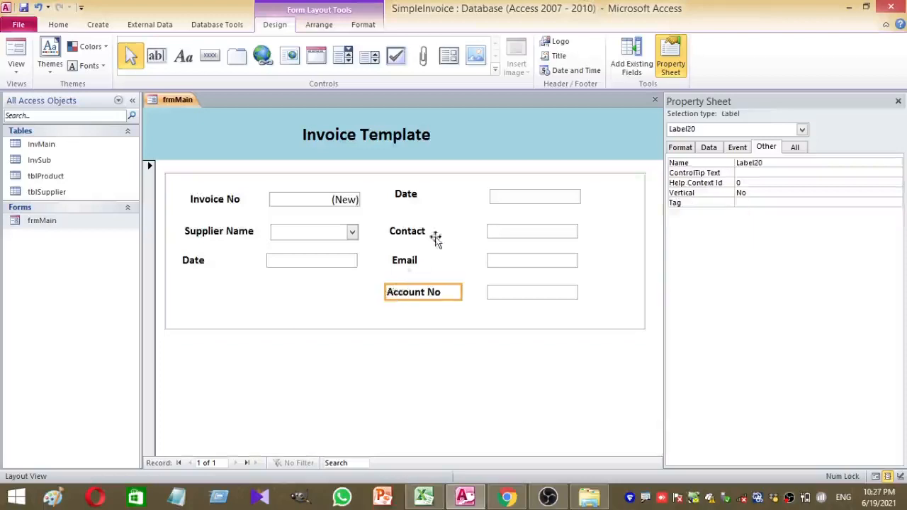
drag(432, 294, 435, 293)
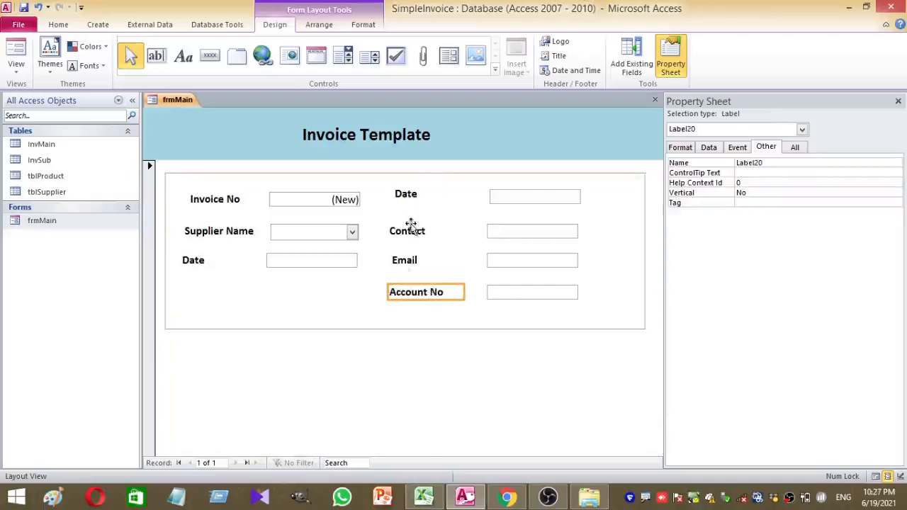
Move the left Date and Supplier Name labels down level with their controls
click(512, 198)
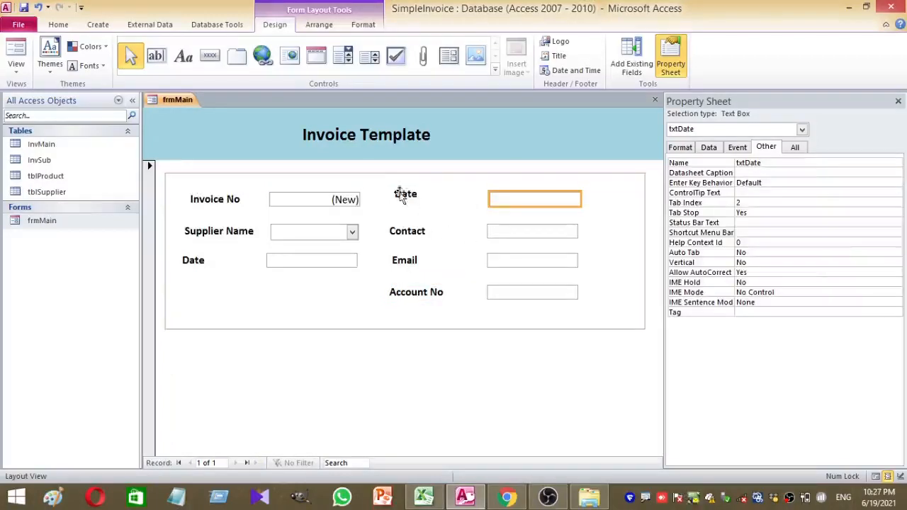
click(402, 197)
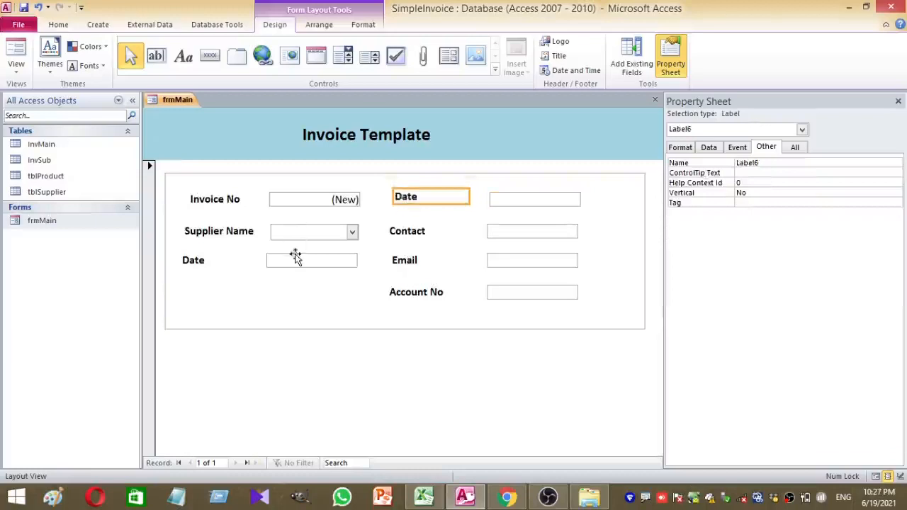
click(296, 259)
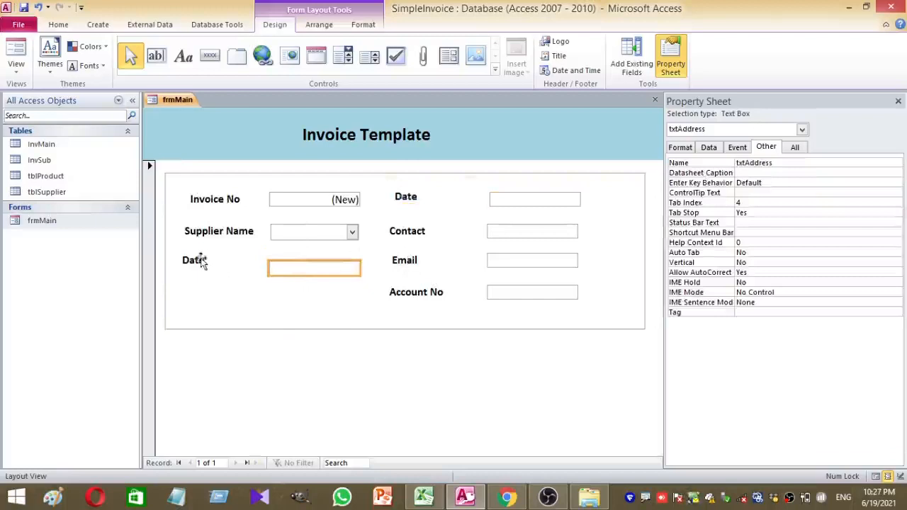
drag(203, 260, 203, 274)
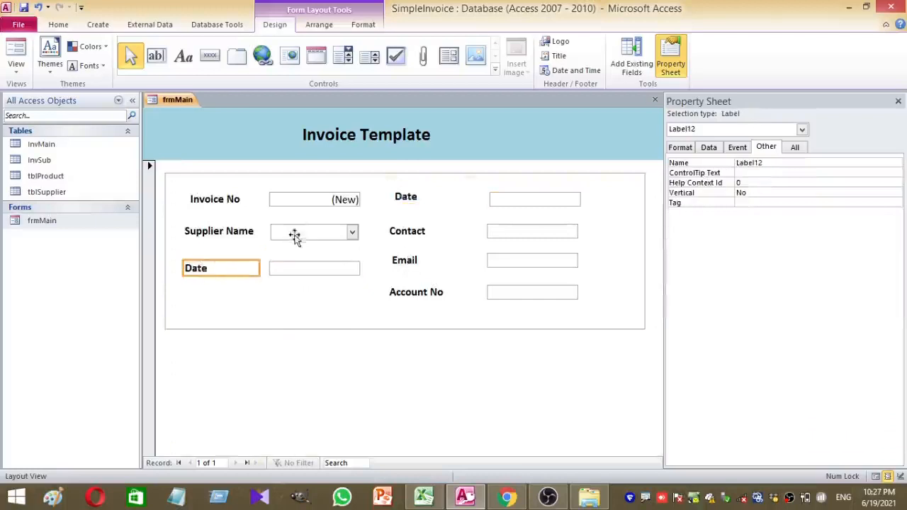
click(301, 236)
drag(229, 234, 229, 244)
click(297, 196)
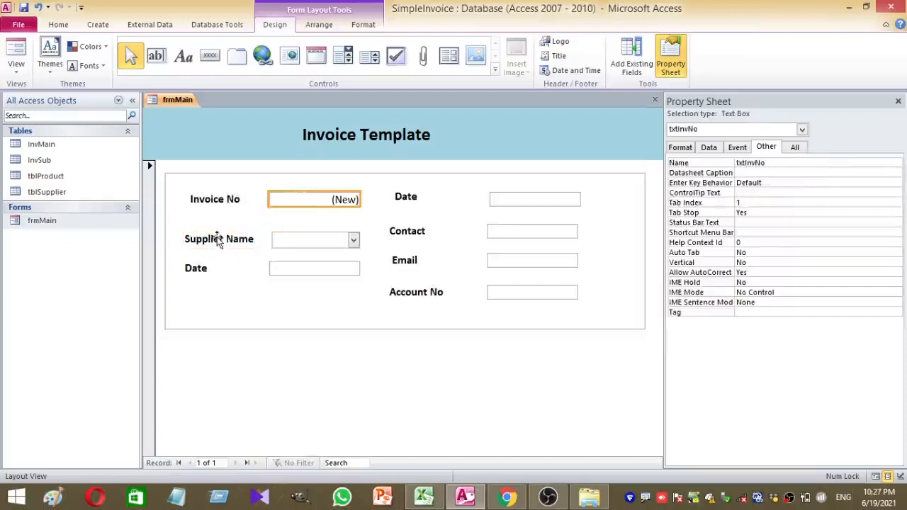
Align the Invoice No label and text box on the same row
drag(216, 192, 213, 202)
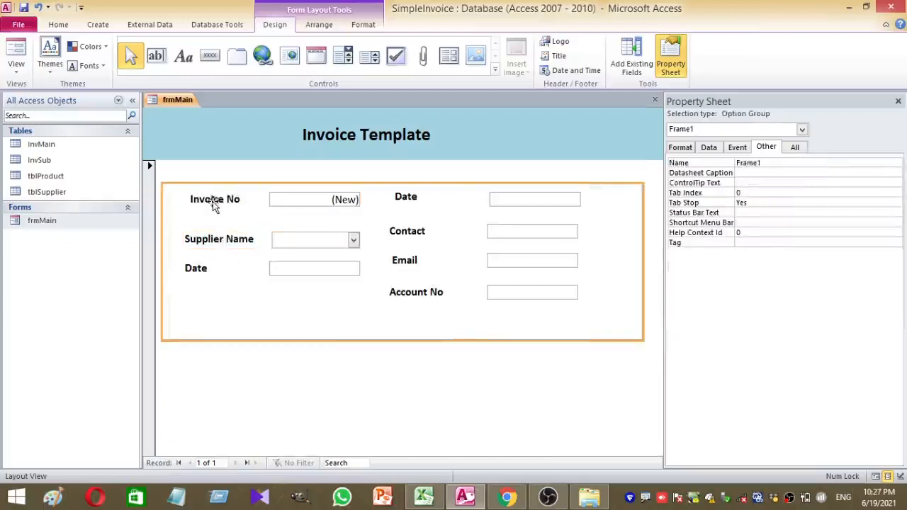
click(215, 200)
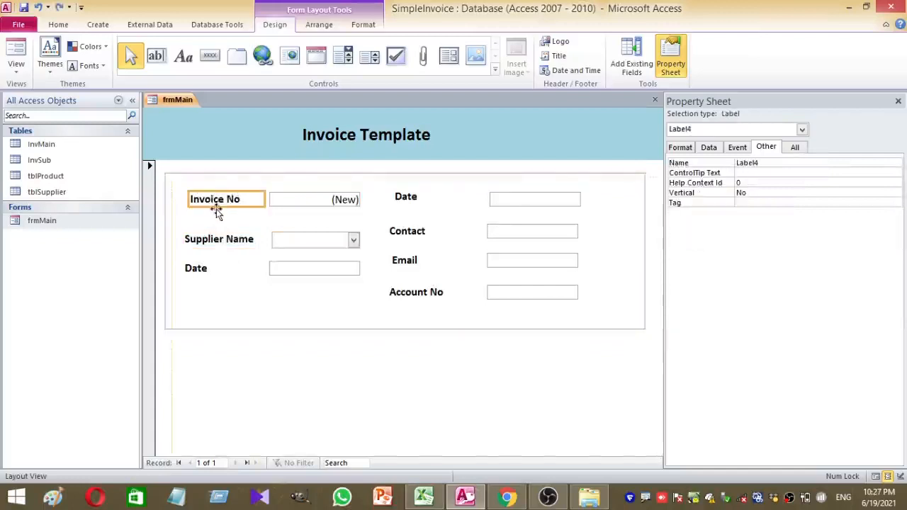
drag(216, 211, 209, 203)
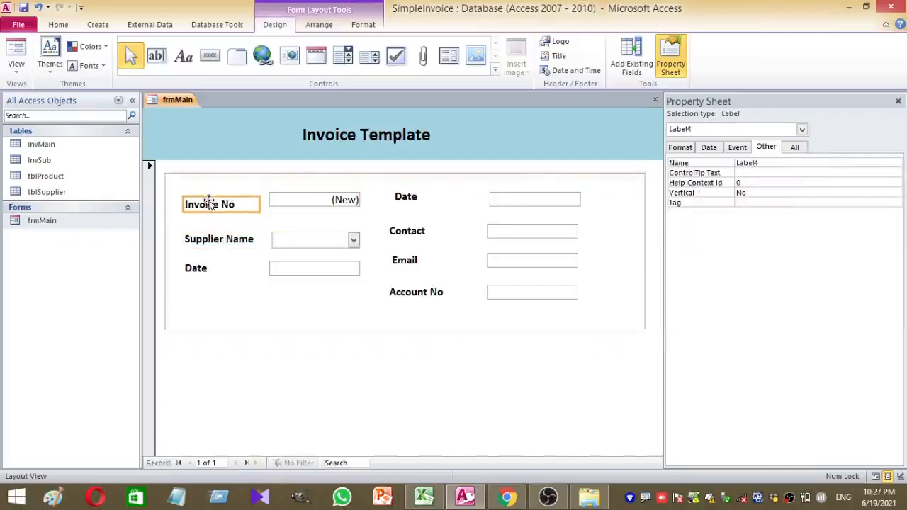
click(301, 196)
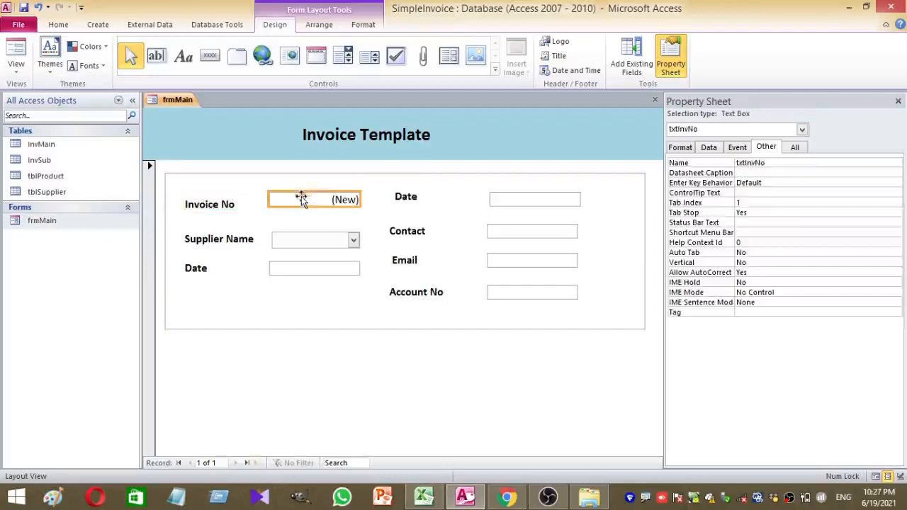
drag(301, 197, 301, 199)
Nudge the left Date box slightly left, then show frmMain in Form View
click(312, 241)
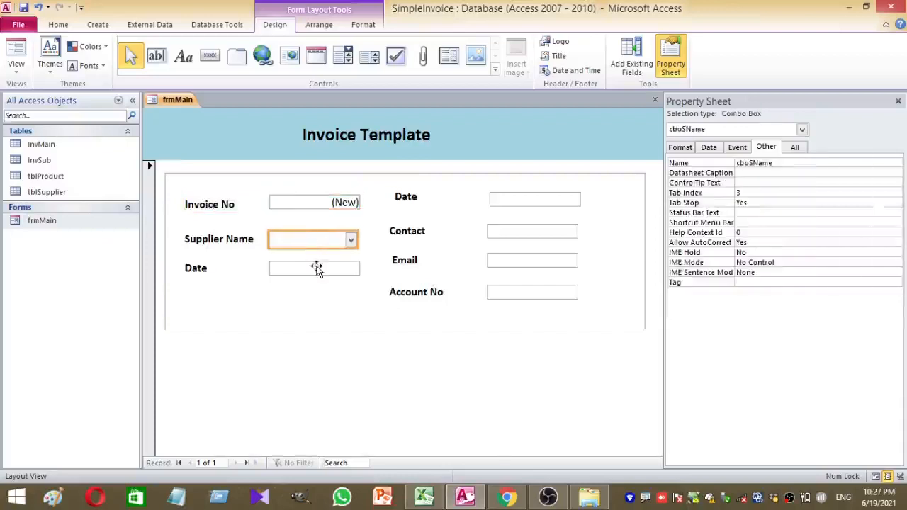
click(316, 269)
click(330, 286)
click(340, 274)
click(340, 286)
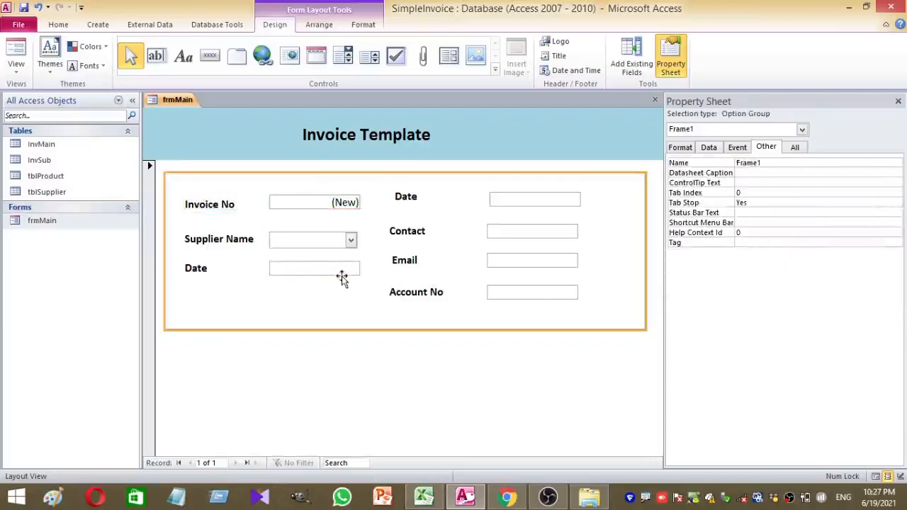
click(341, 276)
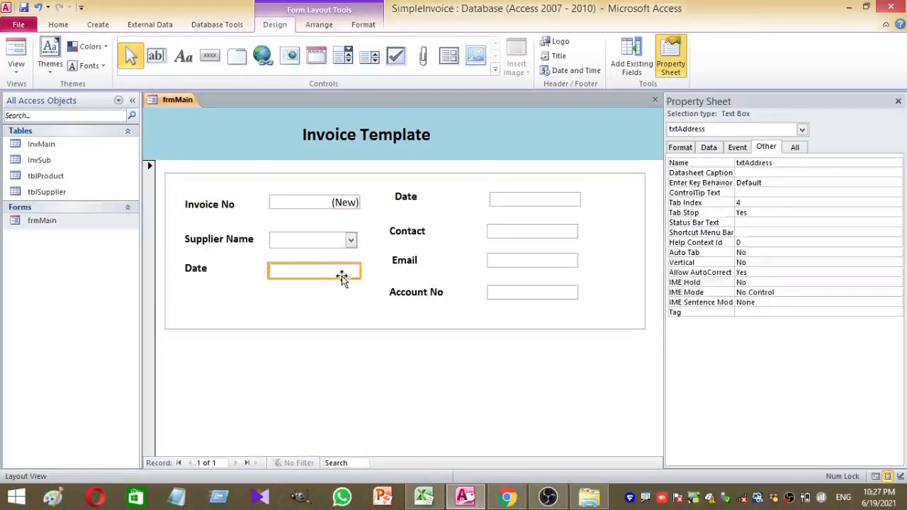
click(341, 300)
click(354, 240)
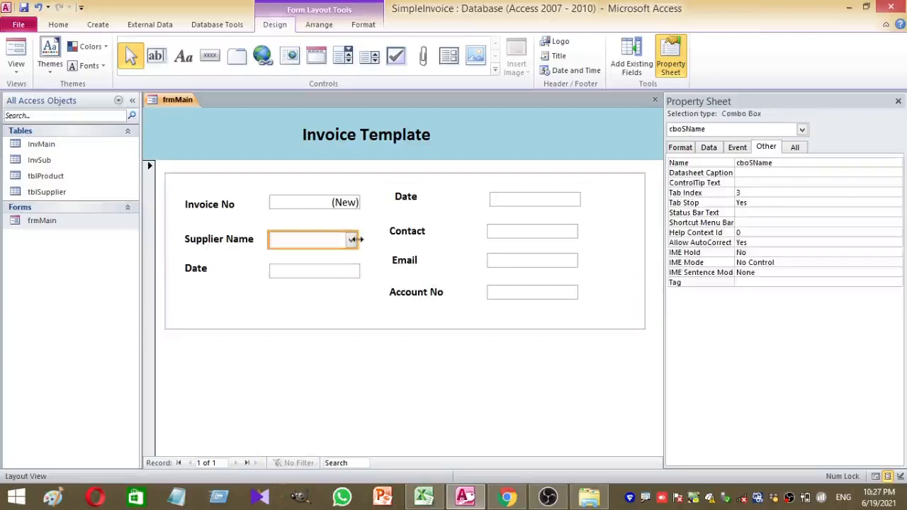
click(341, 275)
click(375, 358)
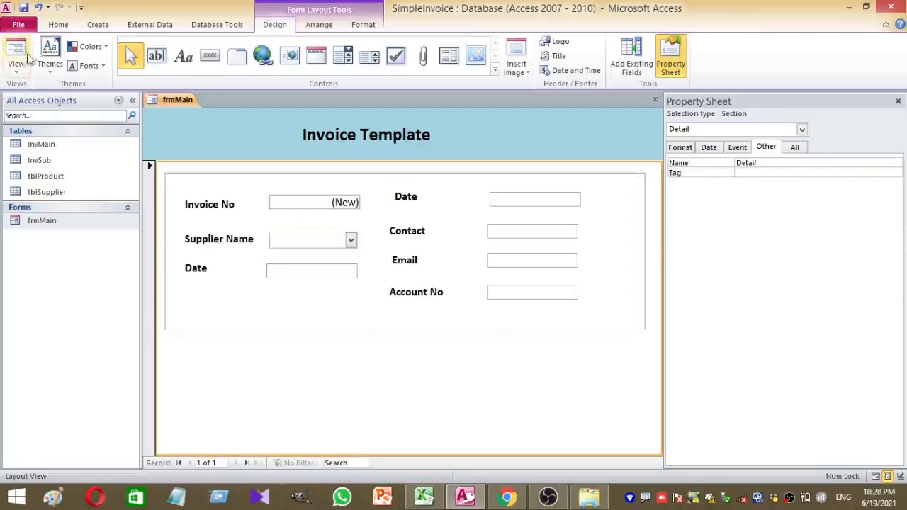
click(17, 65)
click(34, 91)
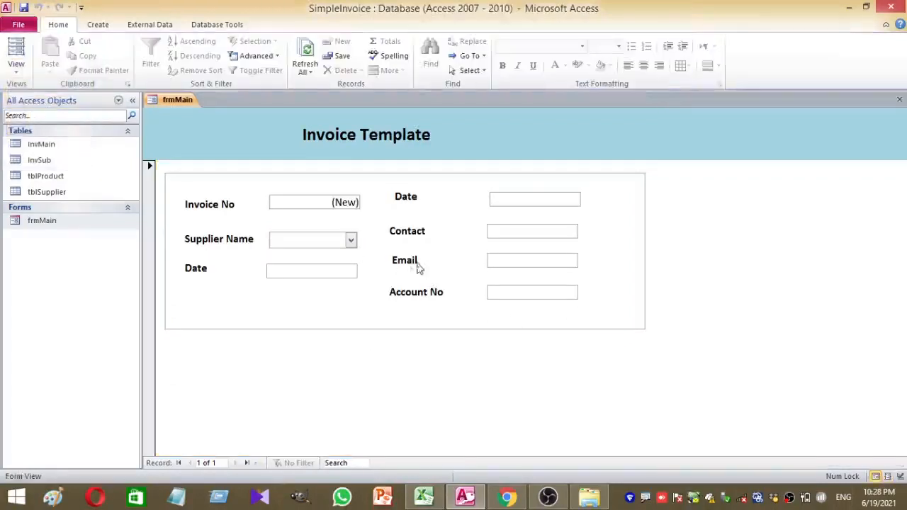
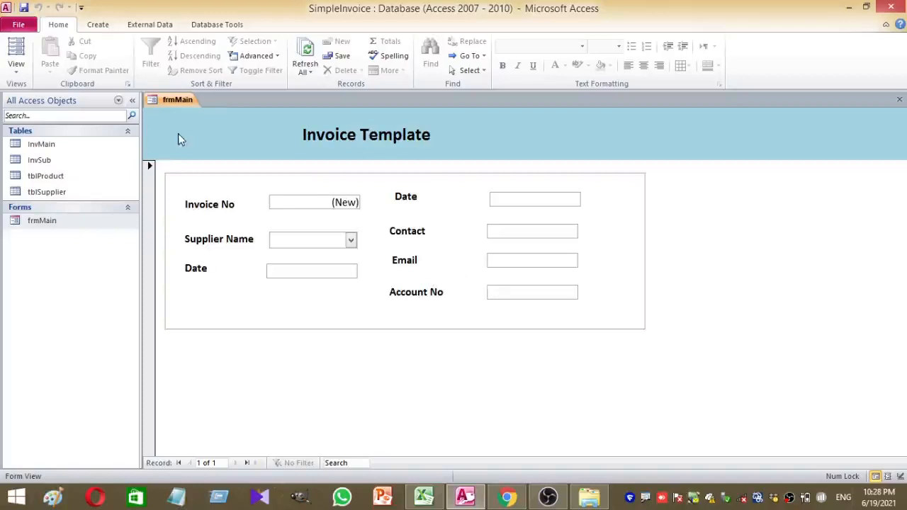
Close the frmMain invoice form from its document tab's shortcut menu
right_click(182, 103)
click(194, 119)
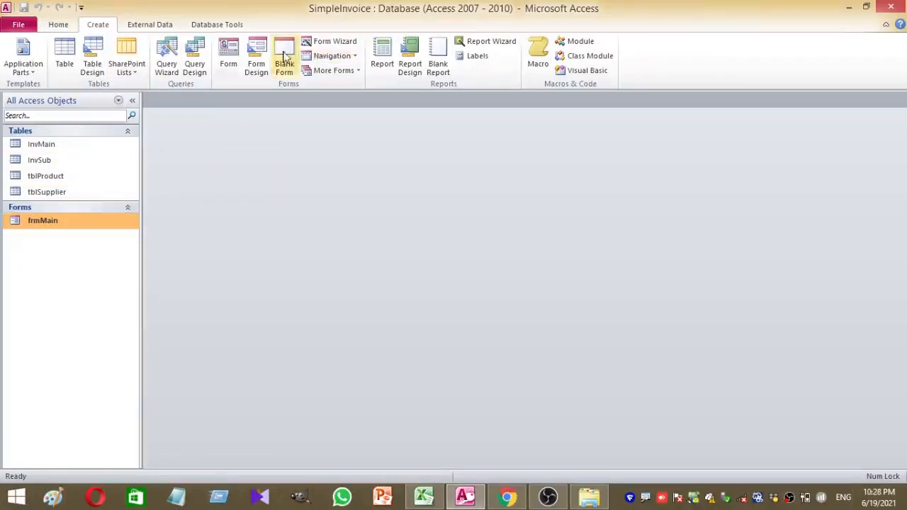
Create a blank form, save it as frmSub, and switch it to Design View
click(284, 63)
key(ctrl+s)
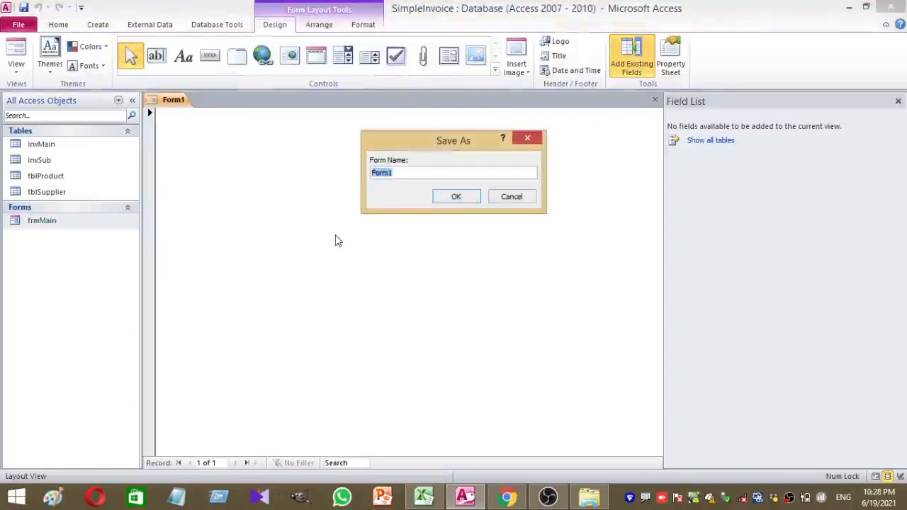
text(frmSub)
key(Return)
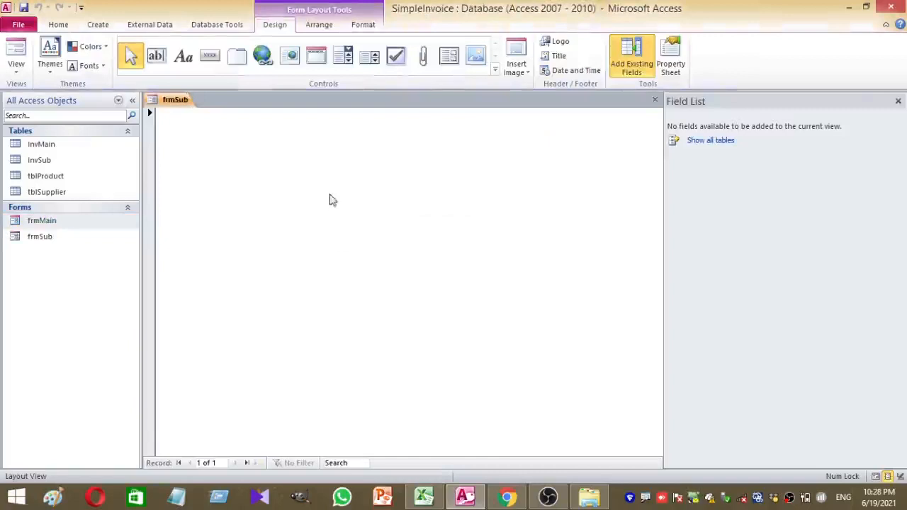
right_click(330, 195)
click(380, 238)
scroll(364, 320, down, 3)
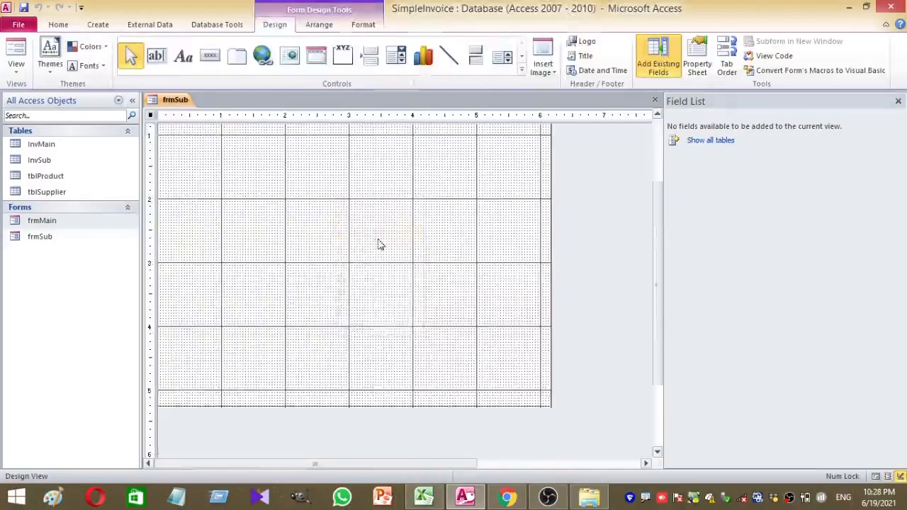
Shrink the Detail section and add Form Header and Form Footer sections
right_click(371, 222)
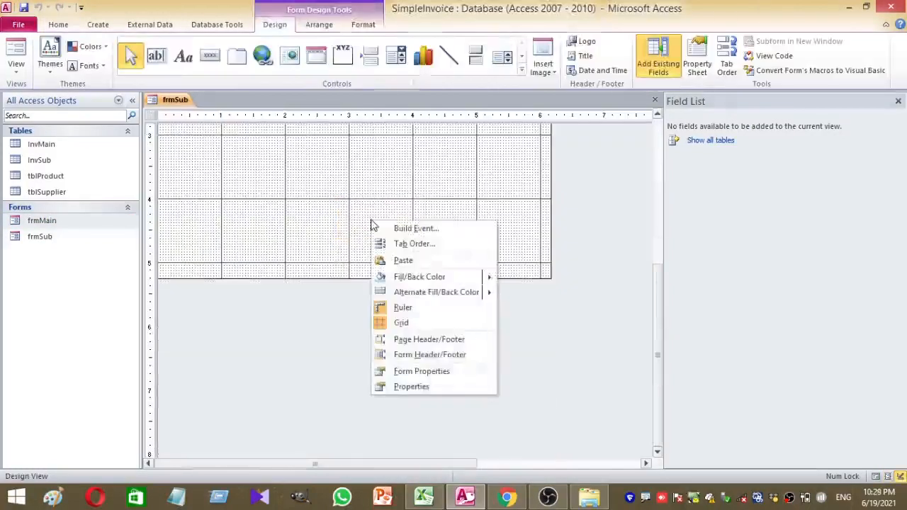
click(345, 199)
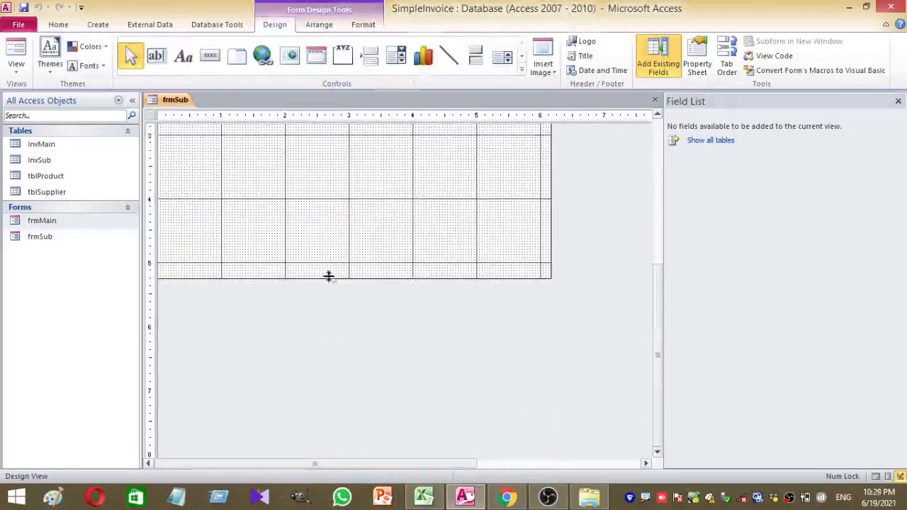
drag(328, 277, 335, 170)
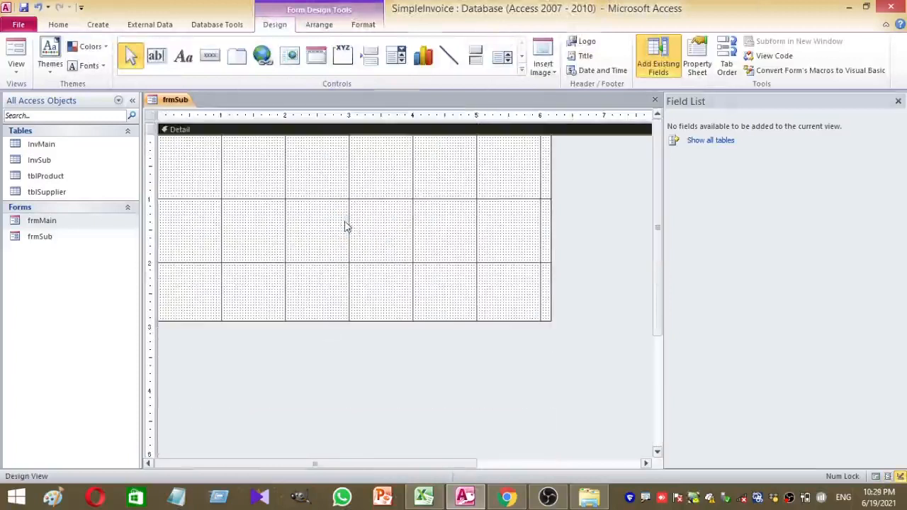
drag(335, 319, 342, 183)
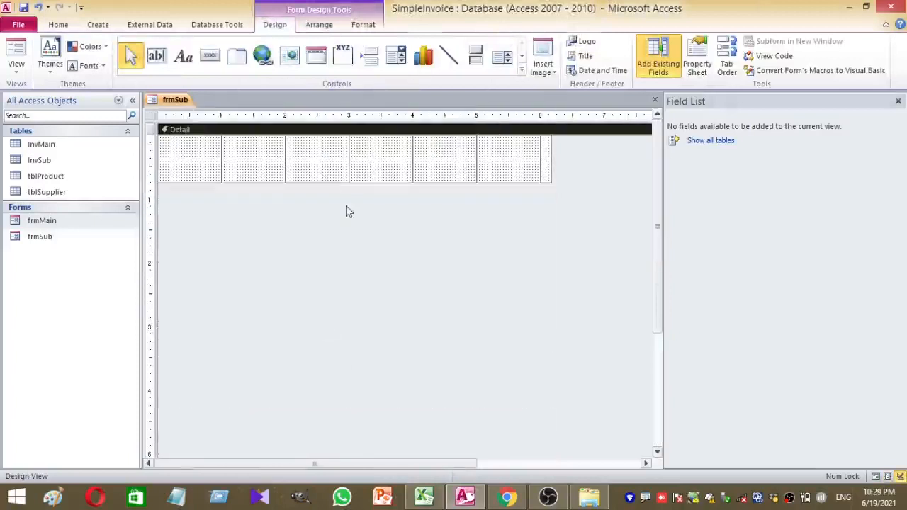
right_click(338, 172)
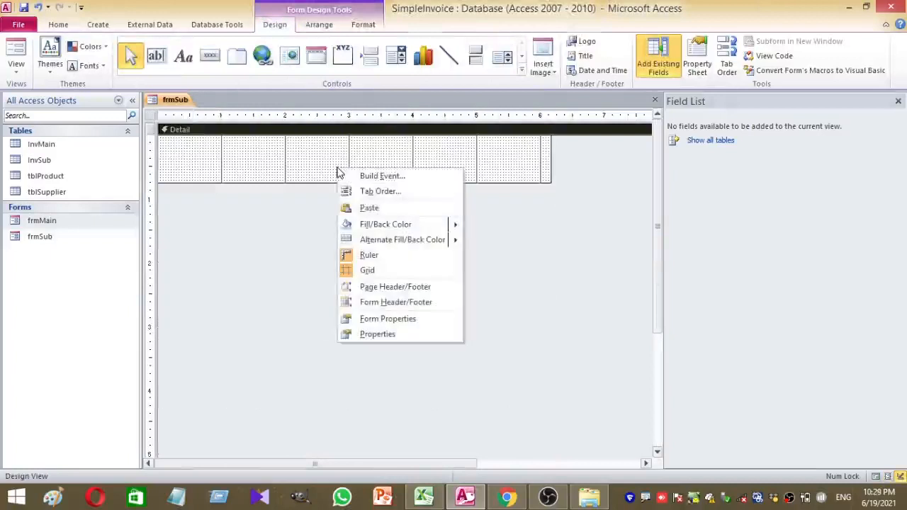
click(380, 303)
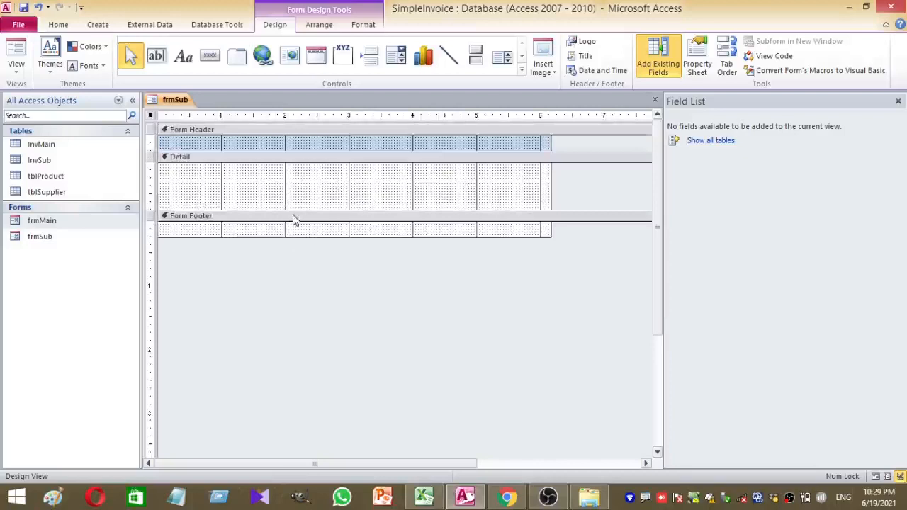
mouse_move(308, 206)
mouse_down()
mouse_move(307, 180)
mouse_move(309, 202)
mouse_up()
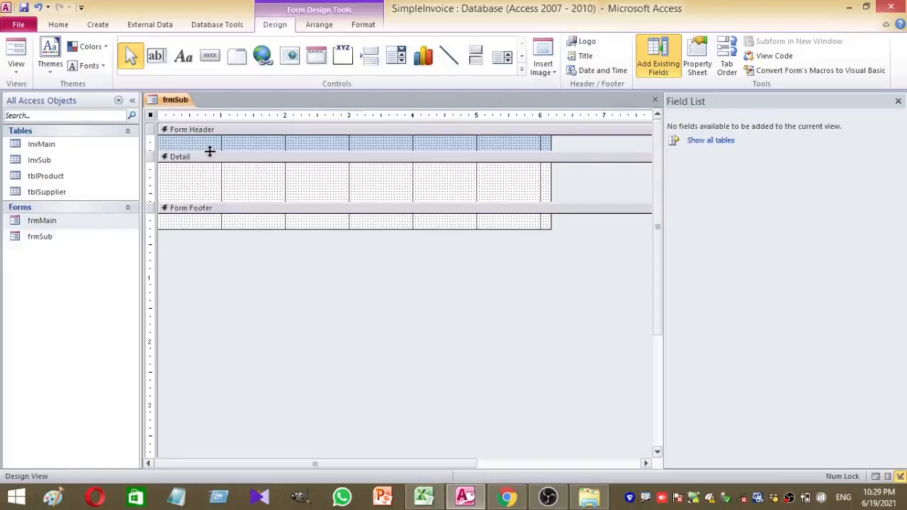
Make the Form Header section slightly taller and select the whole form
click(521, 72)
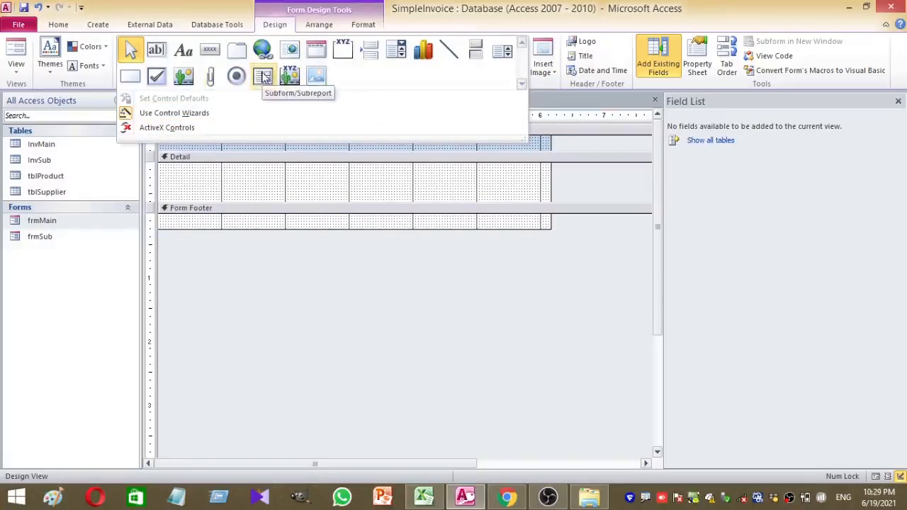
click(269, 257)
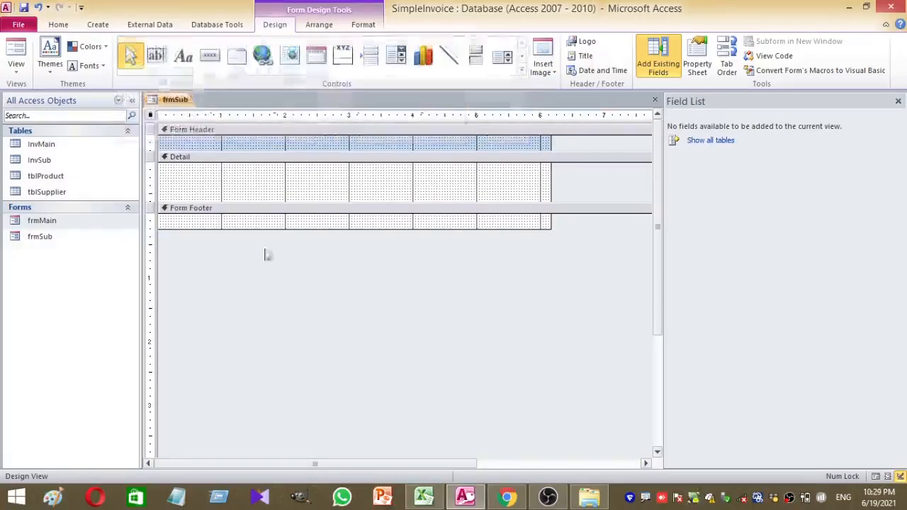
drag(263, 150, 262, 158)
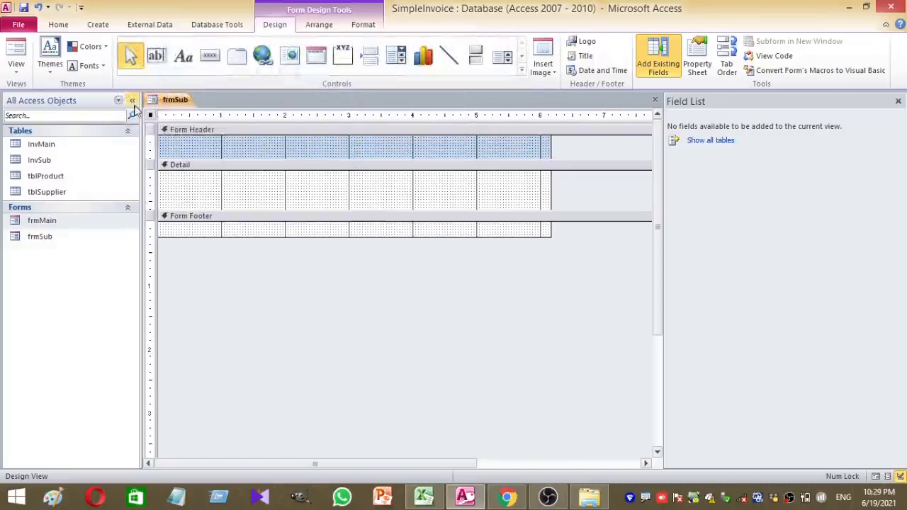
right_click(266, 190)
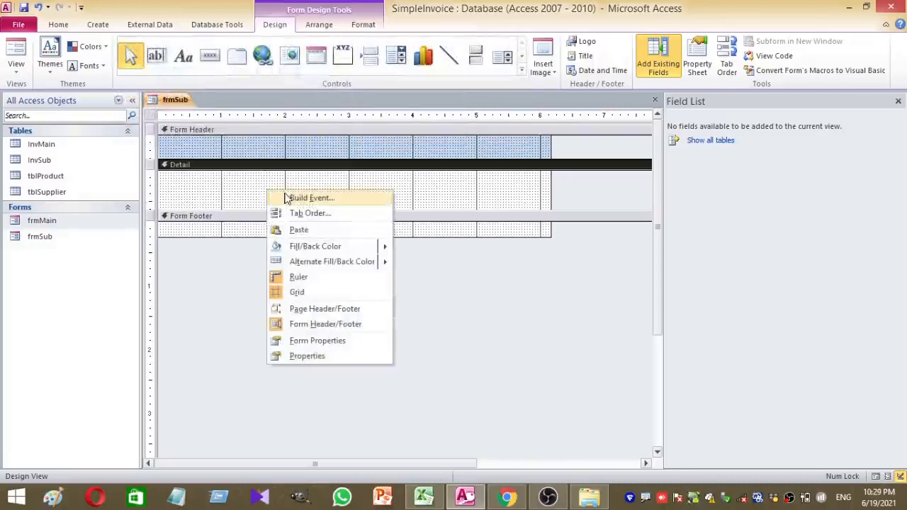
click(155, 119)
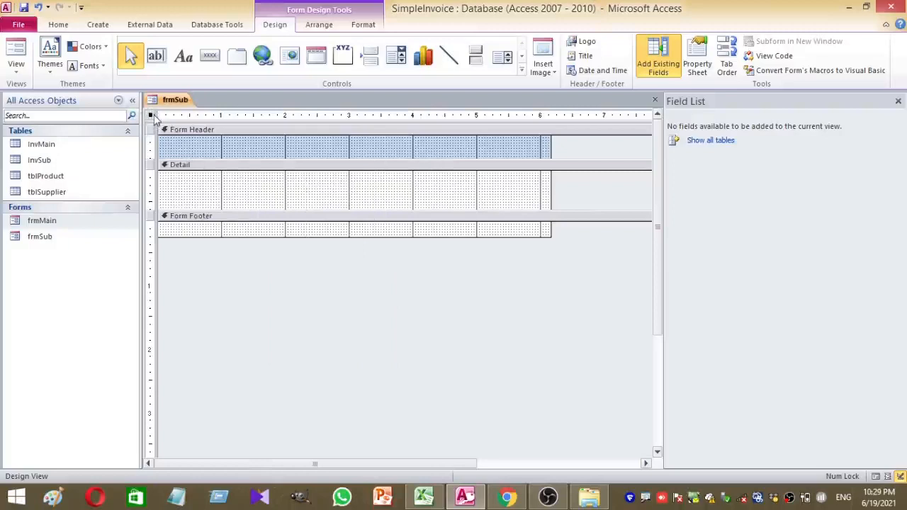
Set frmSub's Record Source to InvSub, preview it in Form View, then return to Design View
right_click(155, 119)
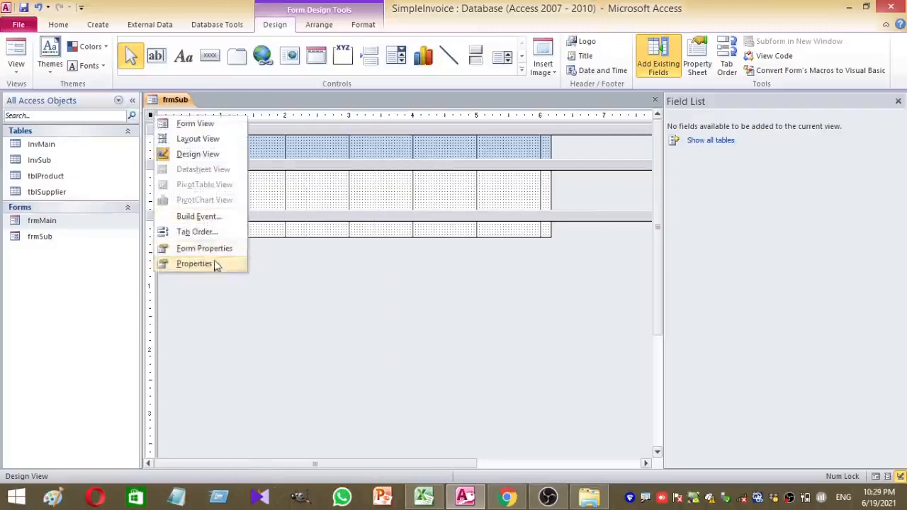
click(194, 263)
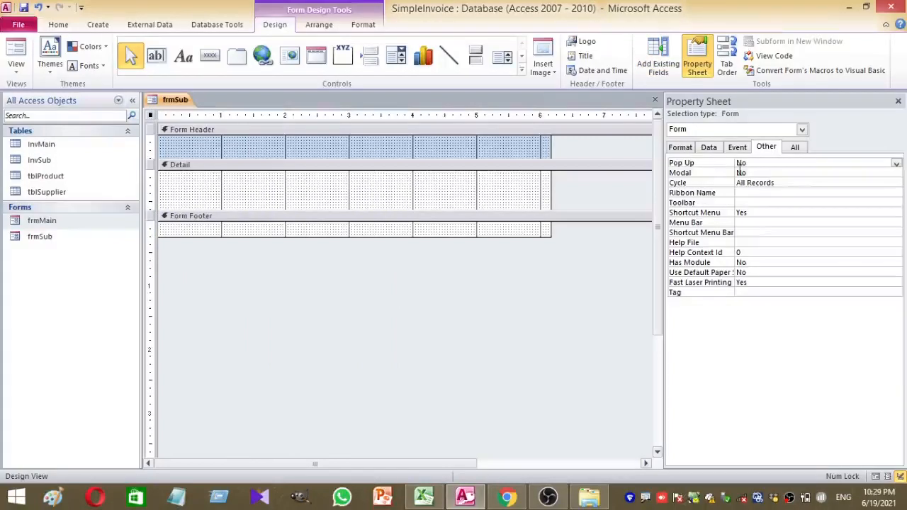
click(710, 149)
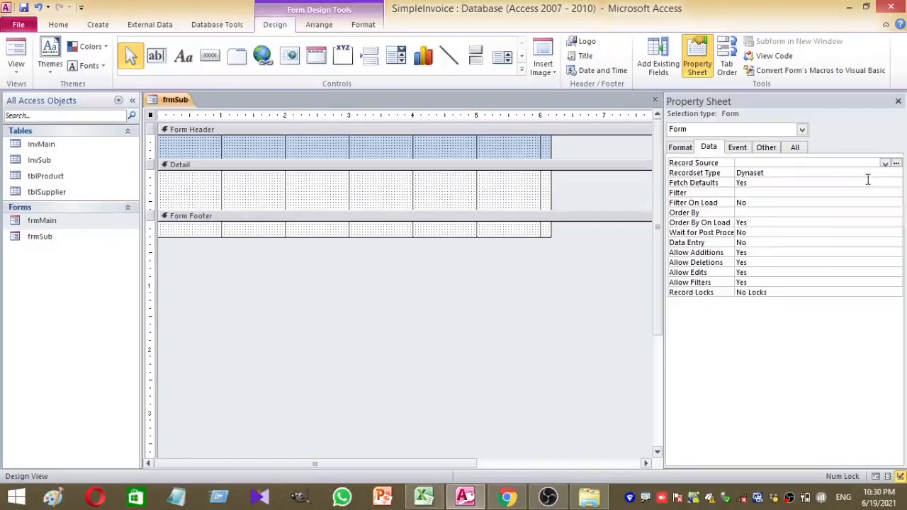
click(885, 163)
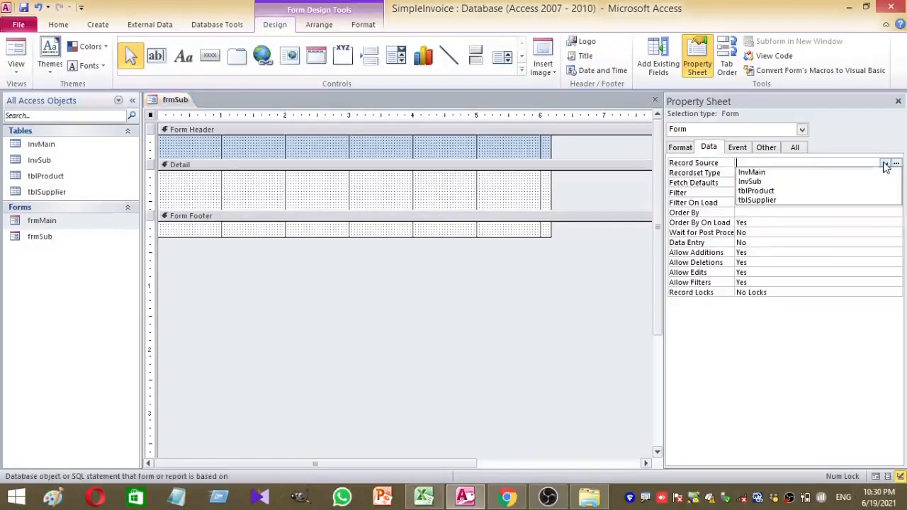
click(775, 182)
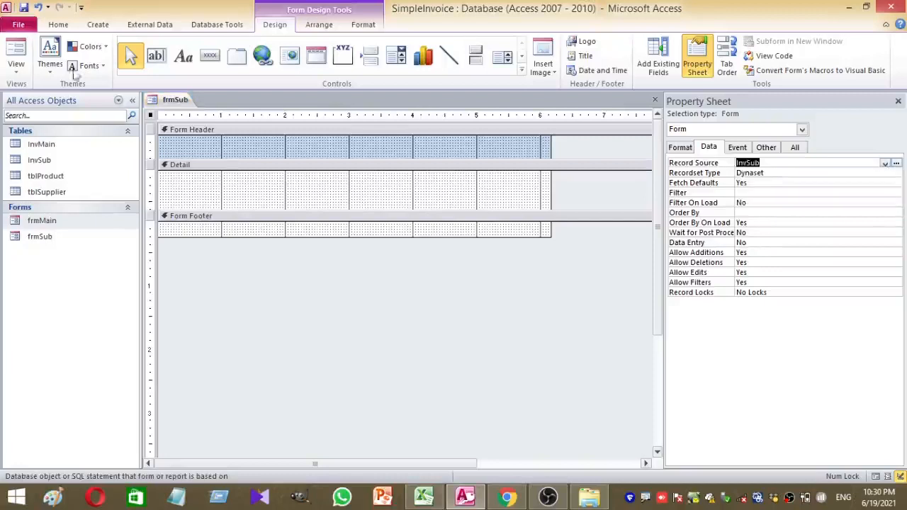
click(22, 56)
right_click(231, 158)
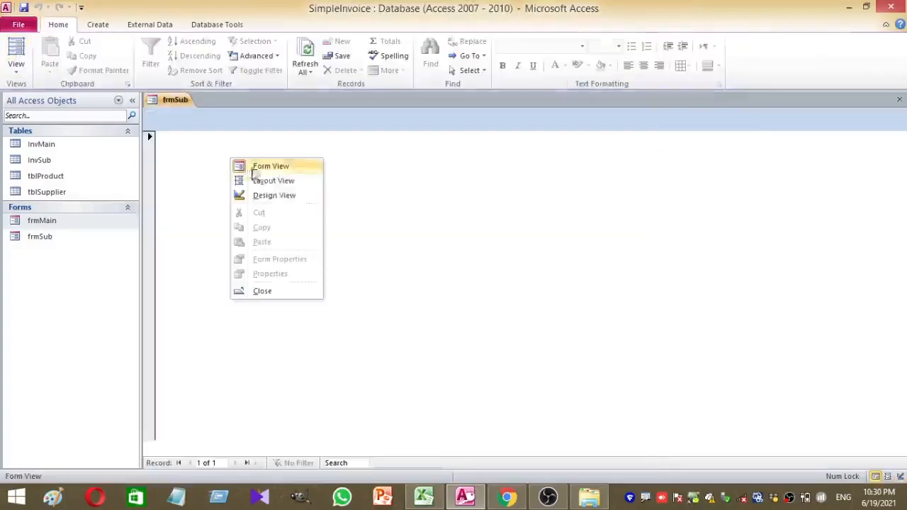
click(287, 198)
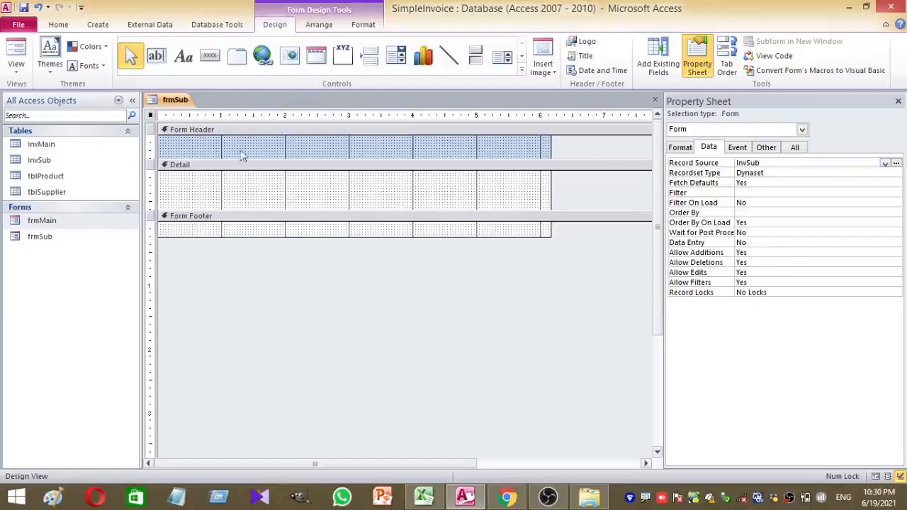
Draw a combo box in the Detail section listing Pid and PName from tblProduct
click(396, 57)
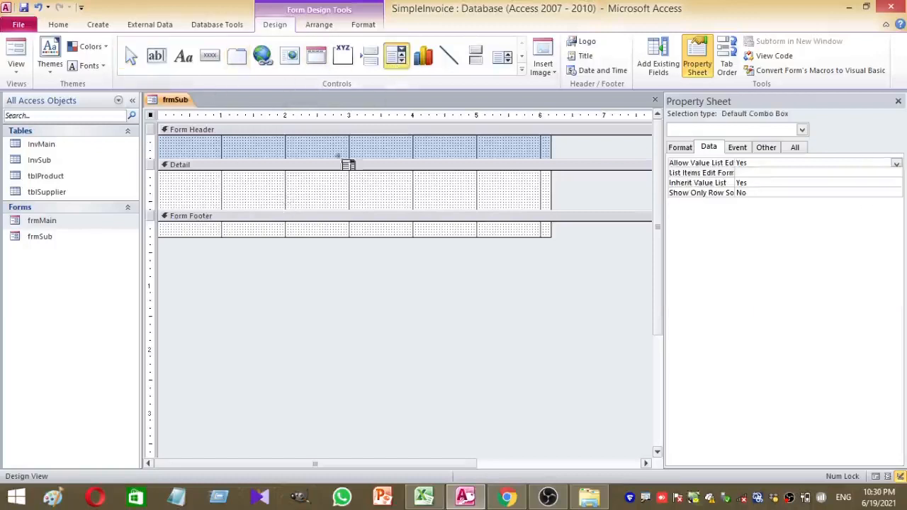
click(214, 178)
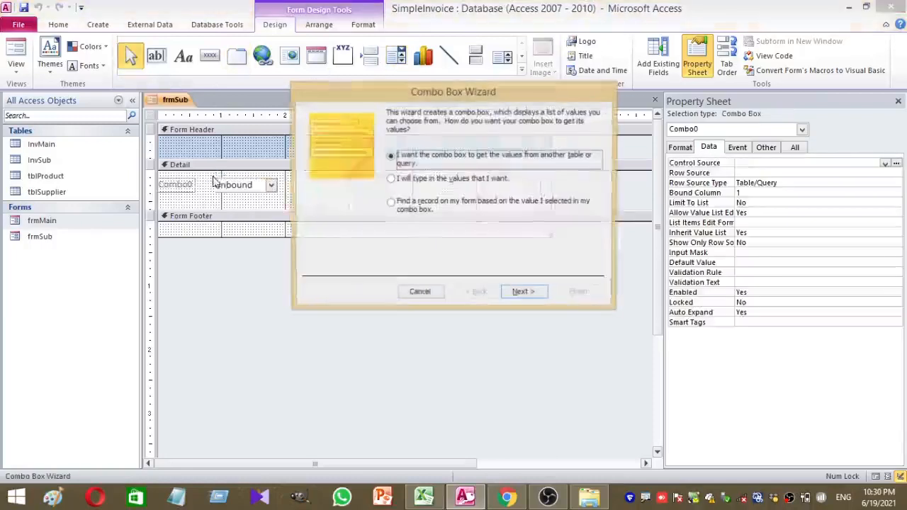
click(523, 293)
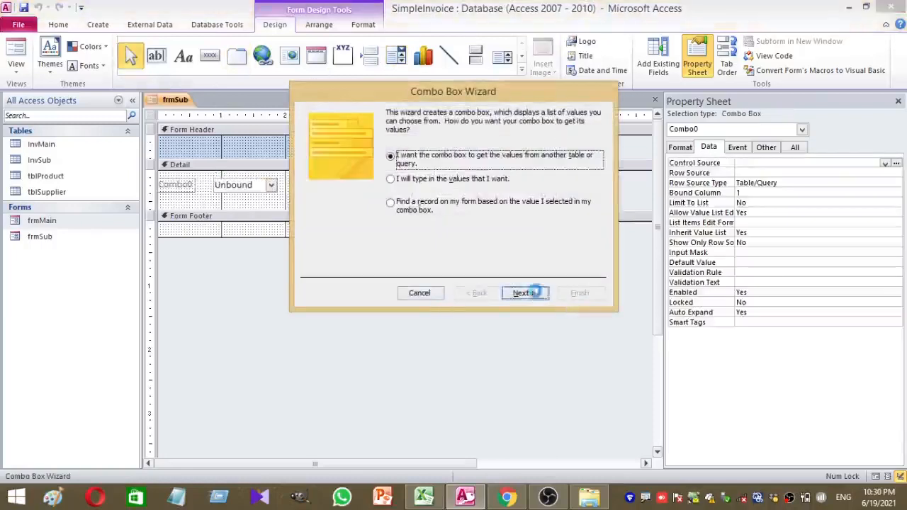
click(425, 158)
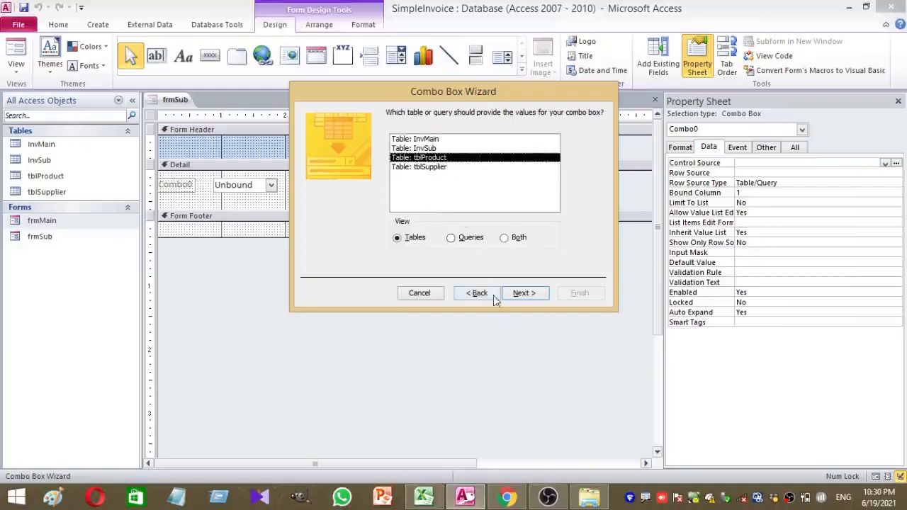
click(526, 294)
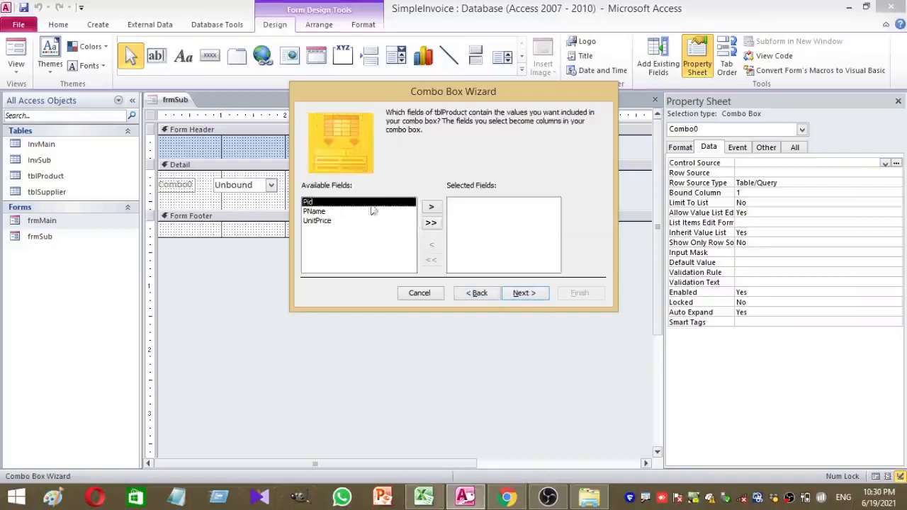
click(431, 207)
click(433, 207)
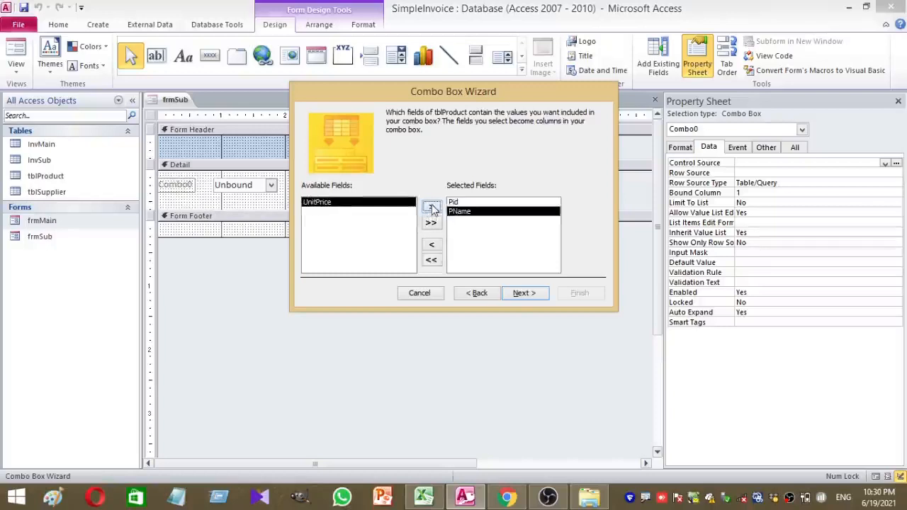
click(522, 293)
click(523, 295)
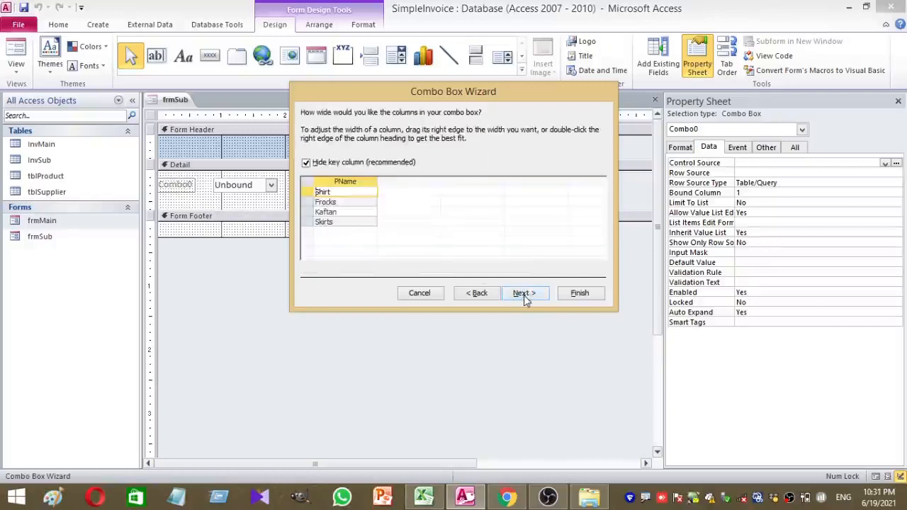
Show the Pid key column, store the Pid value, and finish the combo box wizard
click(306, 163)
click(523, 294)
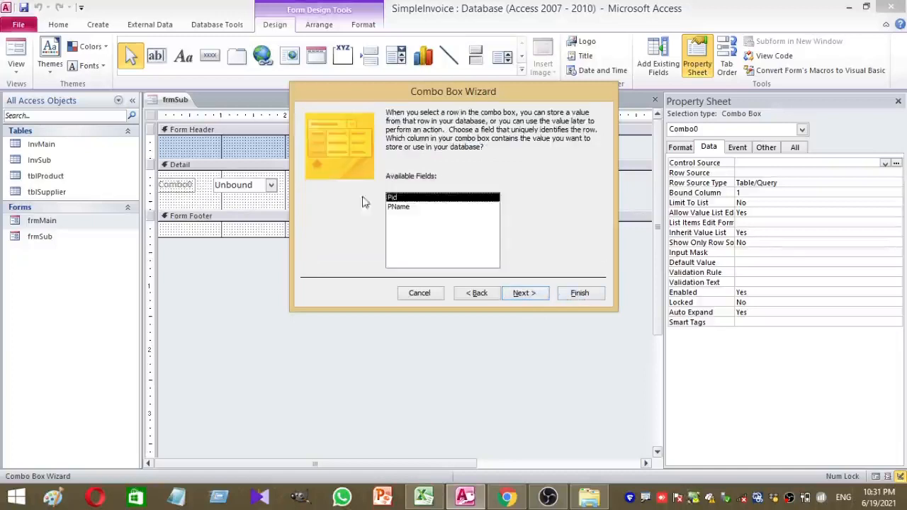
click(394, 208)
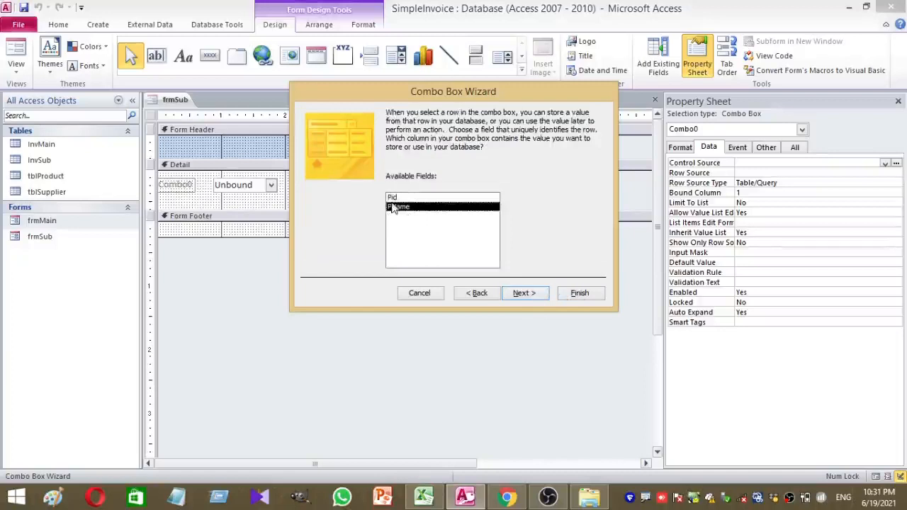
click(392, 199)
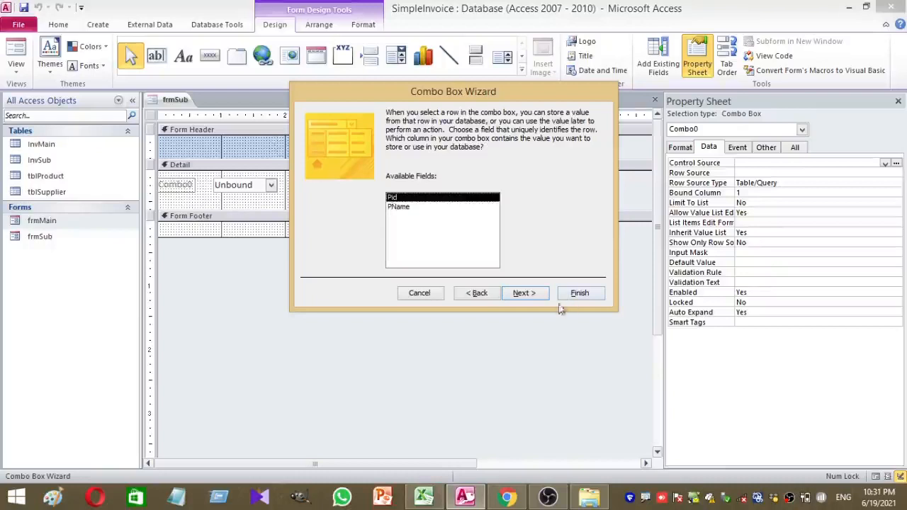
click(525, 296)
click(524, 296)
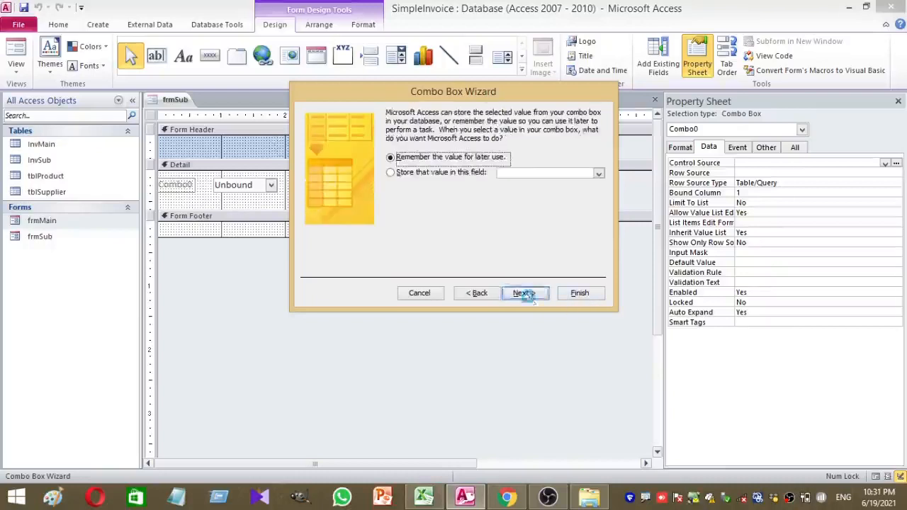
click(579, 293)
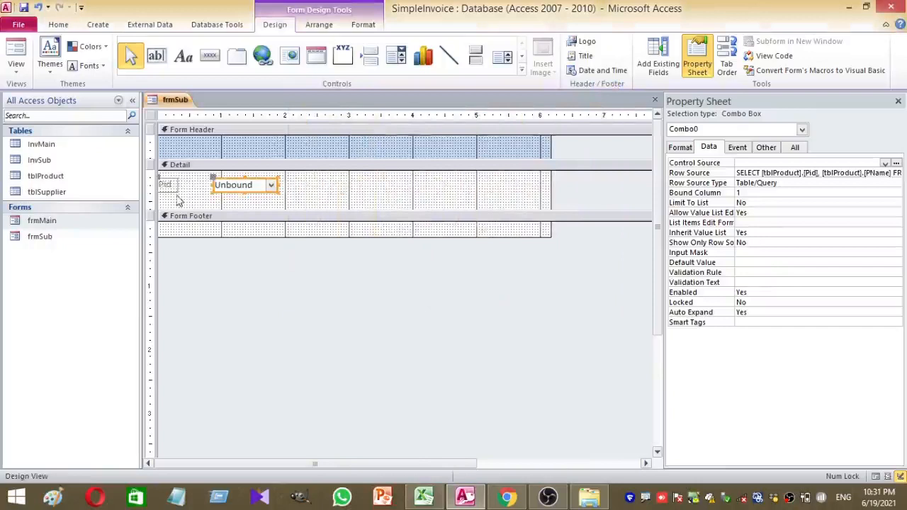
Delete the combo box's Pid label in Layout View
click(16, 64)
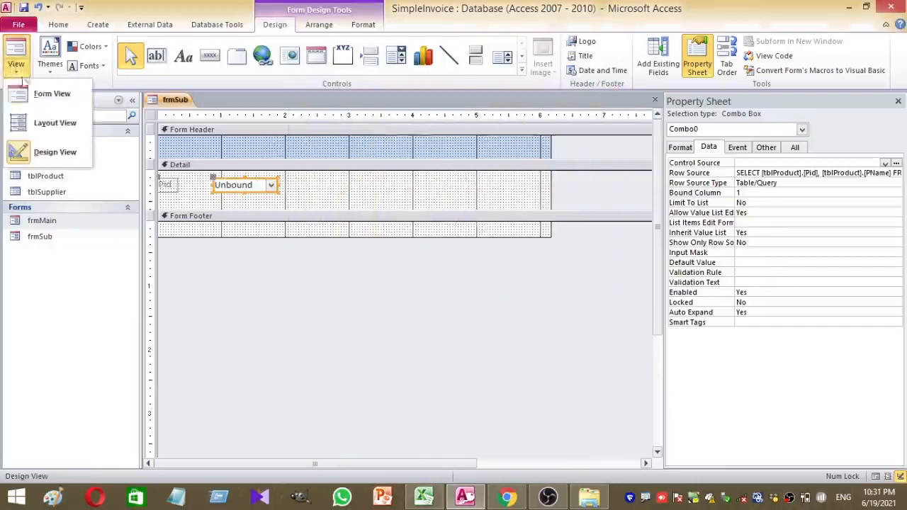
click(57, 123)
click(162, 146)
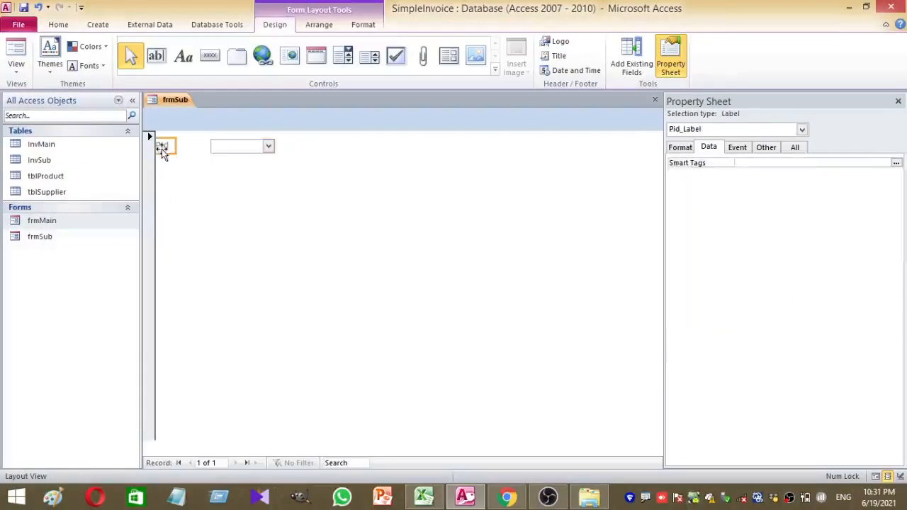
key(Delete)
Back in Design View, widen the form and move the combo box to the left edge
right_click(259, 215)
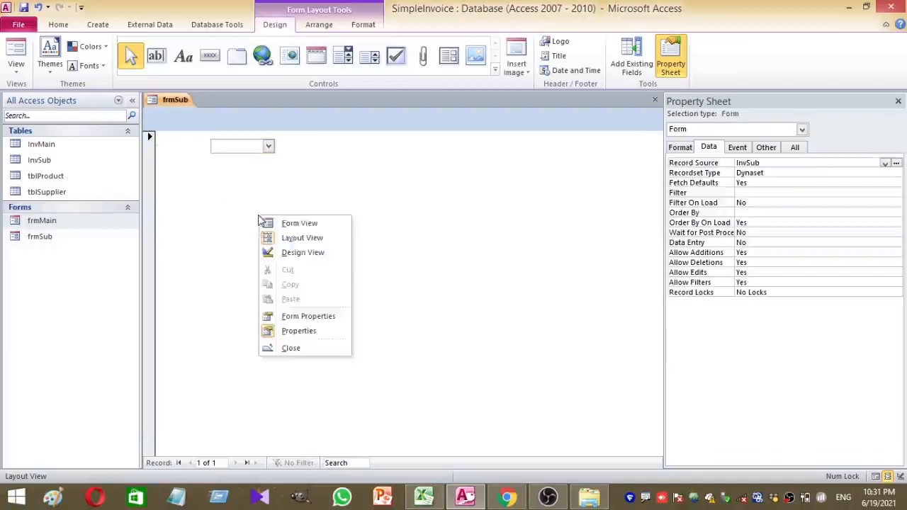
click(296, 253)
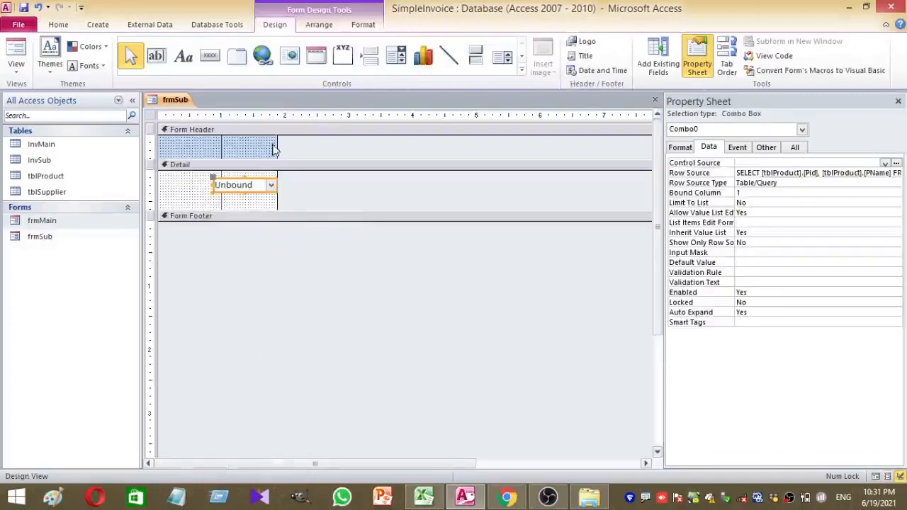
drag(277, 143, 398, 142)
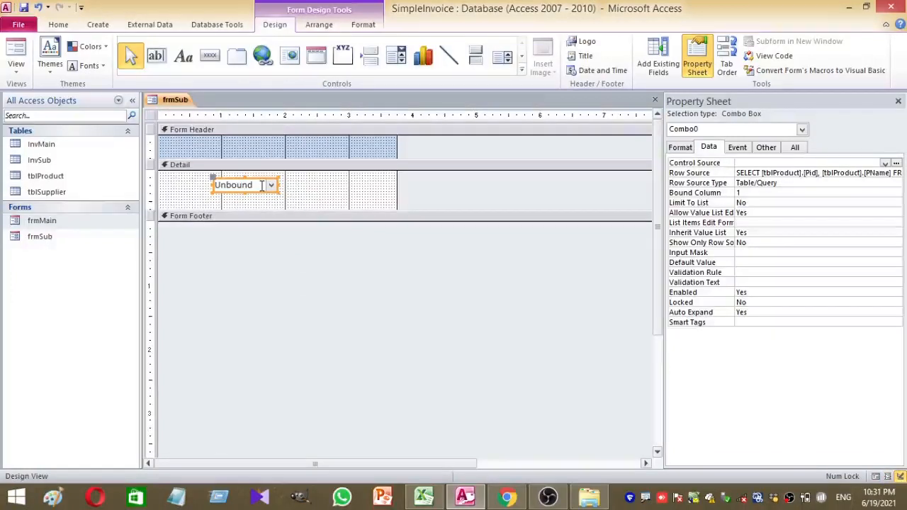
drag(267, 195, 209, 188)
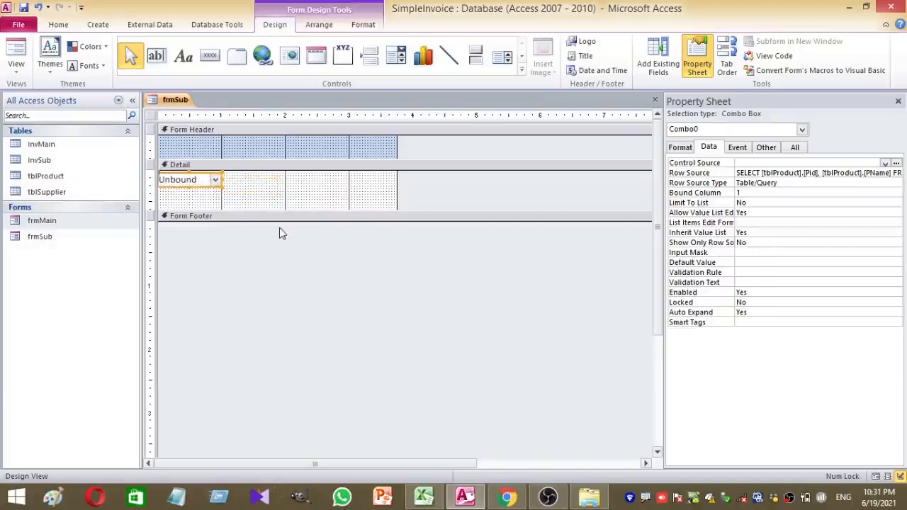
key(Up)
key(Up)
key(Up)
key(Up)
Bind the combo box's Control Source to the Pid field
click(330, 192)
click(203, 182)
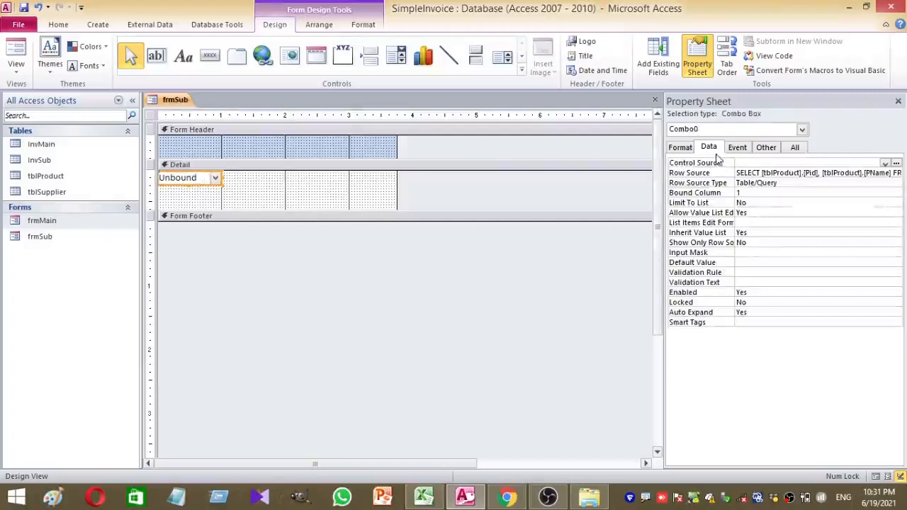
click(814, 164)
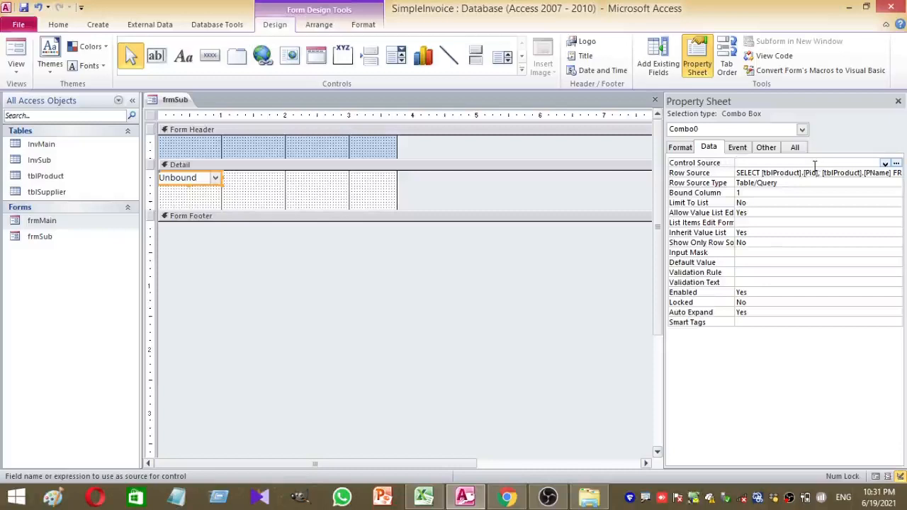
click(885, 163)
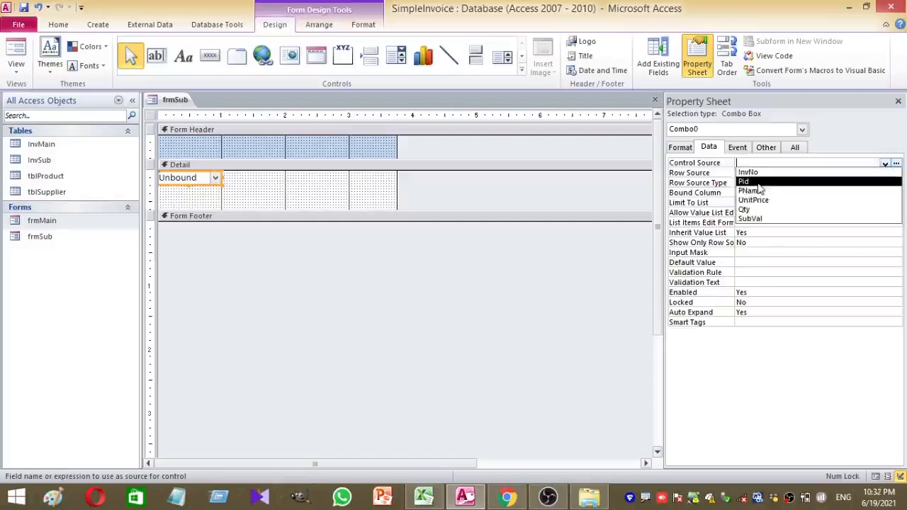
click(757, 184)
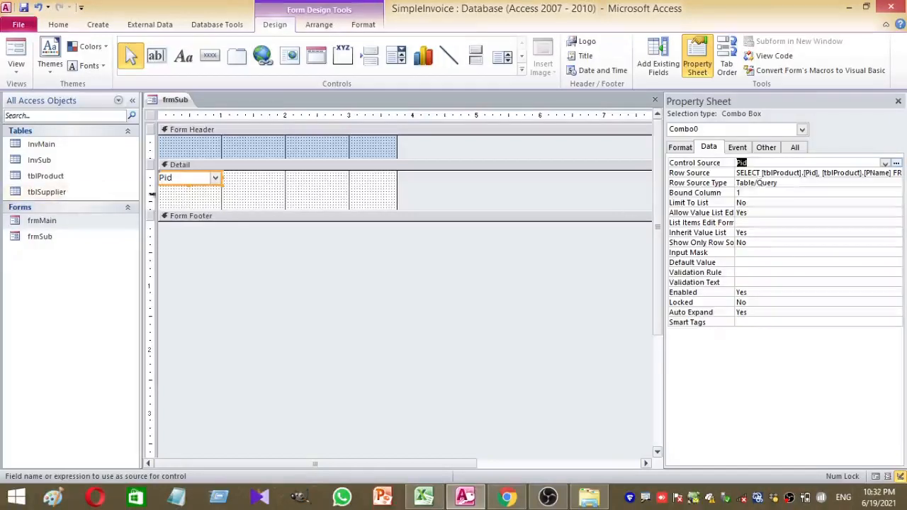
Set the combo box's font size to 12
click(206, 198)
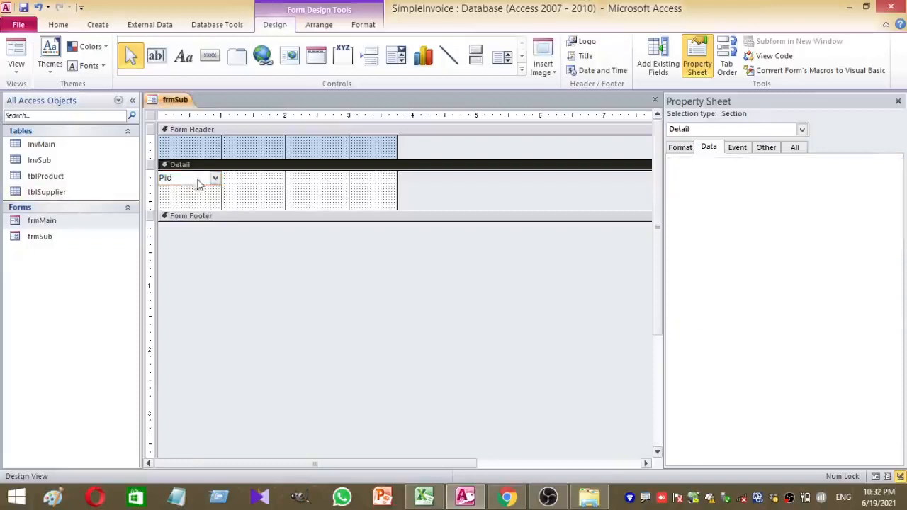
click(198, 180)
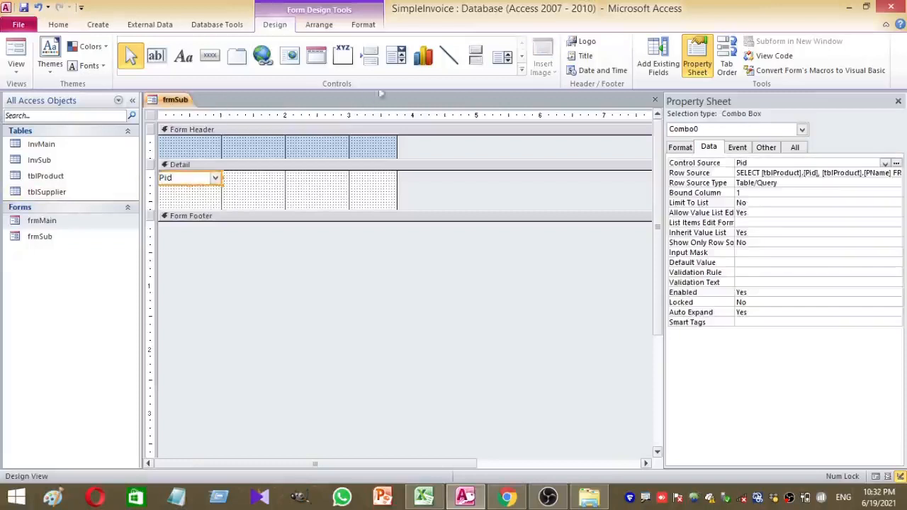
click(59, 25)
text(12)
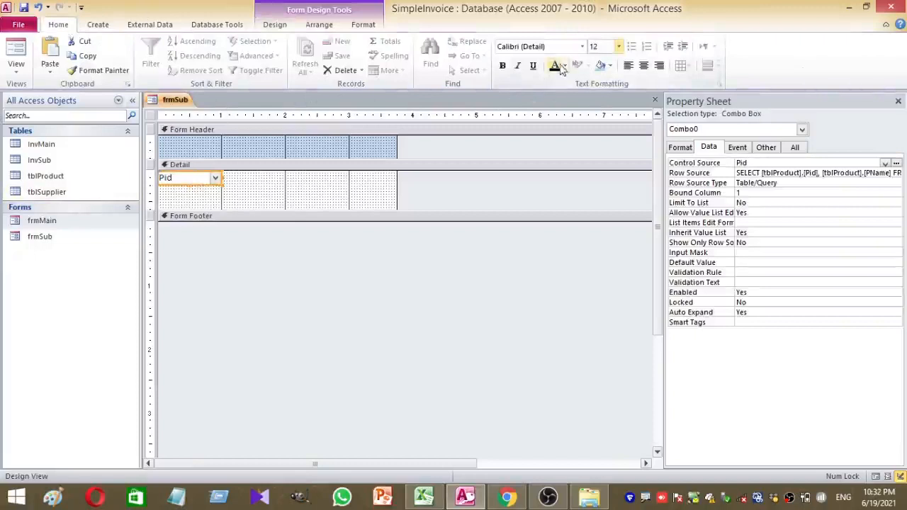
click(337, 196)
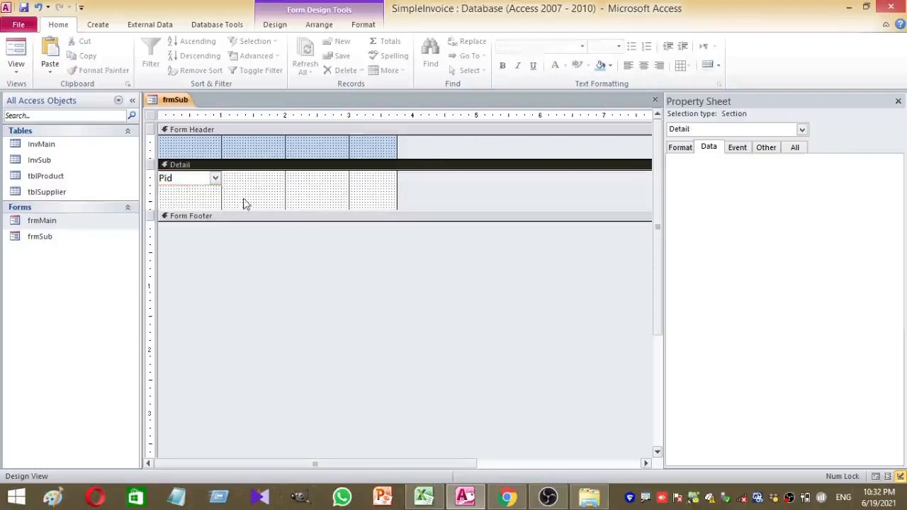
click(206, 185)
click(241, 195)
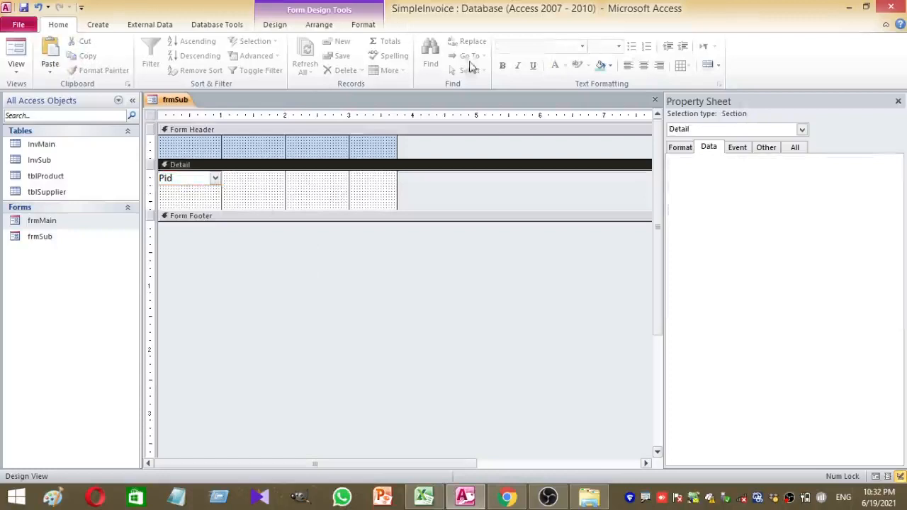
Rename the combo box from Combo0 to cboPid
click(98, 24)
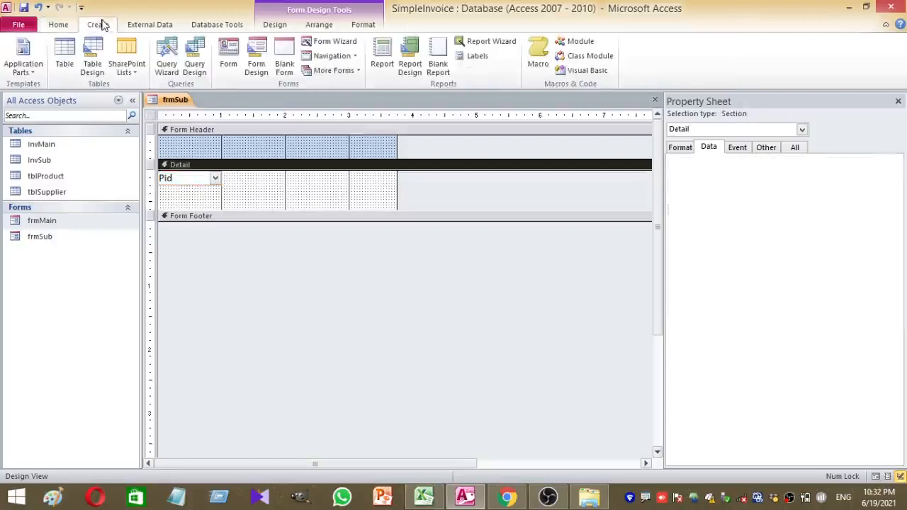
click(191, 181)
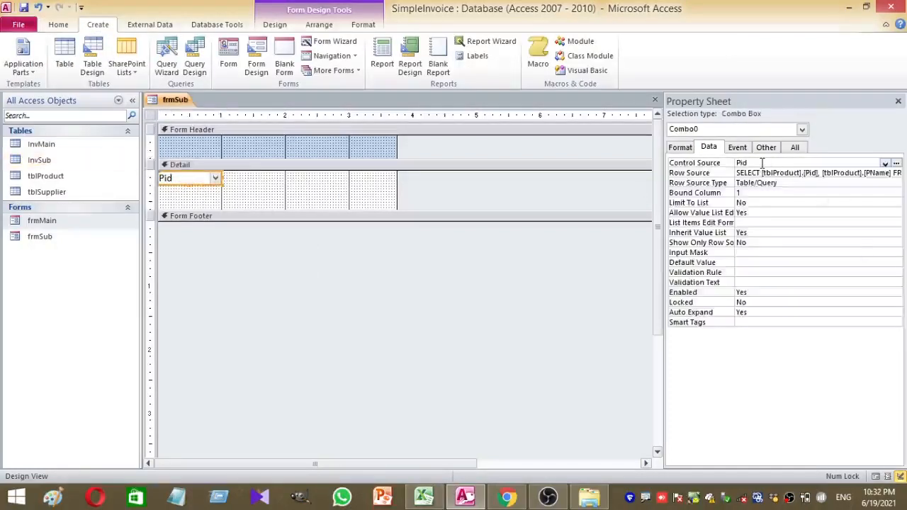
click(767, 147)
click(786, 163)
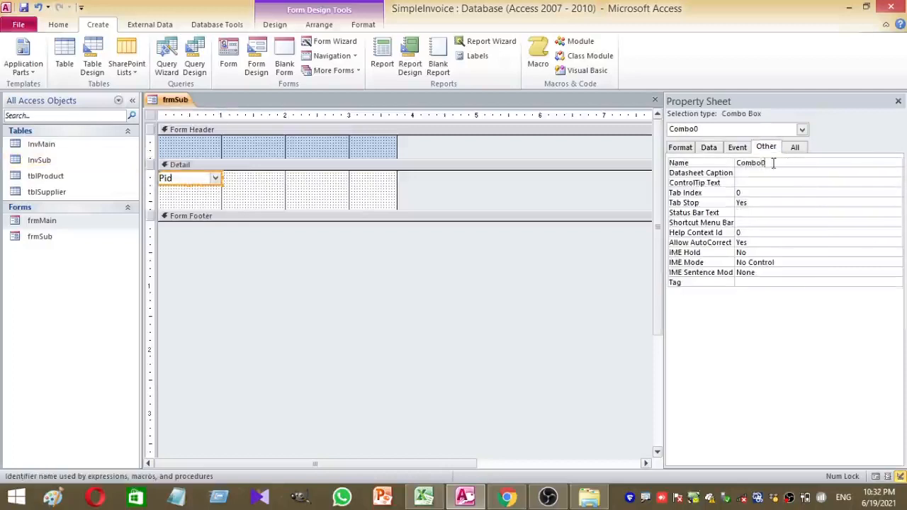
double_click(786, 163)
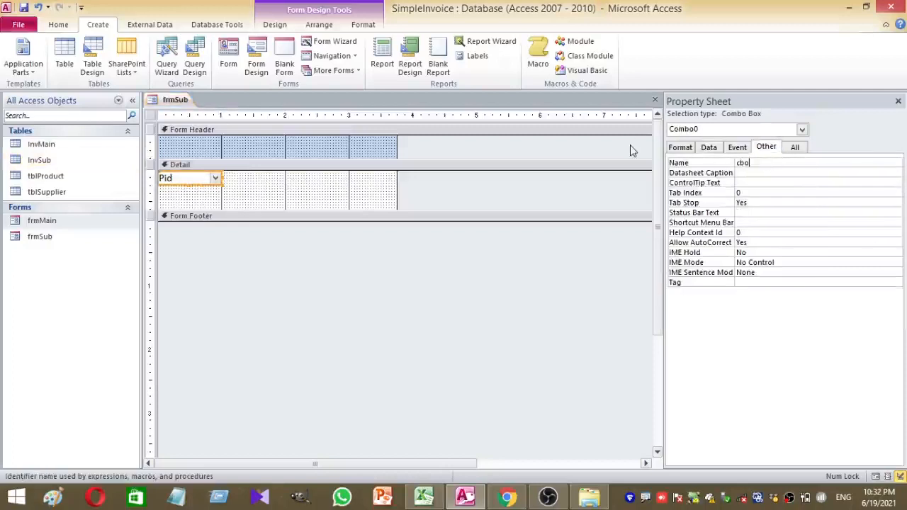
click(533, 330)
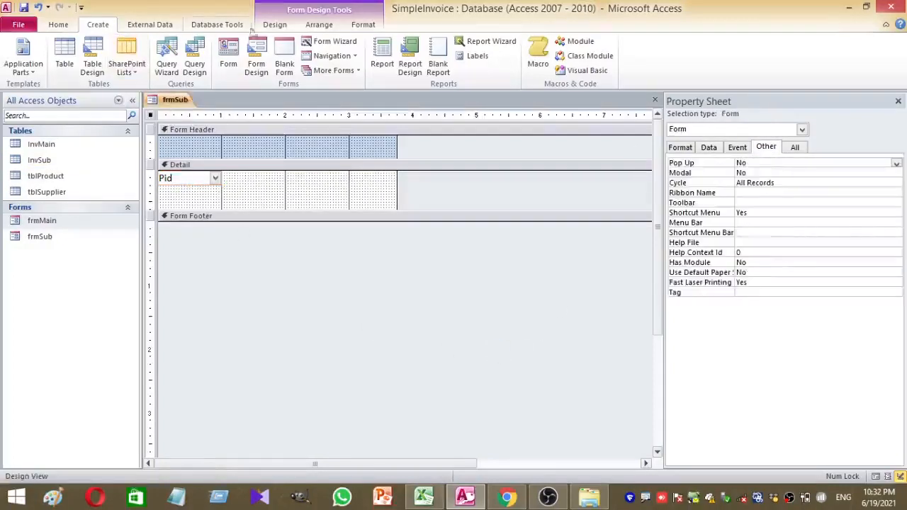
click(277, 26)
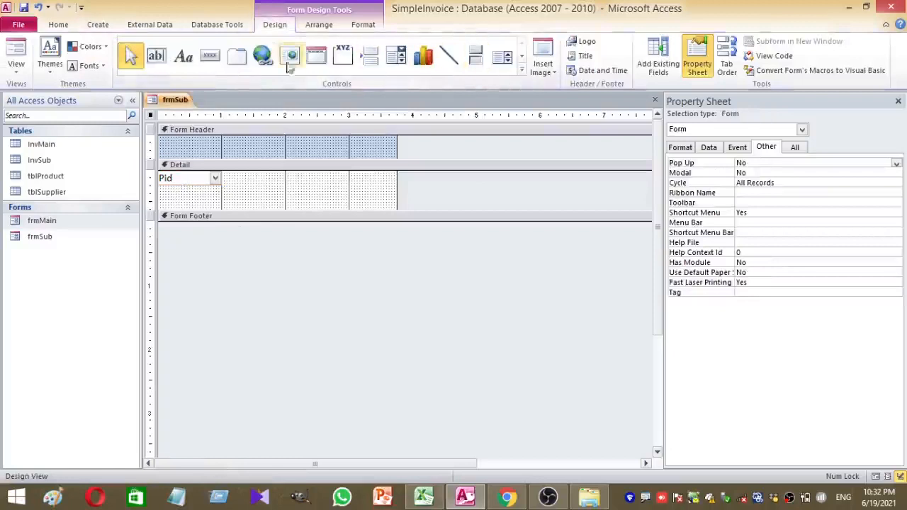
Add a text box in the Detail section and name it txtPName
click(156, 55)
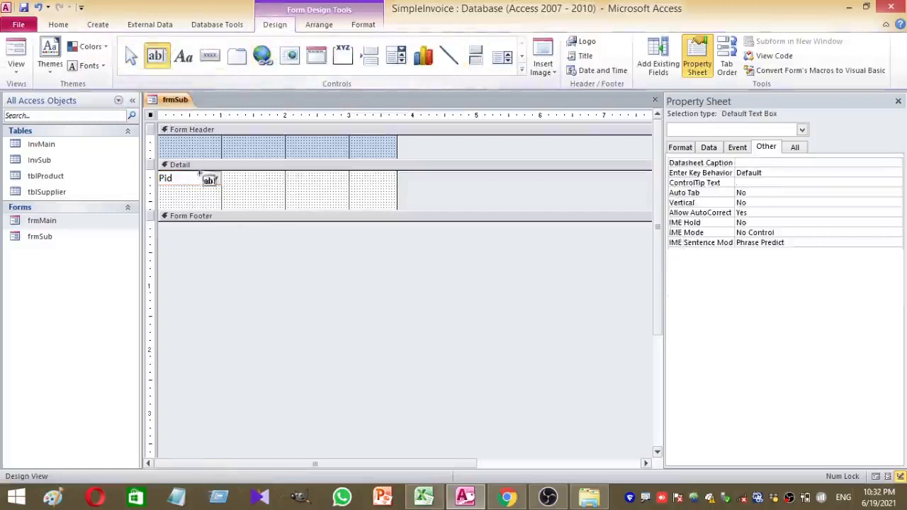
click(302, 182)
click(234, 190)
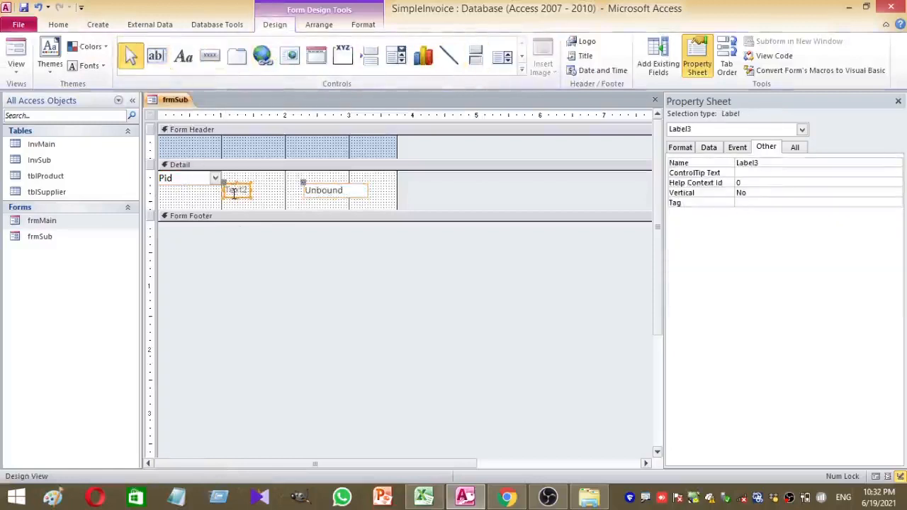
click(361, 192)
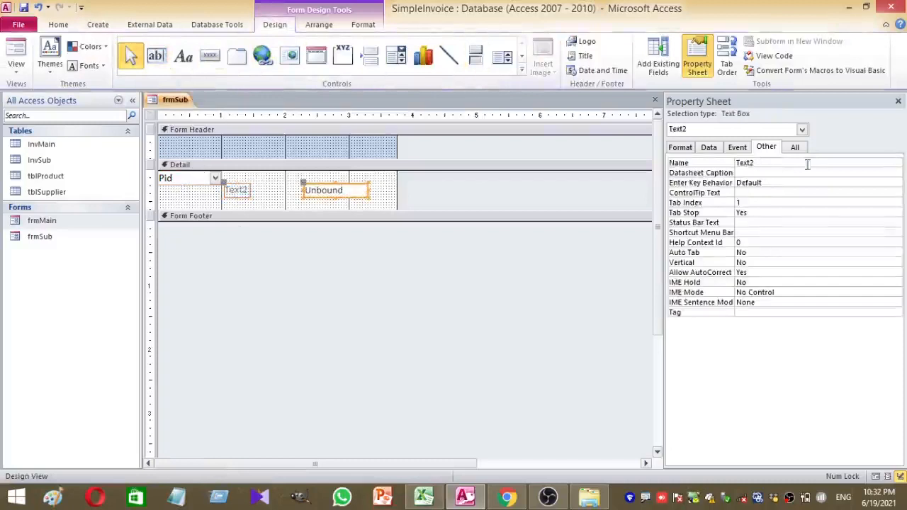
click(774, 163)
double_click(773, 163)
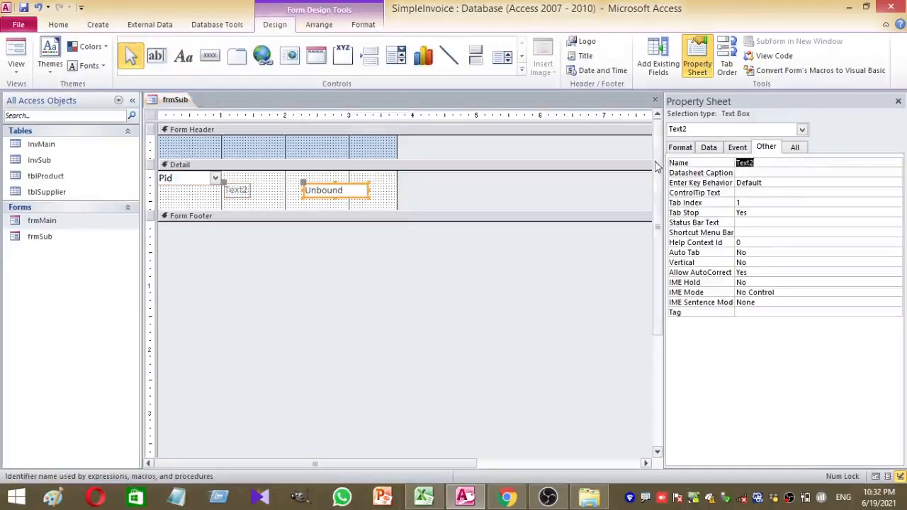
text(txt)
text(Name)
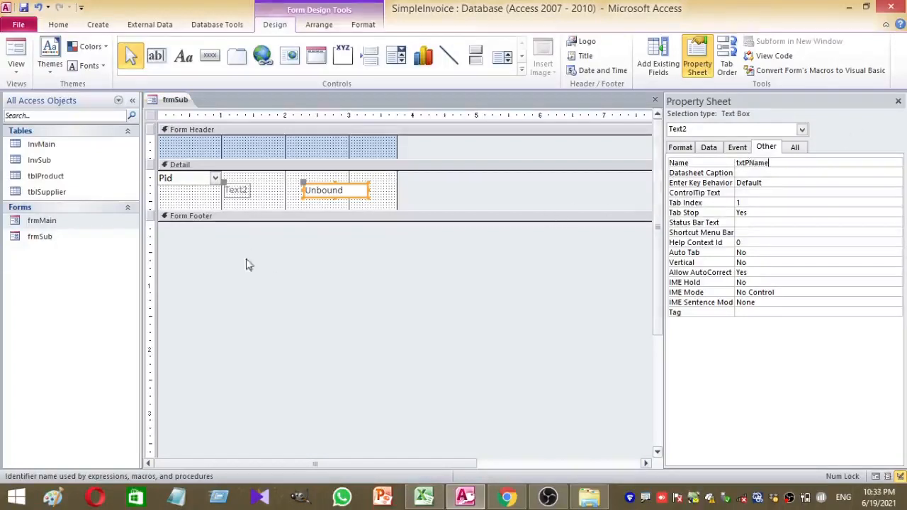
click(315, 189)
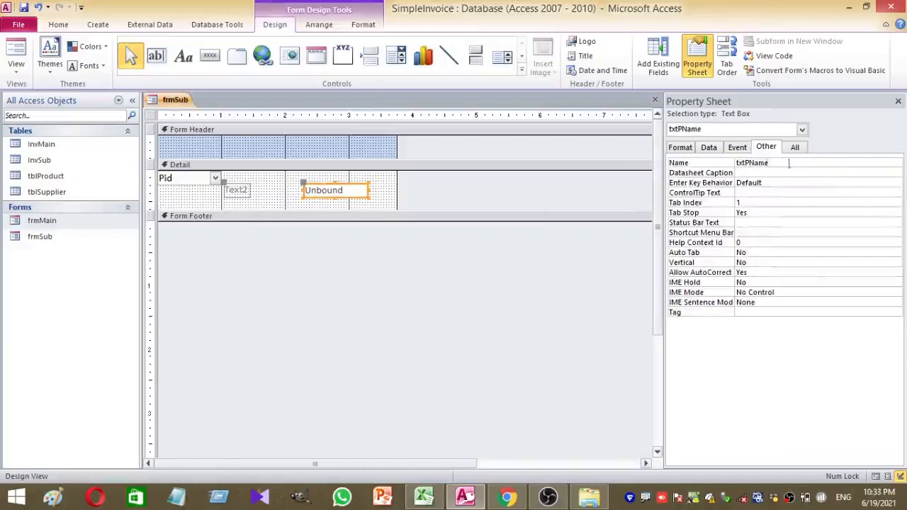
Bind txtPName to PName, give it 12-point font, and delete its Text2 label
click(709, 148)
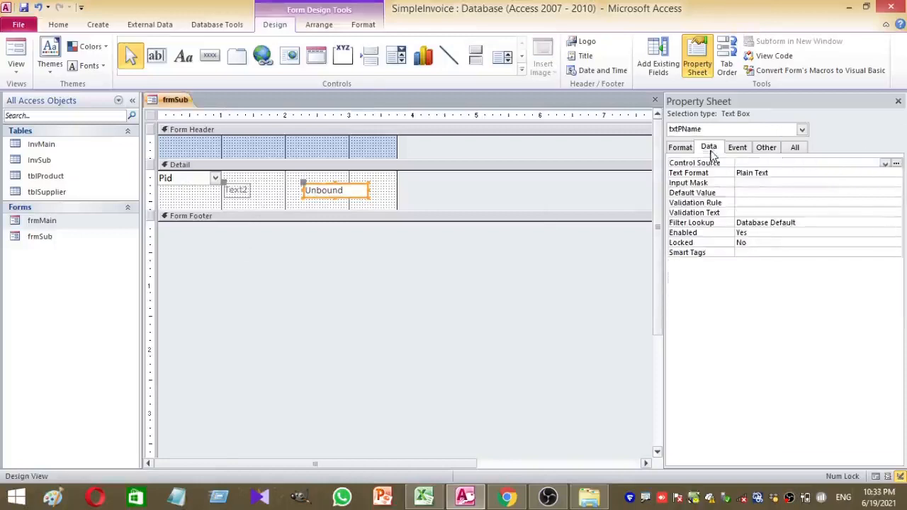
click(885, 164)
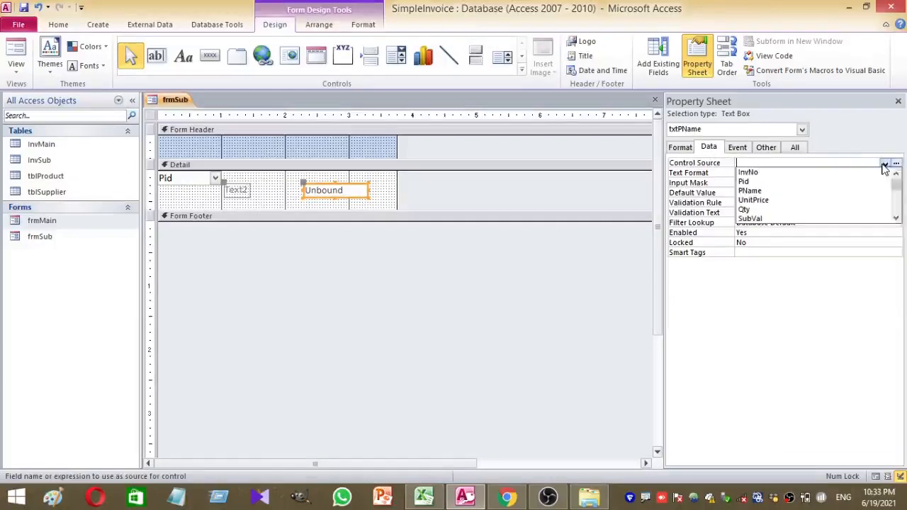
click(823, 191)
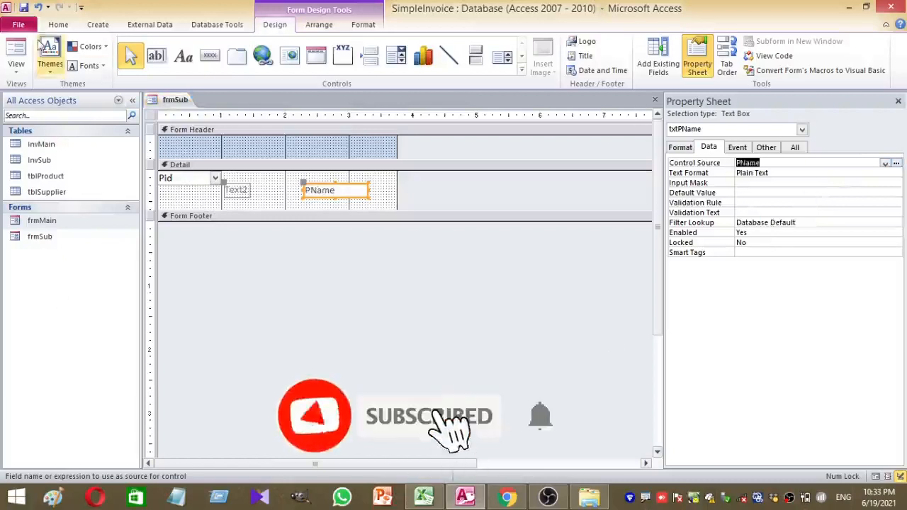
click(54, 24)
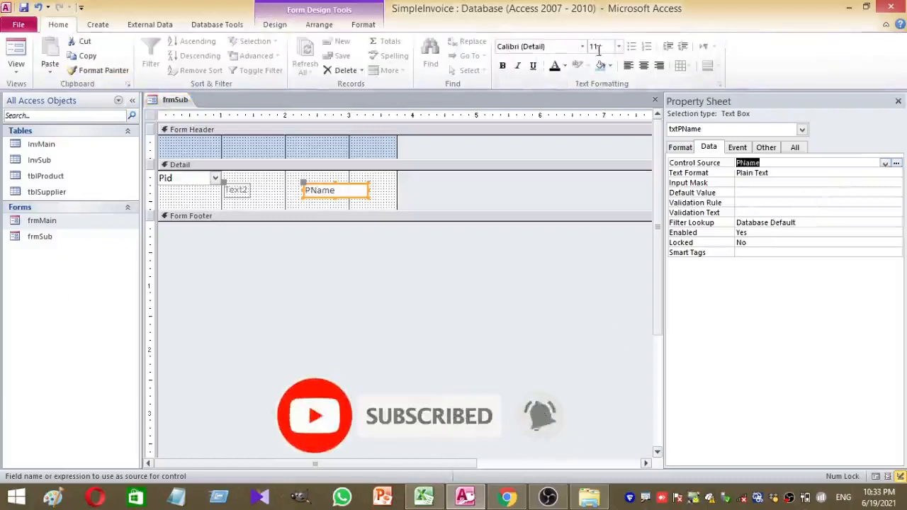
text(12)
key(Return)
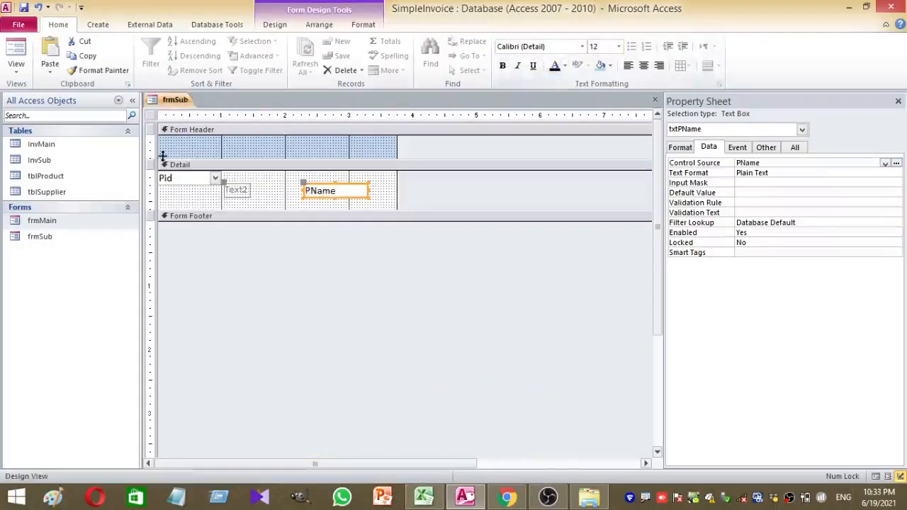
click(234, 191)
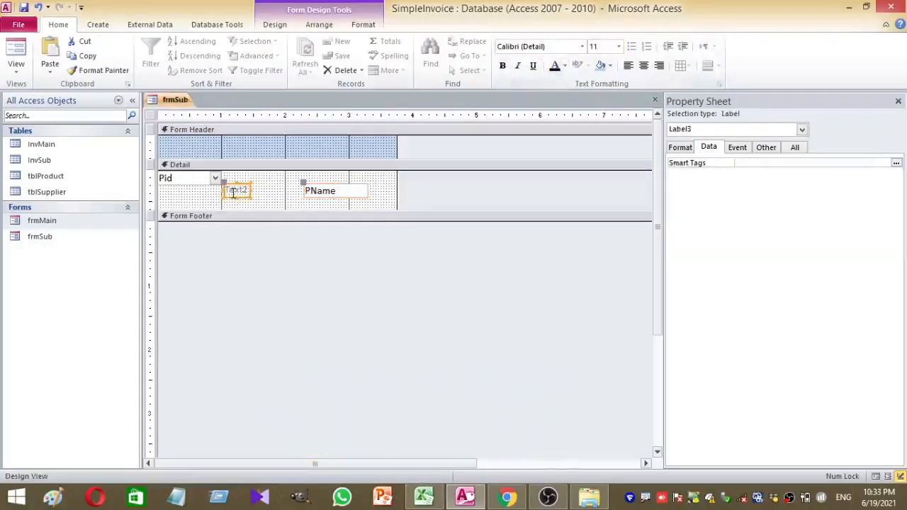
key(Delete)
Move txtPName beside Pid, widen it and the form, then copy and paste it
drag(319, 193, 253, 178)
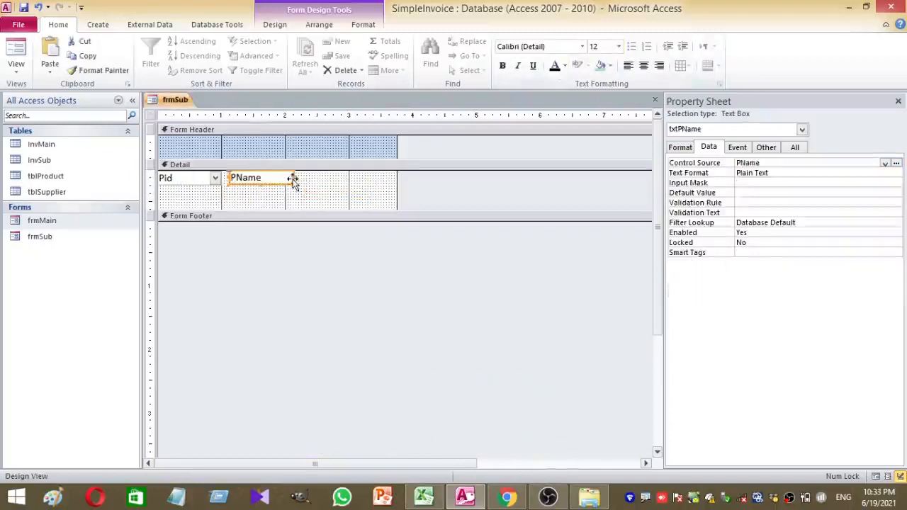
drag(293, 176, 334, 177)
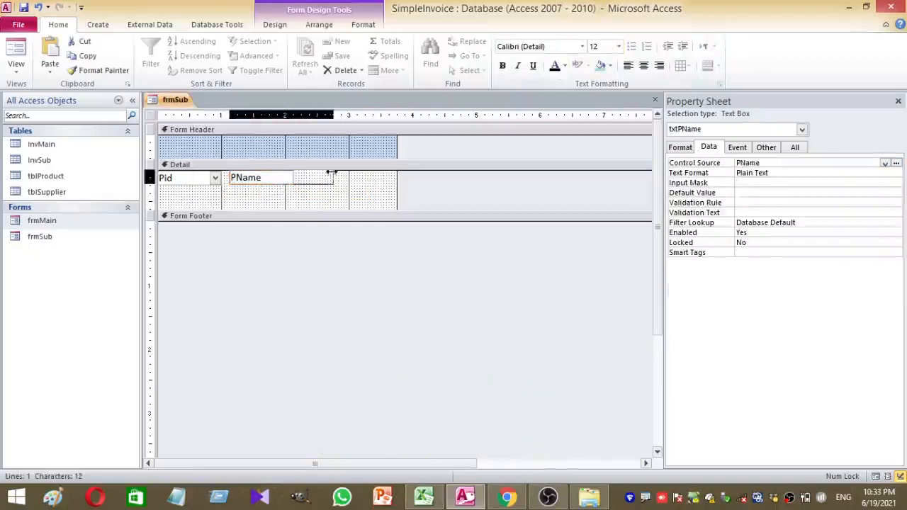
click(356, 191)
drag(399, 144, 447, 144)
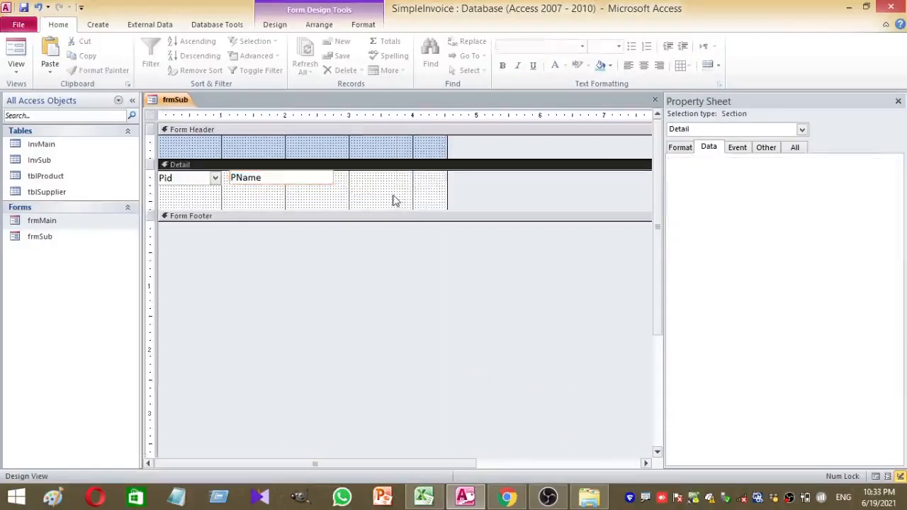
drag(347, 197, 303, 176)
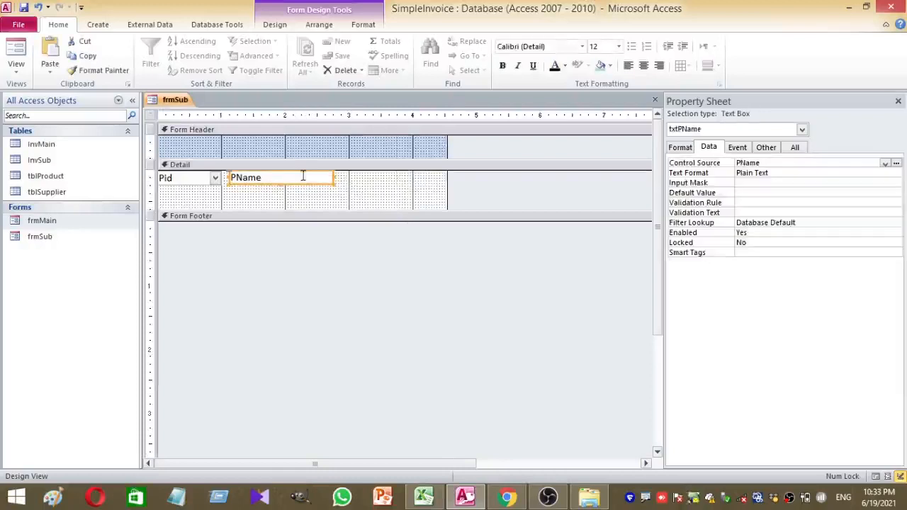
key(ctrl+c)
key(ctrl+v)
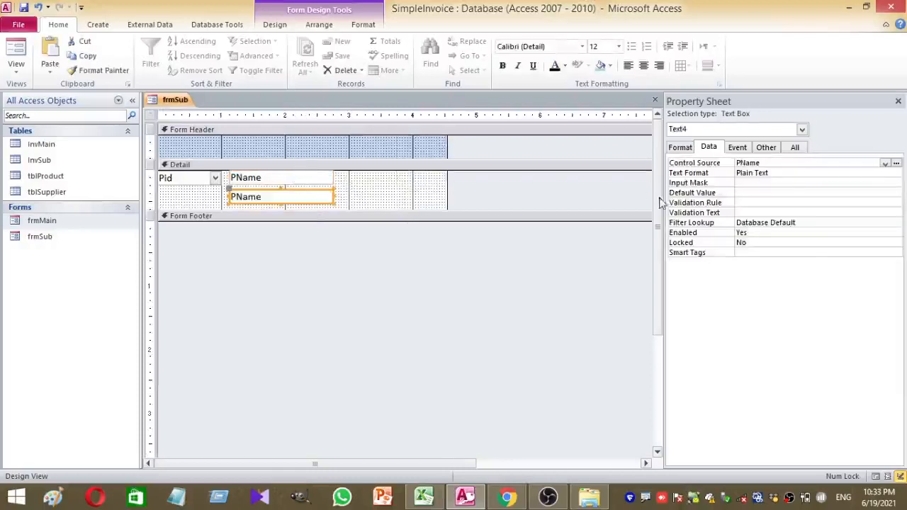
Bind the copied text box to UnitPrice and rename it txtPrice
click(886, 164)
click(839, 200)
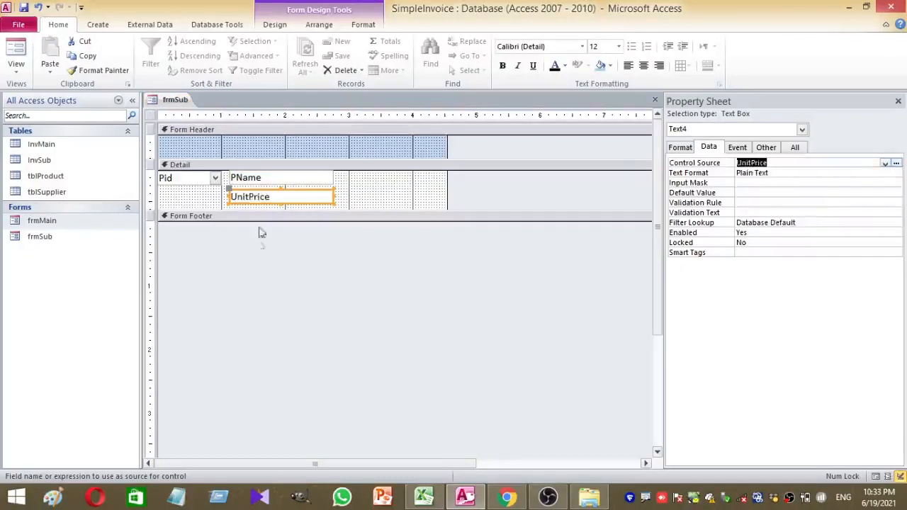
click(766, 147)
click(748, 162)
click(693, 162)
text(txt)
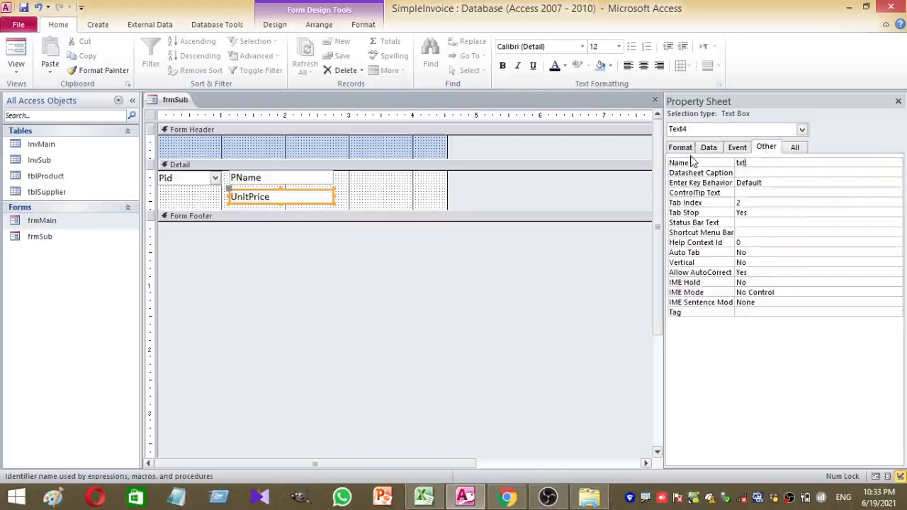
text(Price)
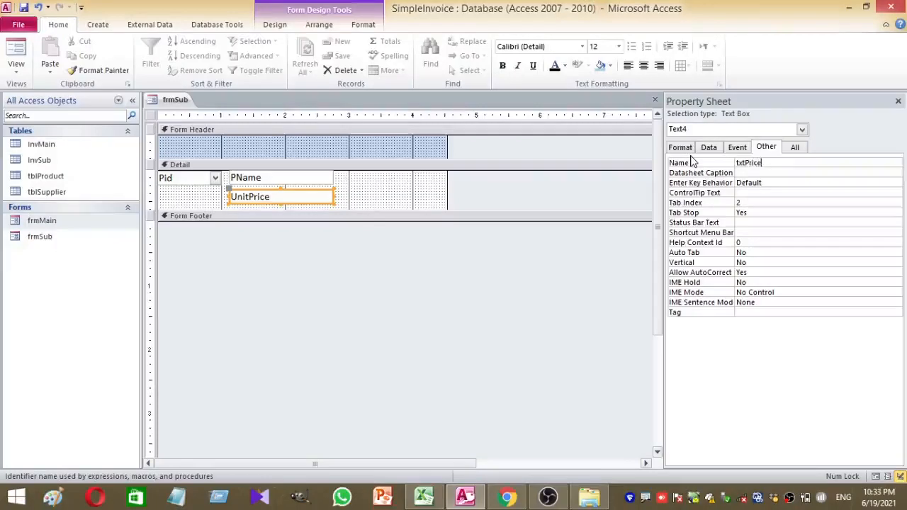
click(383, 205)
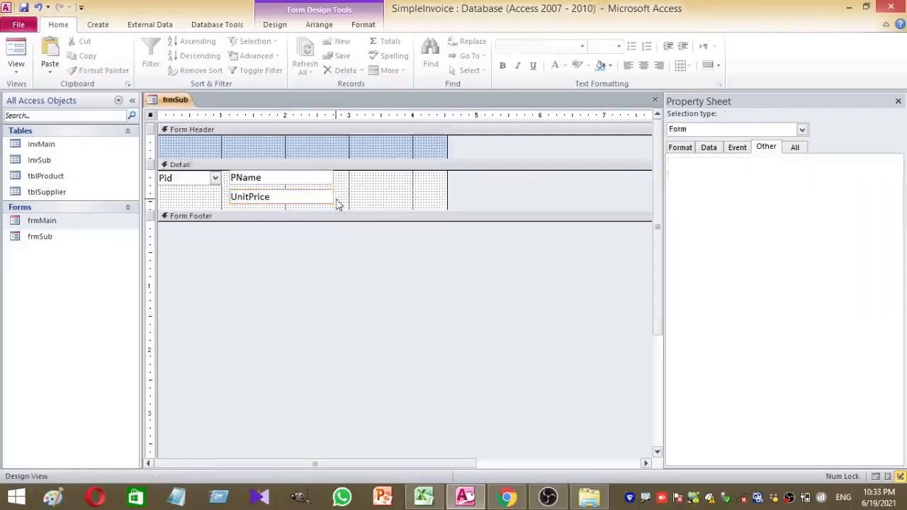
Move txtPrice up level with PName and widen the form
drag(336, 205, 398, 180)
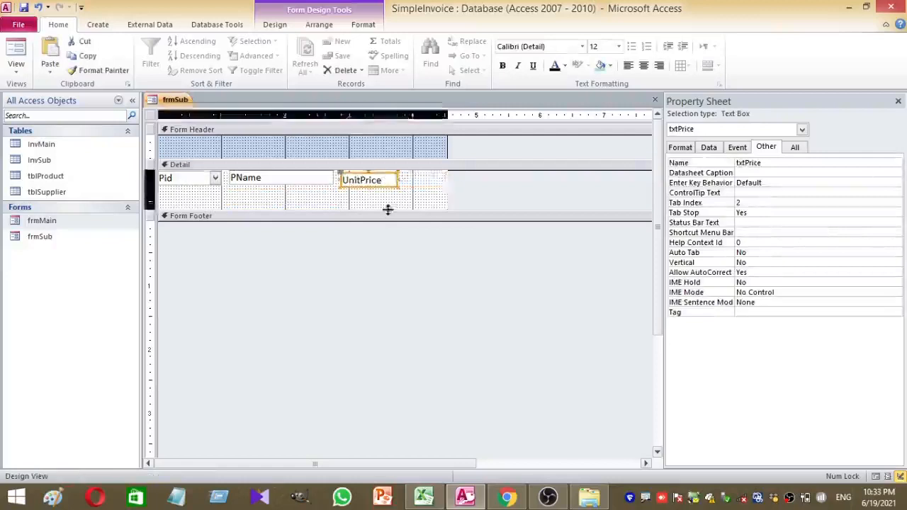
click(376, 201)
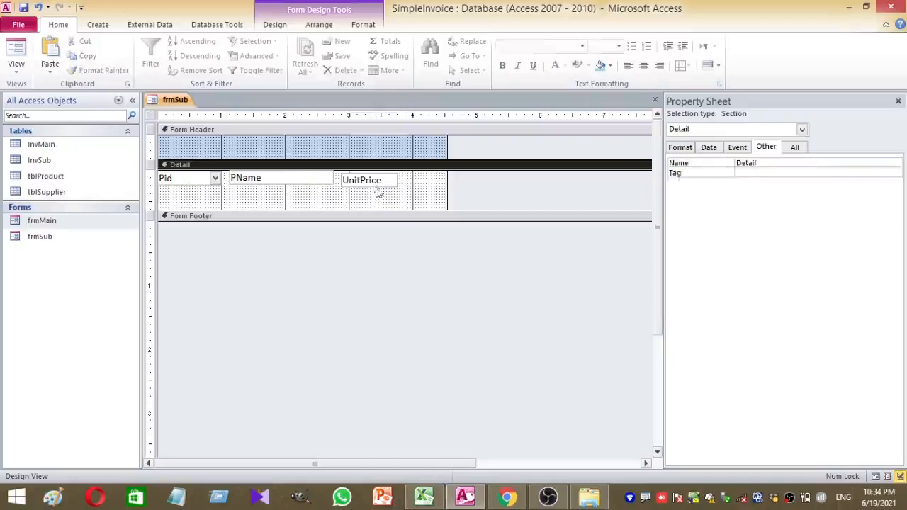
click(376, 186)
drag(374, 185, 376, 183)
click(396, 196)
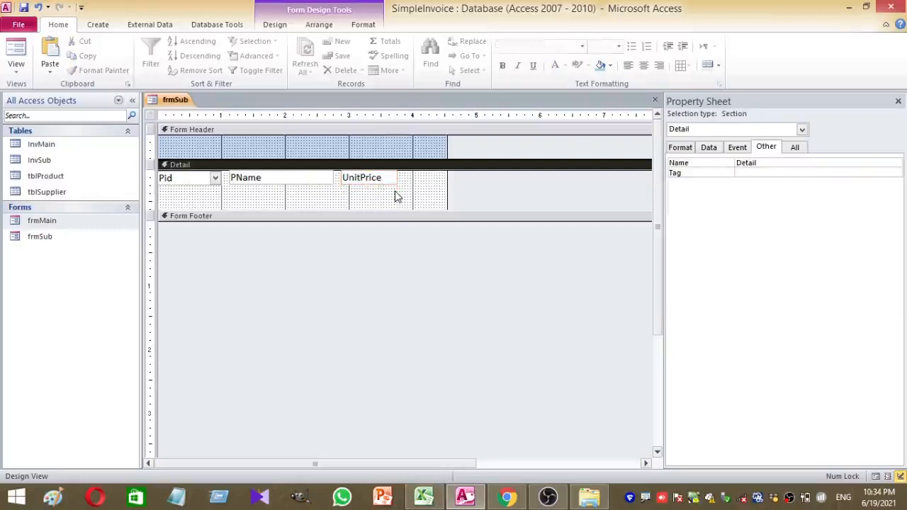
drag(447, 146, 503, 137)
click(369, 184)
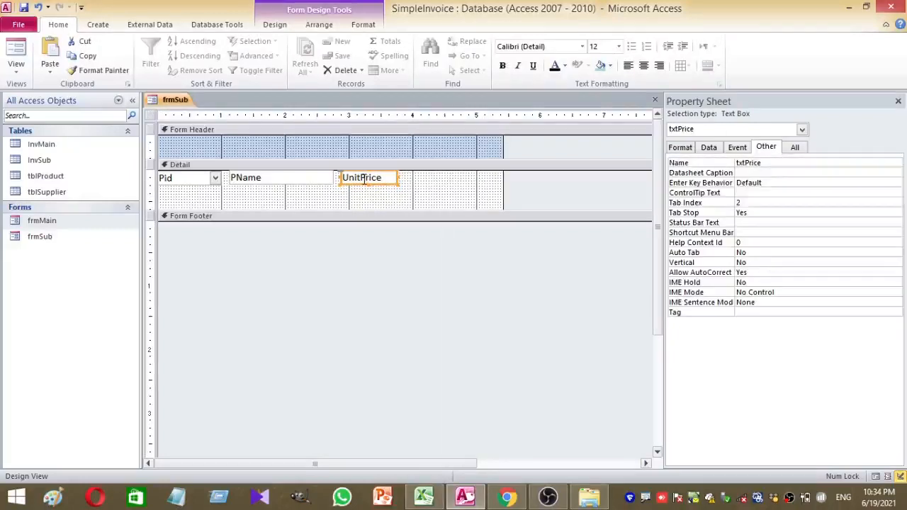
Paste another copy, rename it txtQty, and bind it to the Qty field
key(ctrl+v)
drag(818, 164, 657, 163)
text(t)
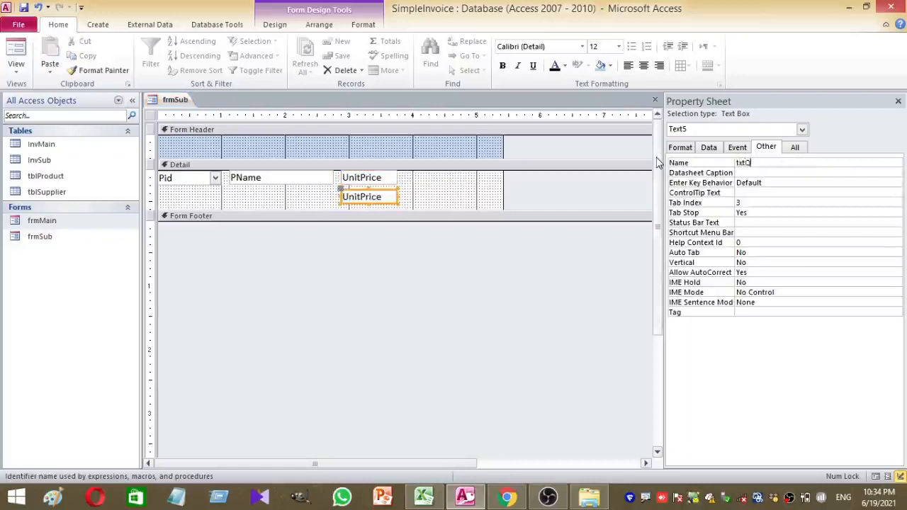
text(xtQty)
click(463, 205)
click(350, 197)
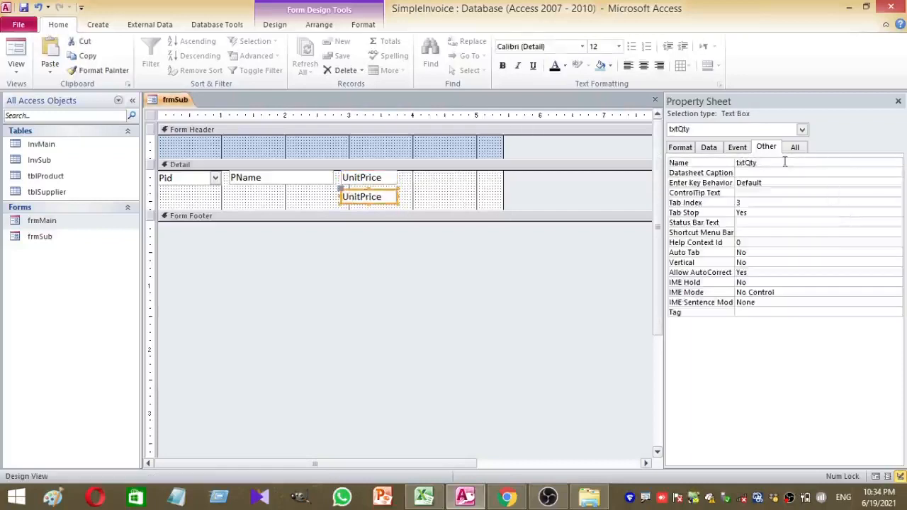
click(702, 149)
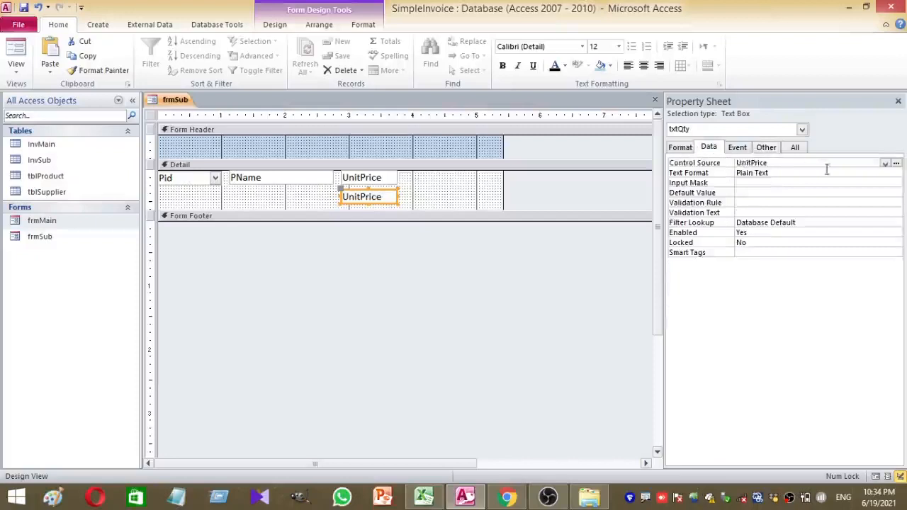
click(885, 163)
click(793, 211)
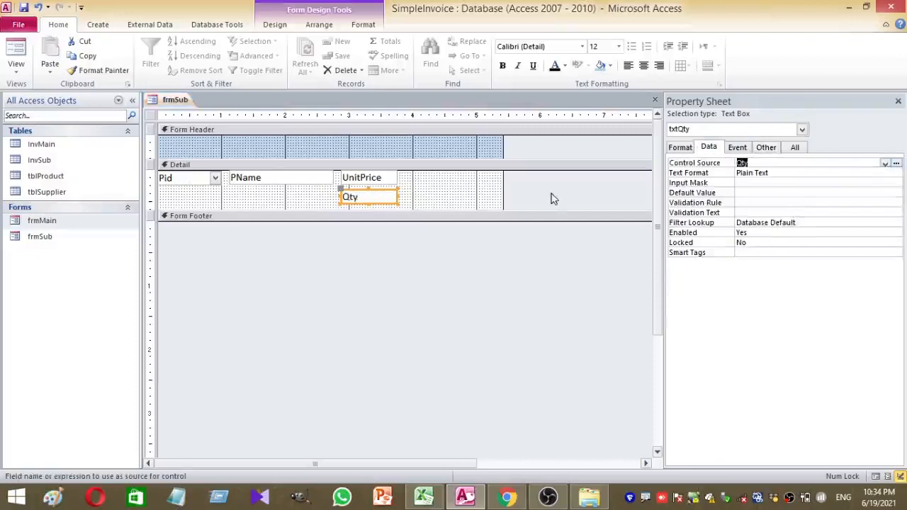
Move txtQty beside UnitPrice and widen the form further
click(425, 204)
drag(393, 199, 457, 181)
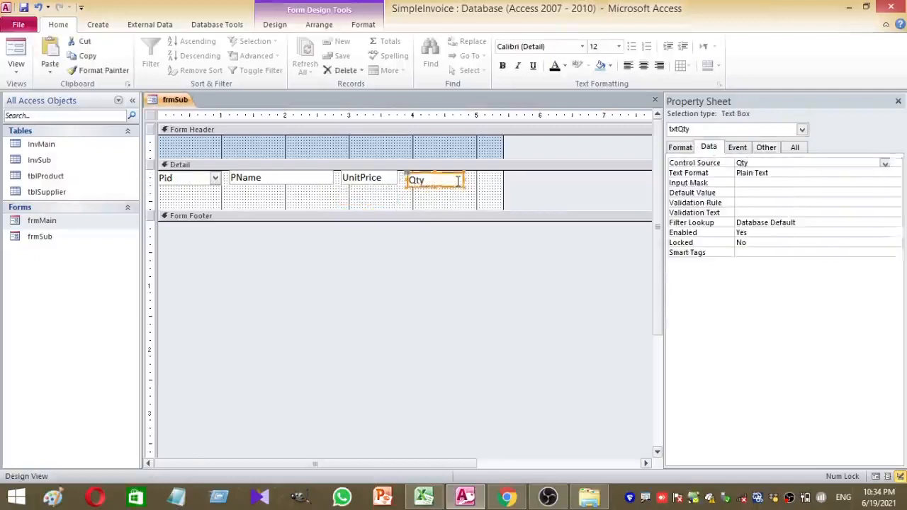
key(Right)
key(Right)
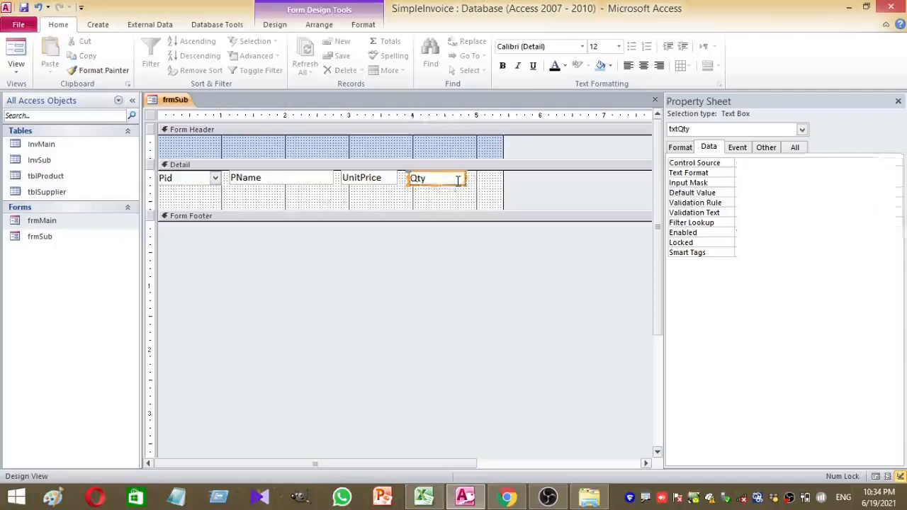
drag(504, 144, 573, 142)
click(448, 201)
Duplicate txtQty and bind the copy to the SubVal field
click(435, 176)
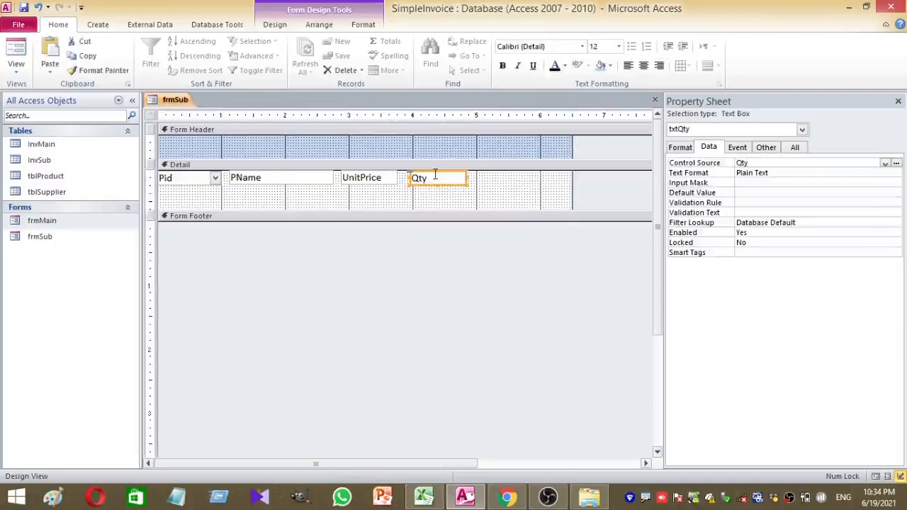
key(ctrl+c)
key(ctrl+v)
click(875, 165)
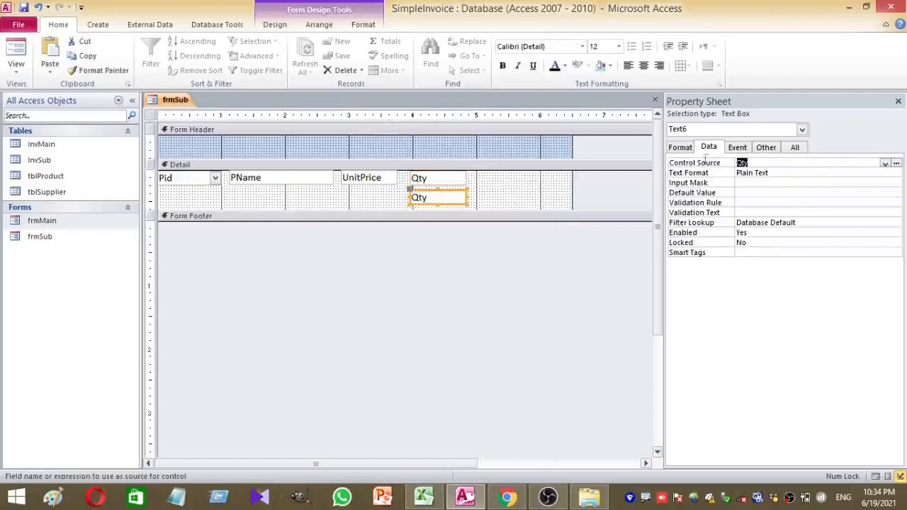
click(885, 164)
click(783, 219)
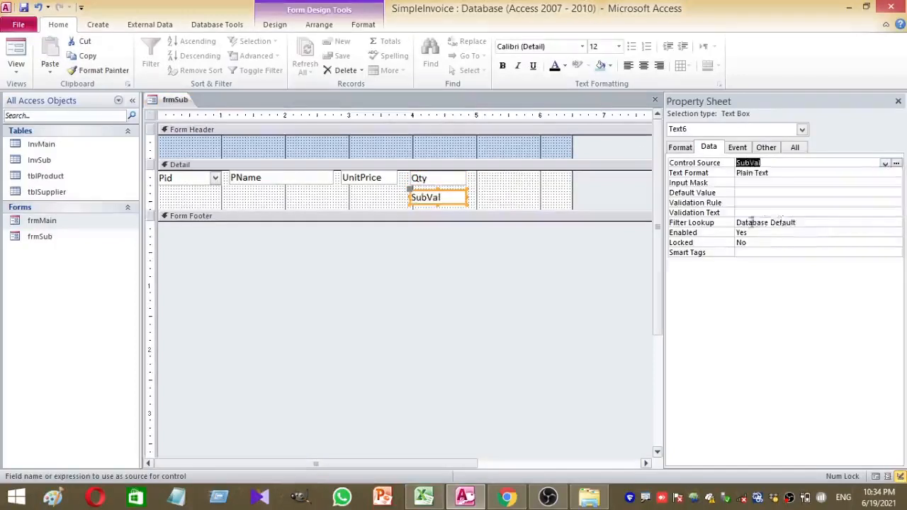
click(493, 195)
click(448, 197)
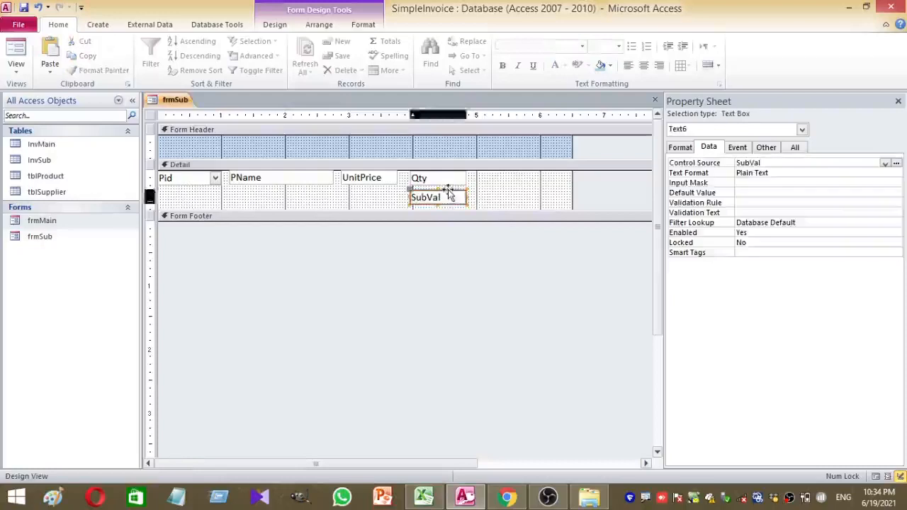
Rename the SubVal copy from Text6 to txtSubVal
click(765, 148)
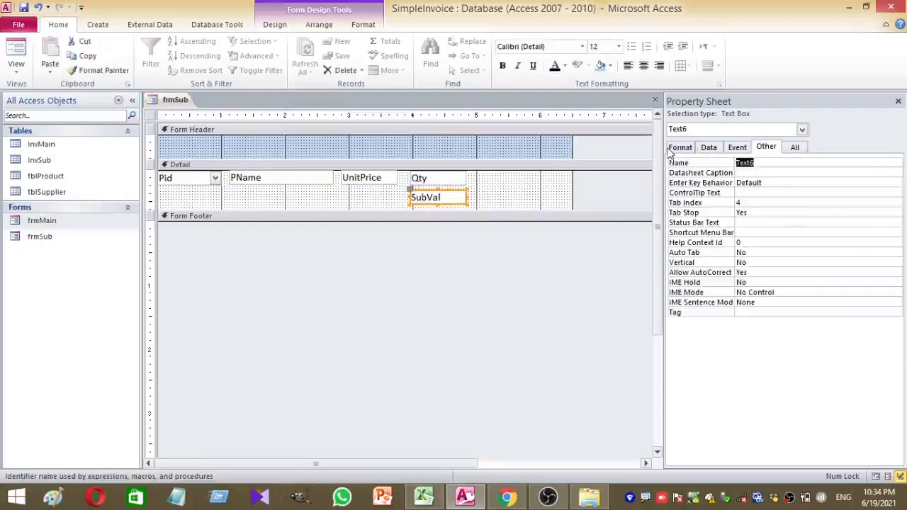
text(txtSubVal)
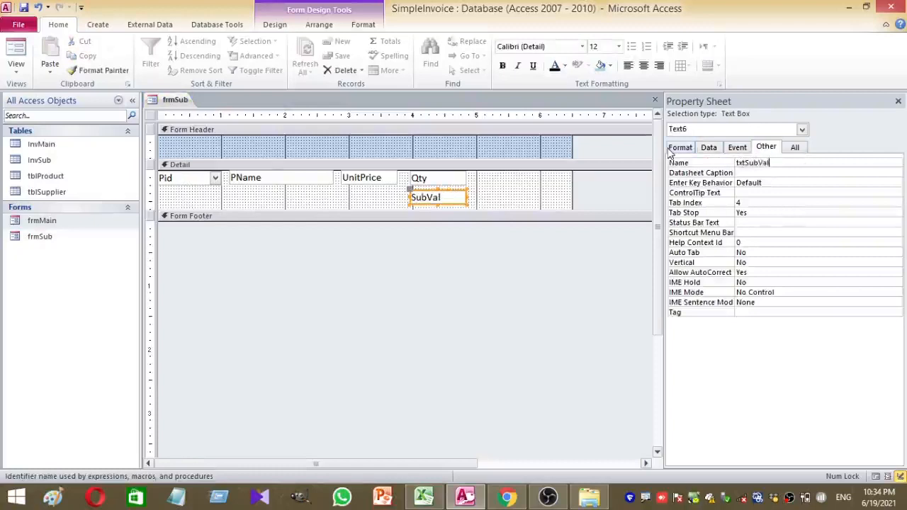
click(560, 186)
click(471, 203)
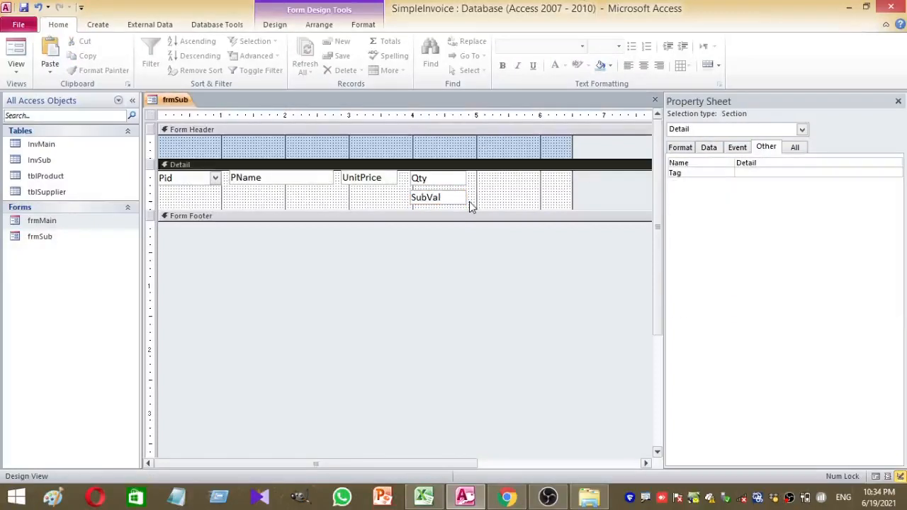
Move SubVal beside Qty, centre the UnitPrice, Qty and SubVal text, and shrink Detail to one row
drag(468, 205, 352, 181)
click(522, 191)
click(524, 193)
click(643, 66)
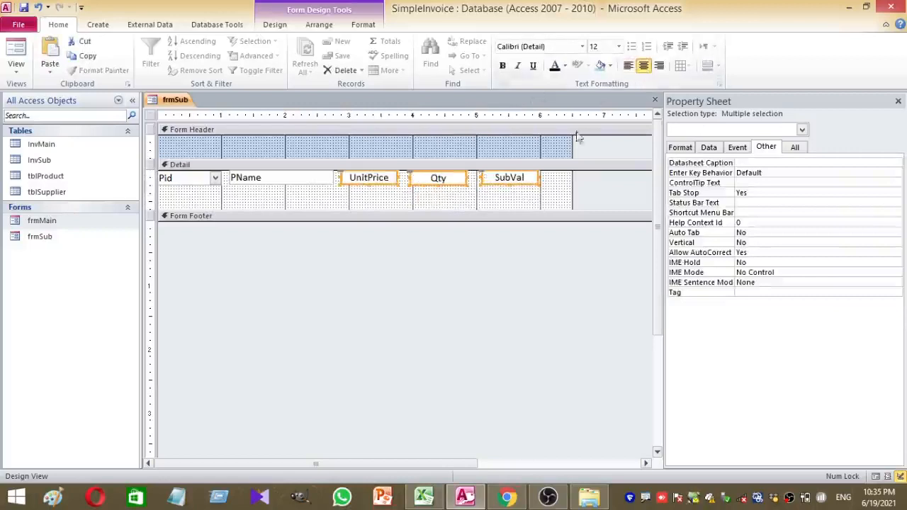
click(551, 191)
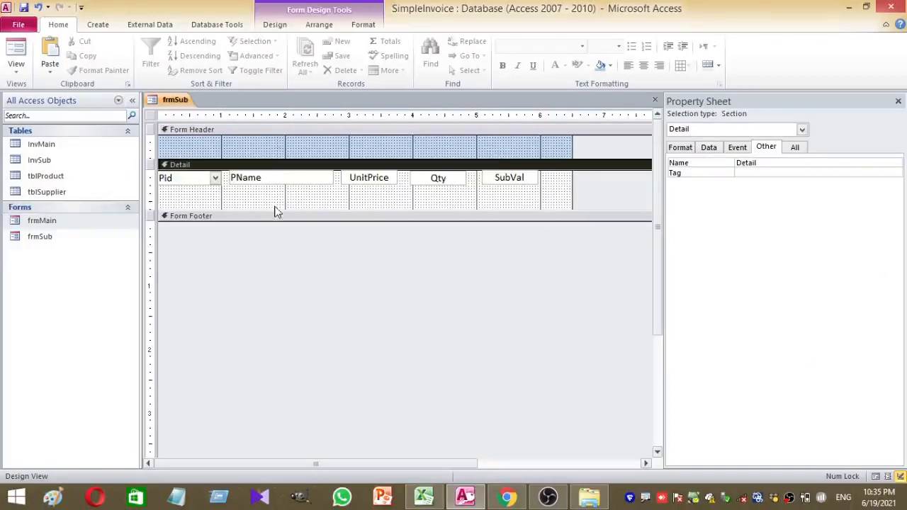
drag(276, 212, 307, 188)
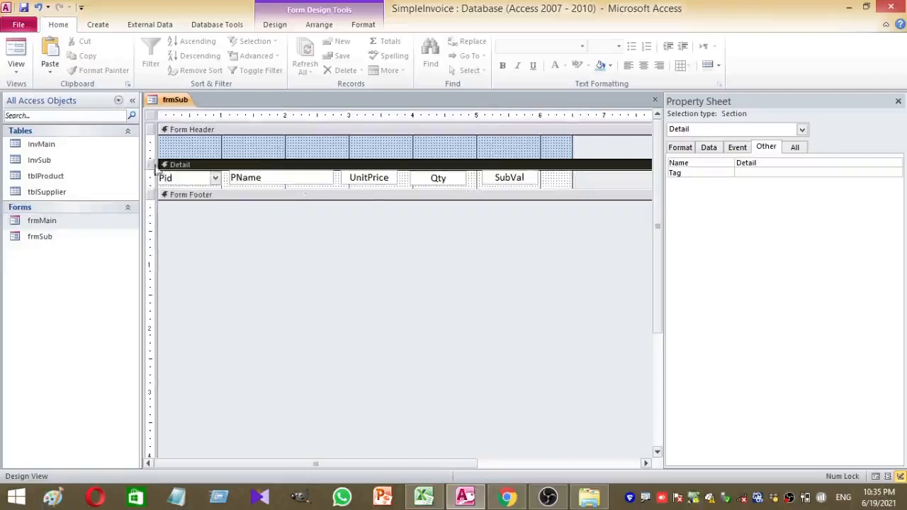
click(150, 116)
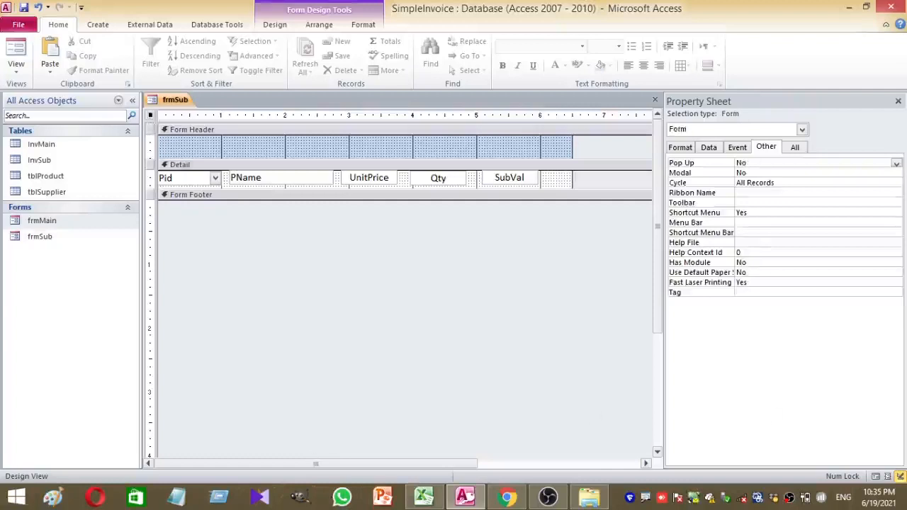
Set frmSub's Default View property to Continuous Forms
click(794, 148)
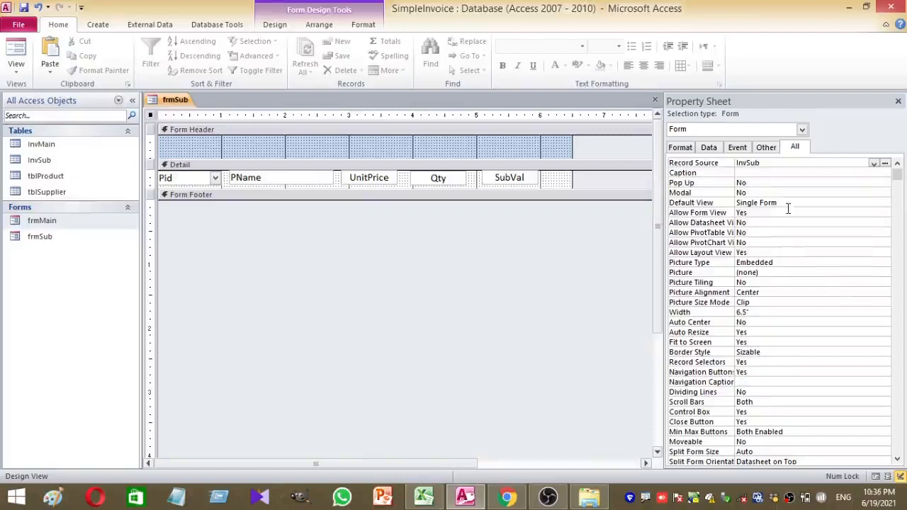
click(850, 202)
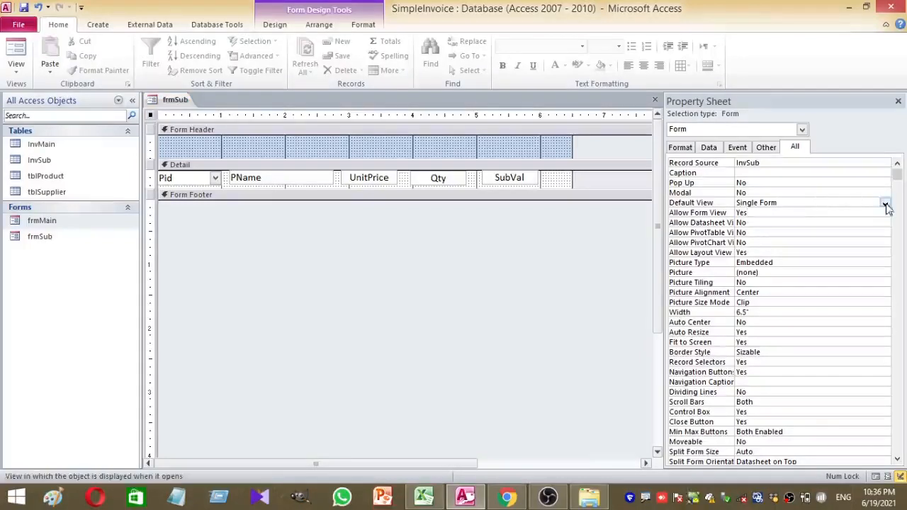
click(885, 203)
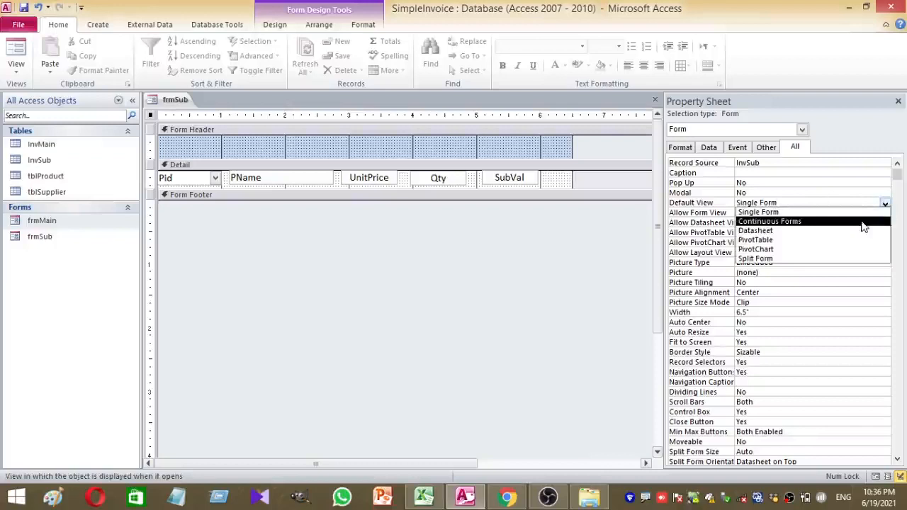
click(862, 223)
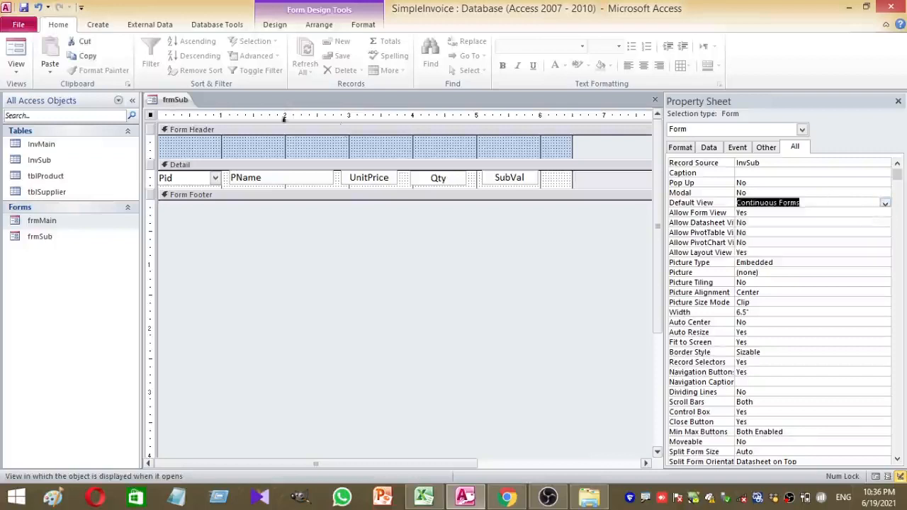
Shorten the Form Header slightly, preview frmSub in Form View, then close it
click(324, 153)
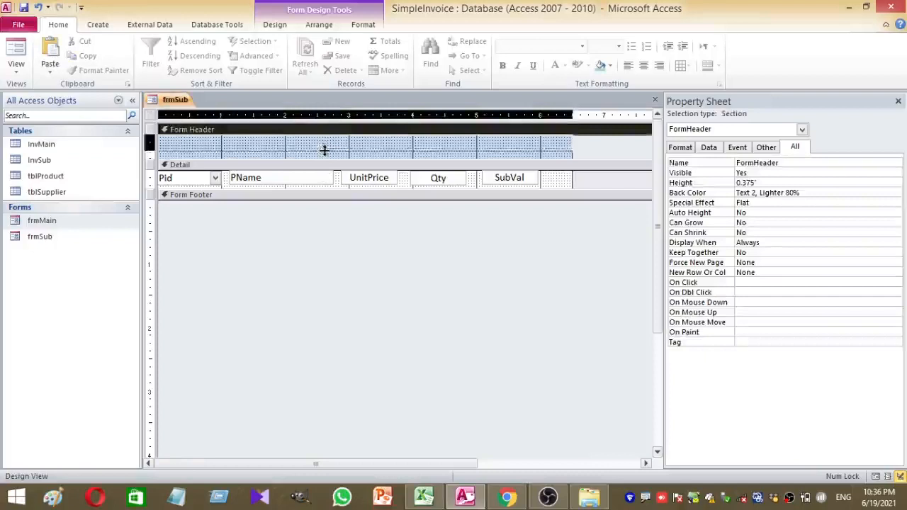
drag(328, 160, 328, 157)
click(342, 268)
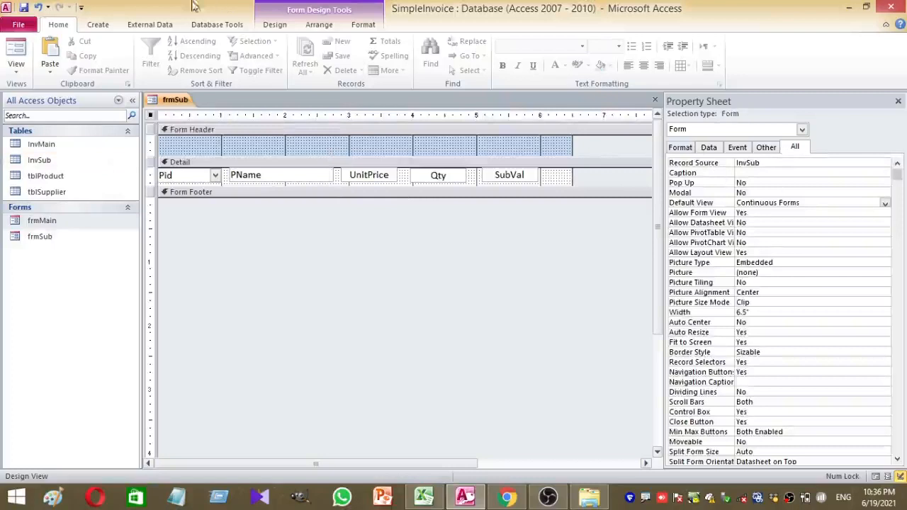
click(14, 51)
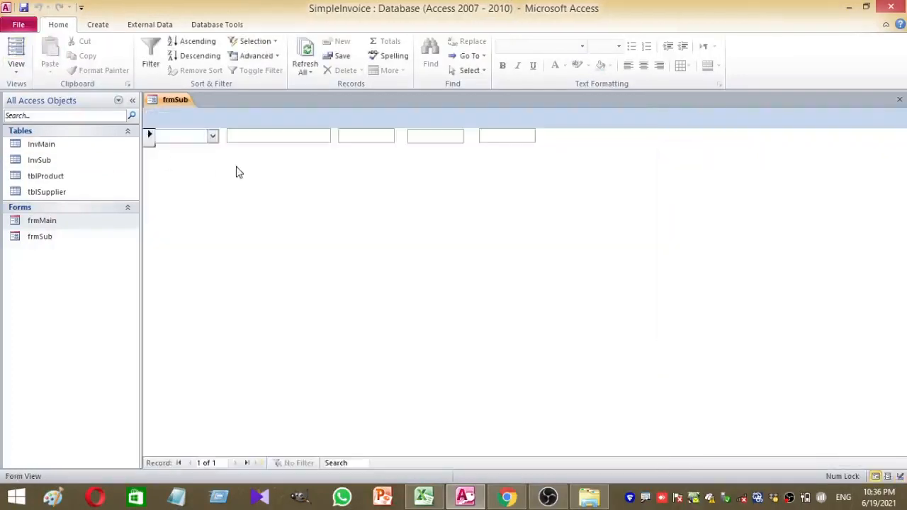
right_click(275, 239)
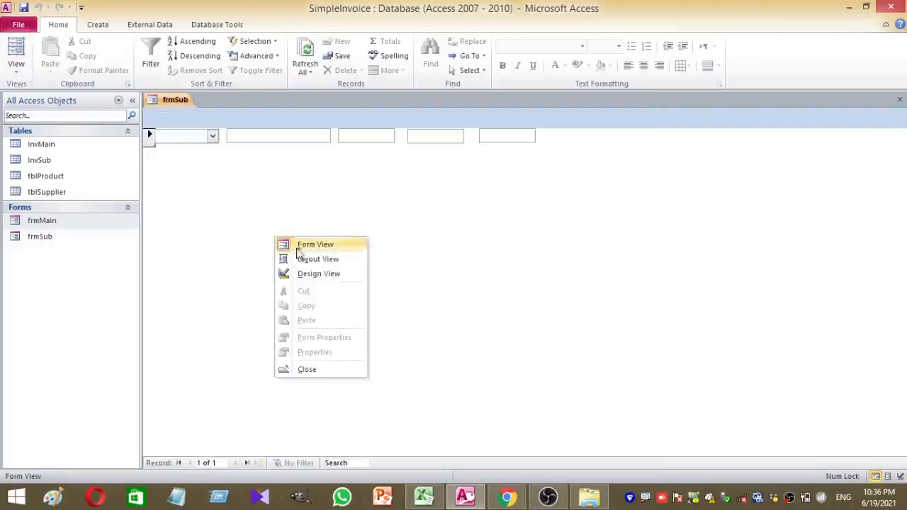
click(300, 369)
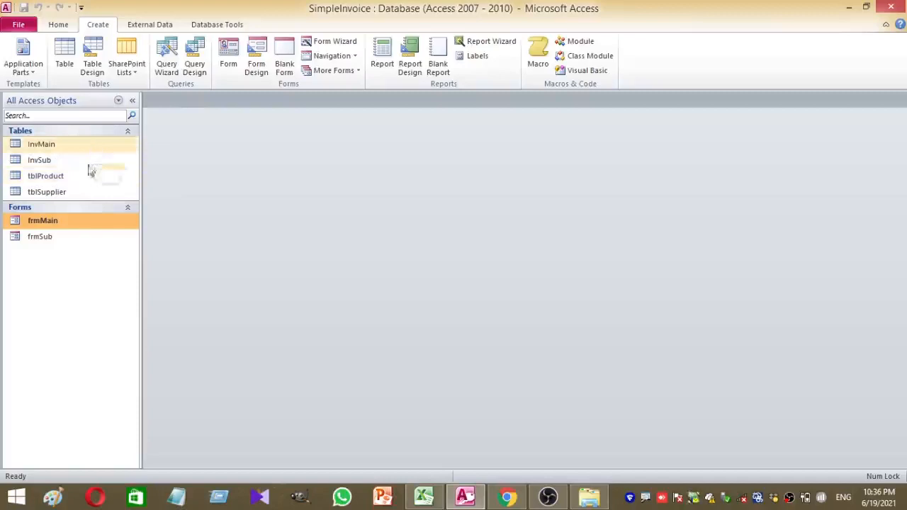
Open the frmMain invoice form in Design View
double_click(80, 220)
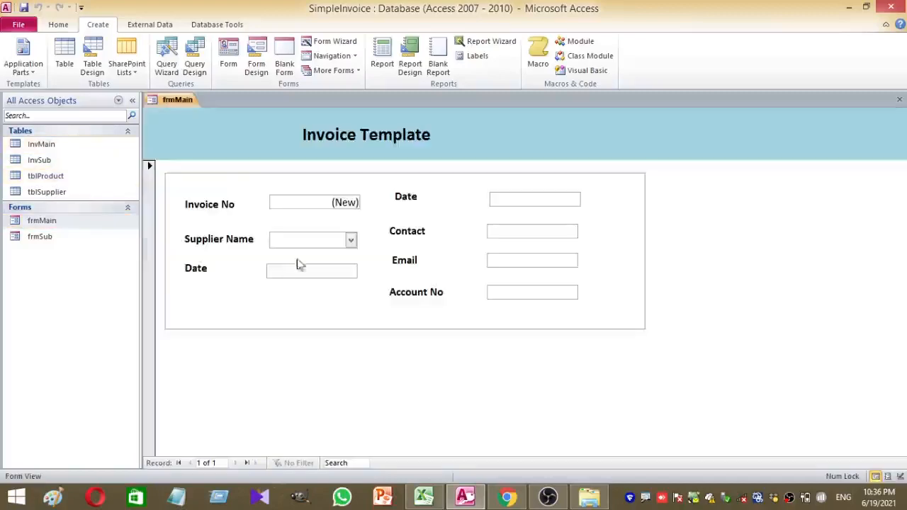
right_click(396, 401)
click(437, 295)
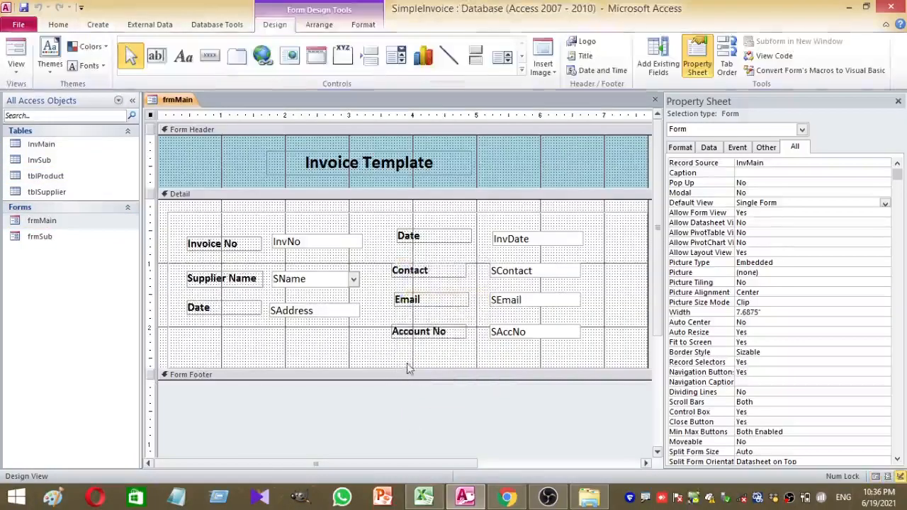
Heighten the Detail section to 4.4167 inches and shorten the frame around the invoice fields
drag(413, 377, 411, 459)
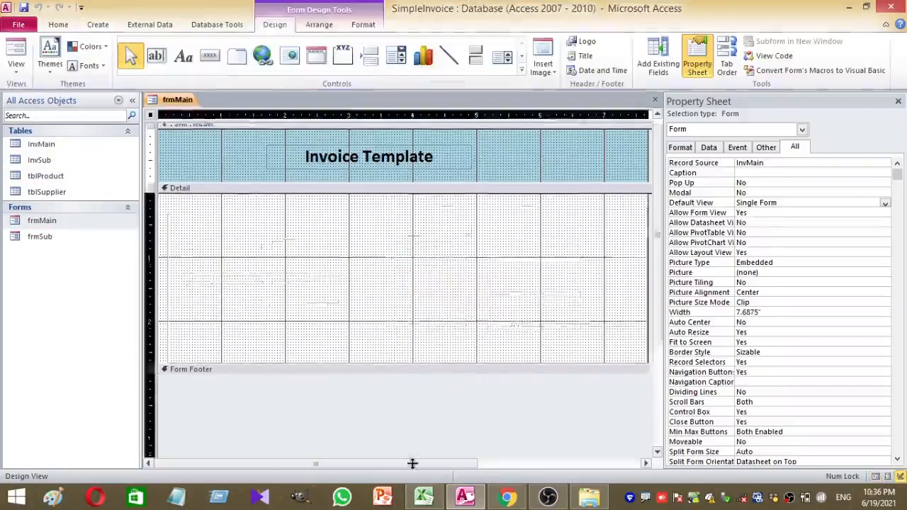
click(364, 359)
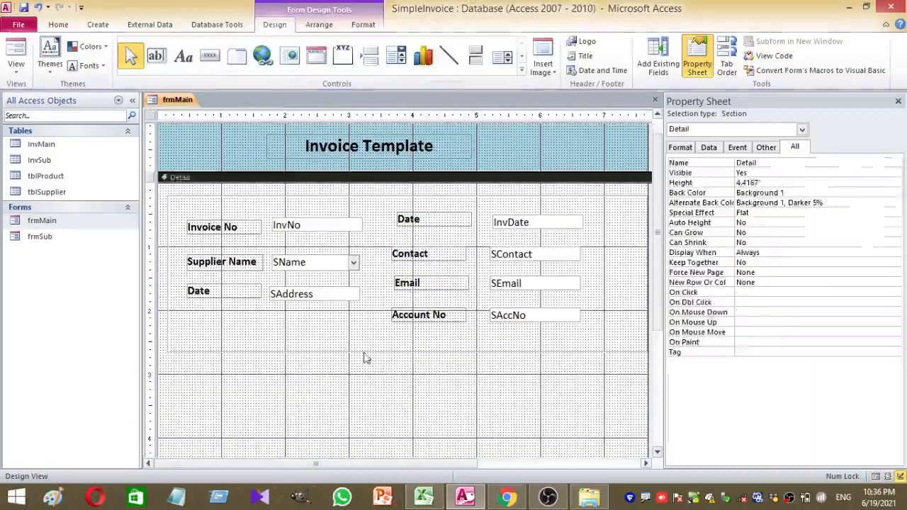
click(412, 353)
drag(413, 352, 410, 332)
click(421, 405)
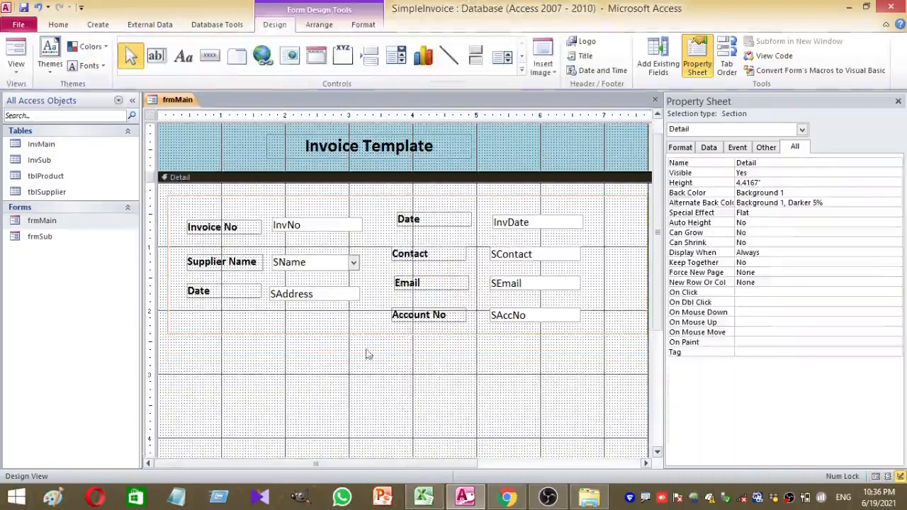
click(523, 74)
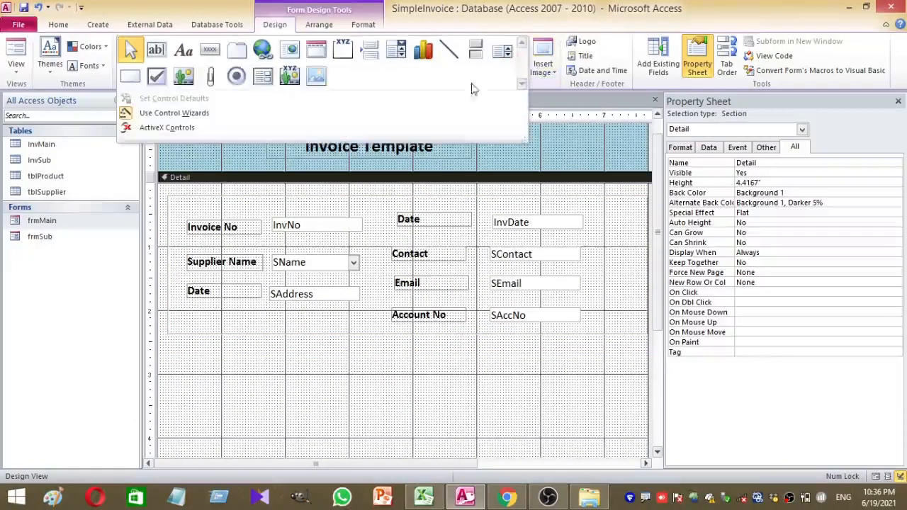
Add the existing frmSub as a subform below the invoice fields, linked on InvNo
click(262, 78)
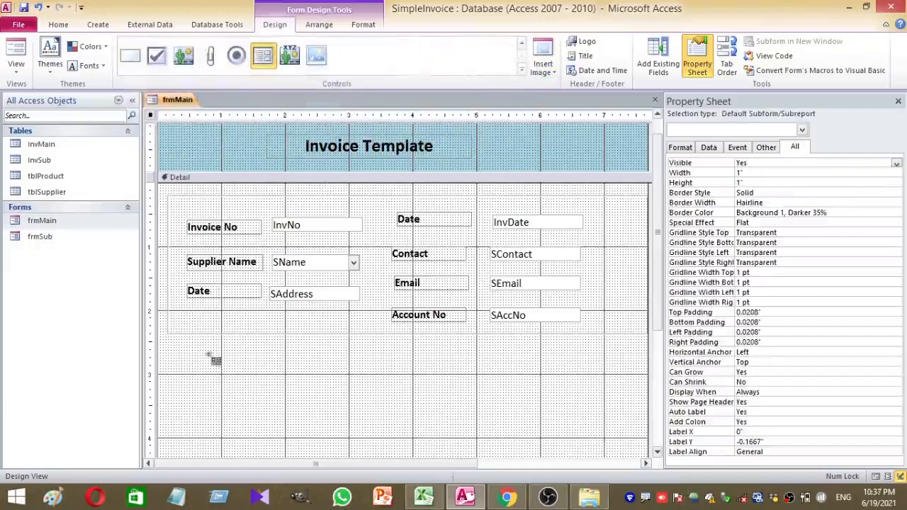
click(167, 348)
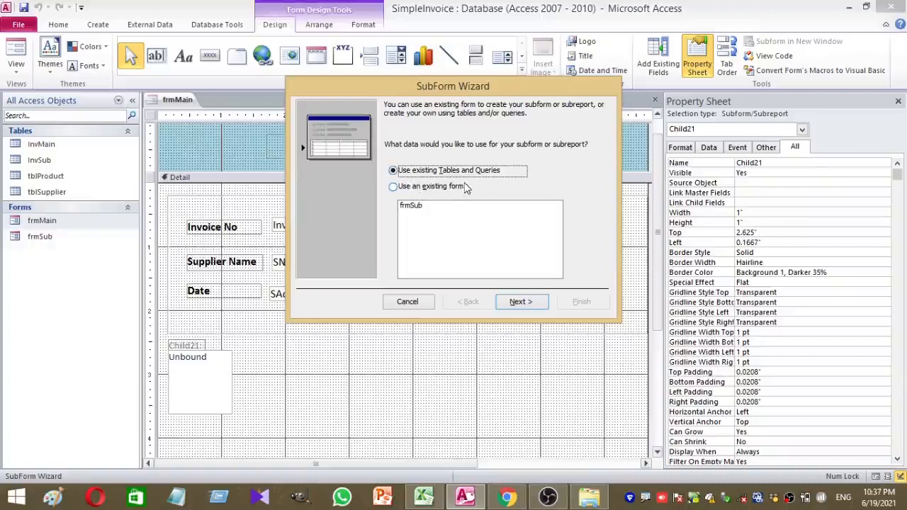
click(393, 187)
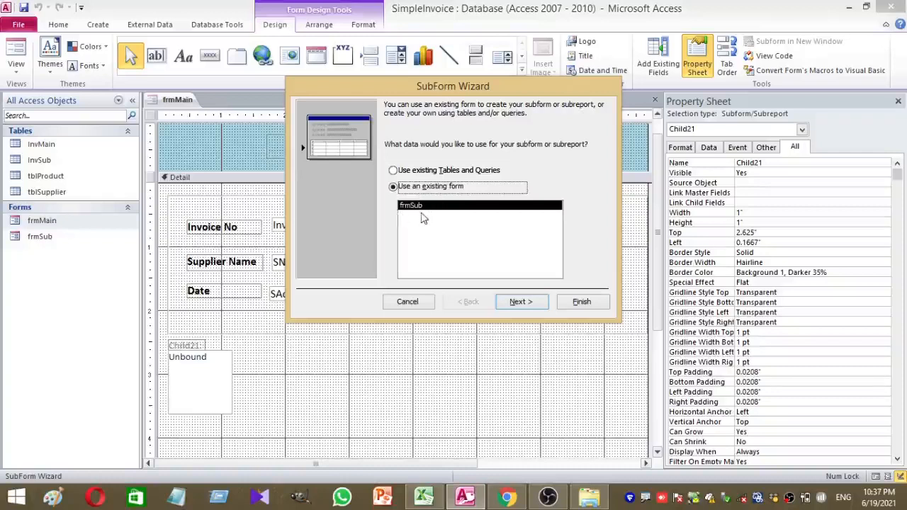
click(538, 303)
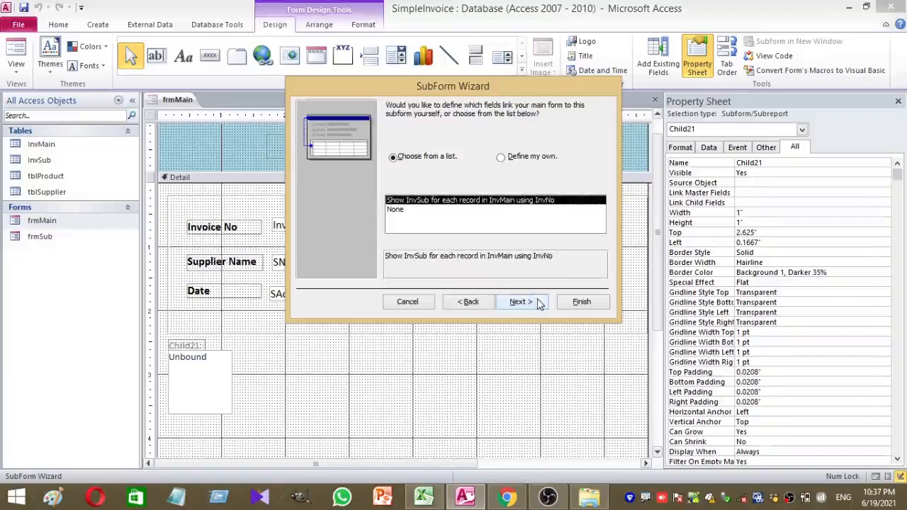
click(538, 302)
click(582, 303)
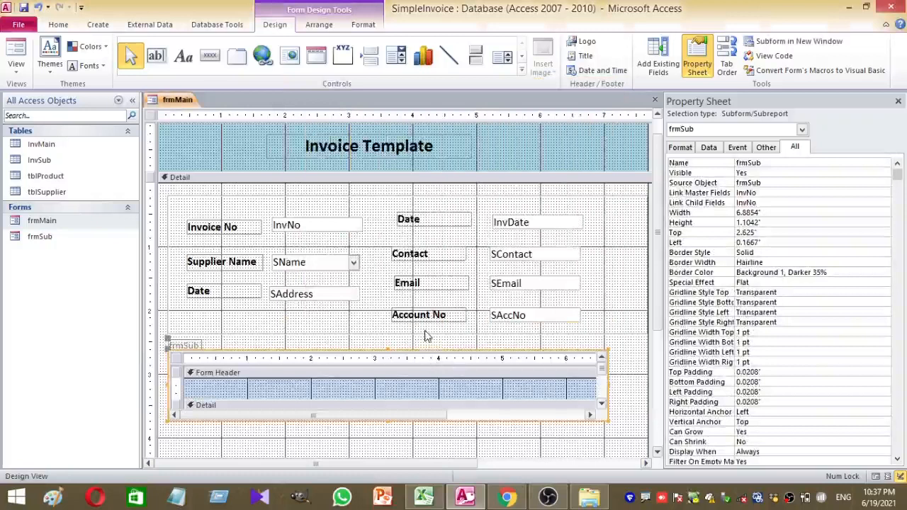
Narrow the property sheet panel beside the frmMain design
scroll(425, 336, down, 3)
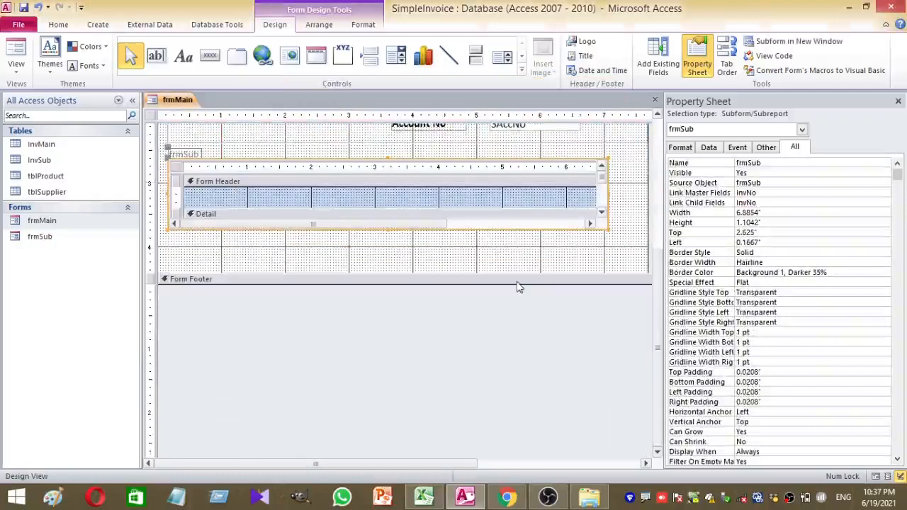
scroll(517, 286, up, 2)
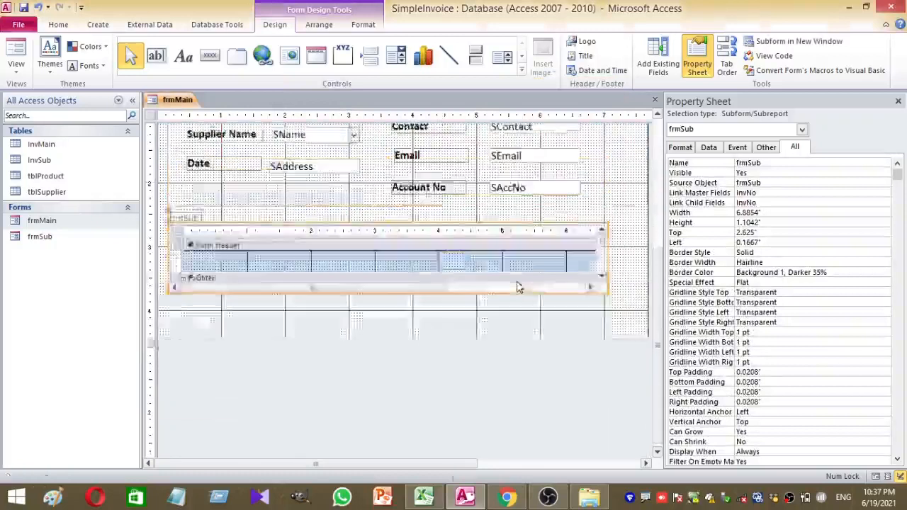
scroll(517, 286, down, 2)
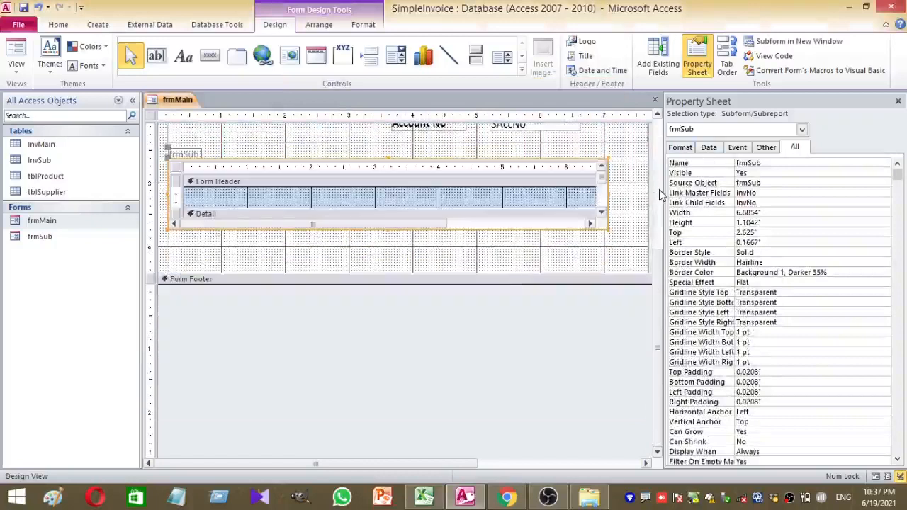
drag(664, 195, 706, 196)
scroll(540, 283, up, 3)
scroll(540, 283, down, 3)
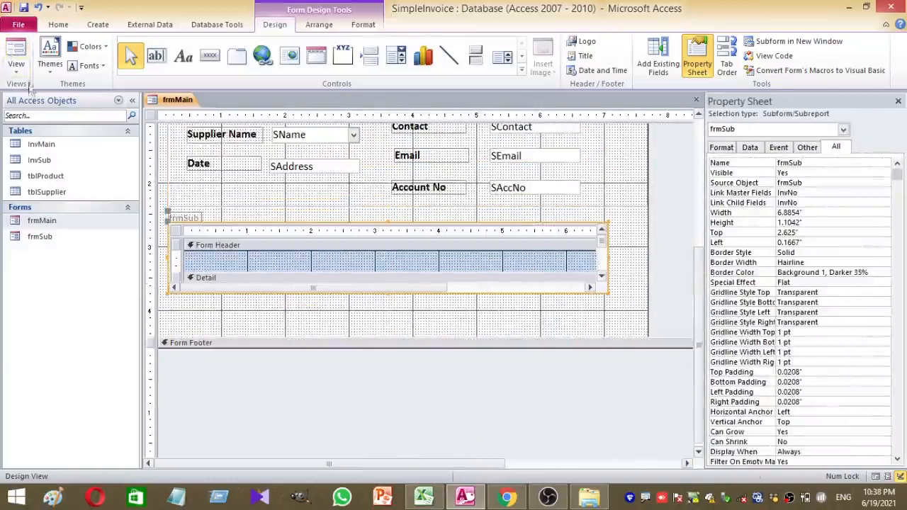
Preview frmMain with its product subform in Form View, then return to Design View
click(16, 50)
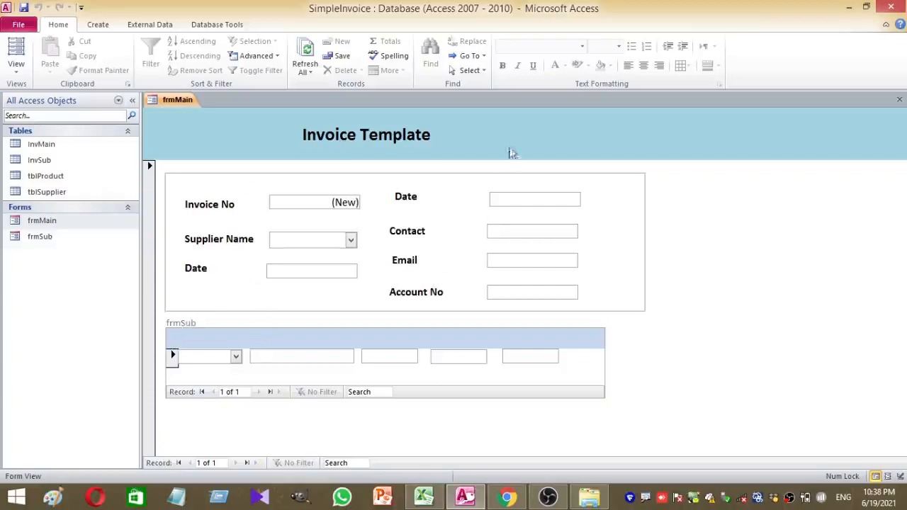
right_click(764, 227)
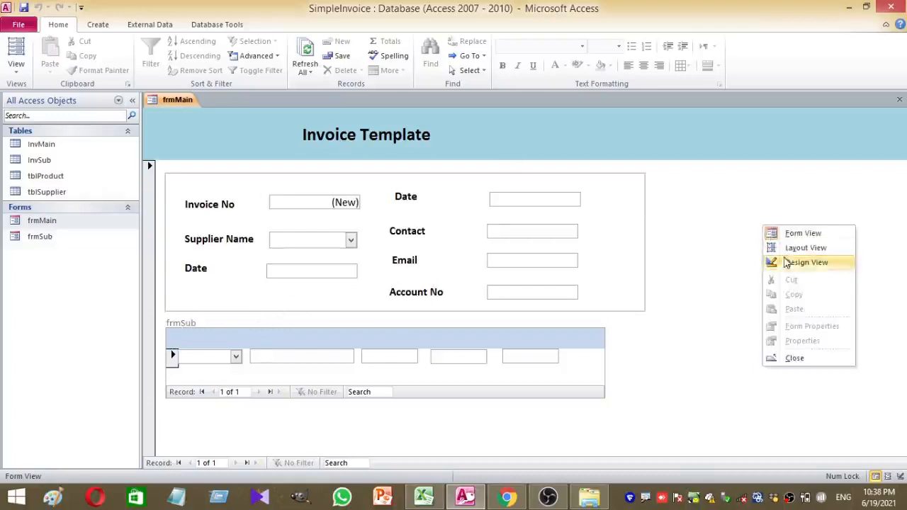
click(806, 262)
scroll(512, 259, down, 5)
Draw an option group frame around the product subform, cancelling its setup wizard
scroll(256, 212, up, 3)
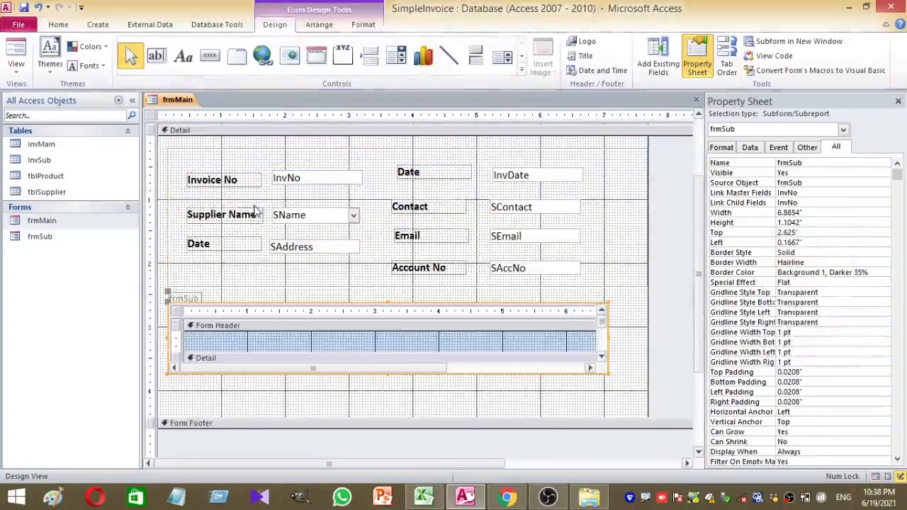
click(345, 55)
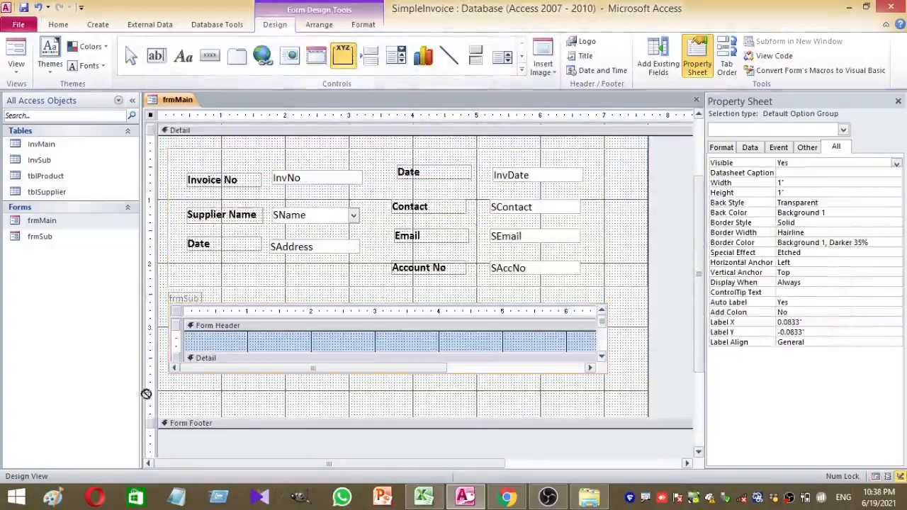
drag(165, 291, 637, 386)
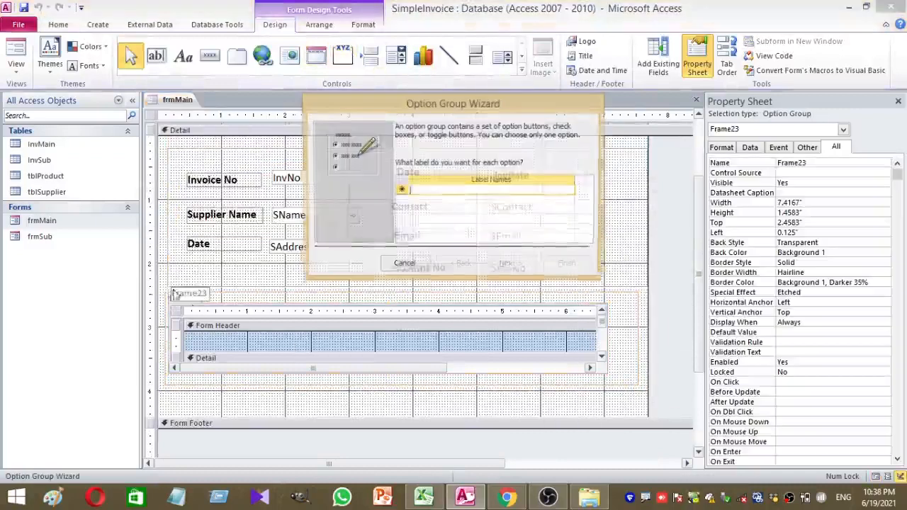
click(209, 303)
Delete the Frame23 and frmSub captions and view frmMain in Form View
click(208, 295)
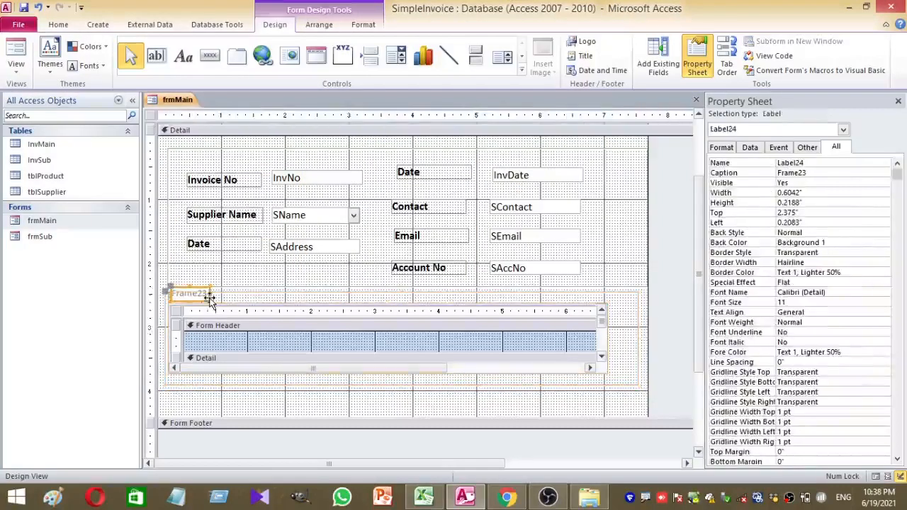
key(Delete)
click(195, 304)
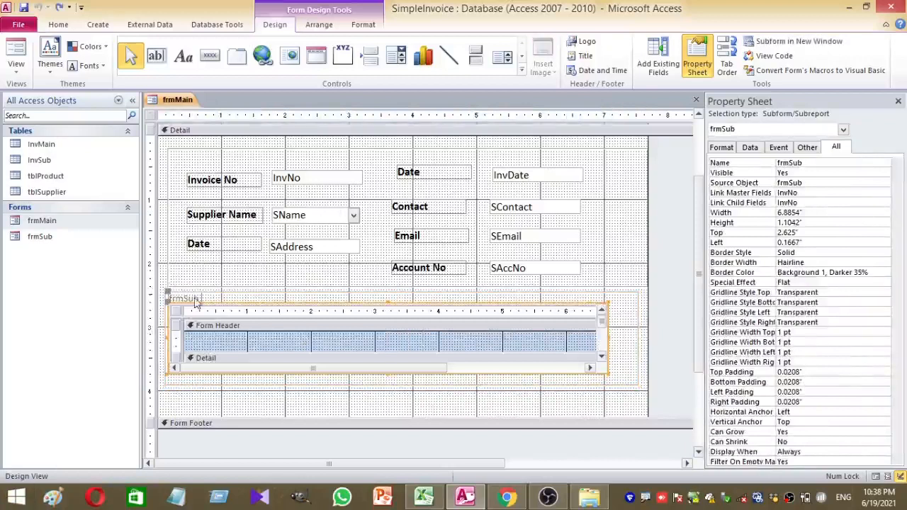
click(195, 298)
key(Delete)
scroll(195, 300, down, 3)
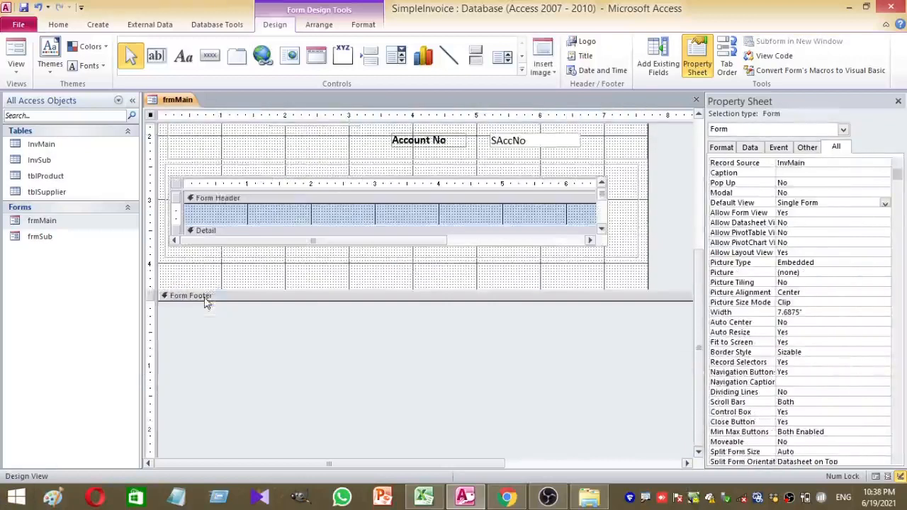
click(269, 282)
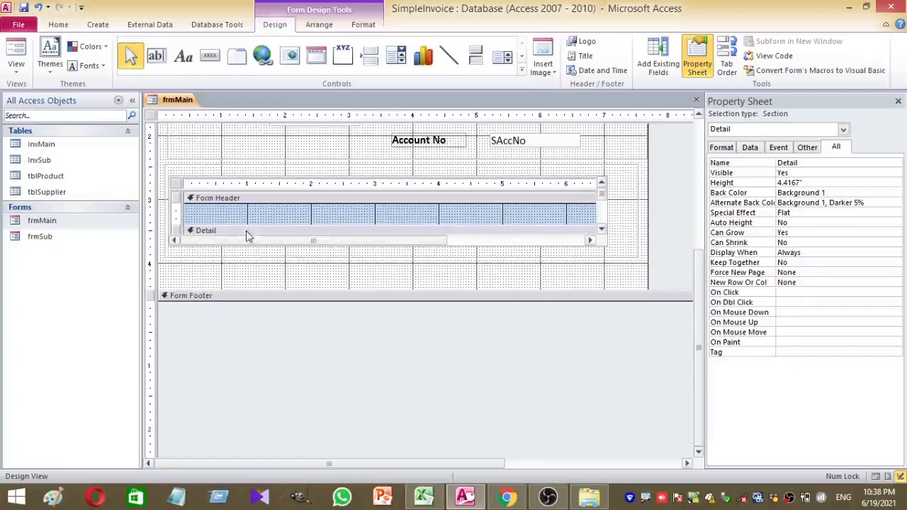
scroll(253, 239, up, 3)
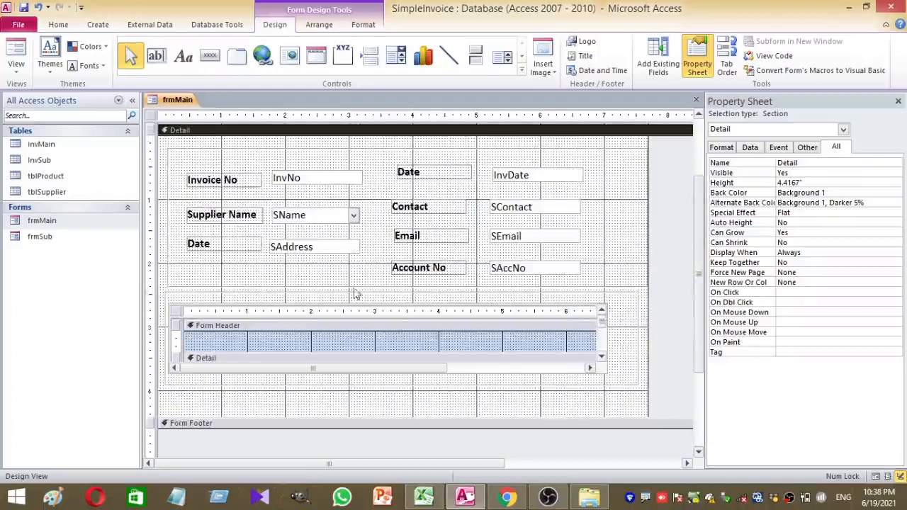
click(16, 50)
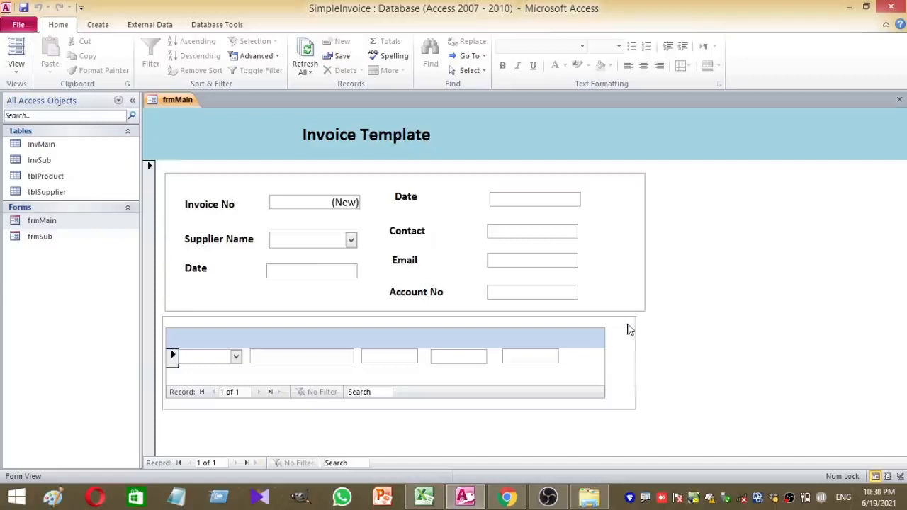
In Layout View, line up the right edges of the upper and lower frames
right_click(668, 299)
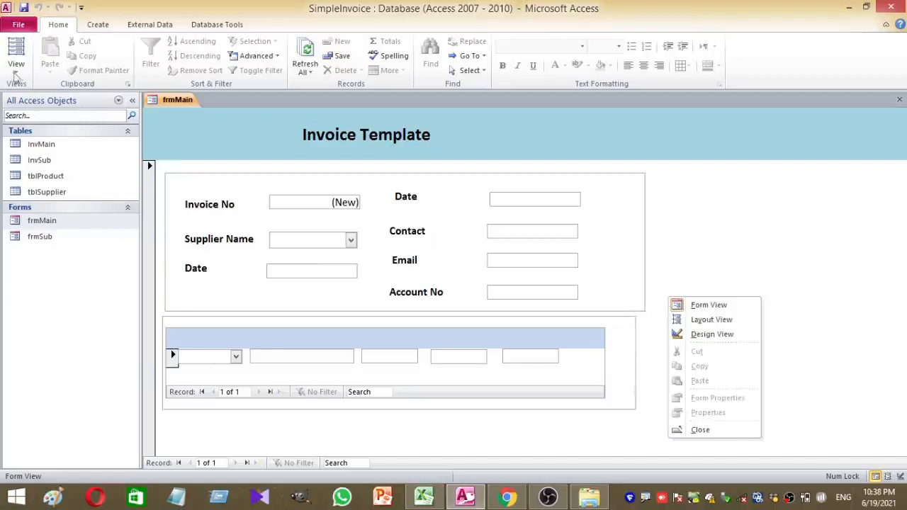
click(711, 320)
click(634, 348)
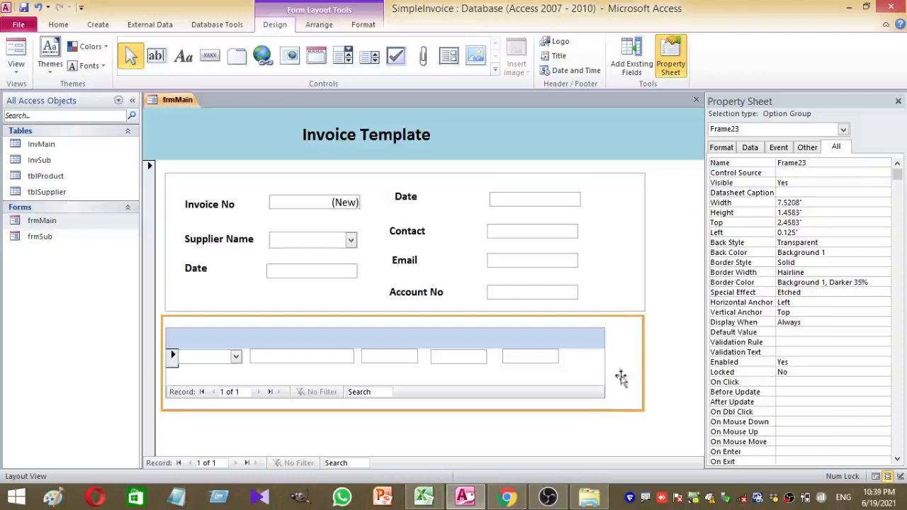
click(666, 357)
click(637, 361)
mouse_move(645, 362)
mouse_down()
mouse_move(655, 358)
mouse_move(645, 359)
mouse_up()
click(649, 362)
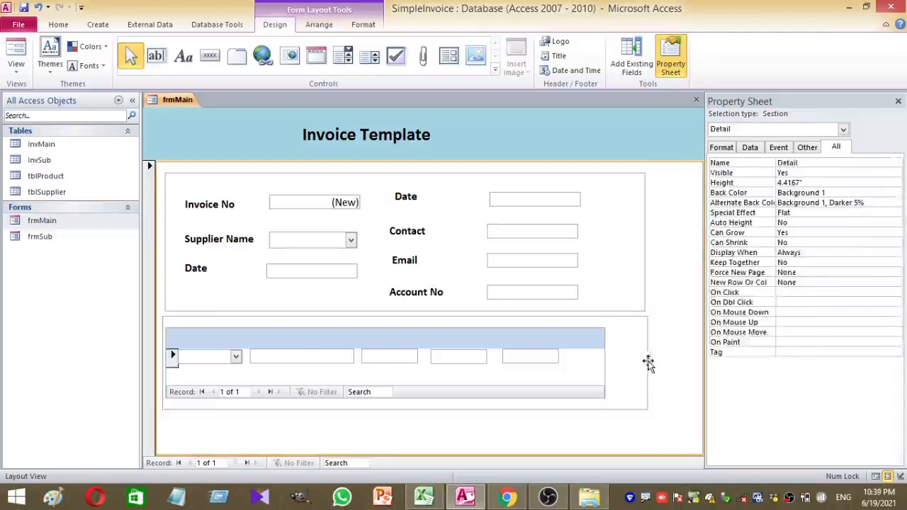
click(644, 365)
click(647, 252)
click(641, 251)
drag(646, 247, 649, 247)
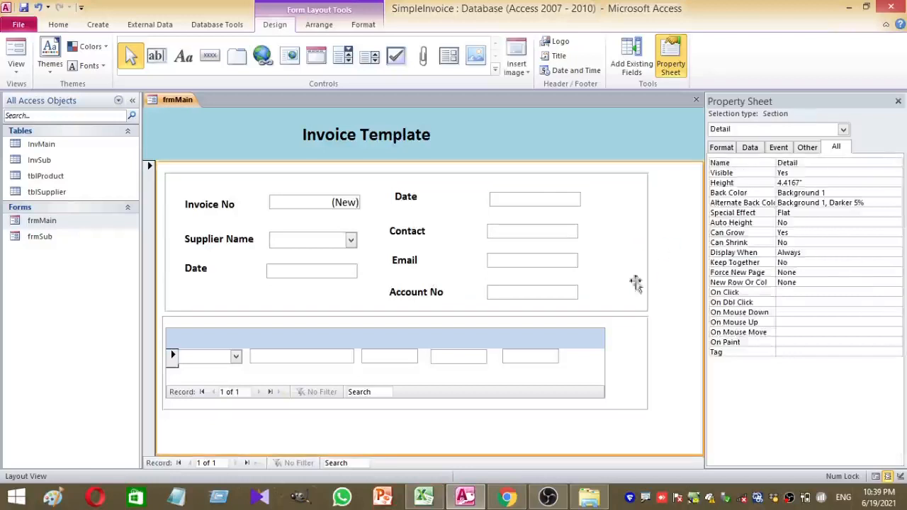
Narrow the product subform and shift it right to Left 0.5417", Top 2.5833" within its frame
click(598, 379)
click(603, 358)
drag(604, 356, 571, 356)
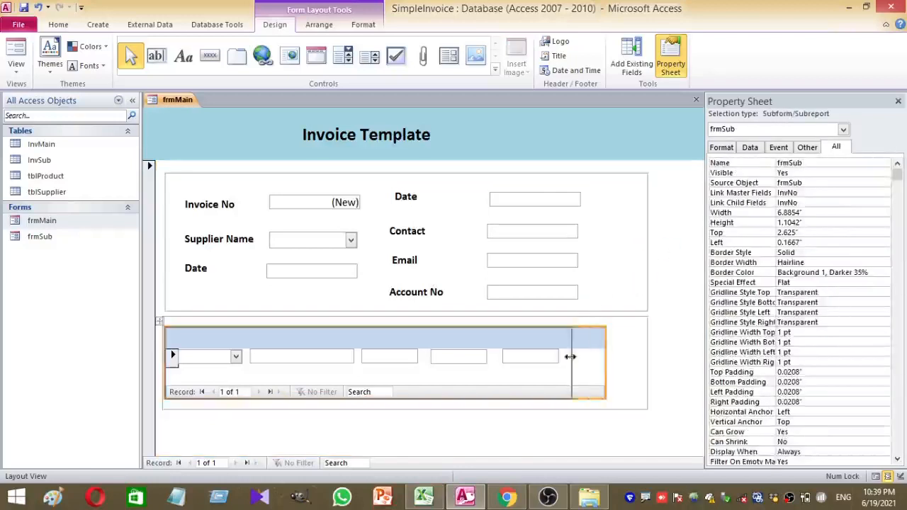
click(166, 320)
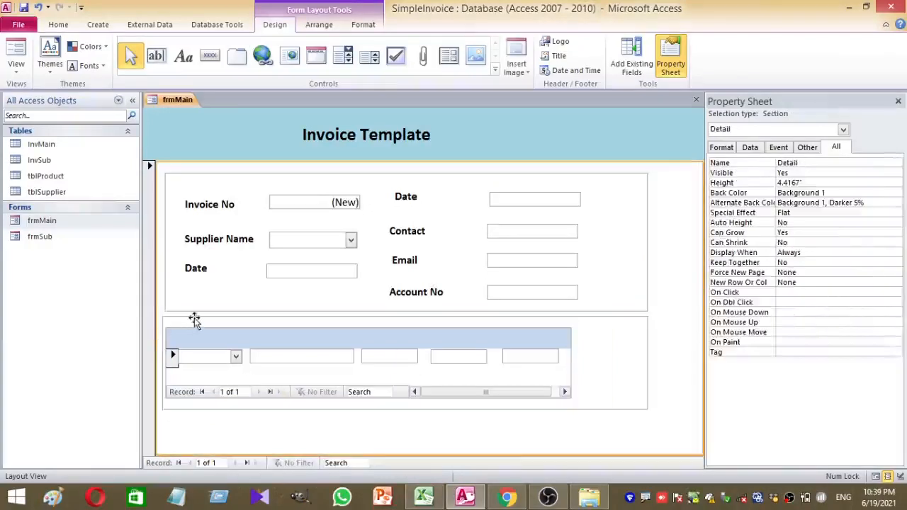
click(168, 337)
click(168, 338)
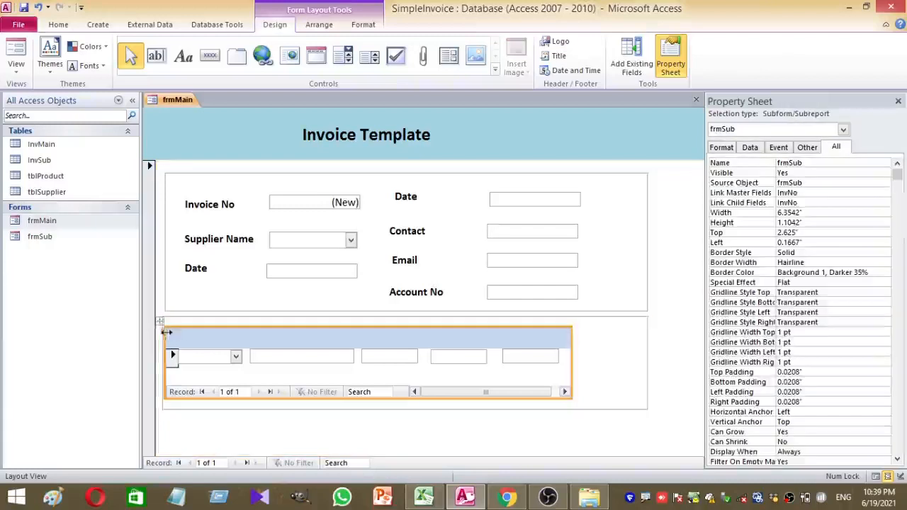
drag(234, 337, 182, 321)
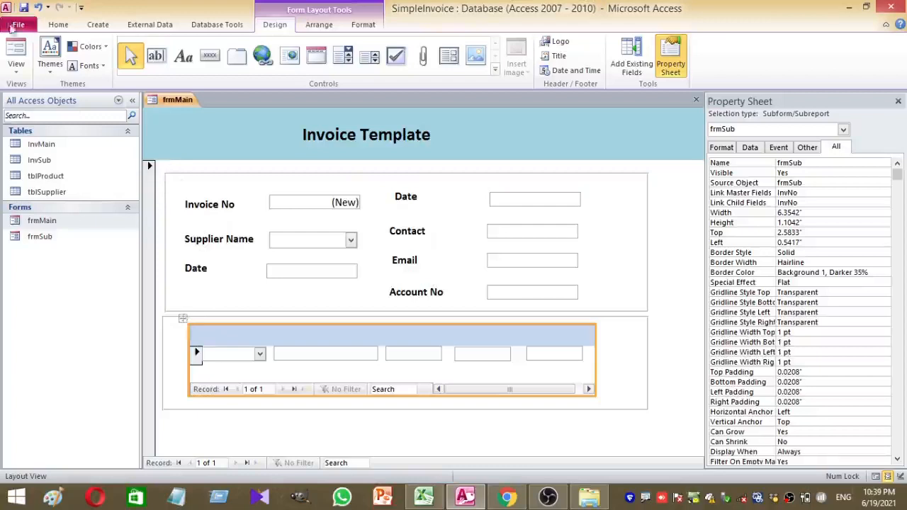
Close frmMain, saving its layout changes
click(20, 71)
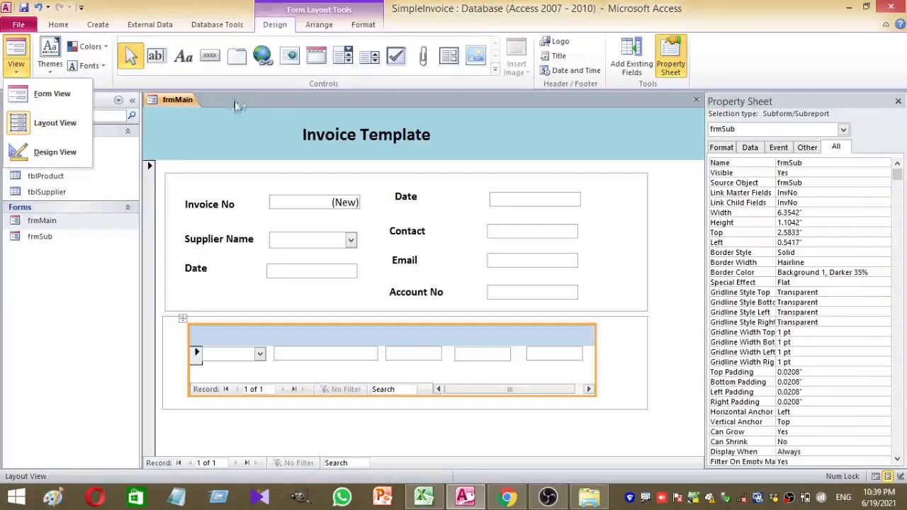
right_click(186, 105)
click(215, 121)
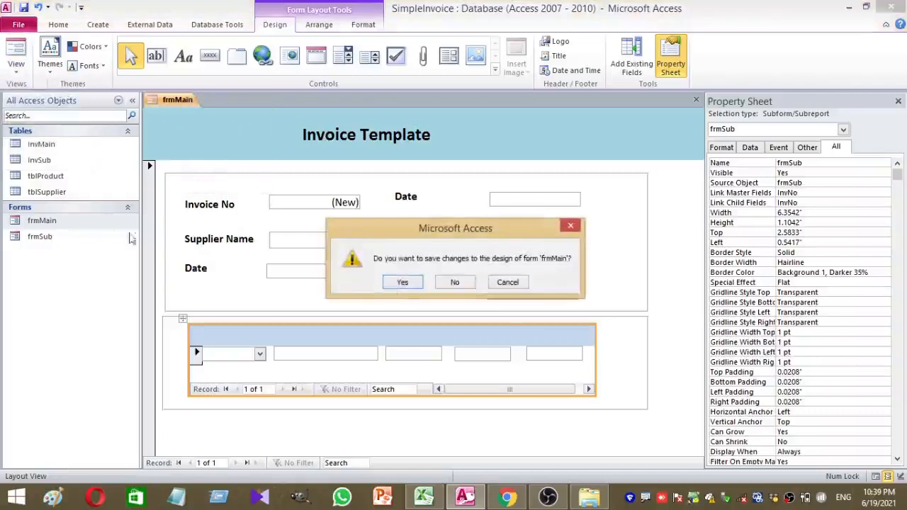
click(403, 282)
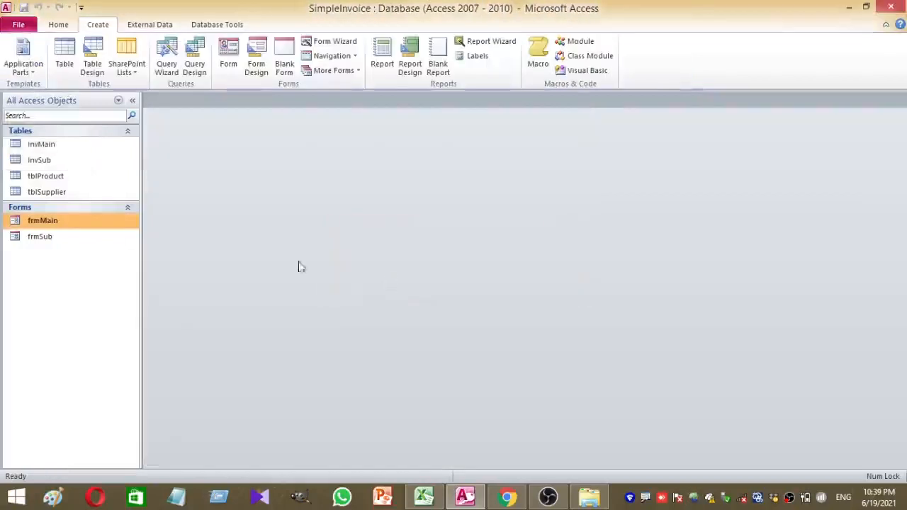
Open frmSub in Design View from the Navigation Pane
click(31, 241)
right_click(31, 241)
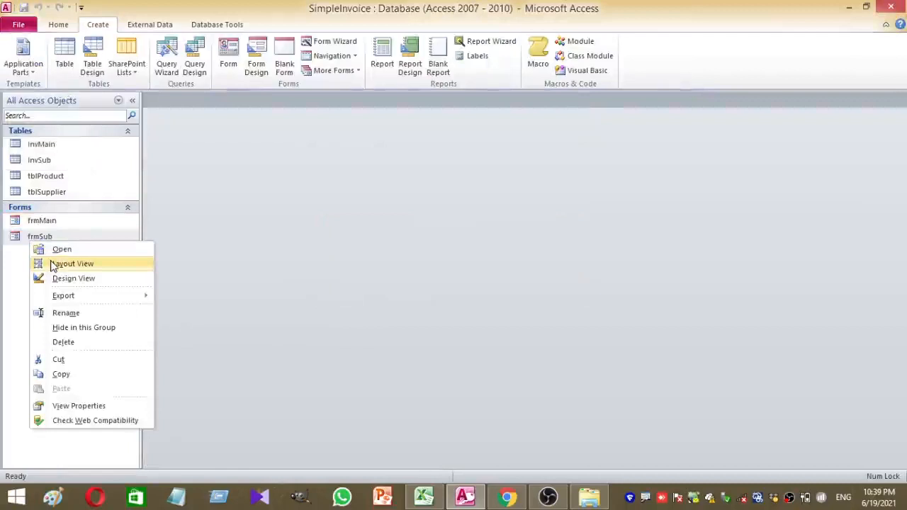
click(63, 278)
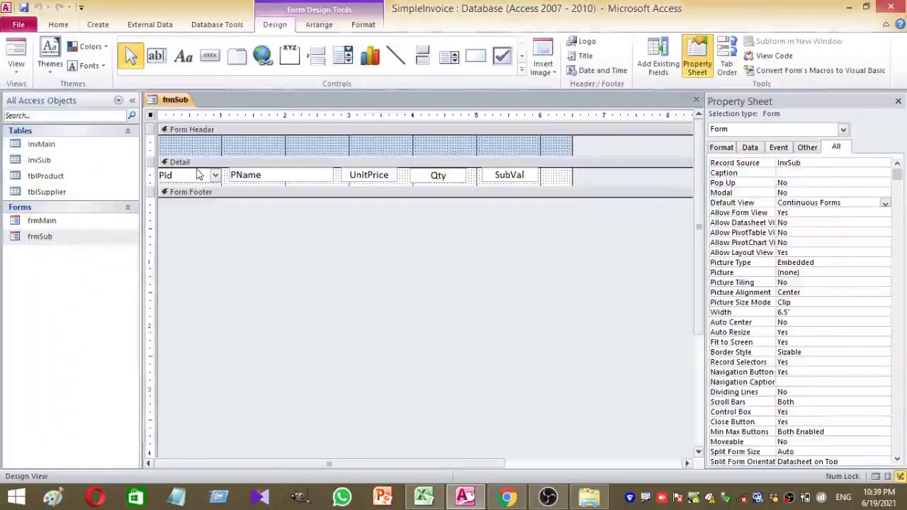
Add a Product Id heading label in the frmSub Form Header
click(183, 58)
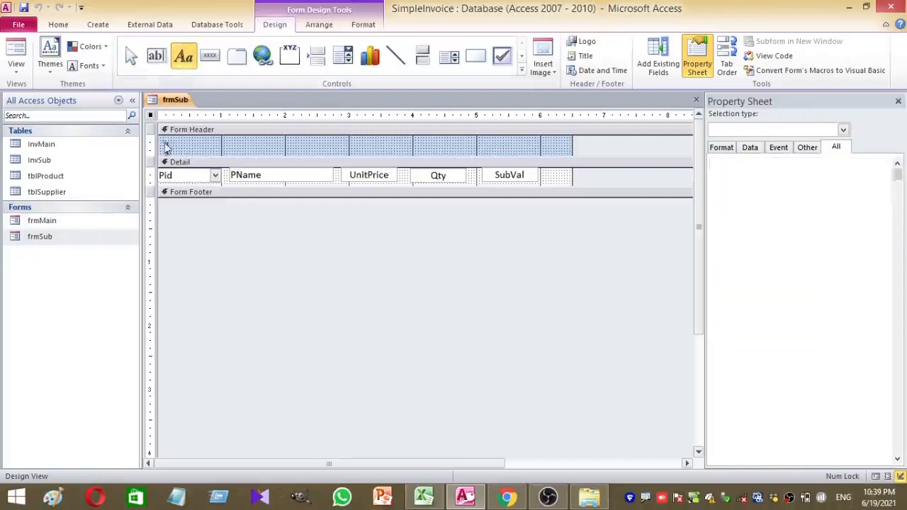
click(167, 146)
text(Pid)
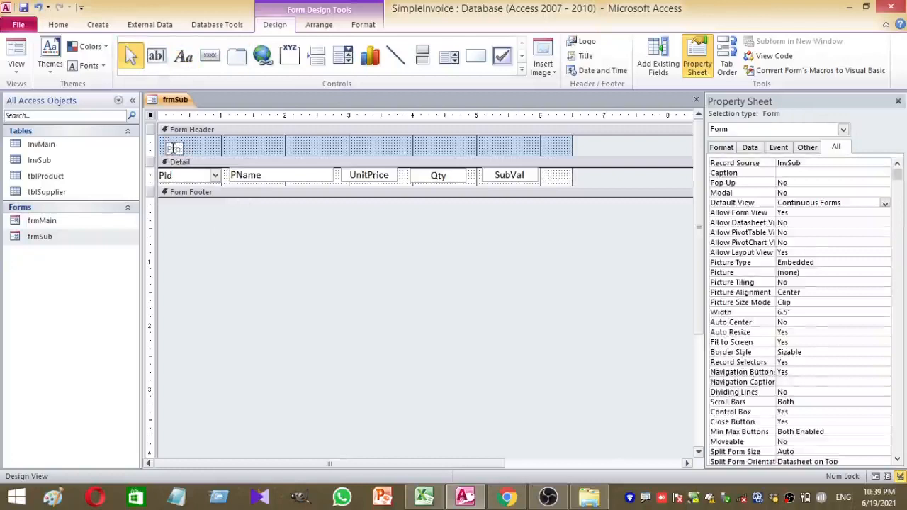
text(duct ID)
click(221, 148)
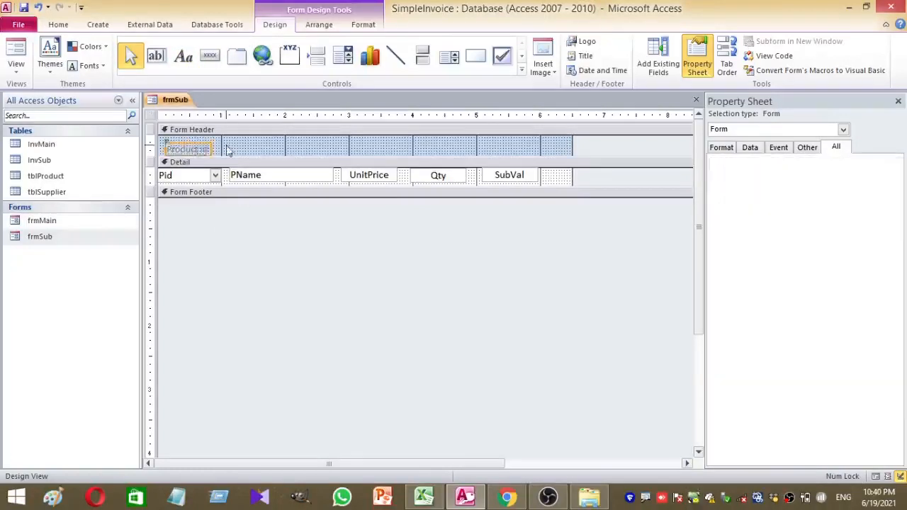
Duplicate the label to the right and caption it Product Name
click(206, 148)
key(ctrl+c)
key(ctrl+v)
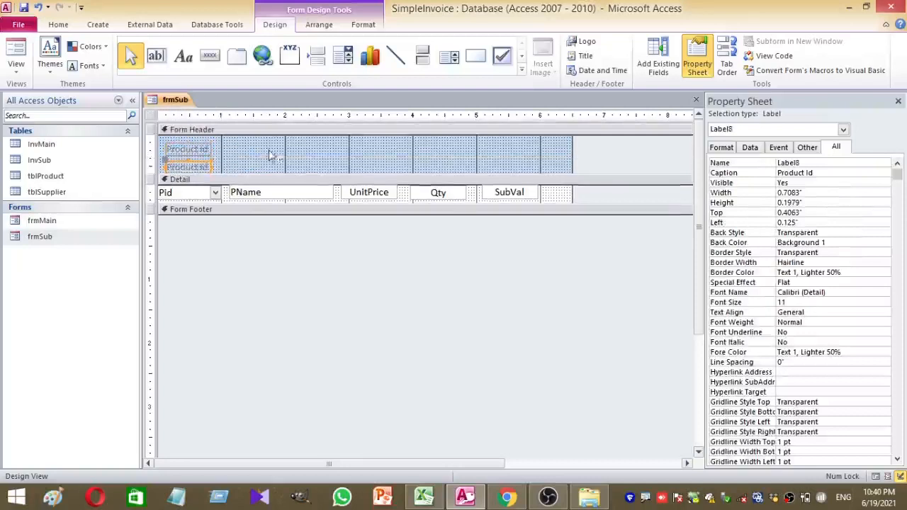
drag(235, 156, 259, 145)
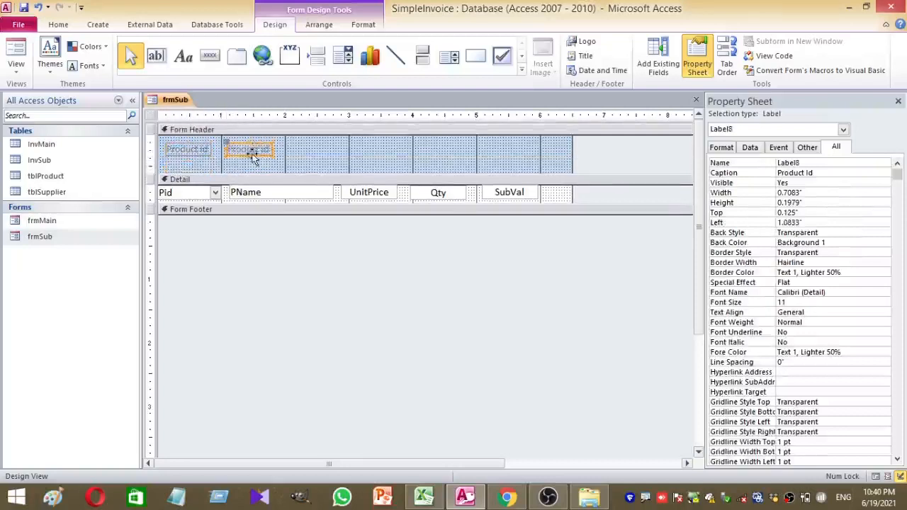
click(252, 147)
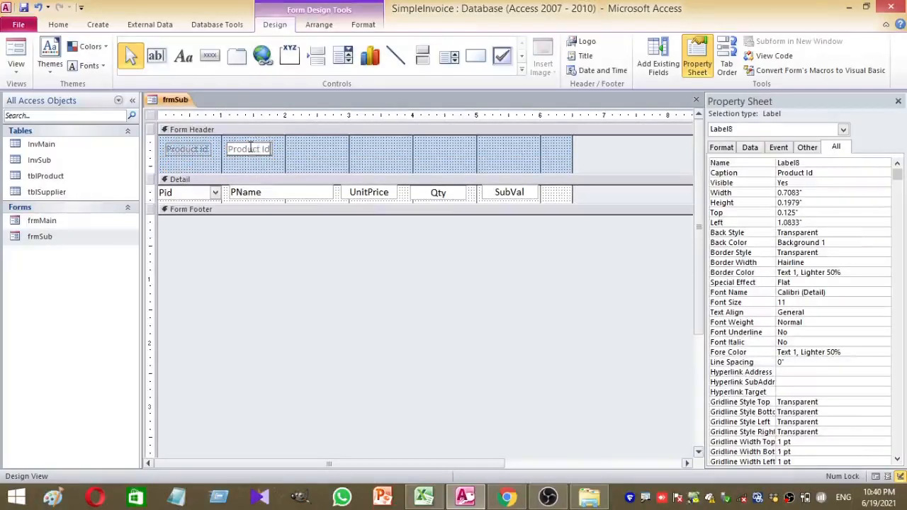
key(BackSpace)
key(BackSpace)
text(Name)
click(342, 155)
Add a copied Unit Price heading above the UnitPrice field
click(276, 147)
key(ctrl+c)
key(ctrl+v)
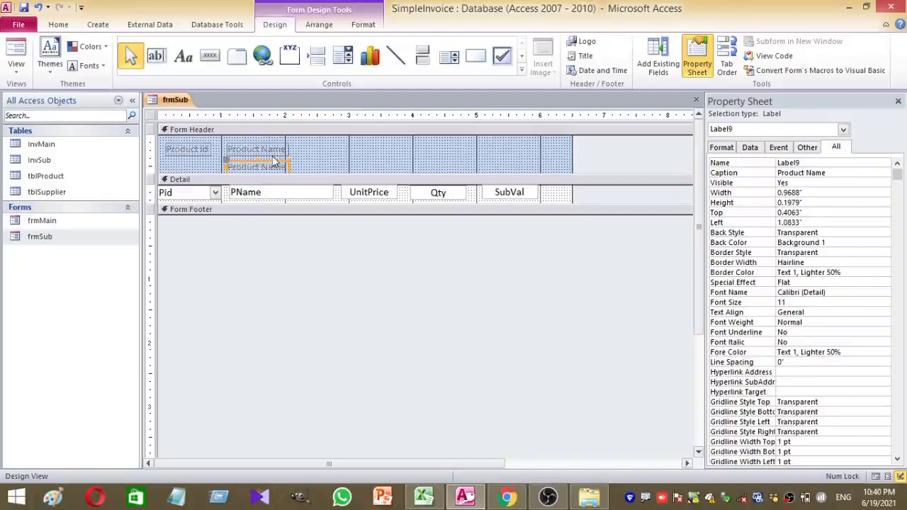
drag(275, 162, 390, 143)
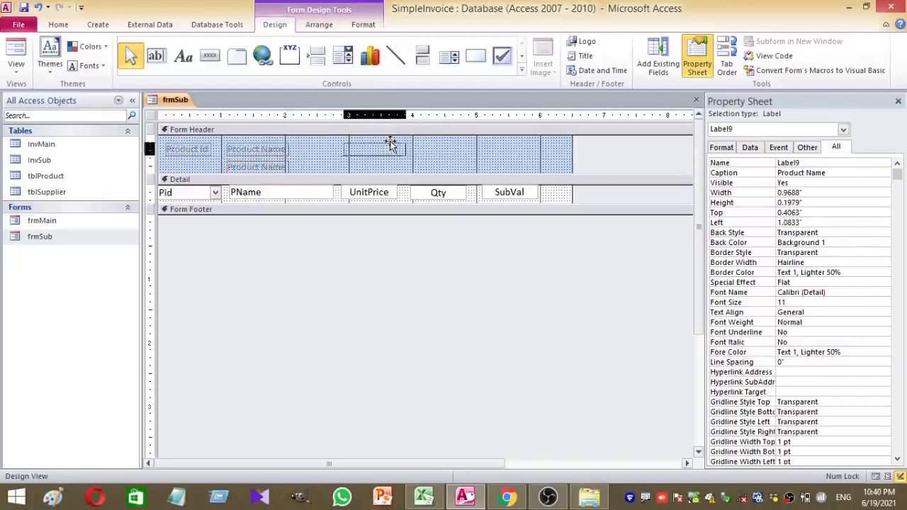
click(400, 150)
drag(399, 150, 284, 154)
key(BackSpace)
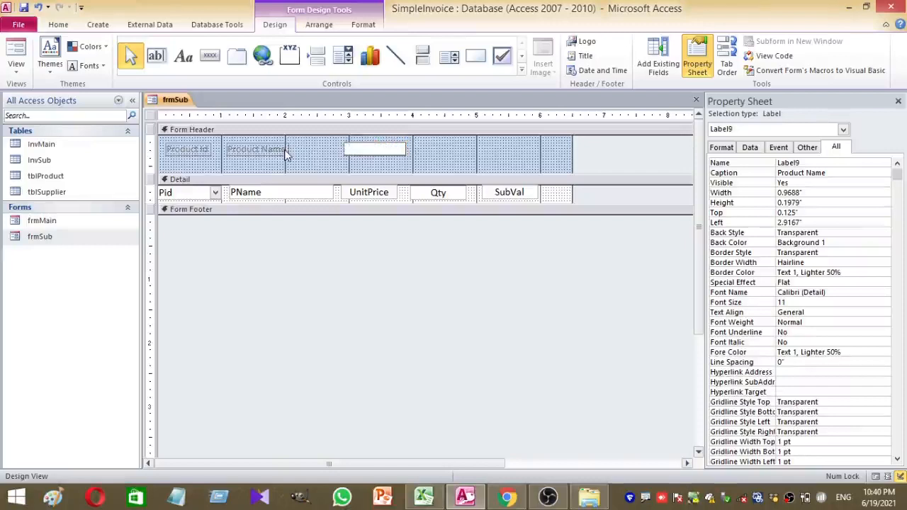
text(Unit Price)
click(401, 159)
Add a copied Quantity heading above the Qty field
click(400, 152)
key(ctrl+c)
key(ctrl+v)
drag(398, 166, 468, 145)
text(Qua)
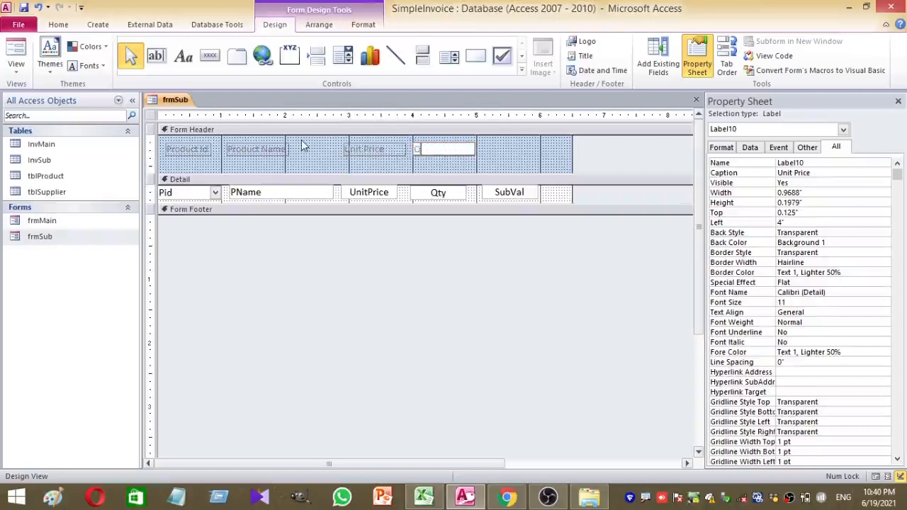
text(ntity)
click(500, 144)
Add a copied Value heading above the SubVal field
drag(500, 144, 446, 151)
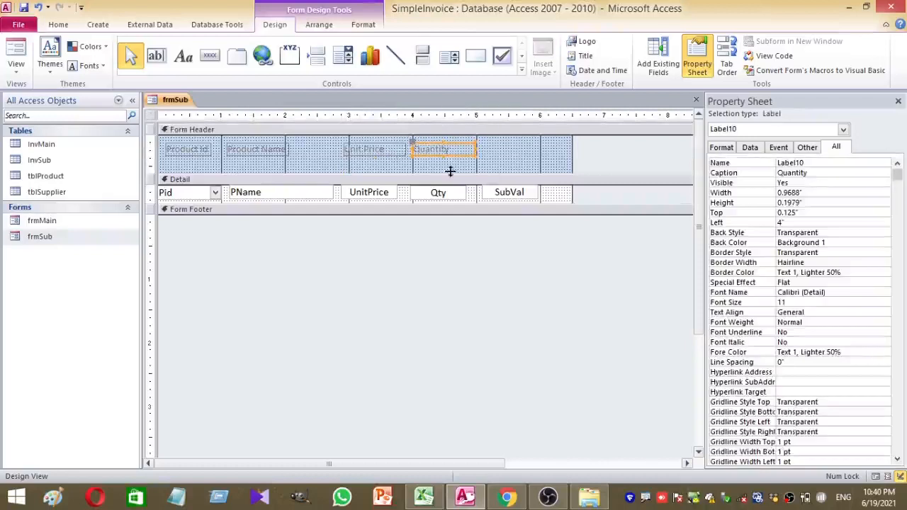
key(ctrl+c)
key(ctrl+v)
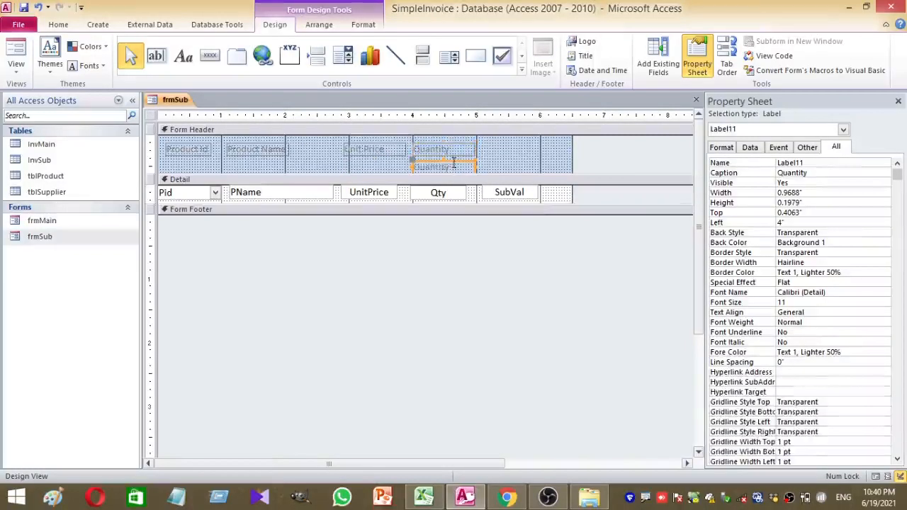
drag(459, 159, 533, 145)
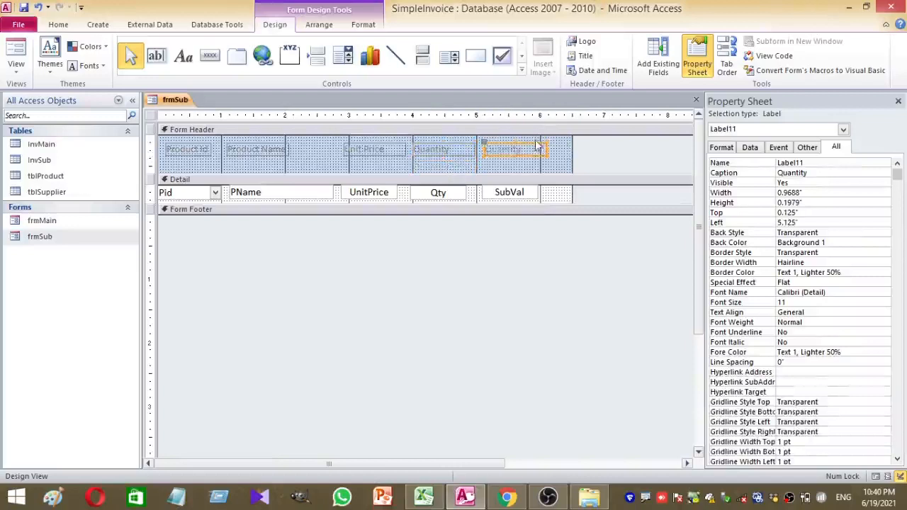
double_click(533, 145)
text(V)
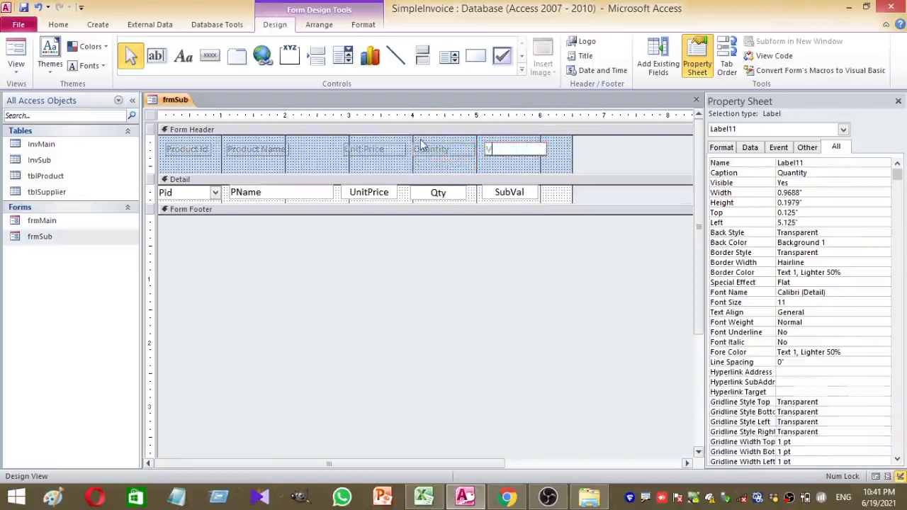
text(alue)
click(512, 171)
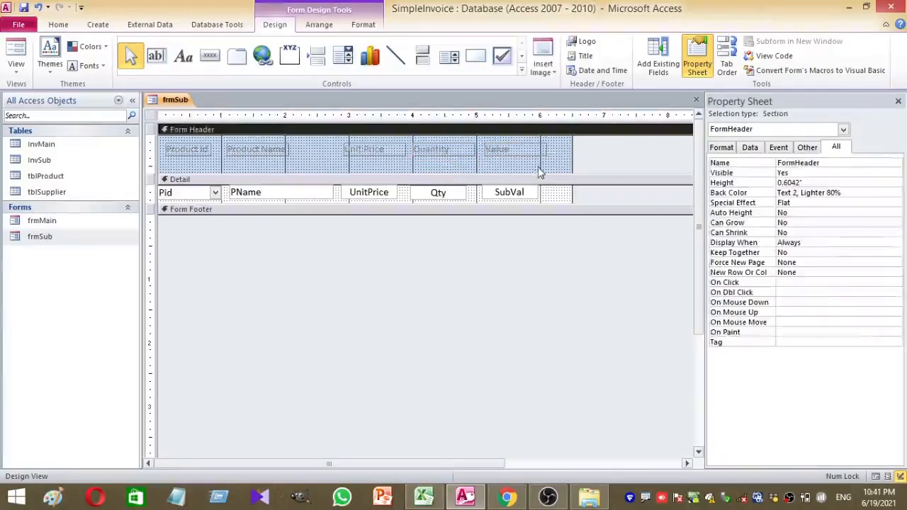
Format all five header labels black, 13-point, bold and centred
drag(550, 153, 138, 148)
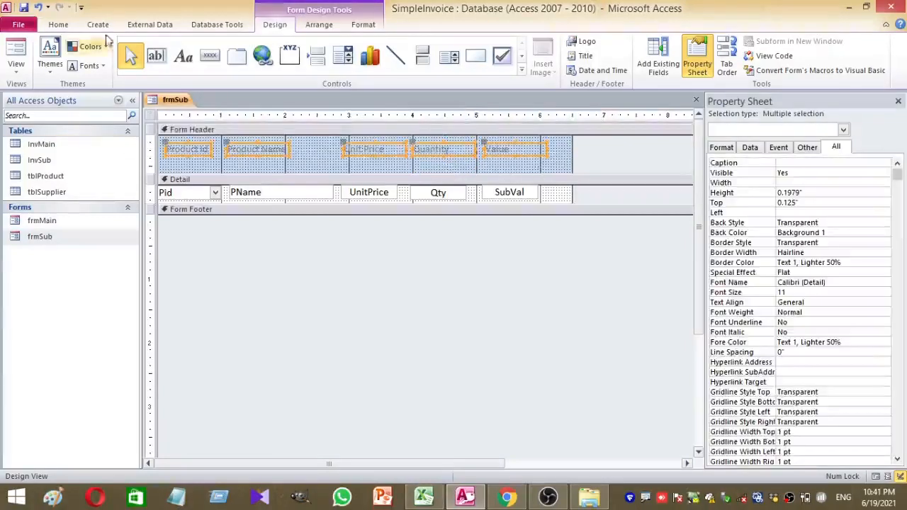
click(58, 24)
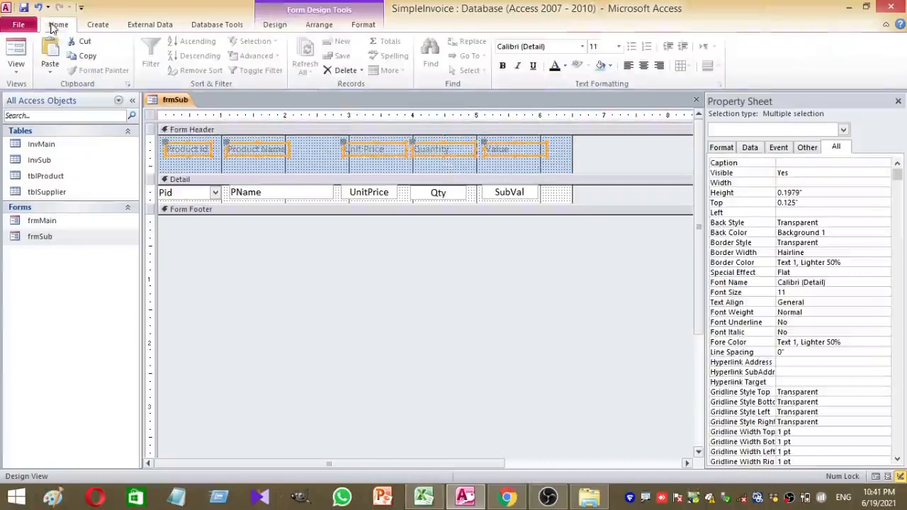
click(555, 65)
text(13)
key(Return)
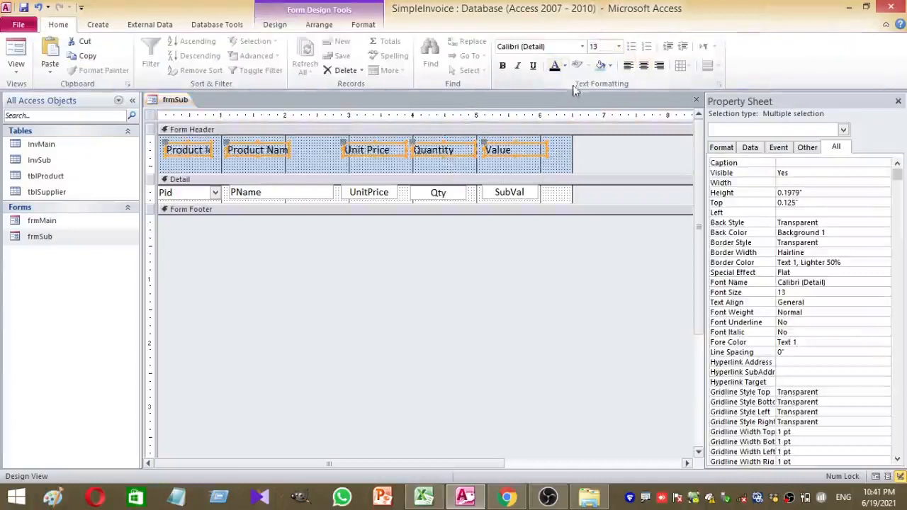
click(502, 65)
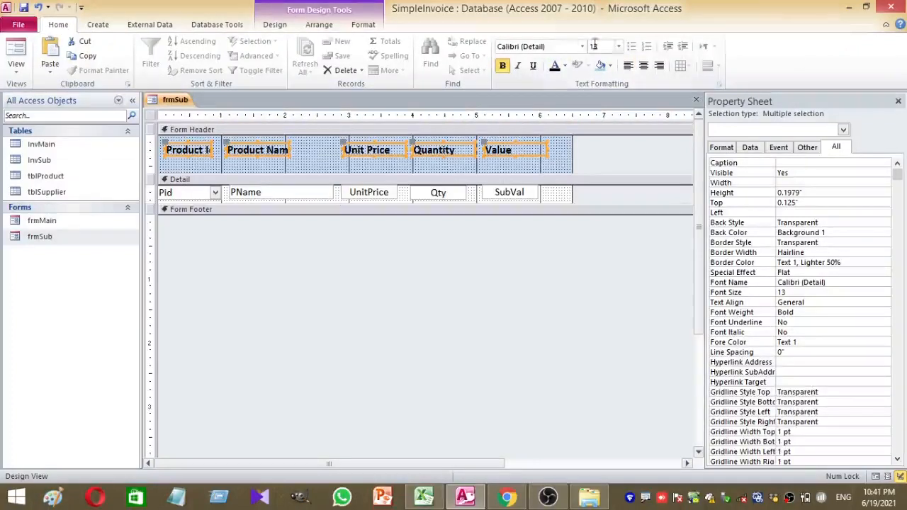
click(643, 65)
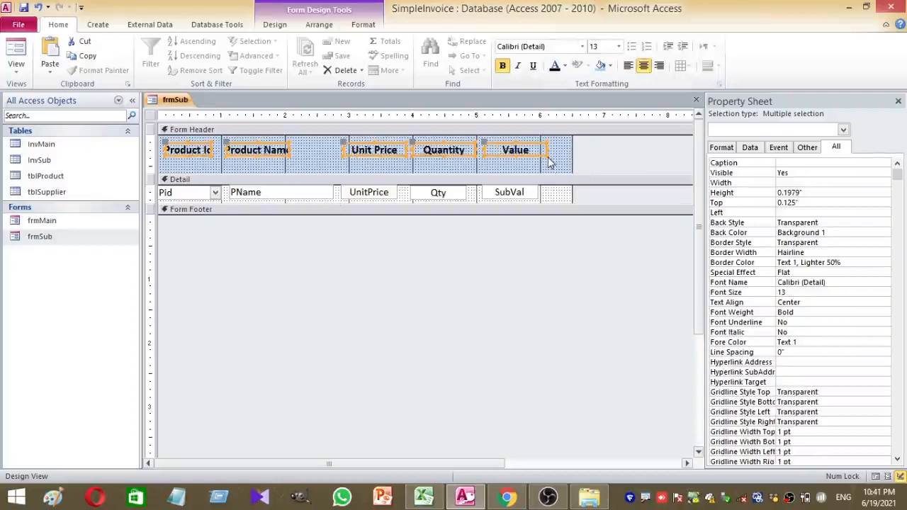
Nudge the headings up, widen Product Name to show its caption, and shift Product Id left
click(149, 157)
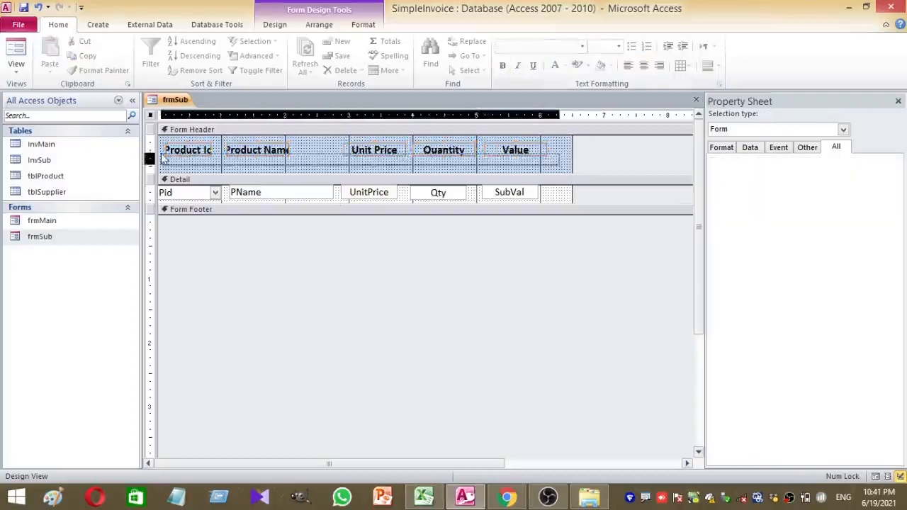
drag(162, 154, 162, 145)
key(Up)
key(Up)
key(Up)
key(Up)
key(Up)
key(Up)
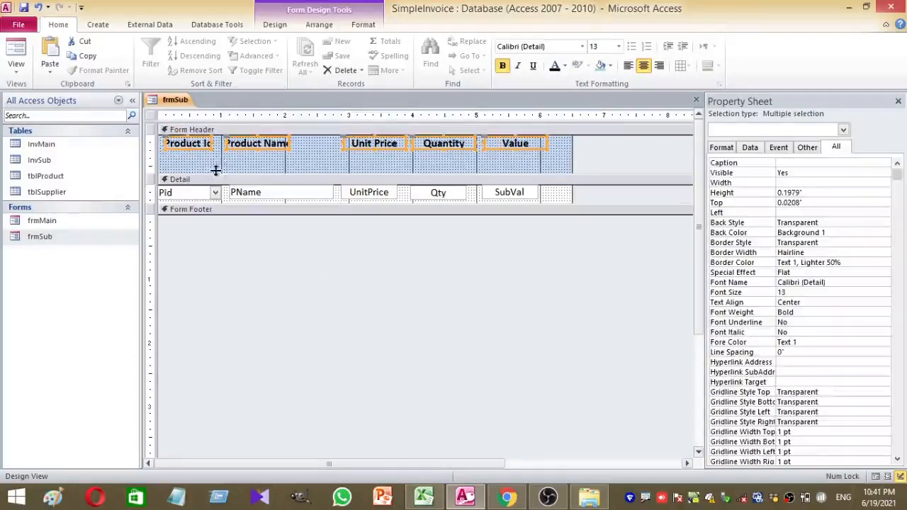
click(215, 170)
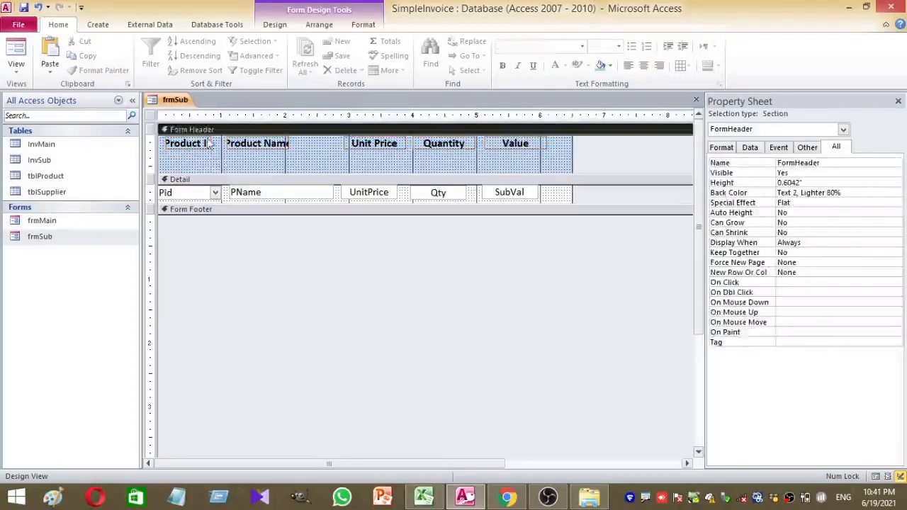
click(209, 143)
click(255, 143)
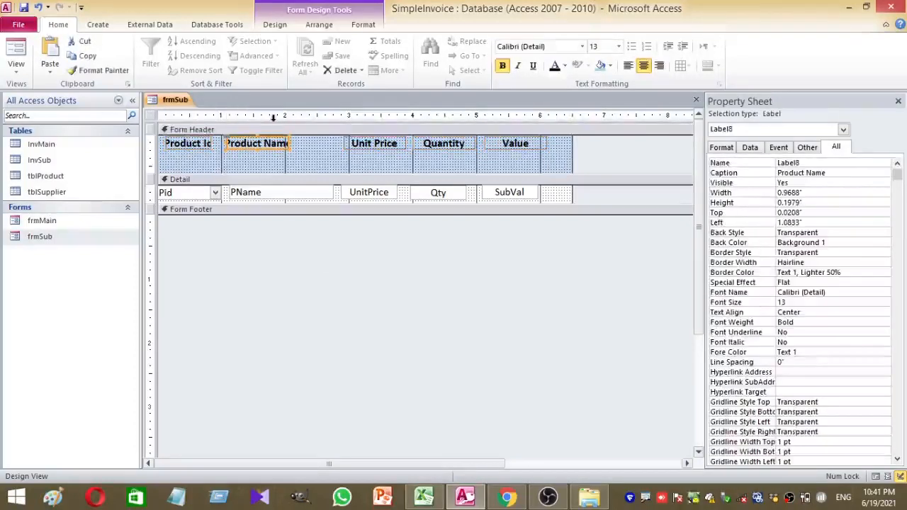
drag(287, 143, 296, 143)
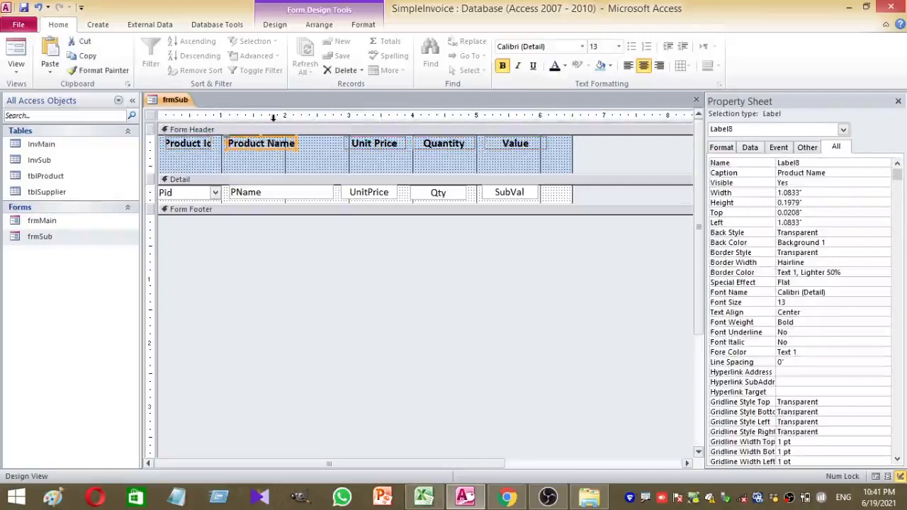
click(192, 140)
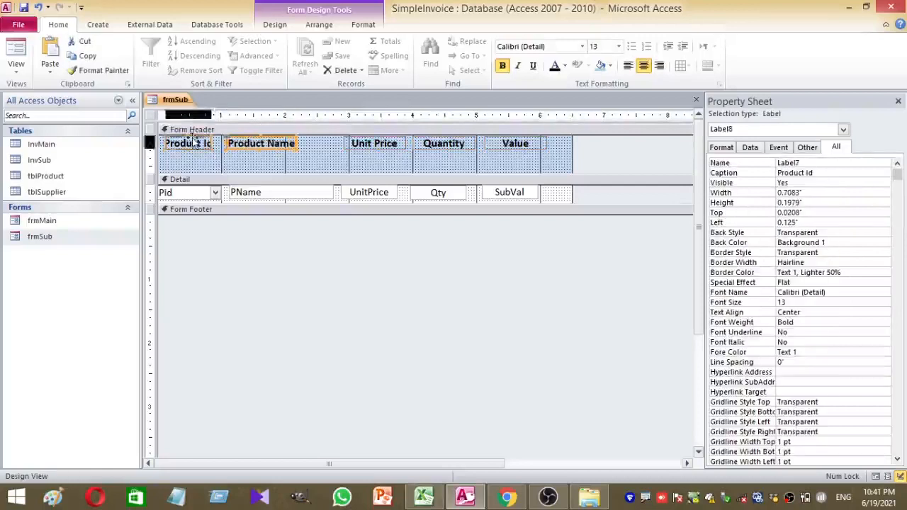
key(Left)
key(Left)
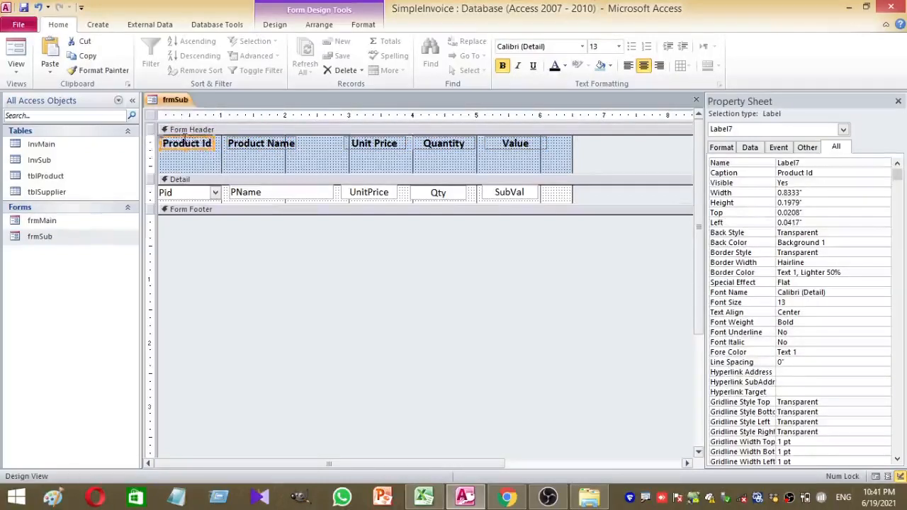
key(Left)
key(Left)
key(Left)
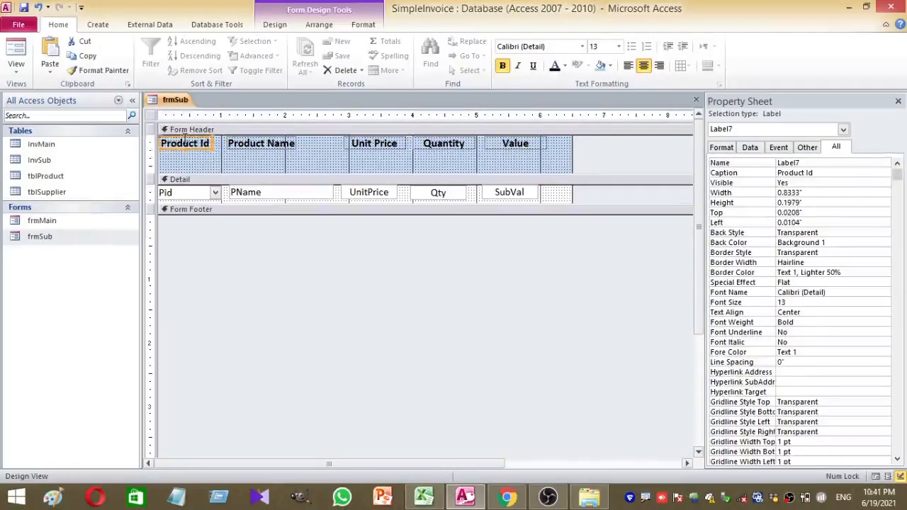
Shrink the Form Header to 0.3333" so the headings sit just above the detail row
click(317, 164)
drag(313, 173, 314, 151)
click(340, 301)
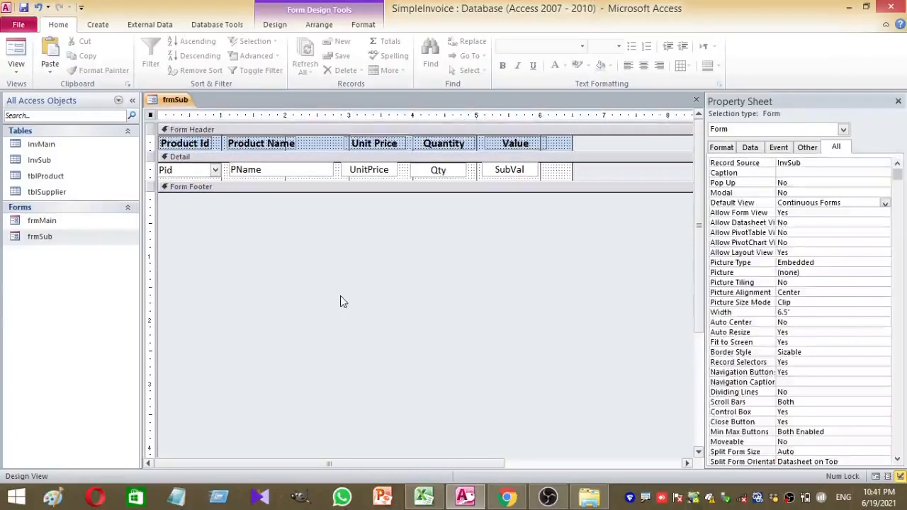
Close the frmSub design and open frmMain as a working form
right_click(168, 101)
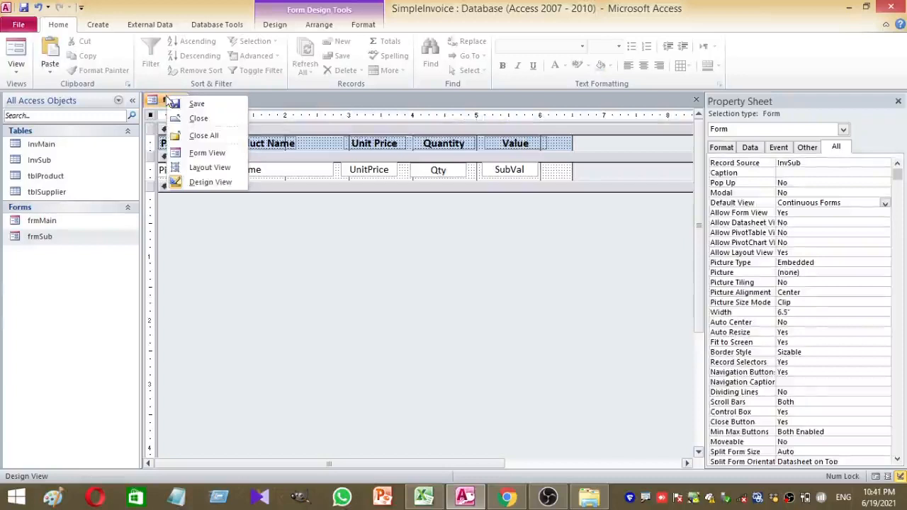
click(192, 119)
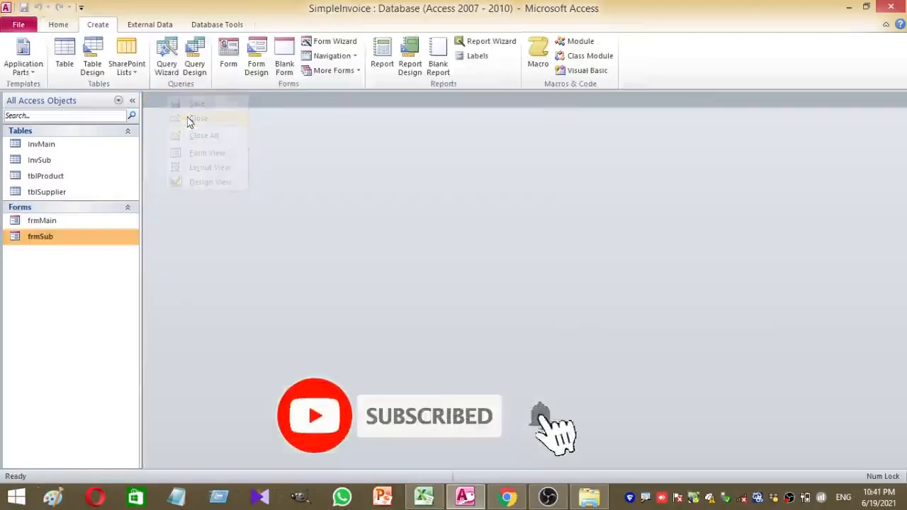
double_click(96, 221)
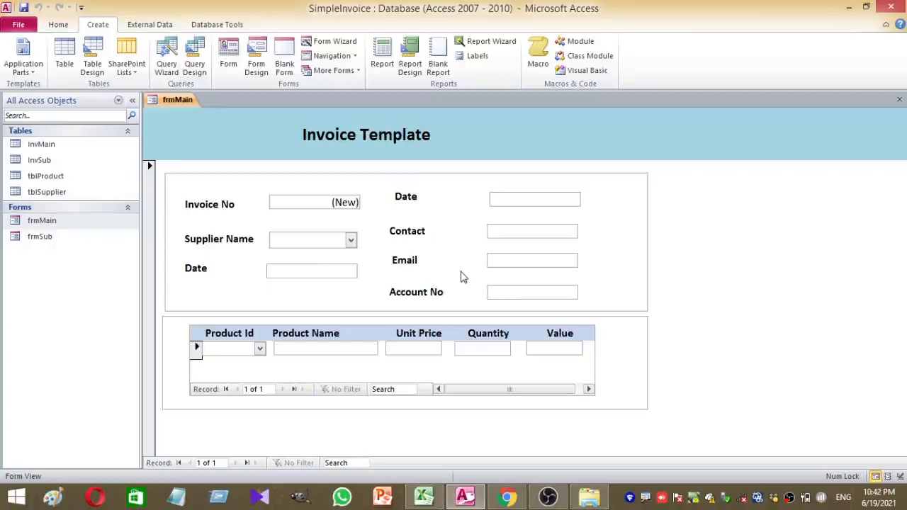
Choose Product Id 100 for the first row of frmMain's product subform
click(260, 348)
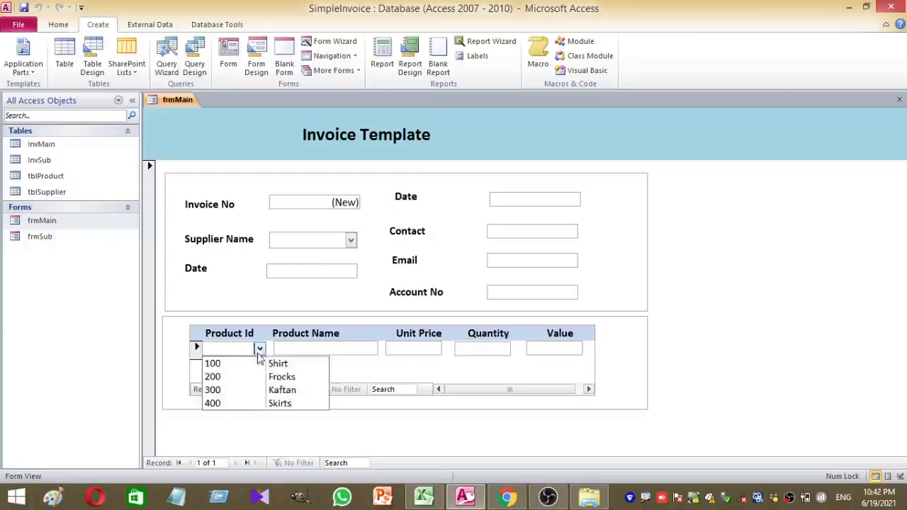
click(250, 363)
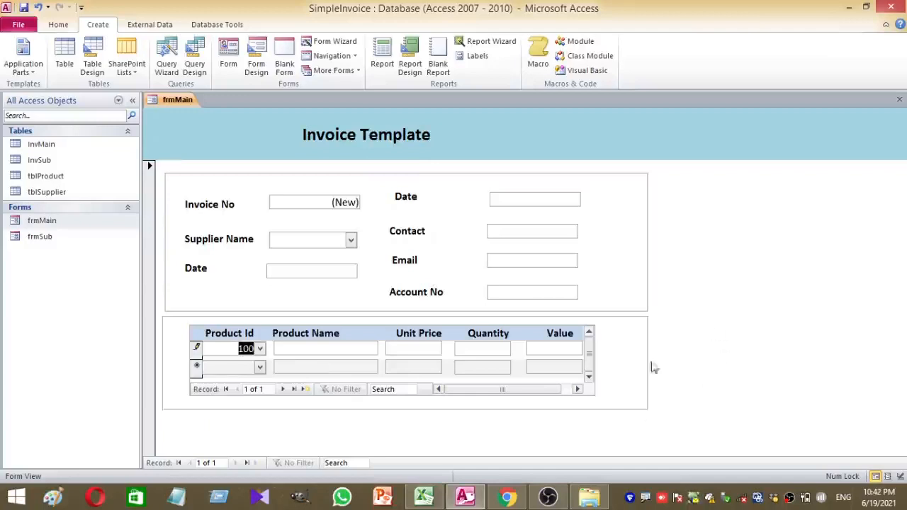
right_click(759, 300)
click(639, 211)
right_click(175, 100)
Close frmMain and open frmSub in Design View
click(204, 120)
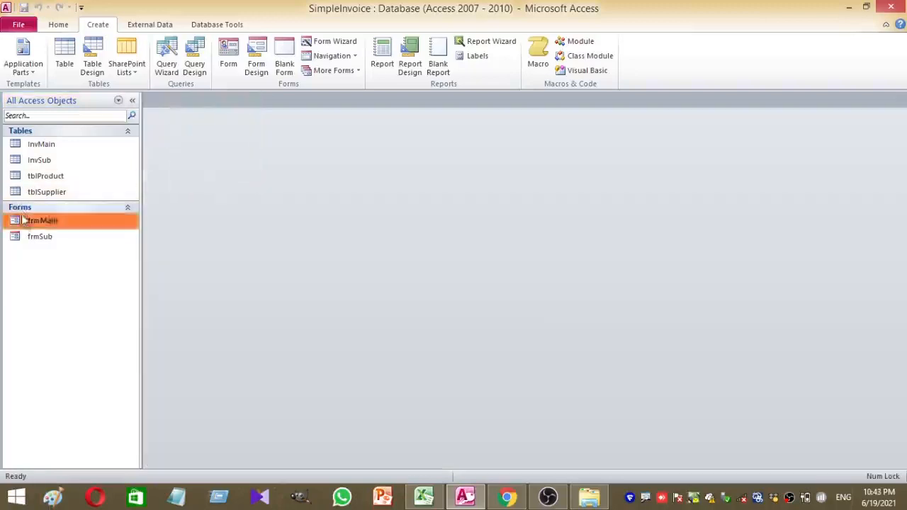
click(32, 238)
right_click(32, 239)
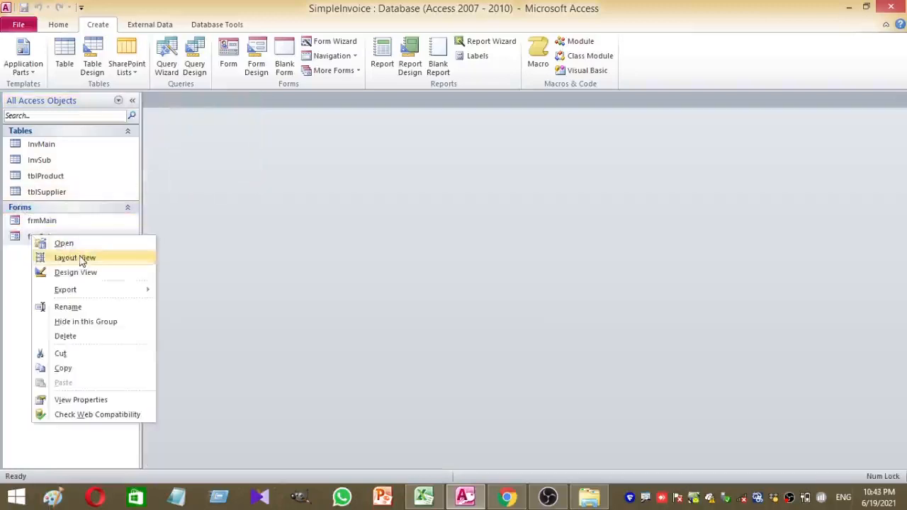
click(81, 275)
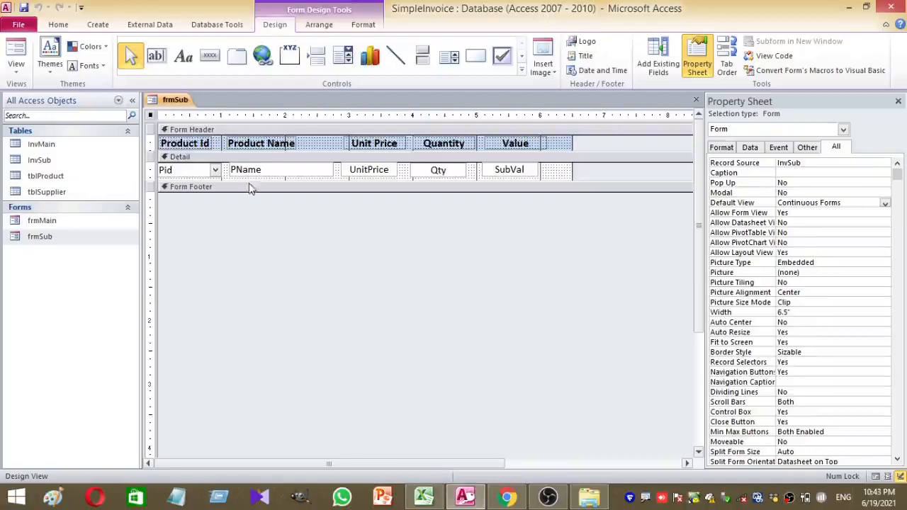
Shorten frmSub's Detail section, close frmSub, and reopen frmMain
drag(259, 182, 259, 181)
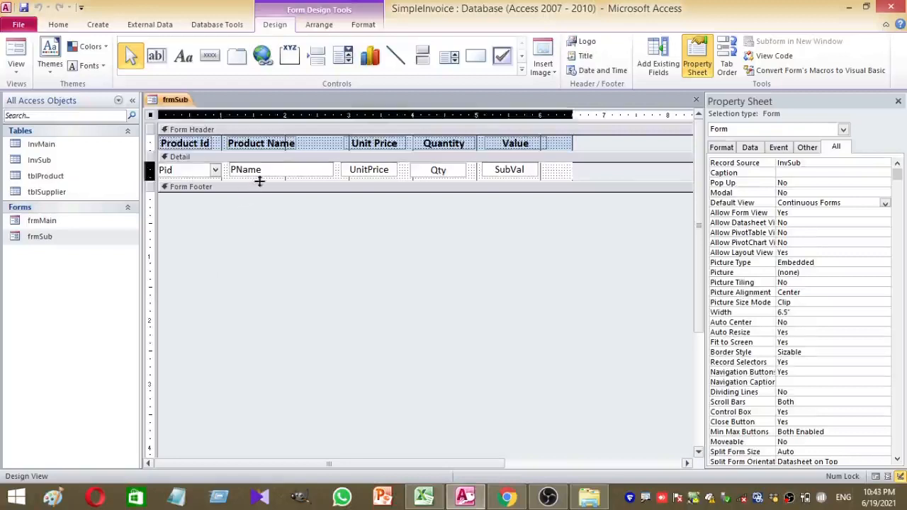
drag(259, 181, 264, 174)
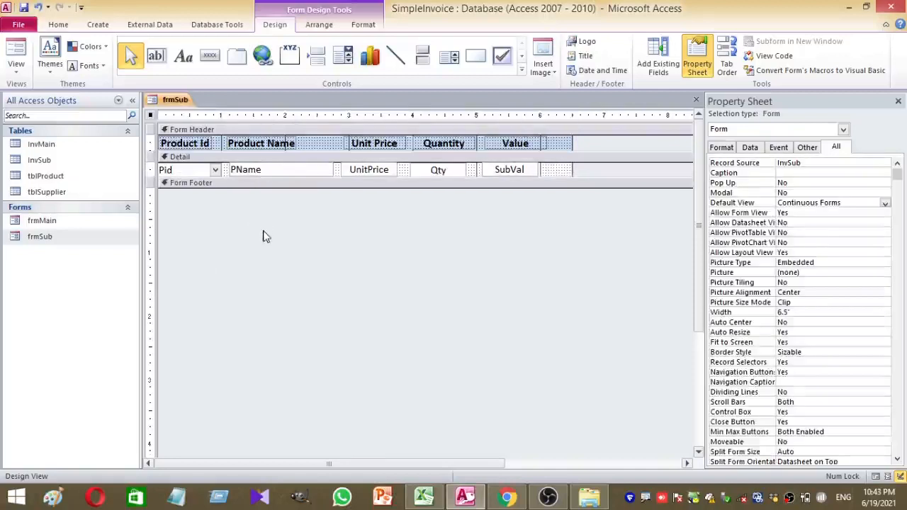
right_click(173, 88)
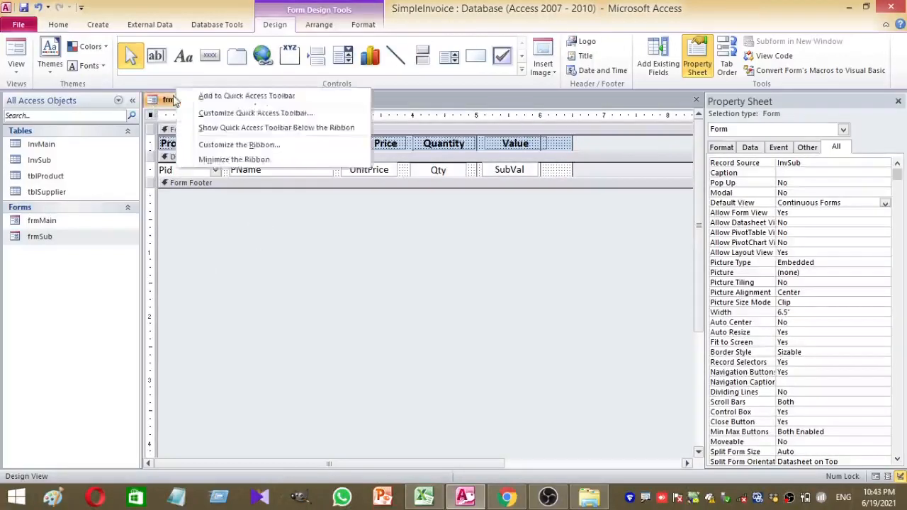
right_click(172, 99)
click(205, 118)
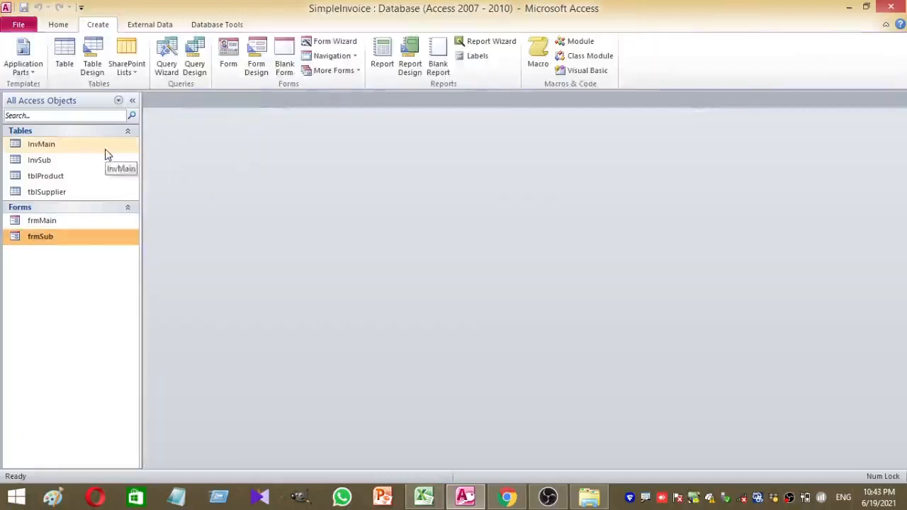
double_click(52, 222)
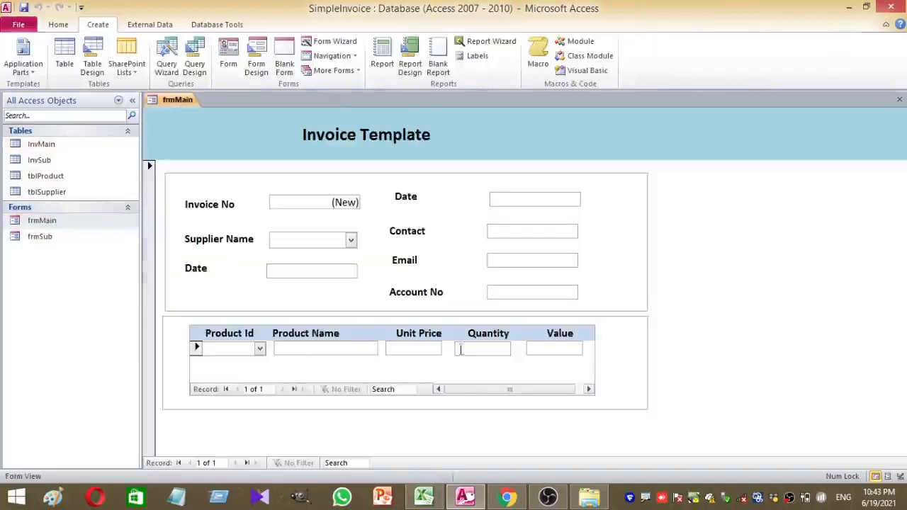
Pick product 200 in the subform's Product Id combo
click(259, 348)
click(245, 376)
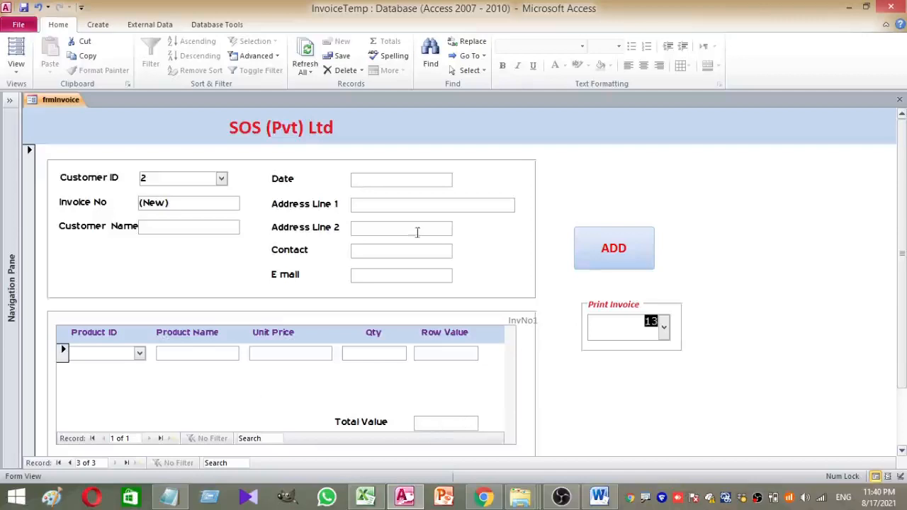
Switch frmInvoice to Design View, then to Form View, Layout View and back to Form View
right_click(586, 192)
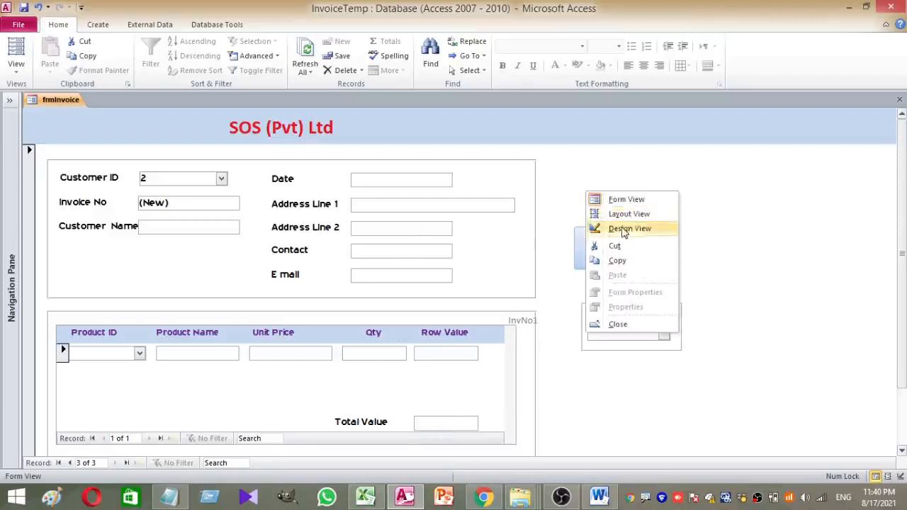
click(628, 228)
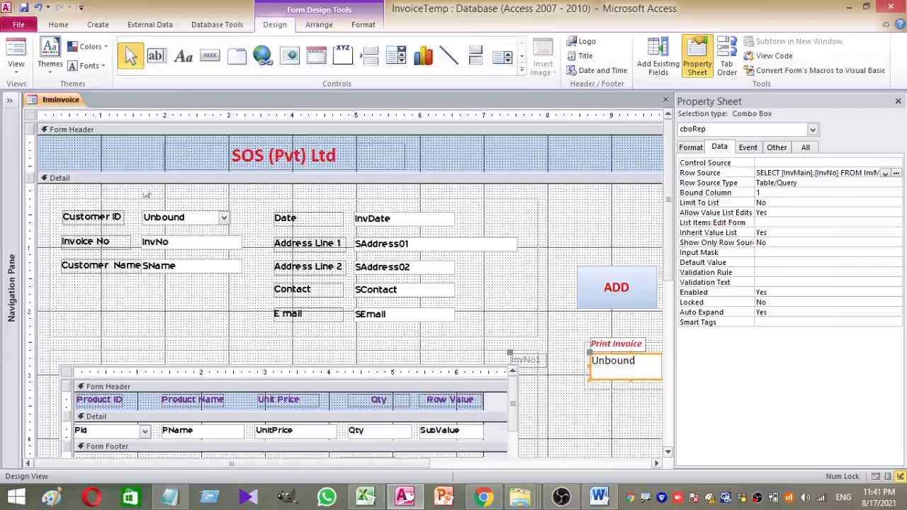
click(17, 48)
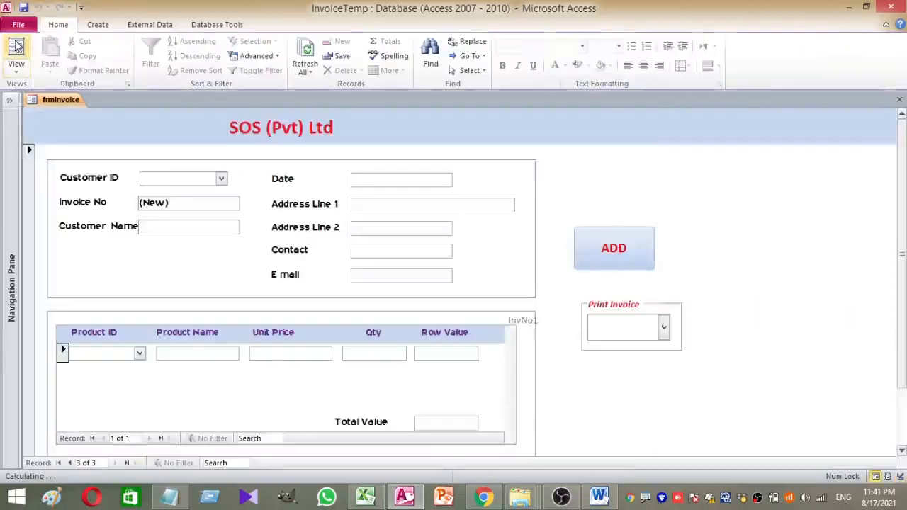
click(17, 72)
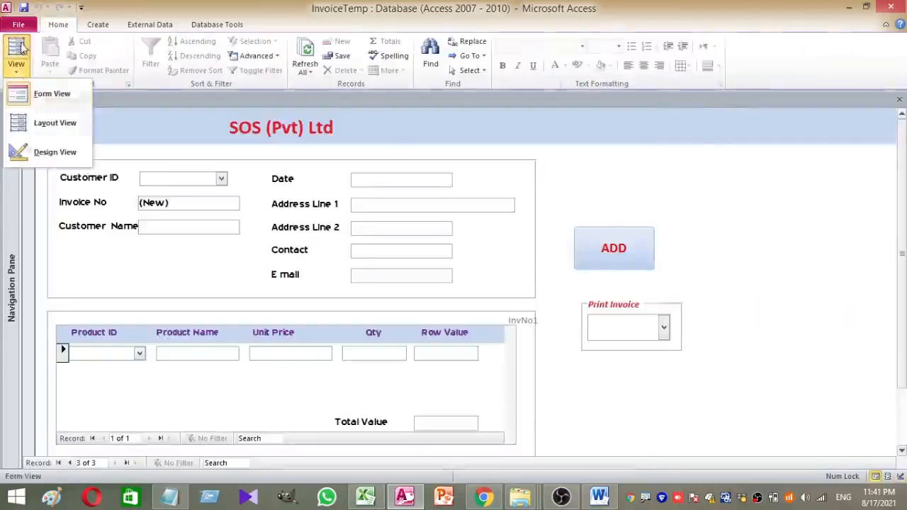
click(50, 121)
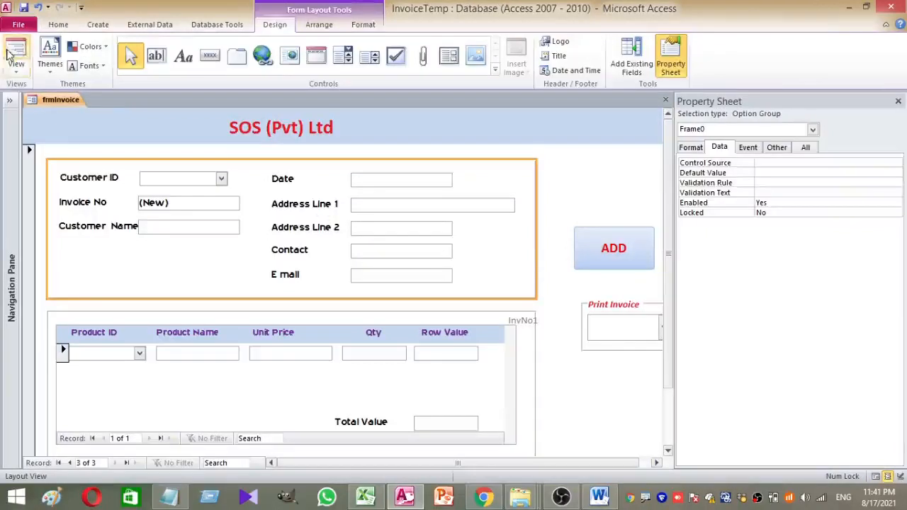
click(15, 57)
Choose Customer ID 1 to auto-fill their details and fill invoice 15's date
click(221, 179)
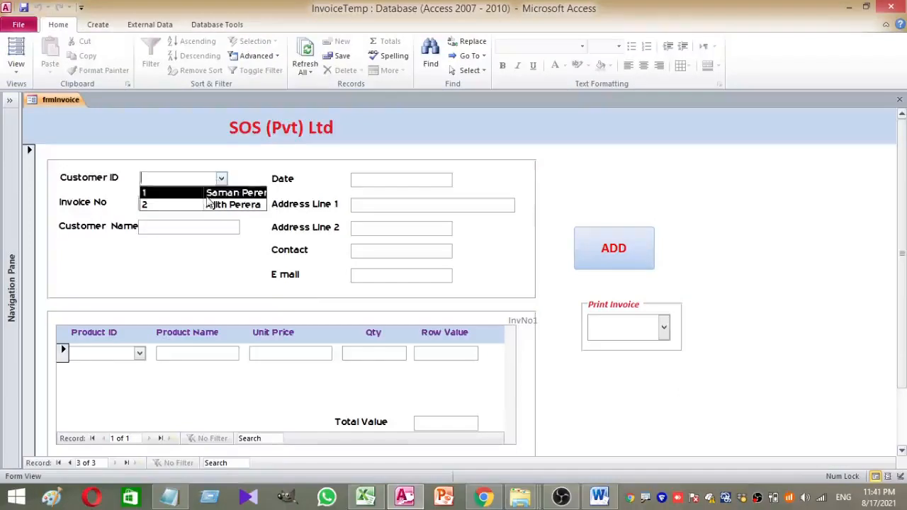
click(207, 197)
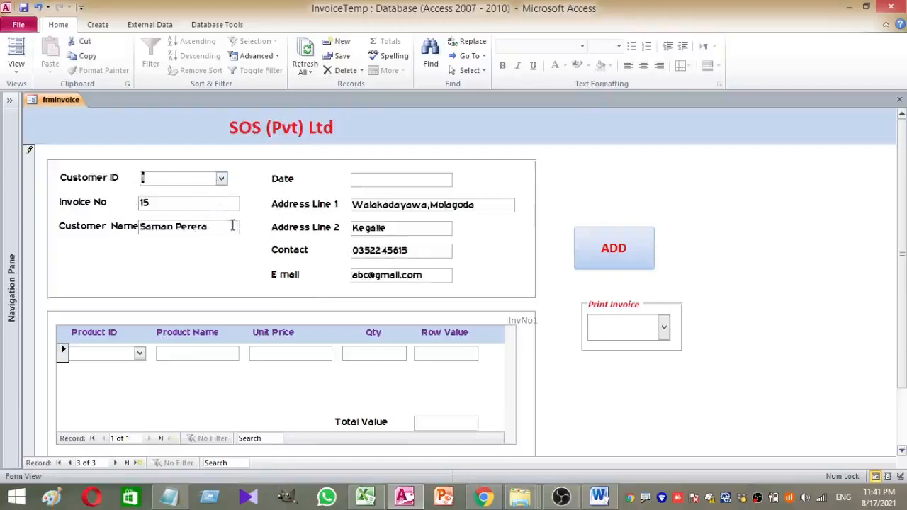
click(122, 226)
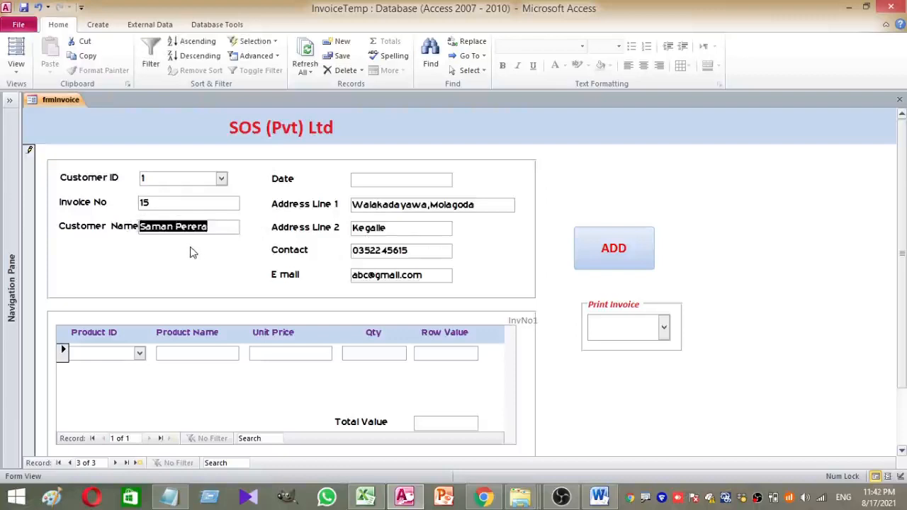
drag(179, 204, 110, 208)
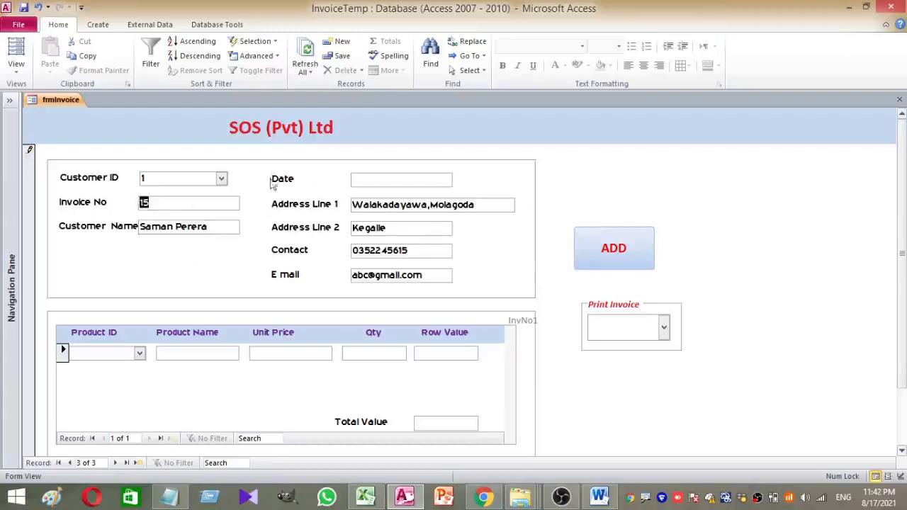
click(401, 179)
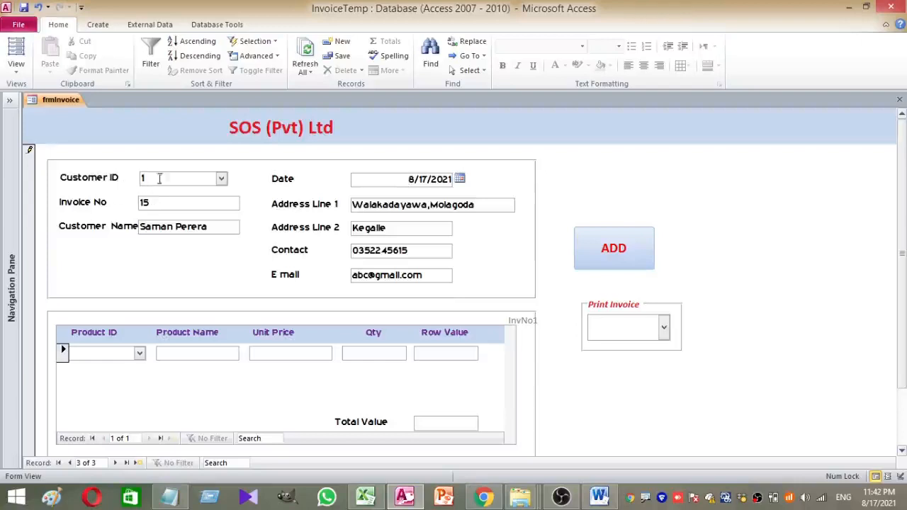
Switch frmInvoice to Design View and open the Customer ID combo's event code
right_click(635, 183)
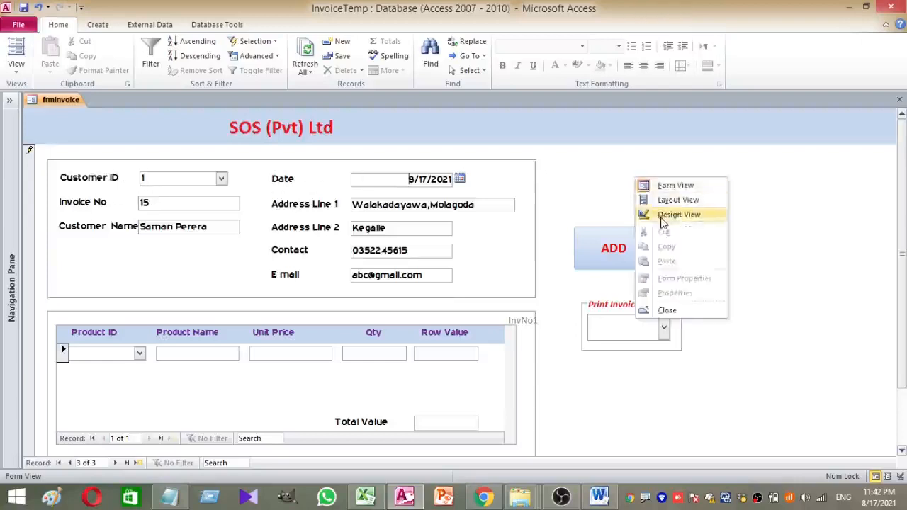
click(668, 214)
right_click(190, 224)
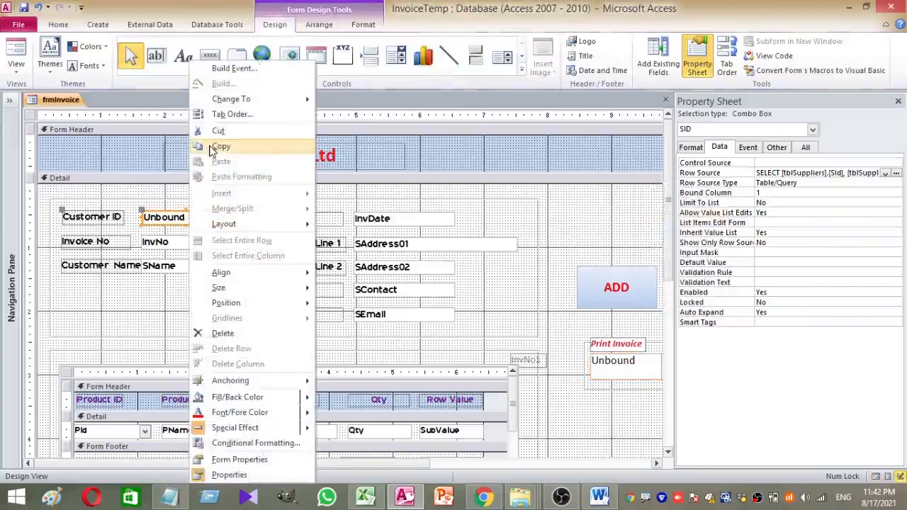
click(227, 68)
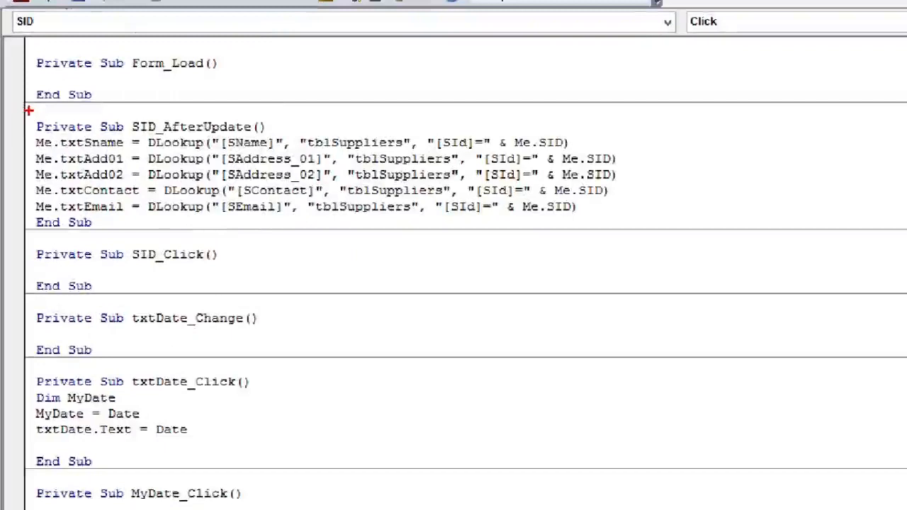
Review the SID_AfterUpdate DLookup code, then close the code window and VBA editor
drag(28, 110, 316, 133)
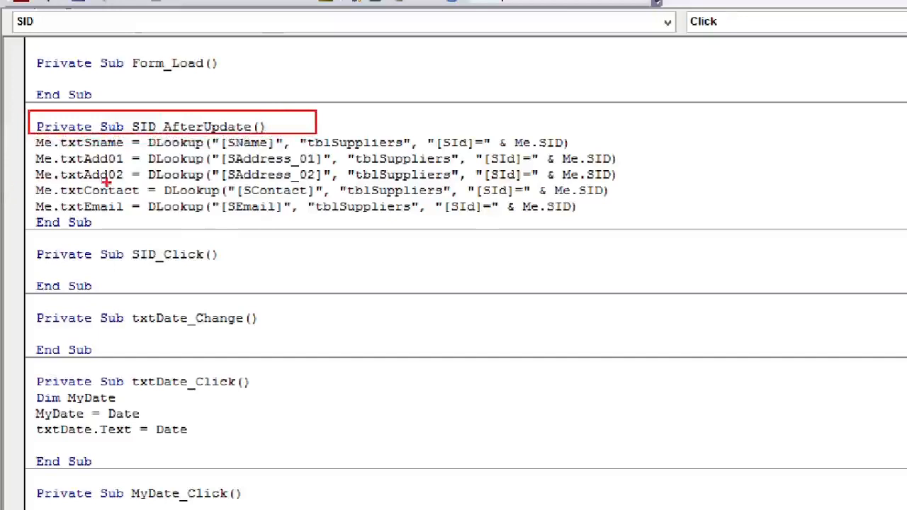
drag(37, 148, 96, 148)
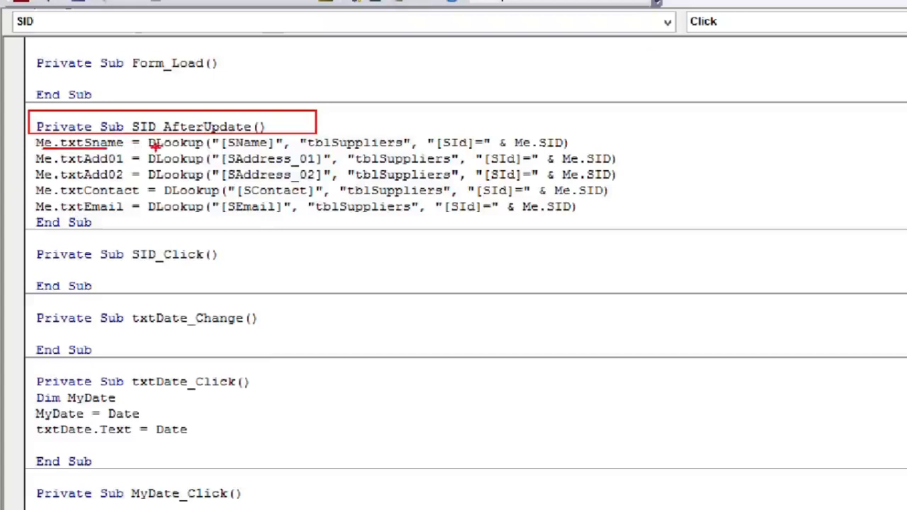
drag(218, 148, 265, 148)
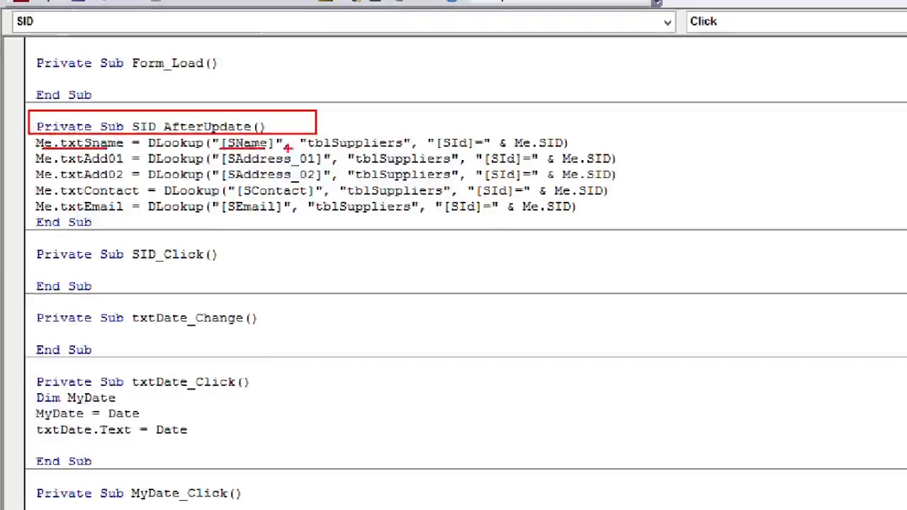
drag(306, 149, 407, 149)
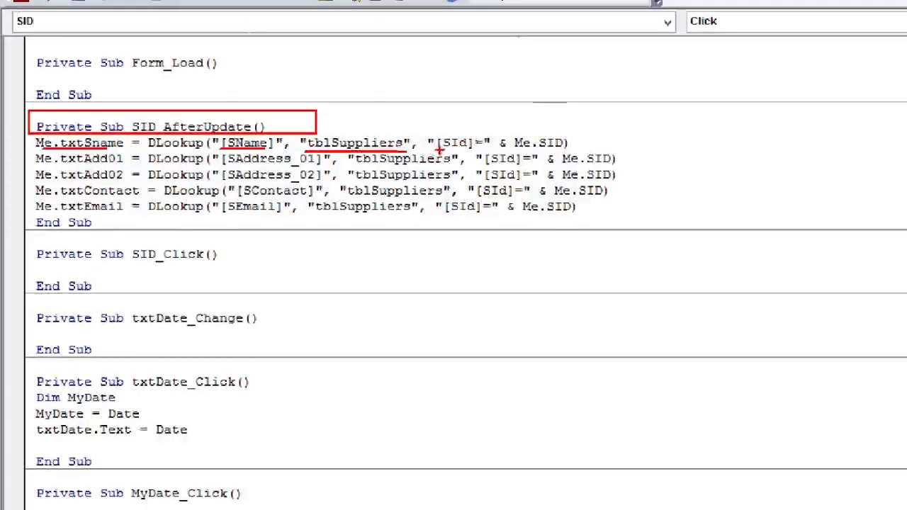
drag(444, 150, 587, 151)
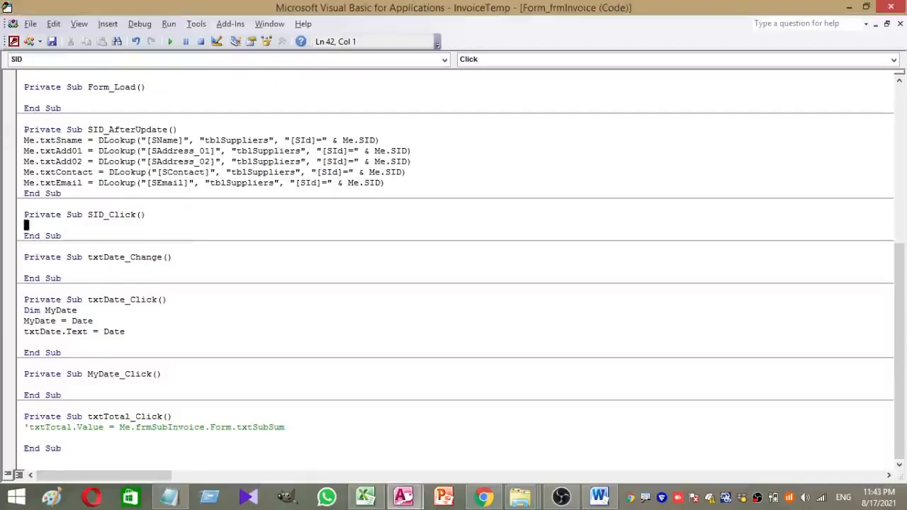
click(900, 23)
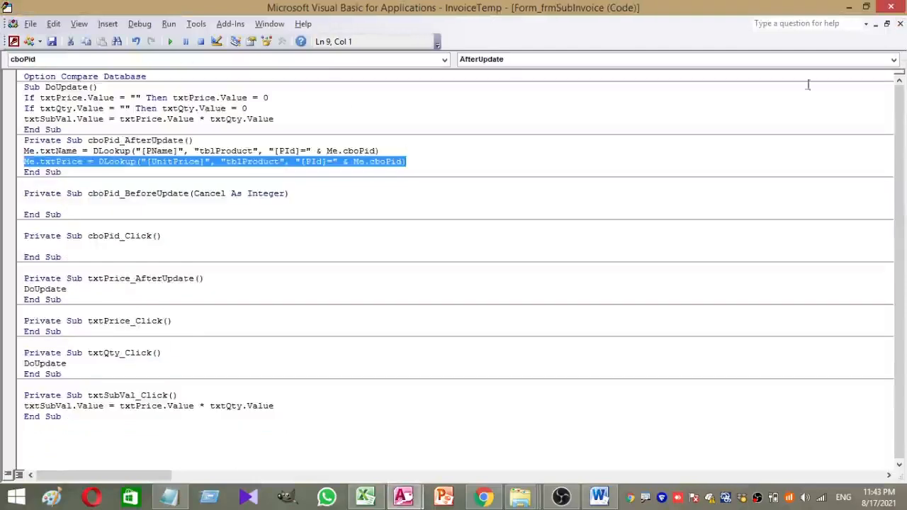
click(891, 7)
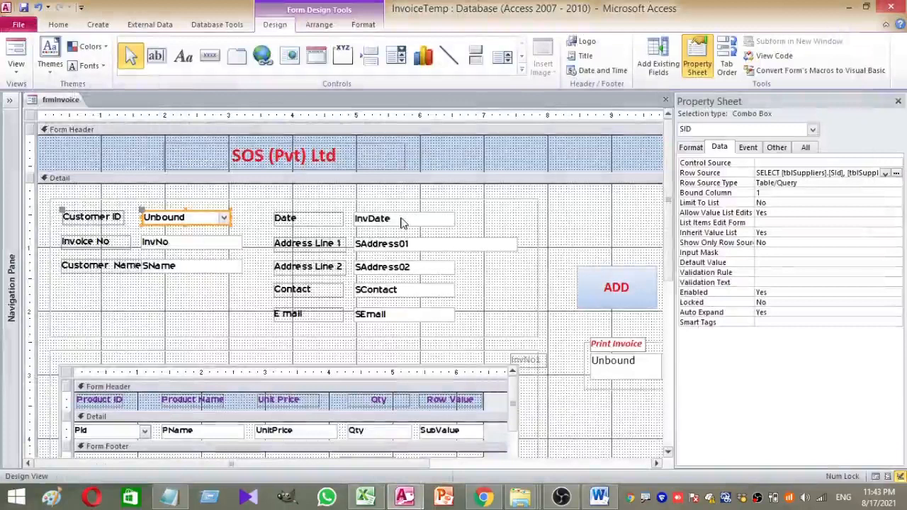
Select the product subform, pick frmSubInvoice in the Navigation Pane, and inspect the Pid combo
scroll(385, 248, down, 3)
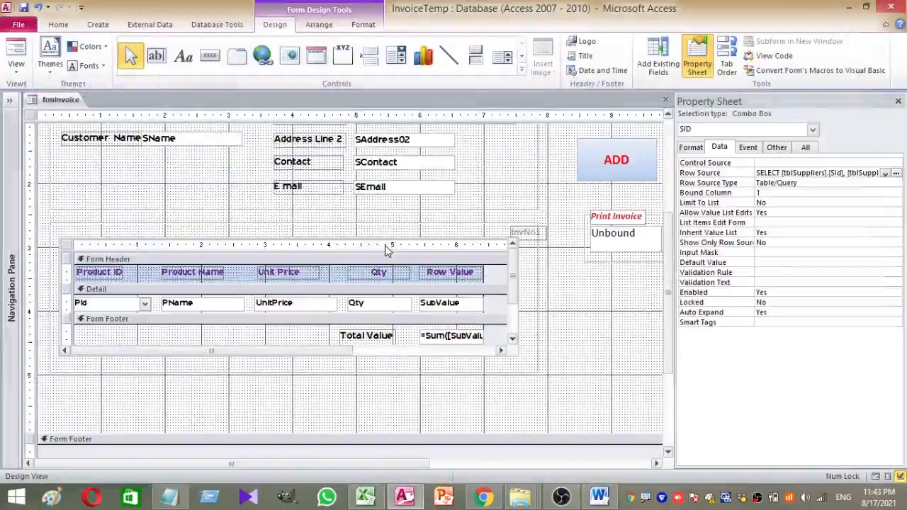
click(130, 304)
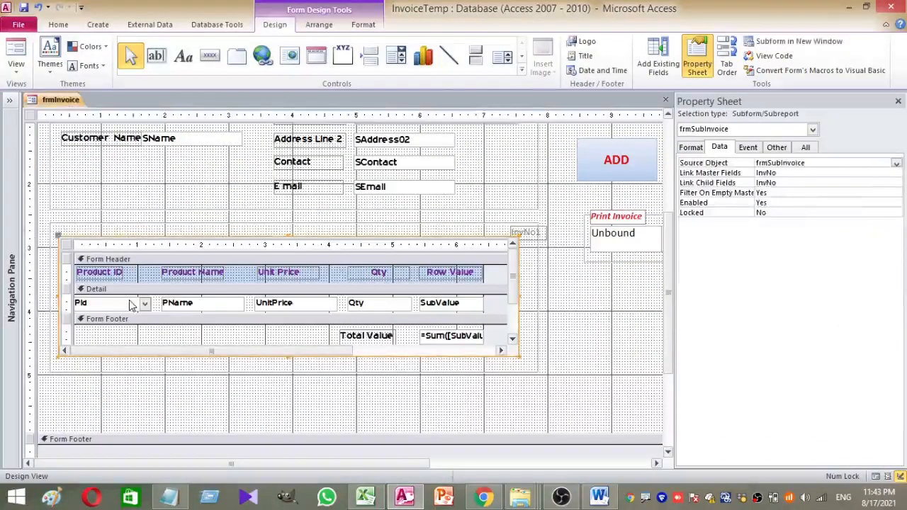
click(10, 100)
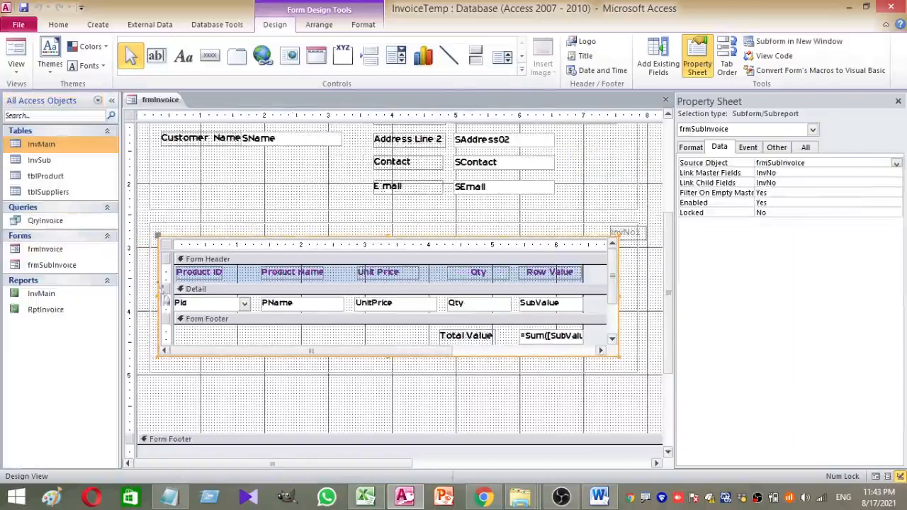
click(85, 264)
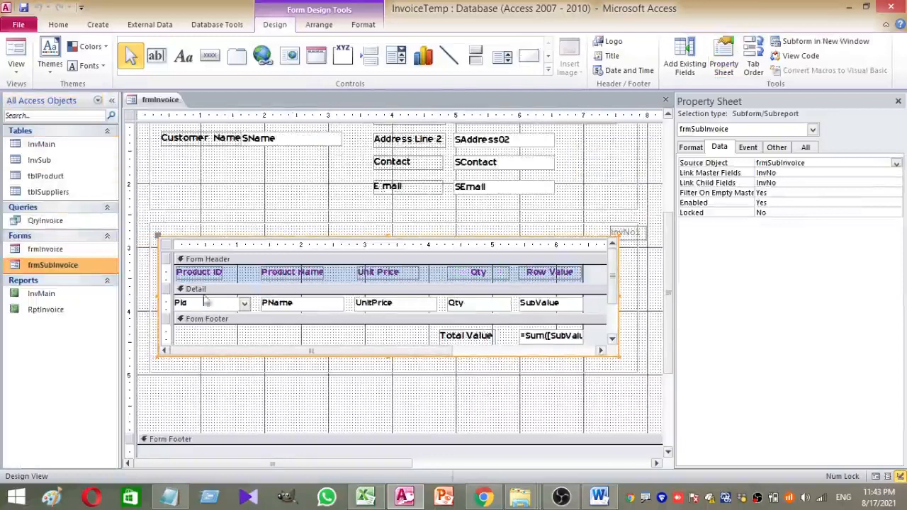
click(194, 305)
right_click(194, 305)
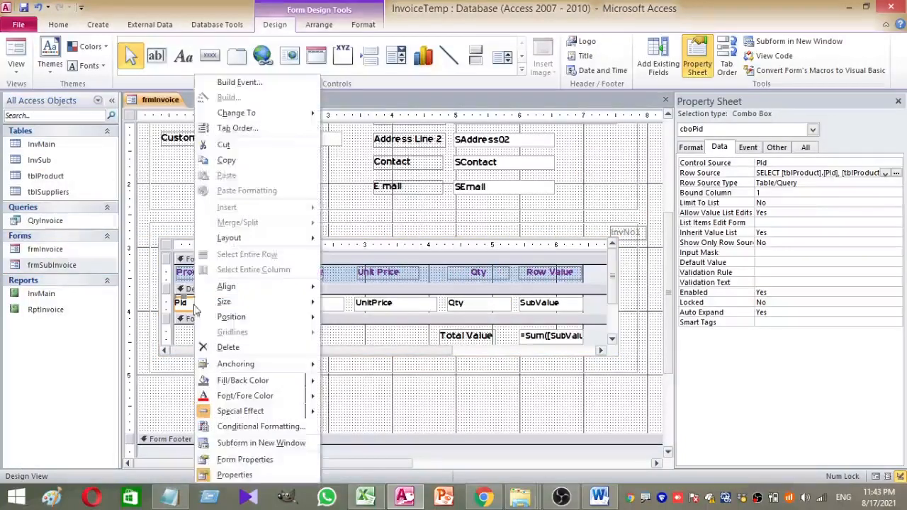
click(228, 86)
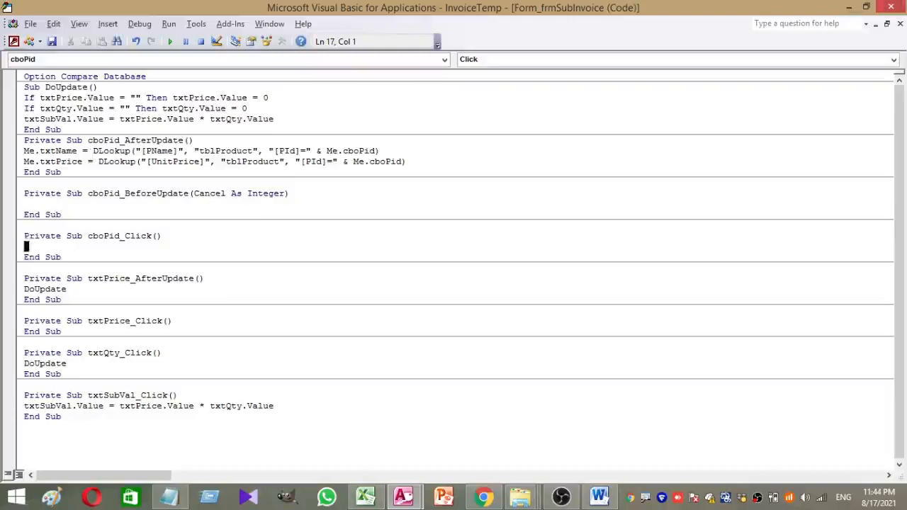
click(891, 7)
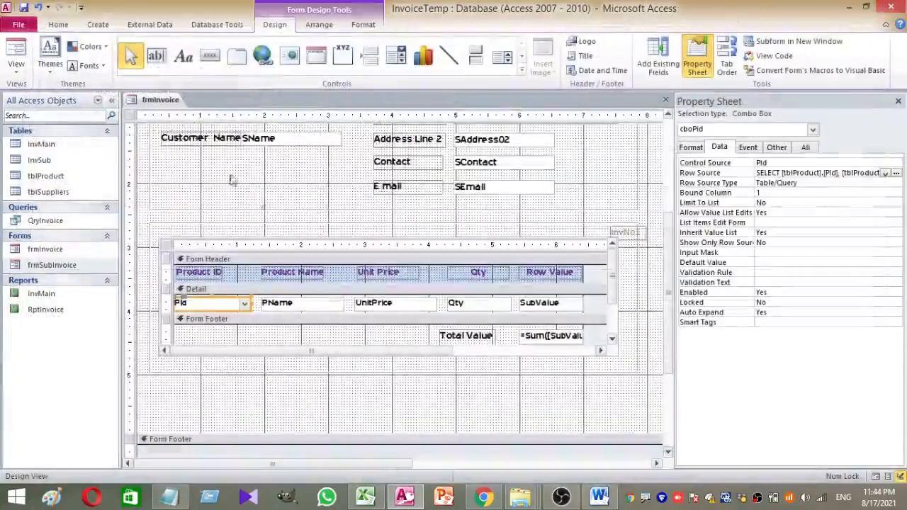
In Form View, add product 1000 (Shirt) with quantity 2 to the first row
click(19, 46)
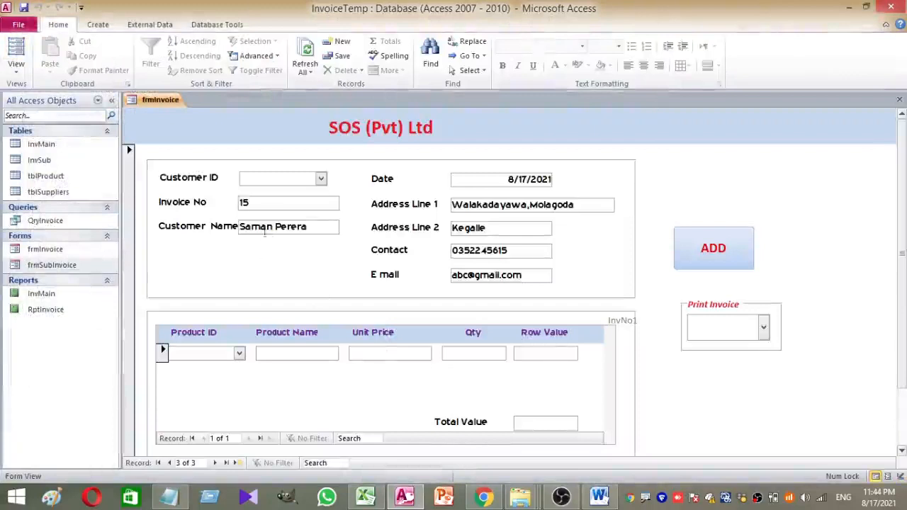
click(321, 179)
click(321, 180)
click(239, 353)
click(210, 366)
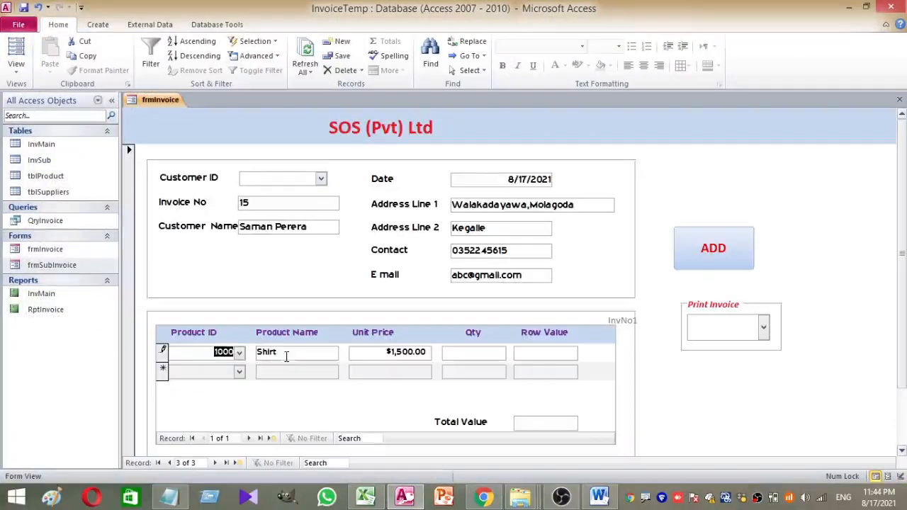
click(467, 352)
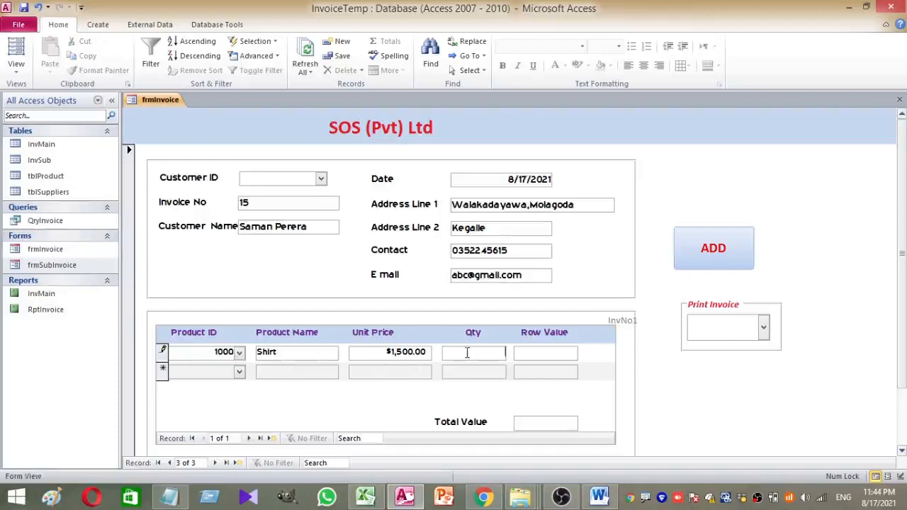
click(556, 352)
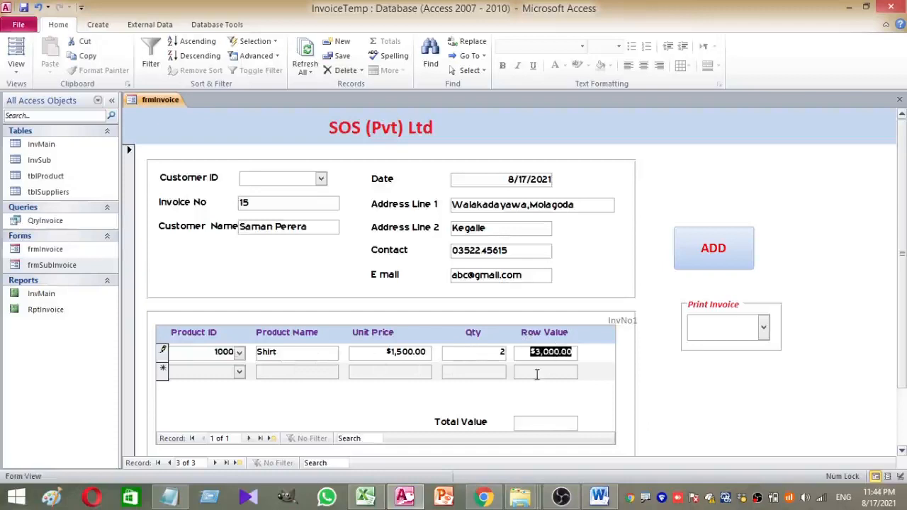
Add product 3000 (Kaftan) with quantity 1, totalling 4000, then save the invoice
click(238, 372)
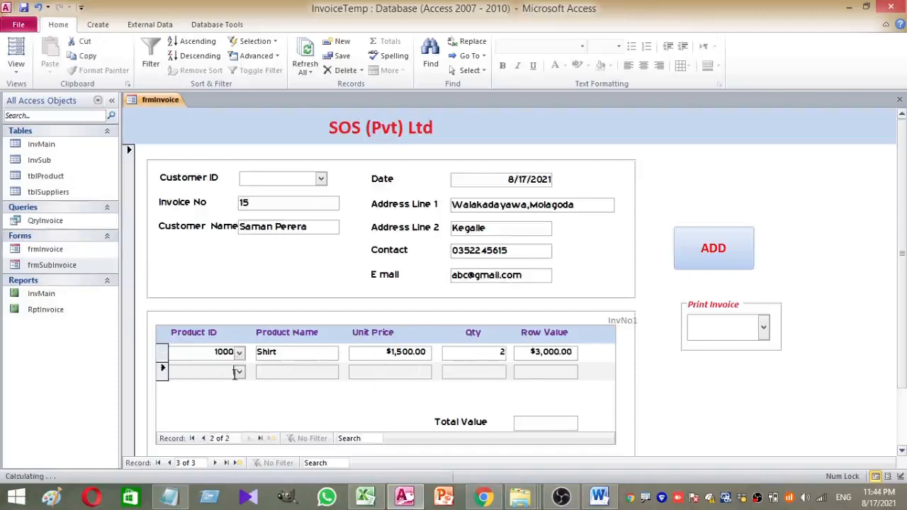
click(220, 406)
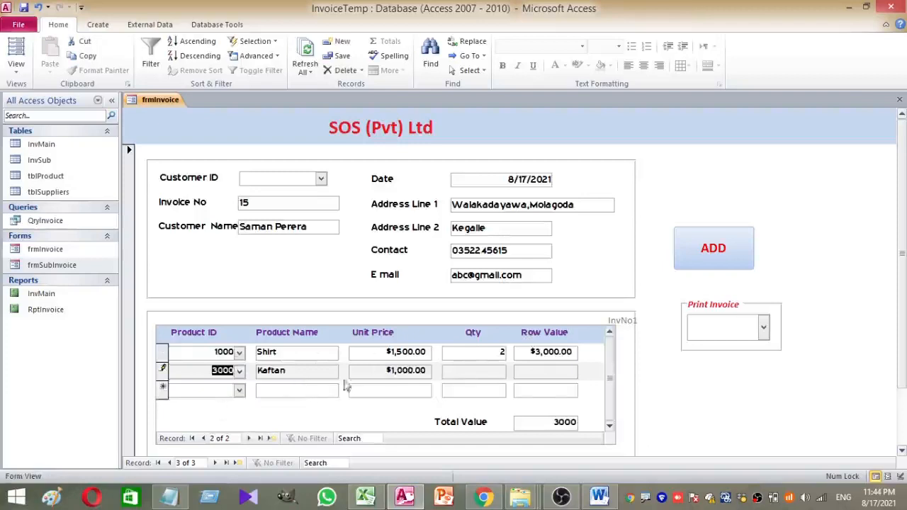
click(480, 372)
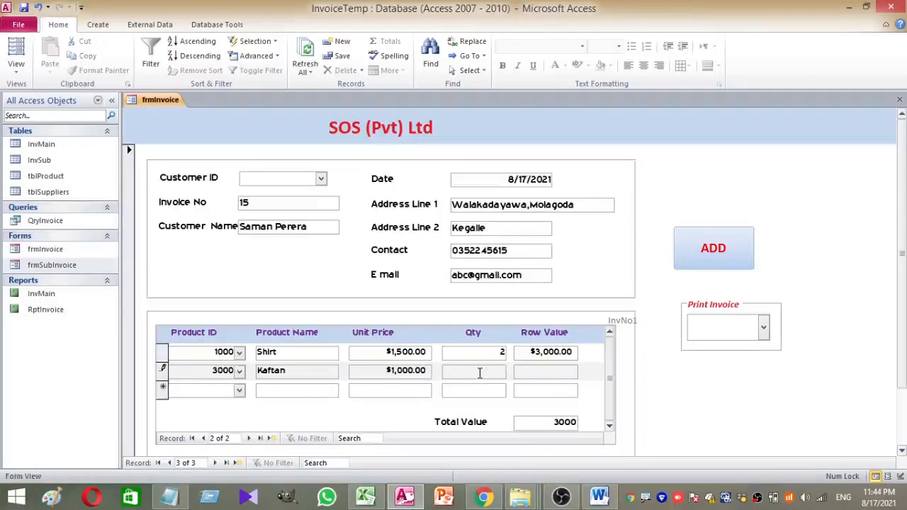
text(1)
click(548, 371)
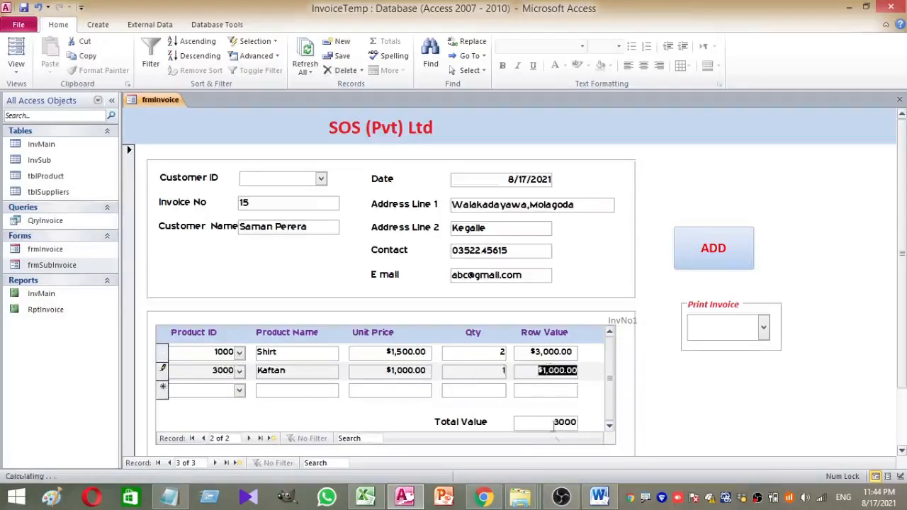
click(552, 424)
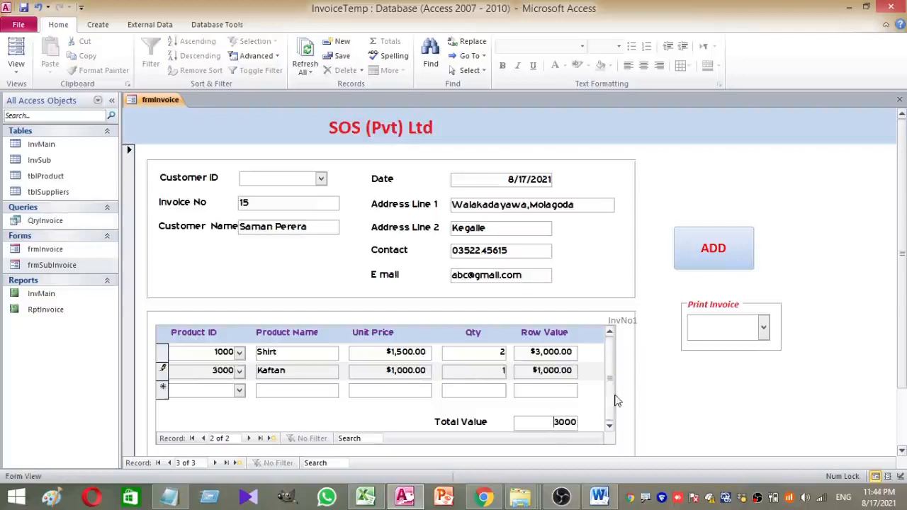
click(543, 277)
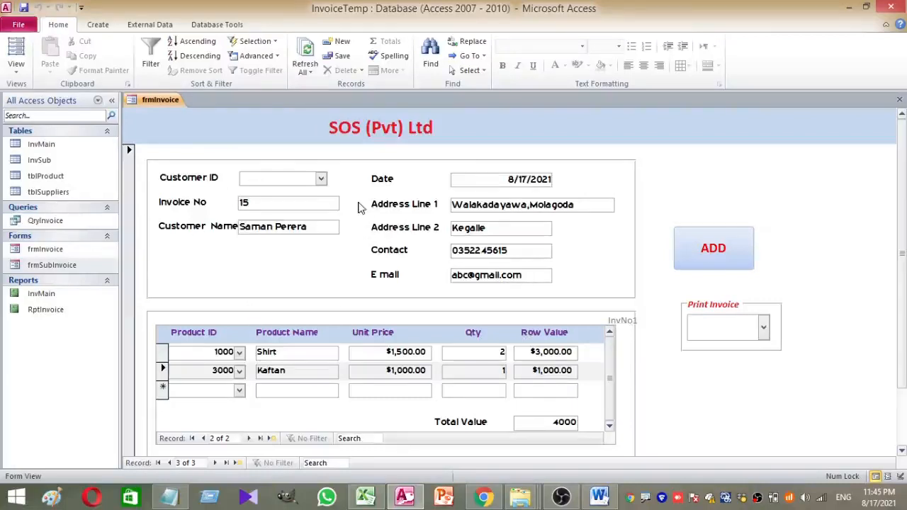
click(717, 248)
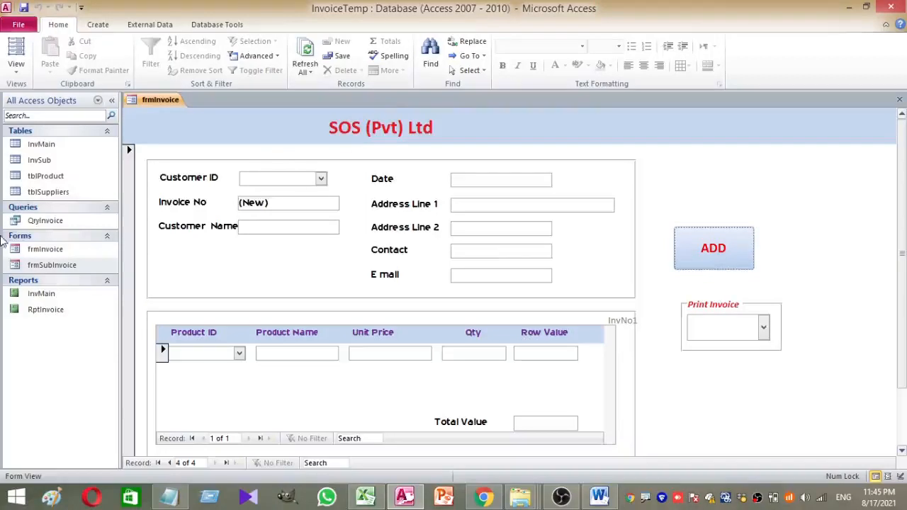
click(40, 311)
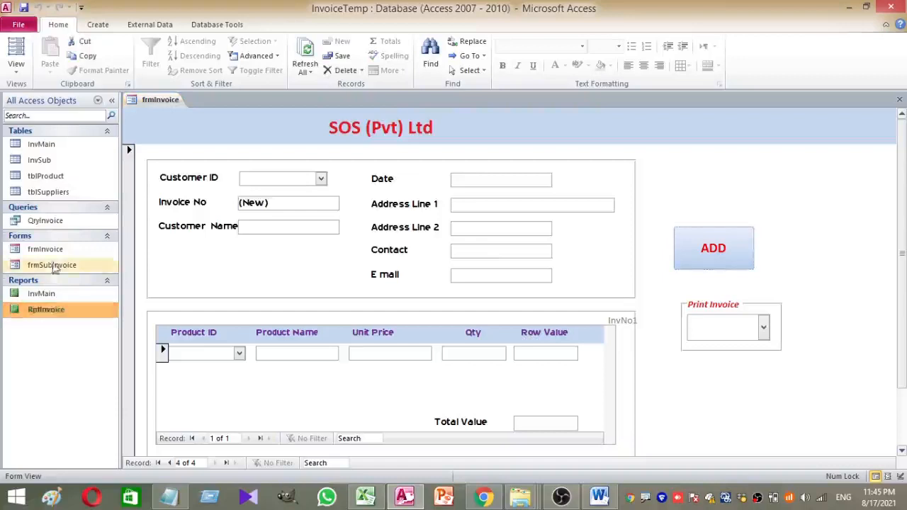
click(62, 223)
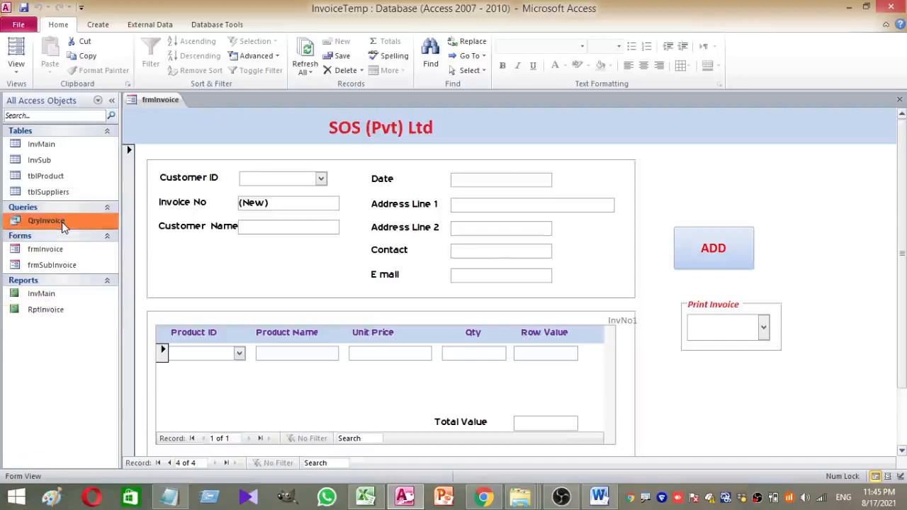
Open QryInvoice in Design View and rearrange the InvSub table and grid
right_click(63, 226)
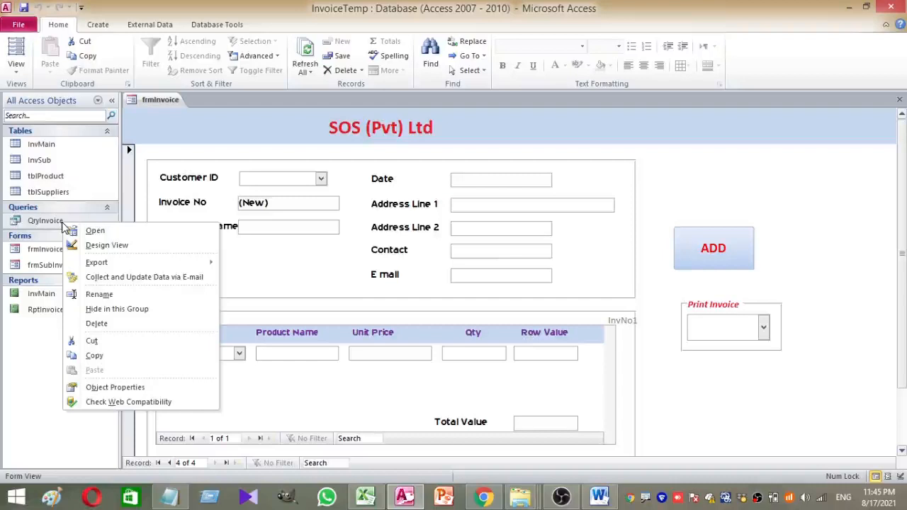
click(106, 245)
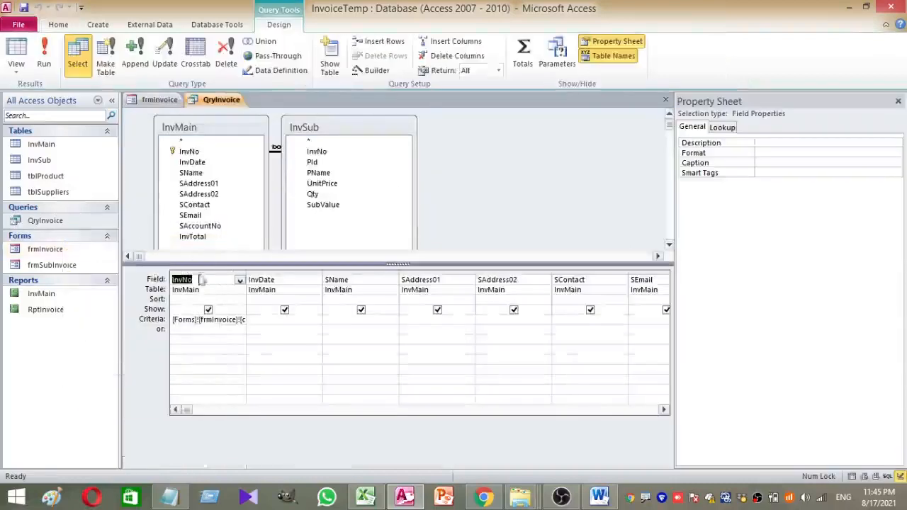
drag(304, 134, 401, 127)
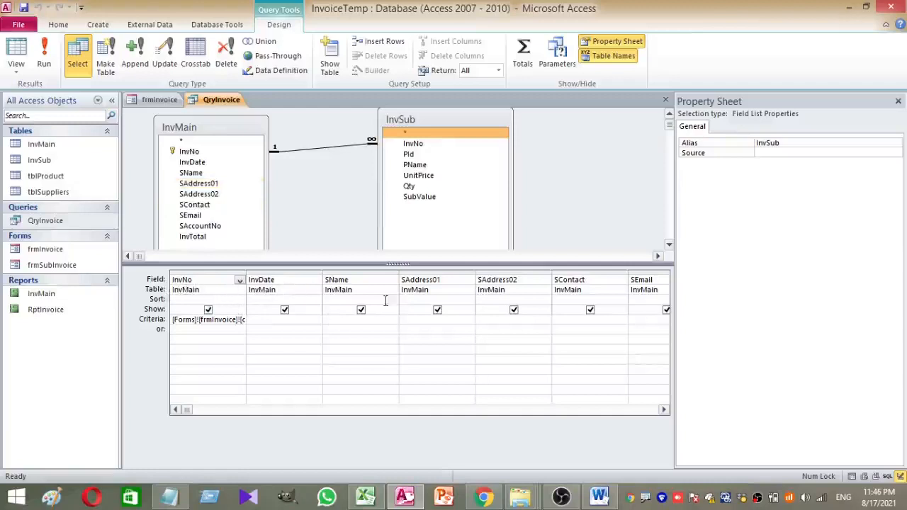
drag(186, 410, 471, 413)
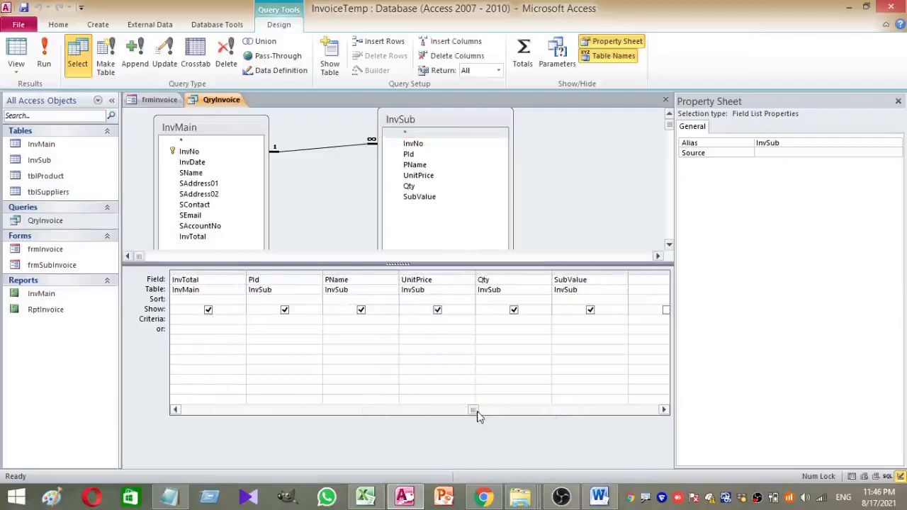
drag(477, 412, 170, 371)
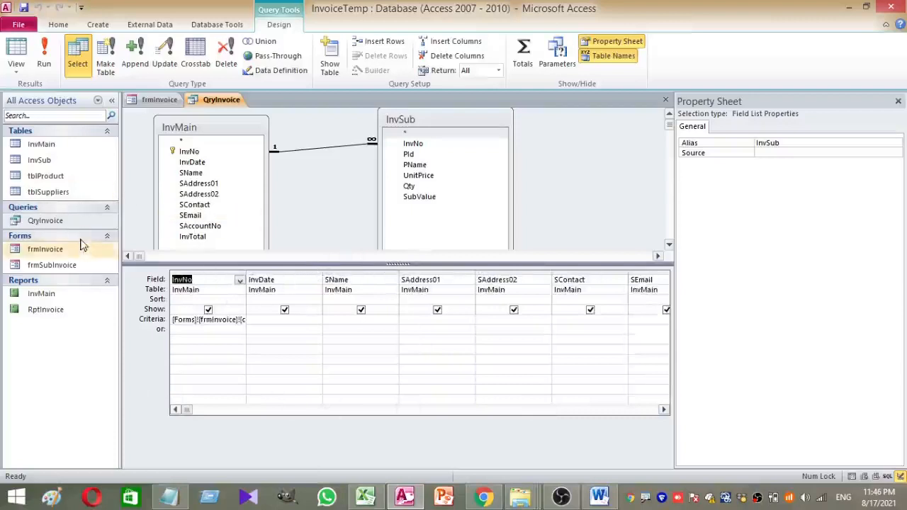
Check QryInvoice's datasheet, save and close the query, then close frmInvoice
right_click(211, 100)
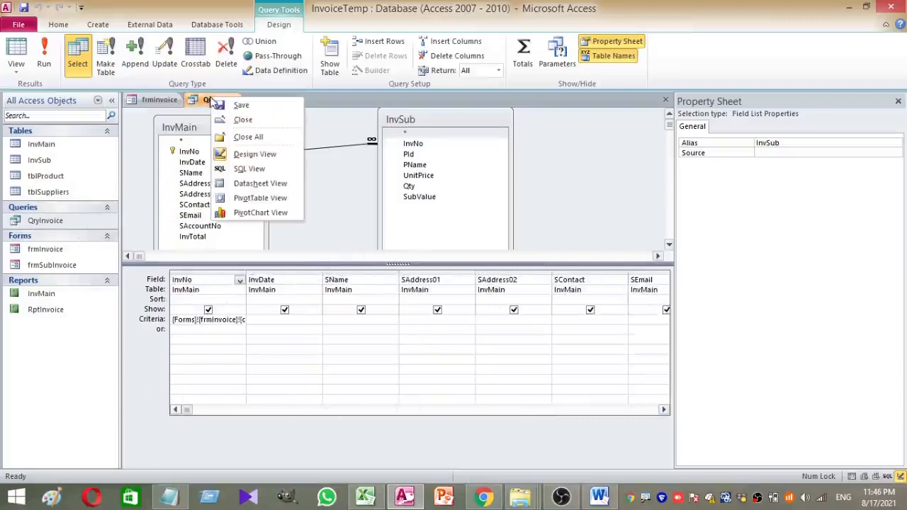
click(41, 55)
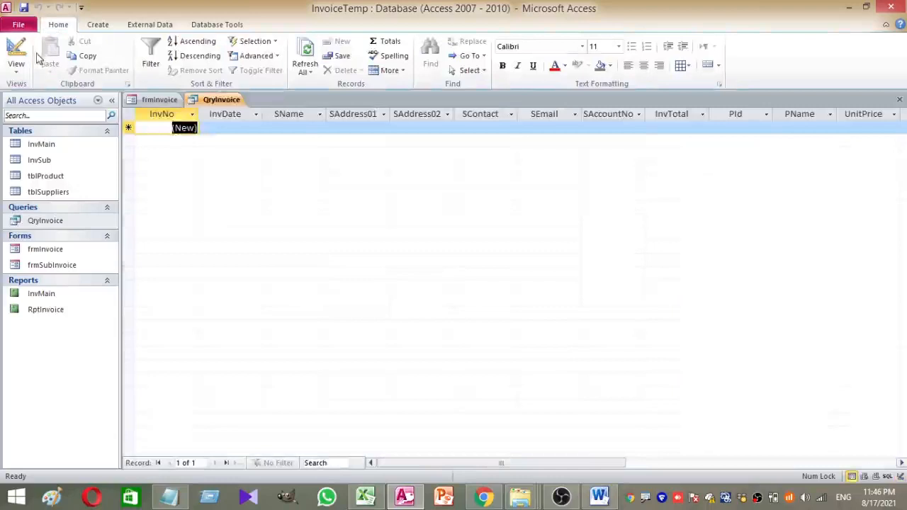
right_click(210, 104)
click(223, 118)
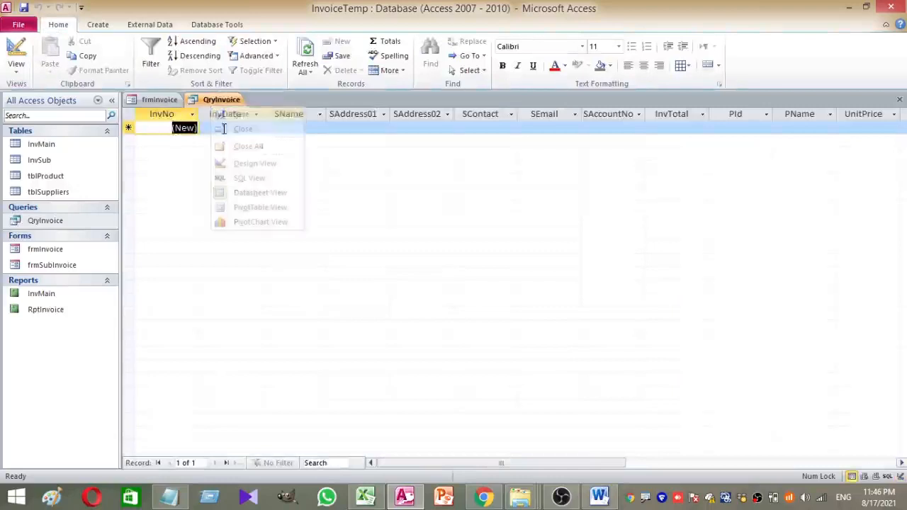
right_click(211, 99)
click(238, 121)
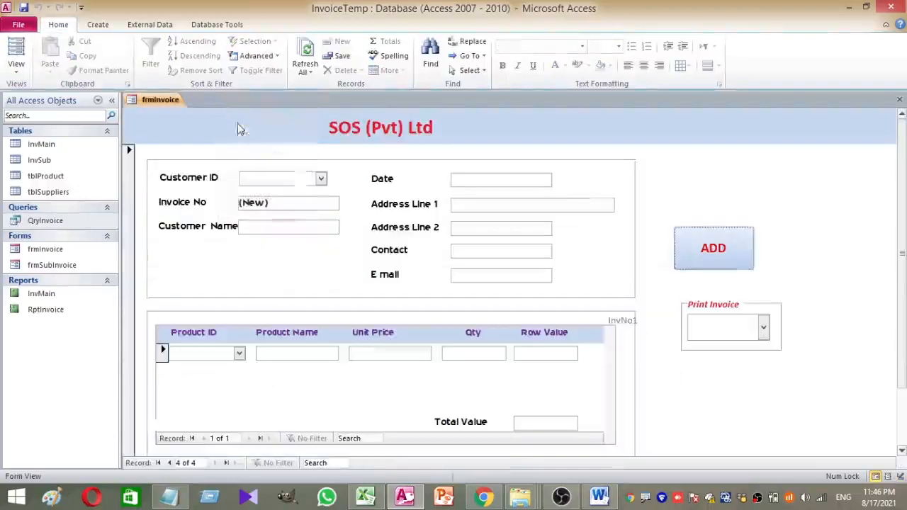
click(47, 309)
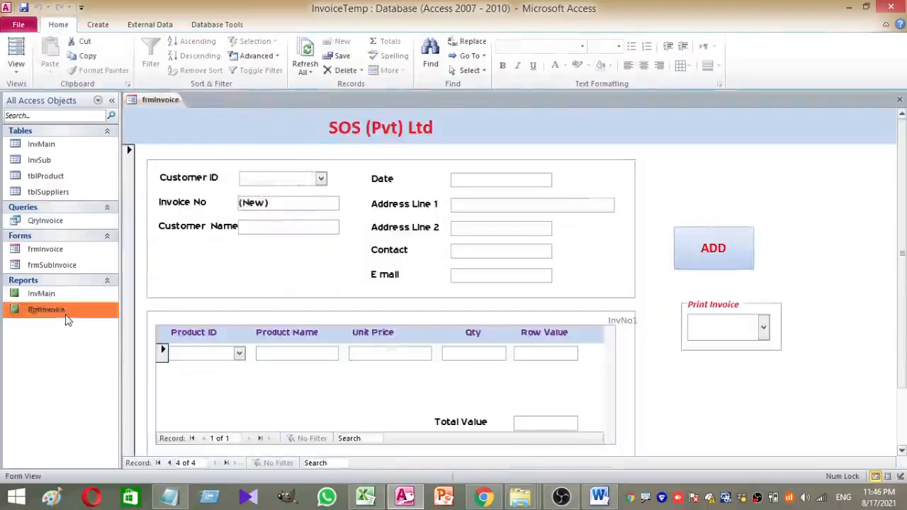
right_click(157, 99)
click(182, 123)
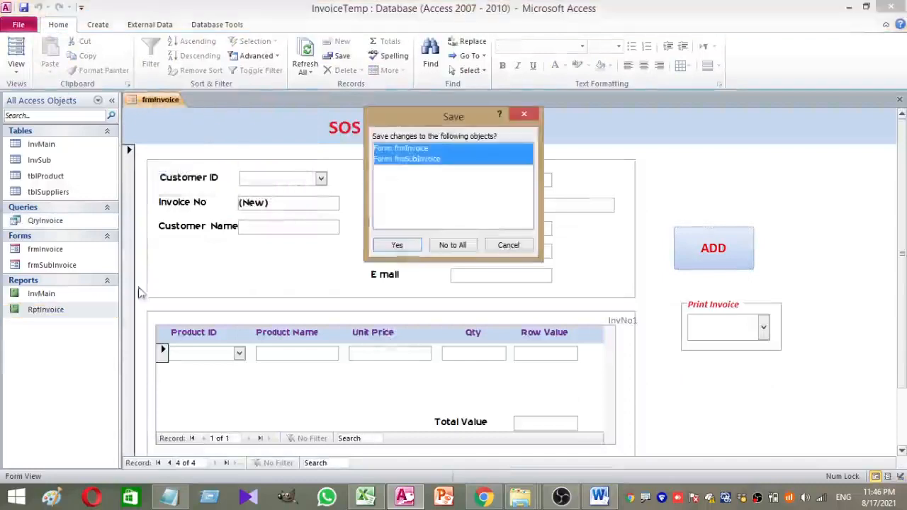
Save frmInvoice and frmSubInvoice, then open RptInvoice in Design View to its Detail and Report Footer
click(398, 246)
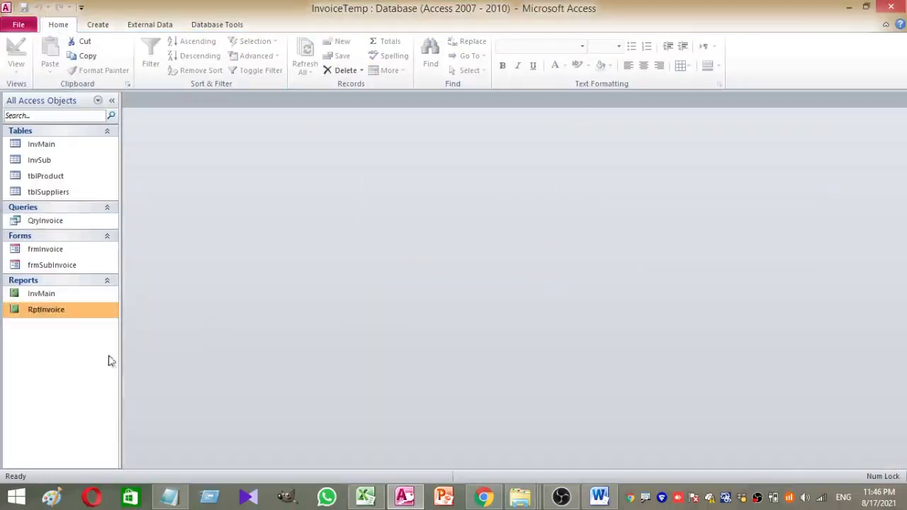
right_click(91, 312)
click(57, 310)
right_click(56, 310)
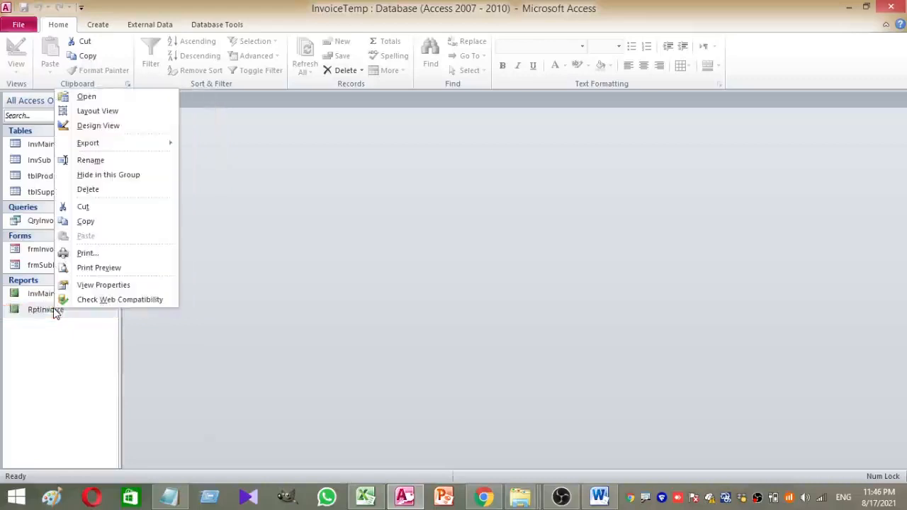
click(99, 126)
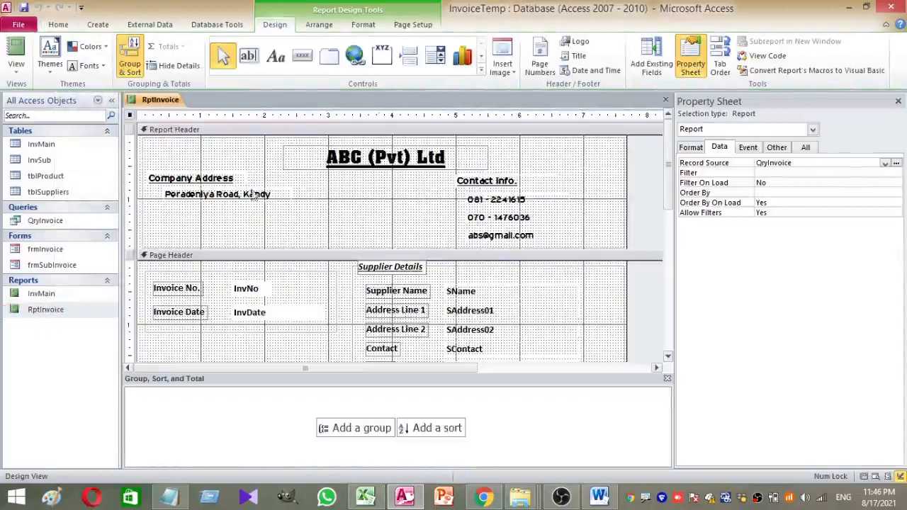
scroll(404, 189, down, 3)
scroll(404, 190, up, 3)
scroll(273, 249, down, 3)
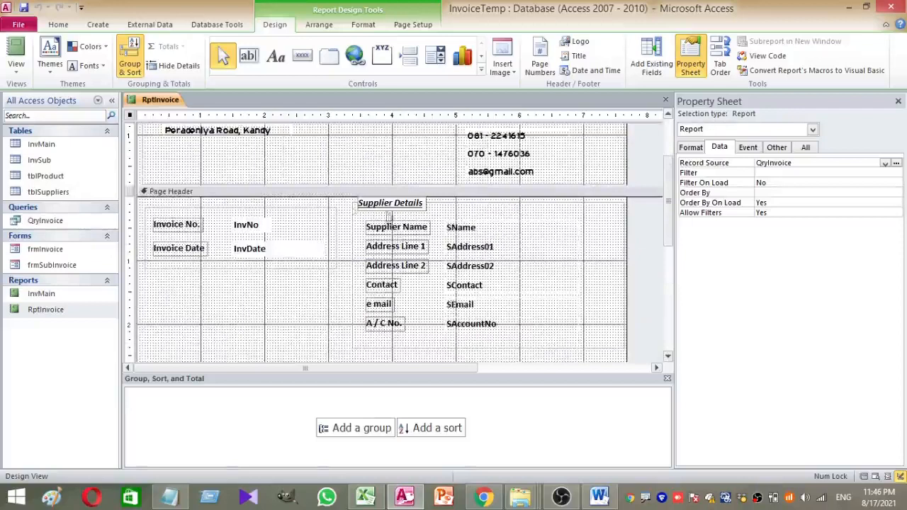
scroll(480, 246, down, 6)
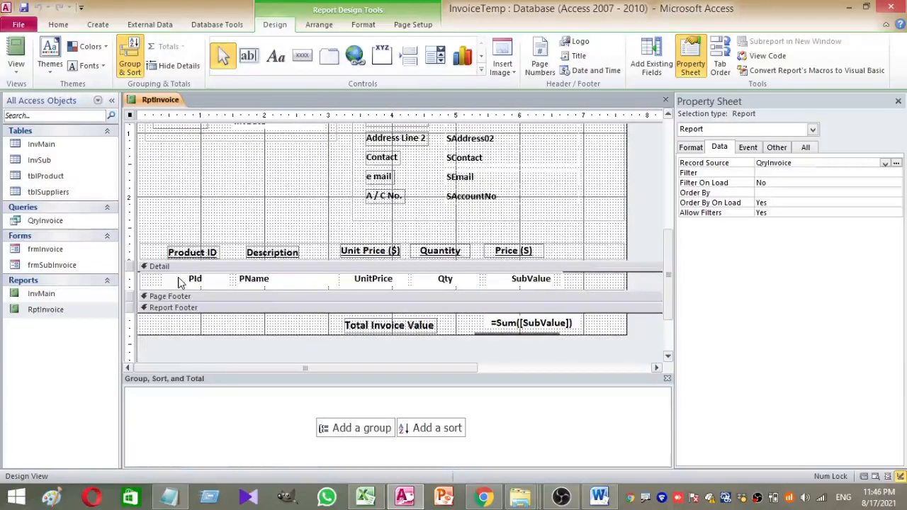
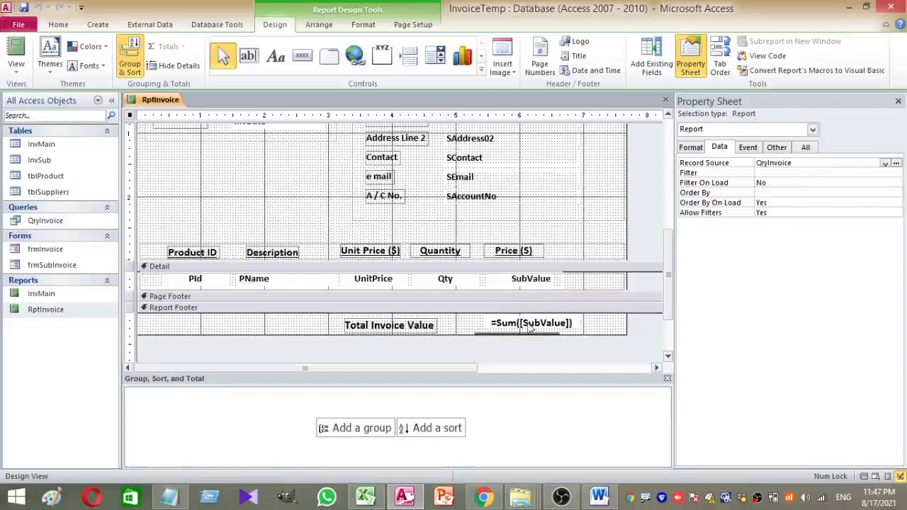
Review the RptInvoice design, pointing out its QryInvoice record source
scroll(525, 315, up, 3)
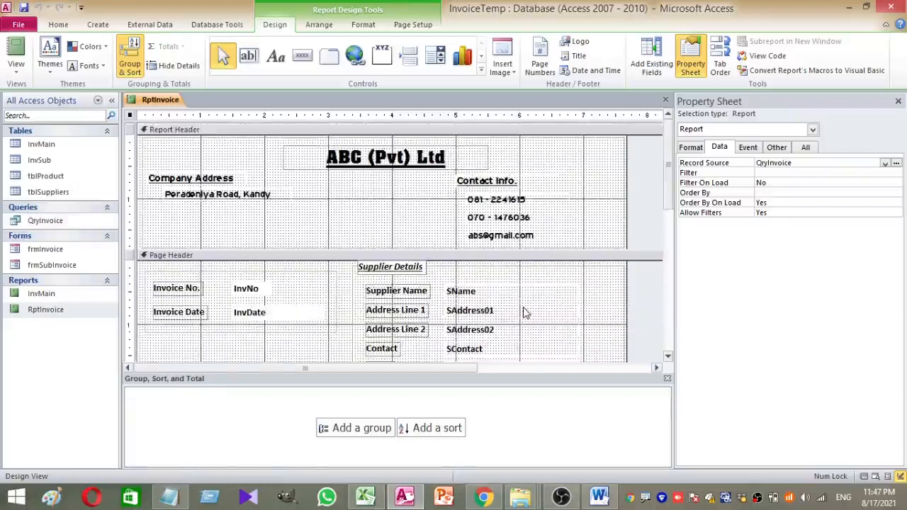
scroll(526, 315, down, 3)
scroll(525, 315, up, 2)
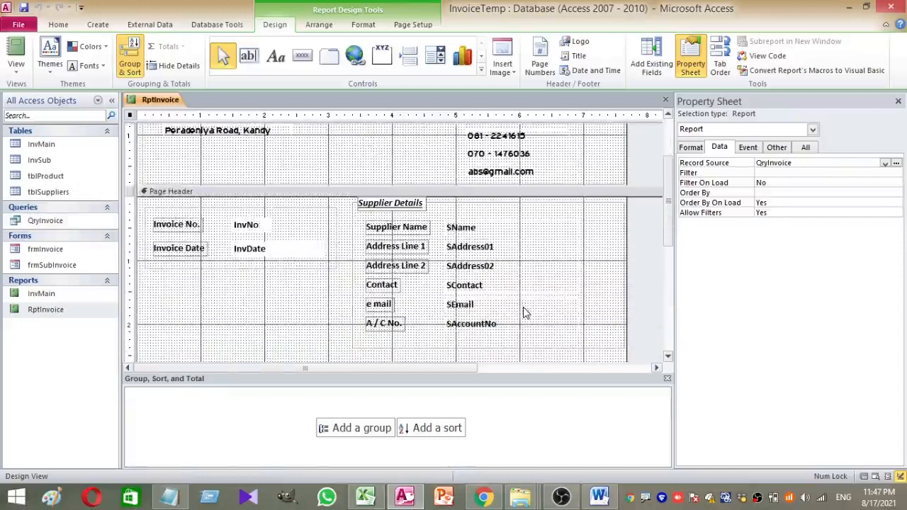
scroll(525, 314, up, 1)
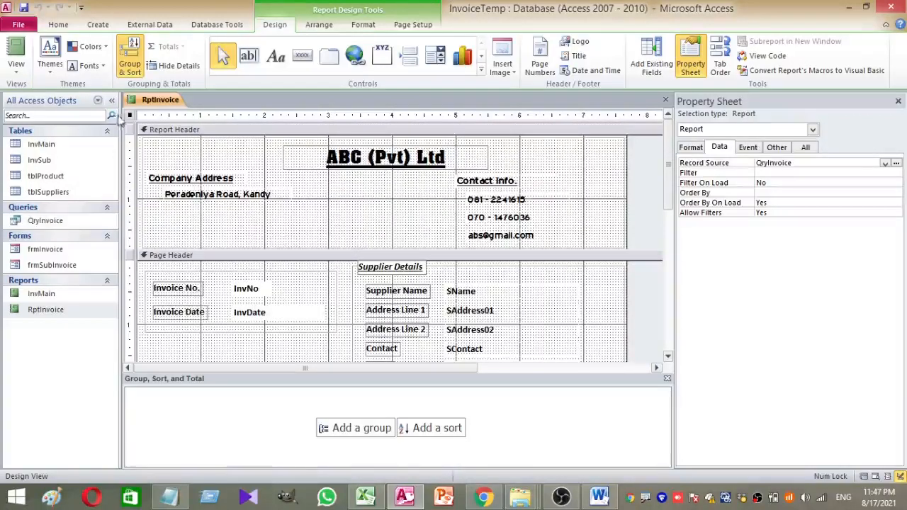
drag(803, 163, 723, 162)
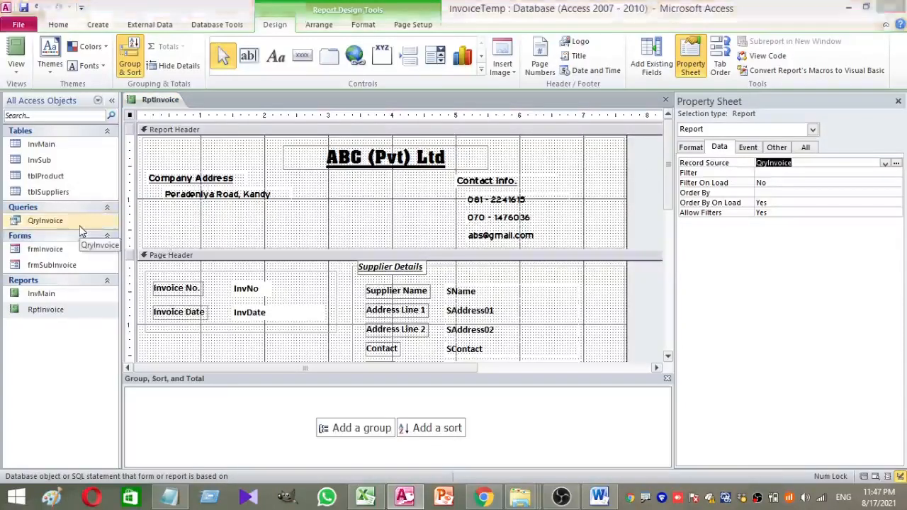
mouse_move(2, 206)
mouse_down()
mouse_move(83, 229)
mouse_move(528, 69)
mouse_move(789, 114)
mouse_up()
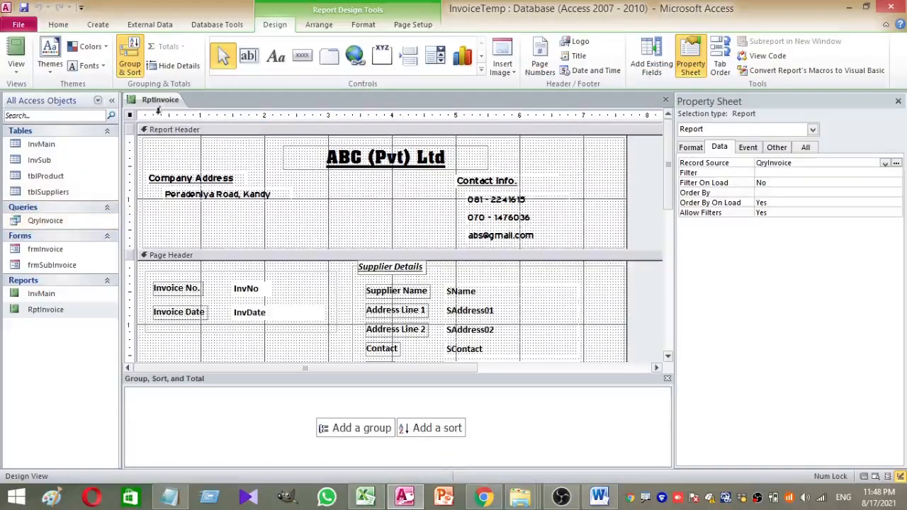
Close the RptInvoice design and open frmInvoice in Design View
right_click(160, 104)
click(174, 129)
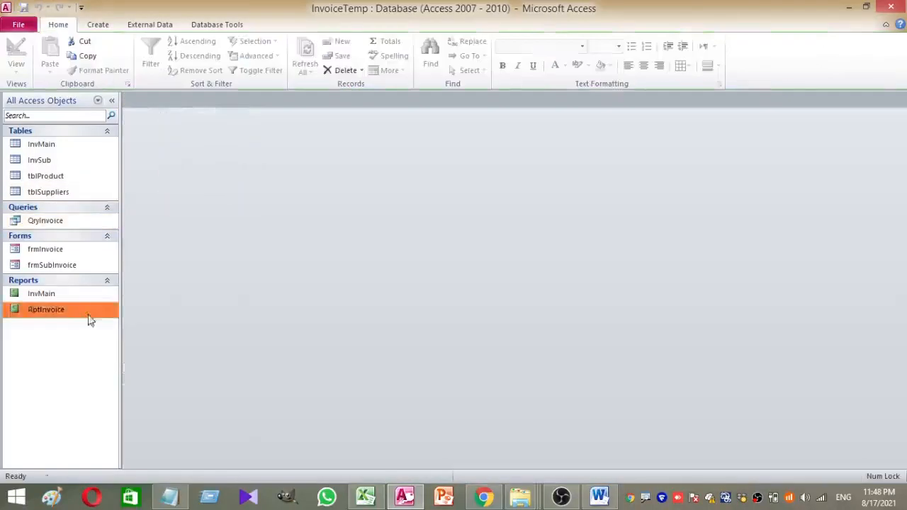
double_click(77, 253)
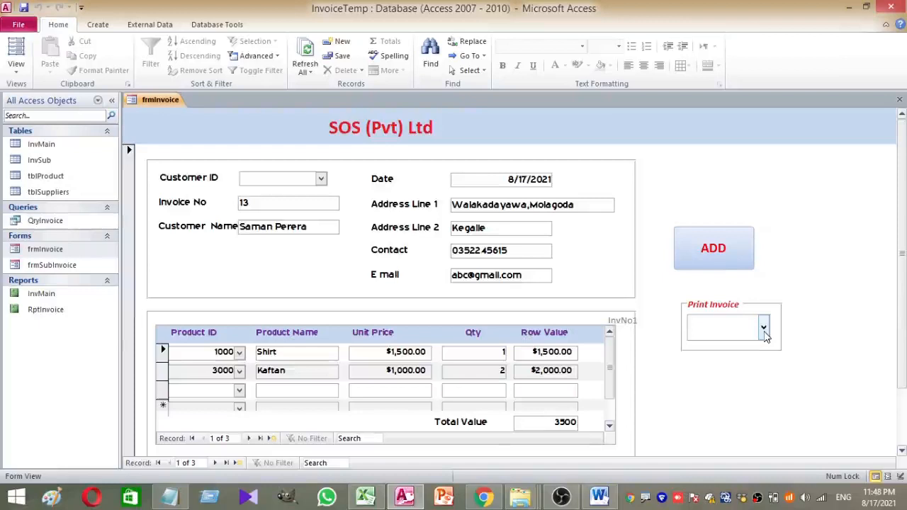
right_click(788, 297)
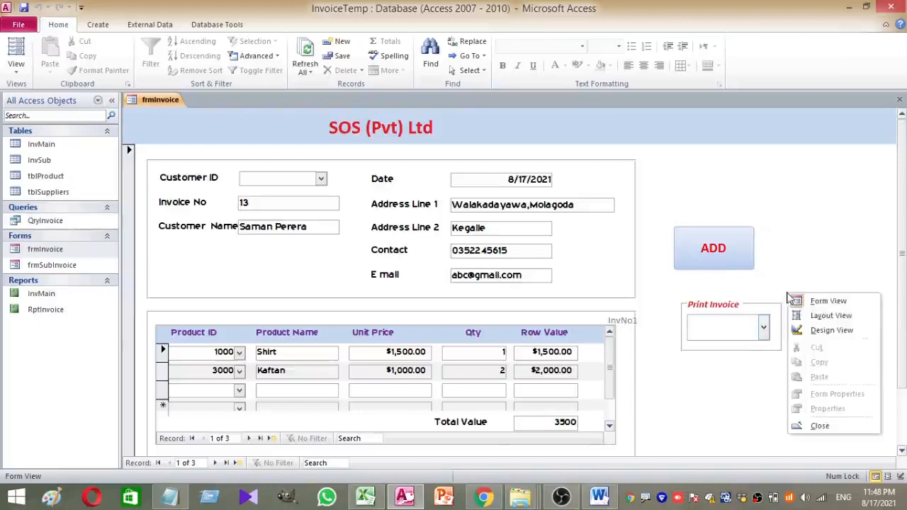
click(829, 331)
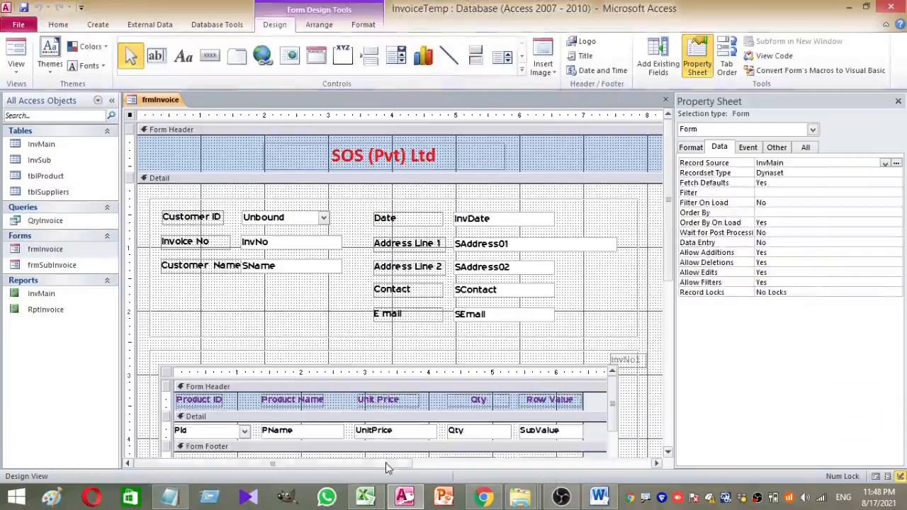
Select the Print Invoice combo box cboRep and build its event code in the VBA editor
drag(391, 464, 520, 460)
click(551, 368)
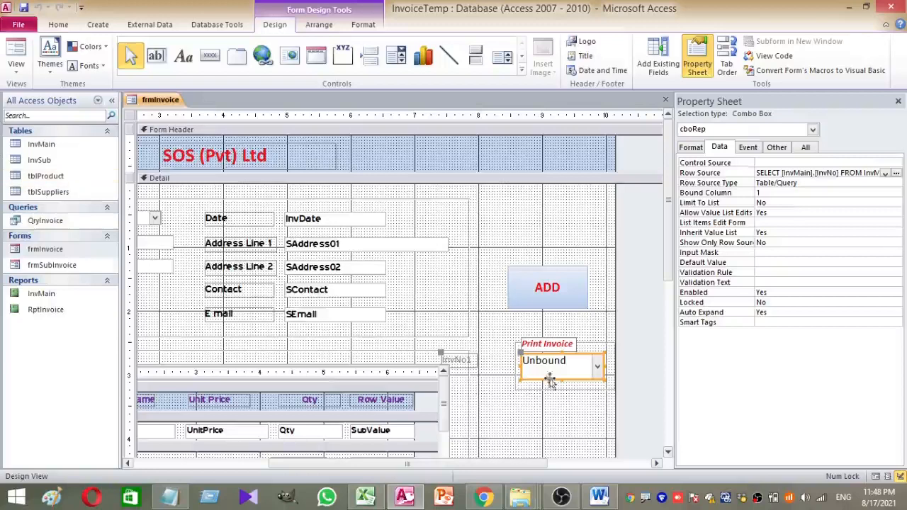
click(59, 151)
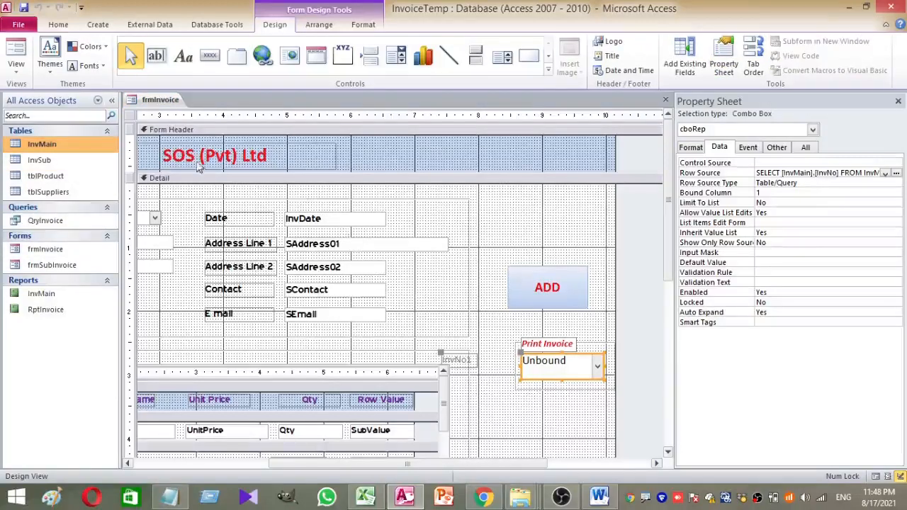
right_click(575, 371)
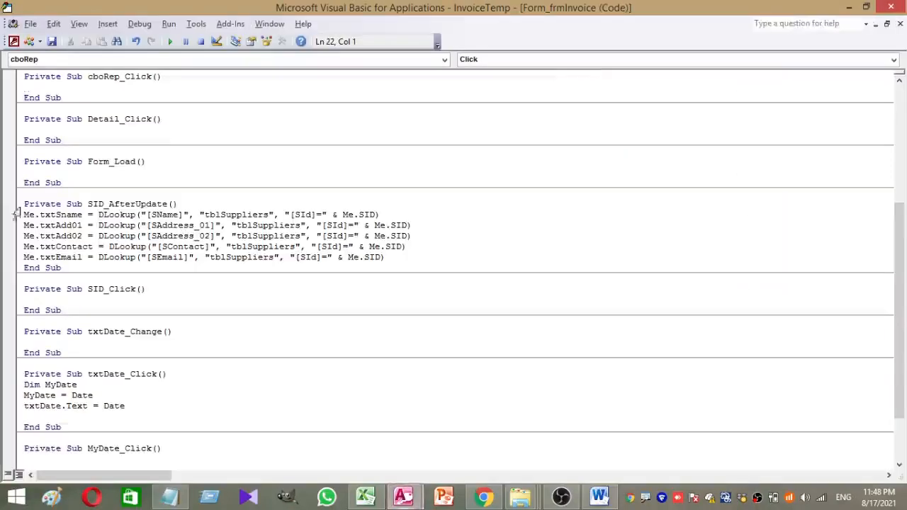
Review cboRep_AfterUpdate's DoCmd.OpenReport RptInvoice acViewPreview line, then close both code windows
scroll(95, 373, down, 3)
scroll(98, 381, up, 4)
scroll(99, 381, up, 4)
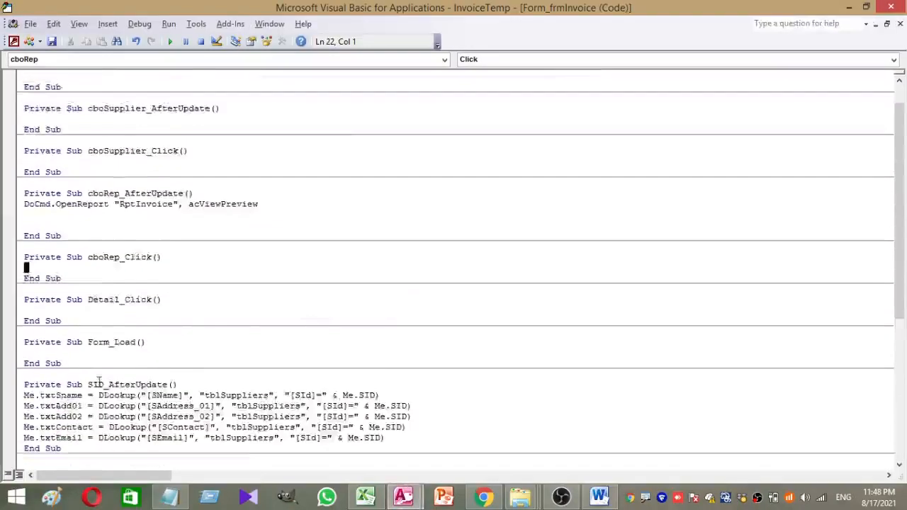
scroll(98, 381, down, 8)
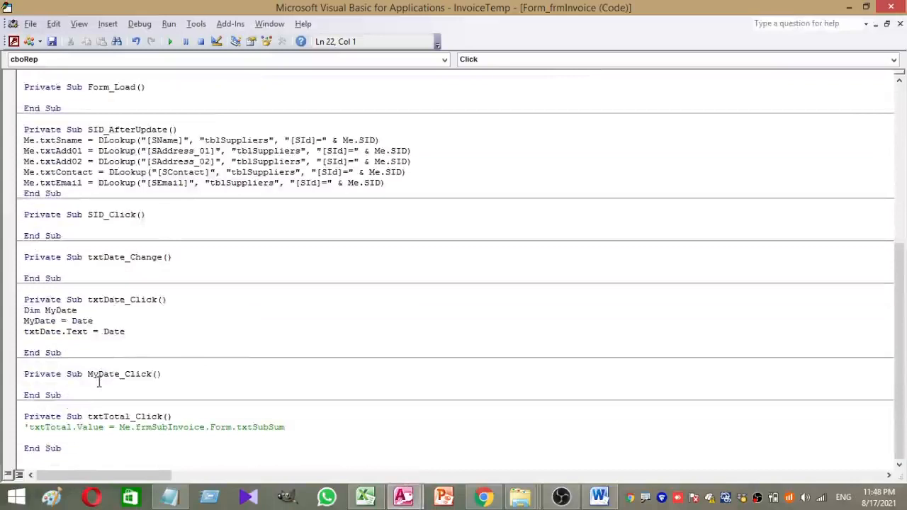
scroll(98, 381, up, 9)
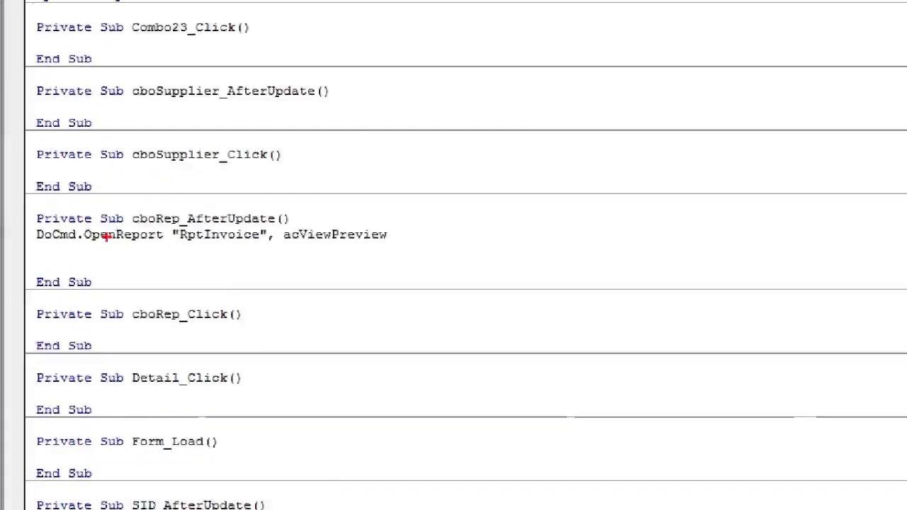
drag(33, 227, 450, 257)
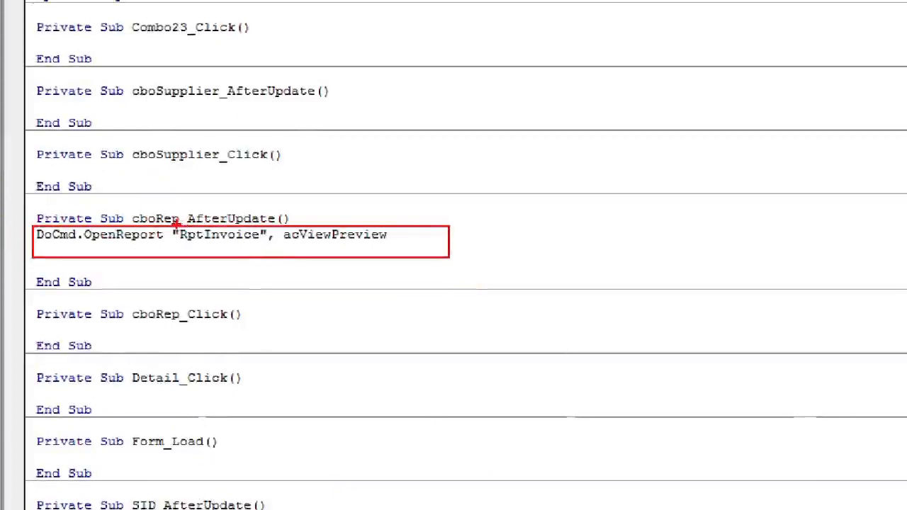
mouse_move(175, 227)
mouse_down()
mouse_move(288, 245)
mouse_move(273, 245)
mouse_up()
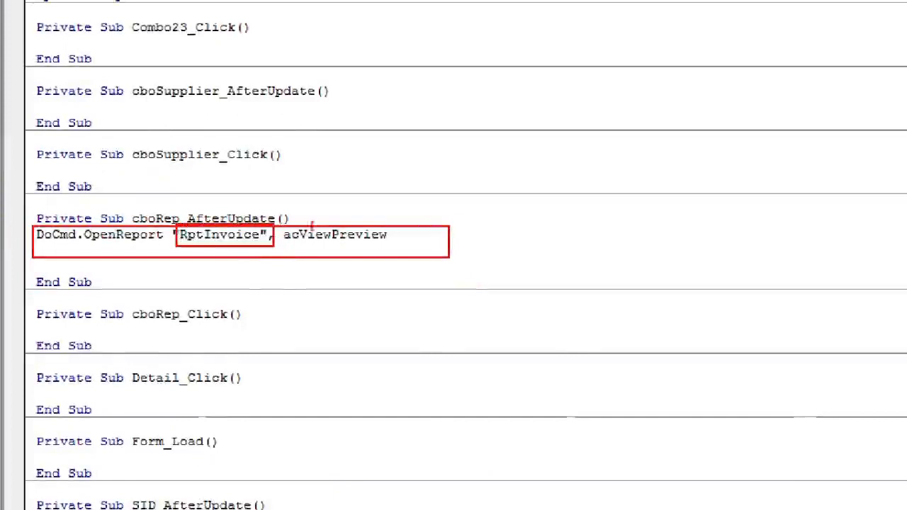
drag(285, 211, 411, 263)
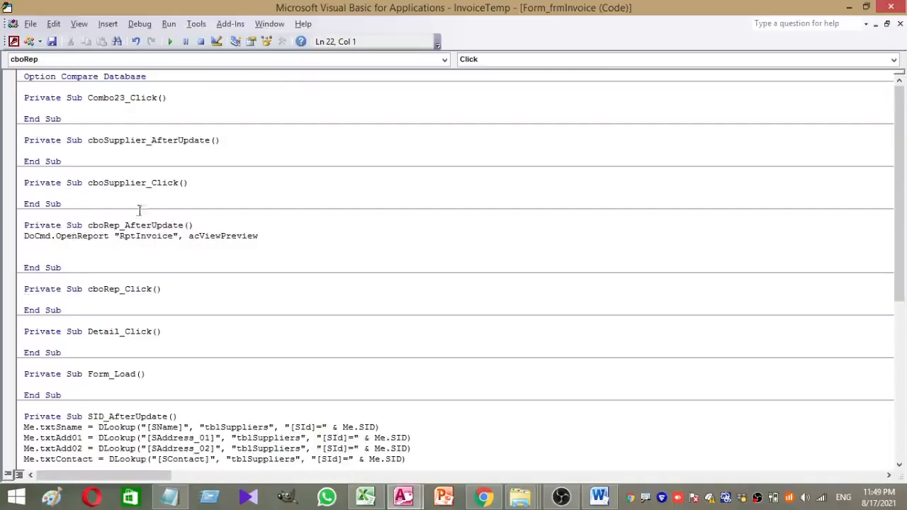
click(900, 24)
click(899, 24)
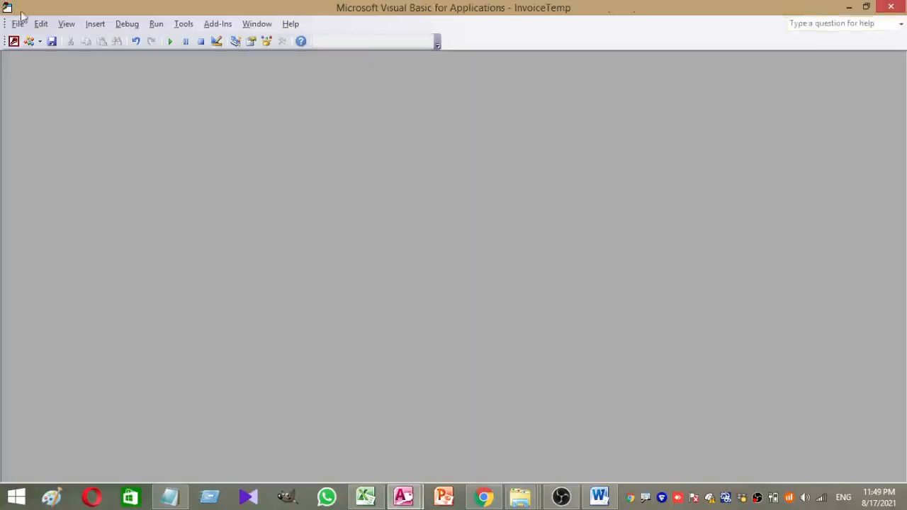
Return to Access and reselect the Print Invoice combo box on frmInvoice
click(12, 41)
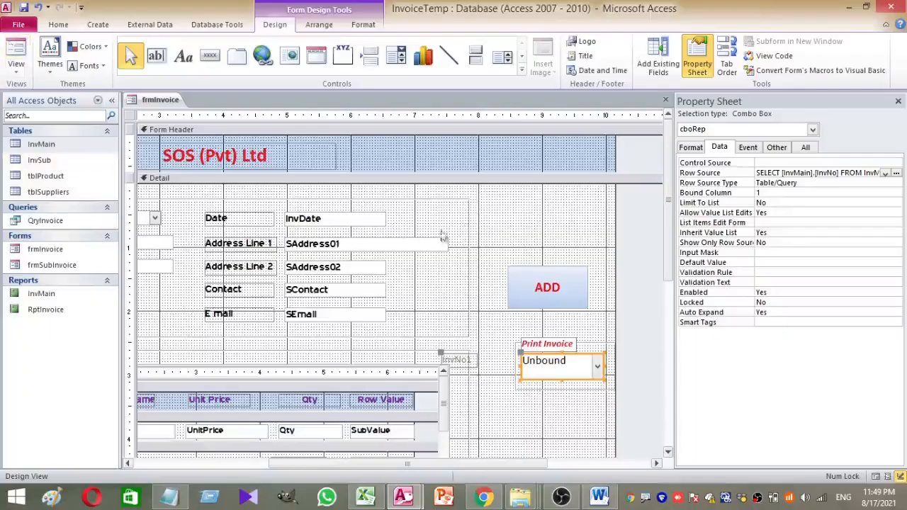
click(543, 225)
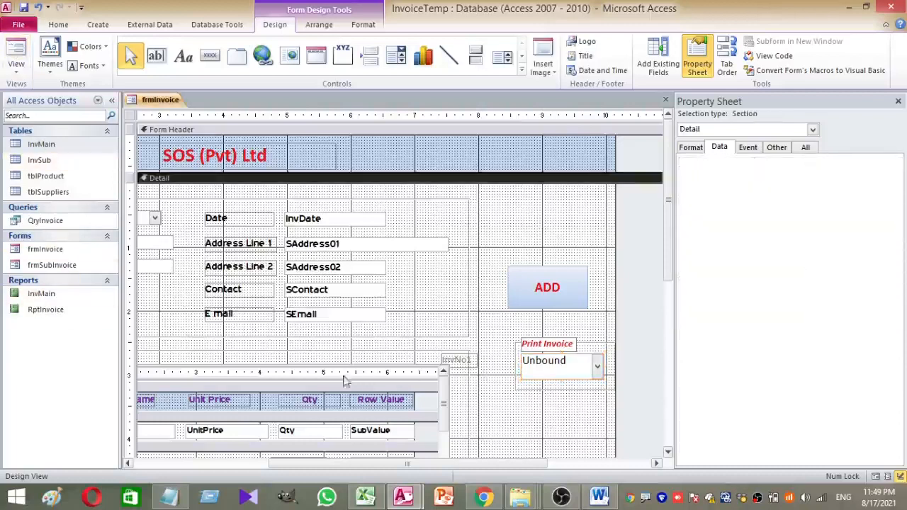
click(536, 380)
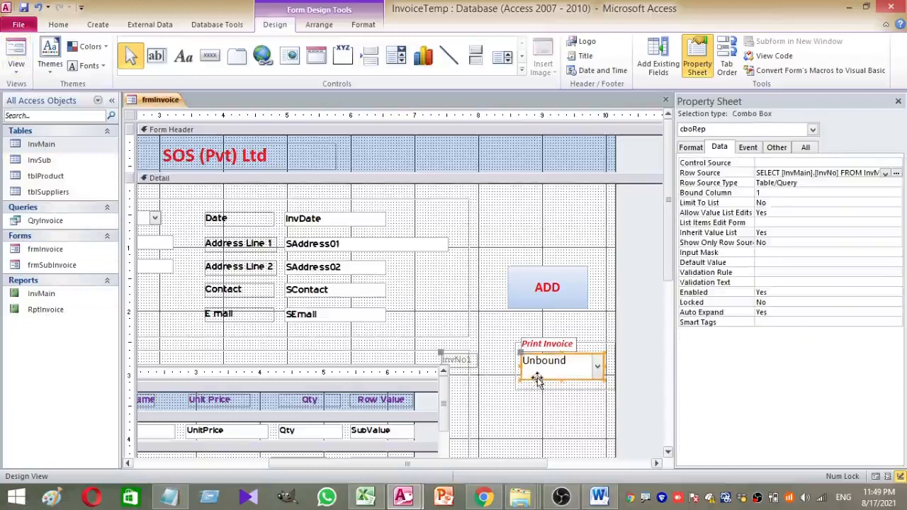
Open QryInvoice in Design View and show the InvNo criterion [Forms]![frmInvoice]![cboRep] in Zoom
right_click(56, 228)
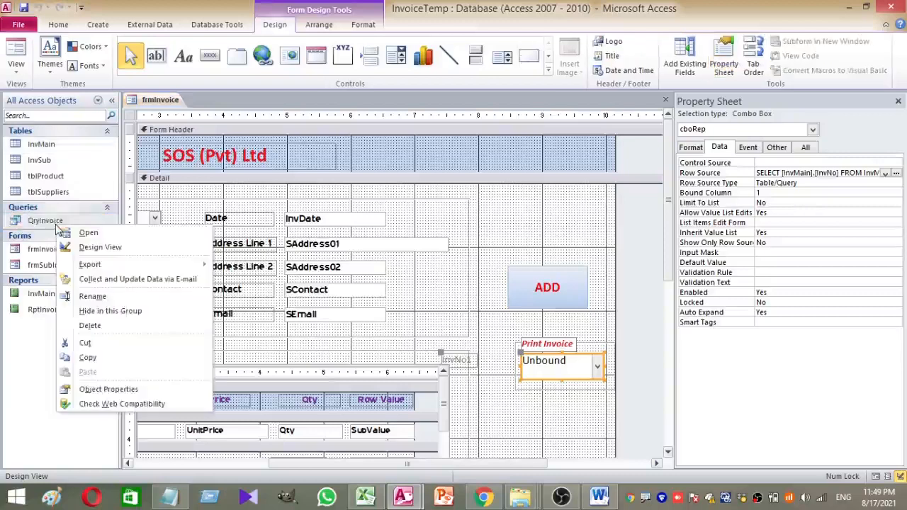
click(84, 251)
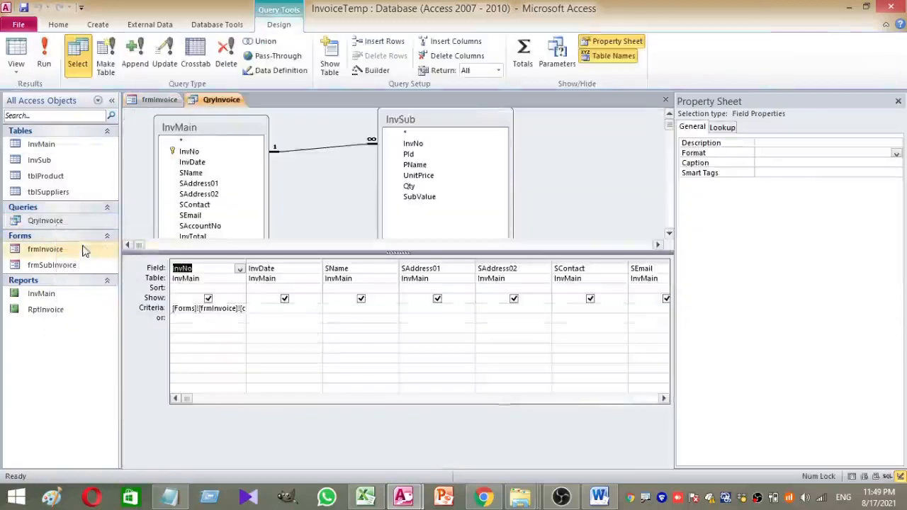
right_click(184, 308)
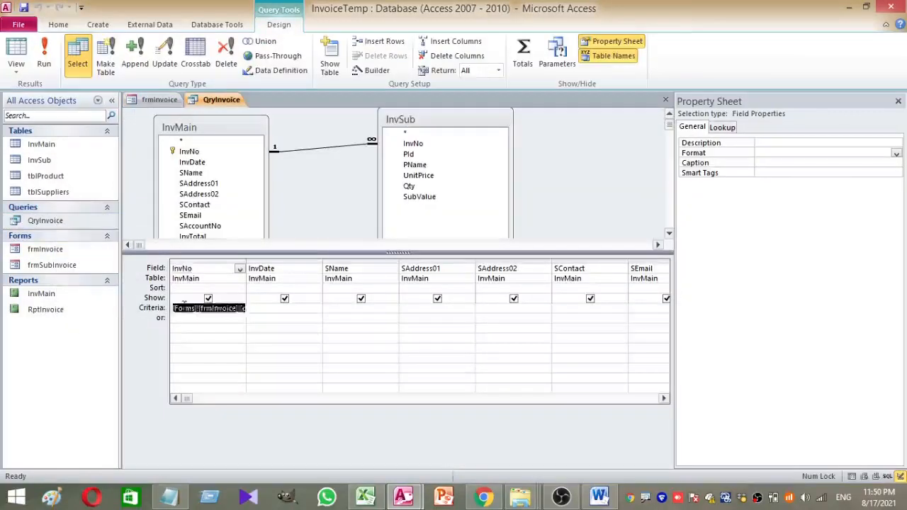
click(216, 409)
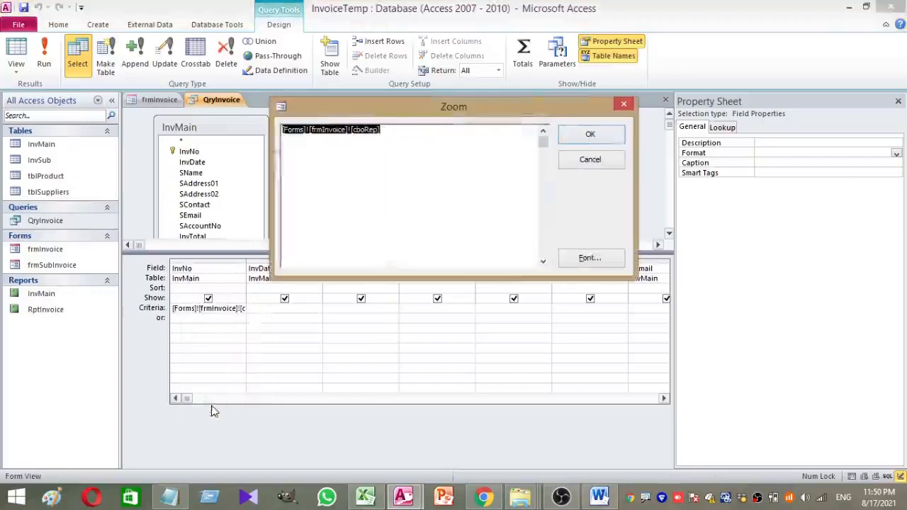
click(341, 196)
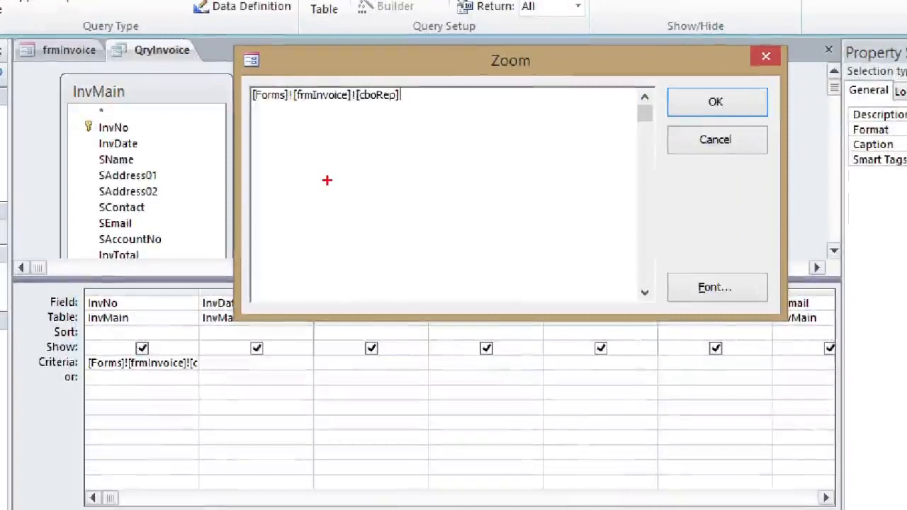
mouse_move(66, 285)
mouse_down()
mouse_move(102, 358)
mouse_move(233, 415)
mouse_move(196, 411)
mouse_up()
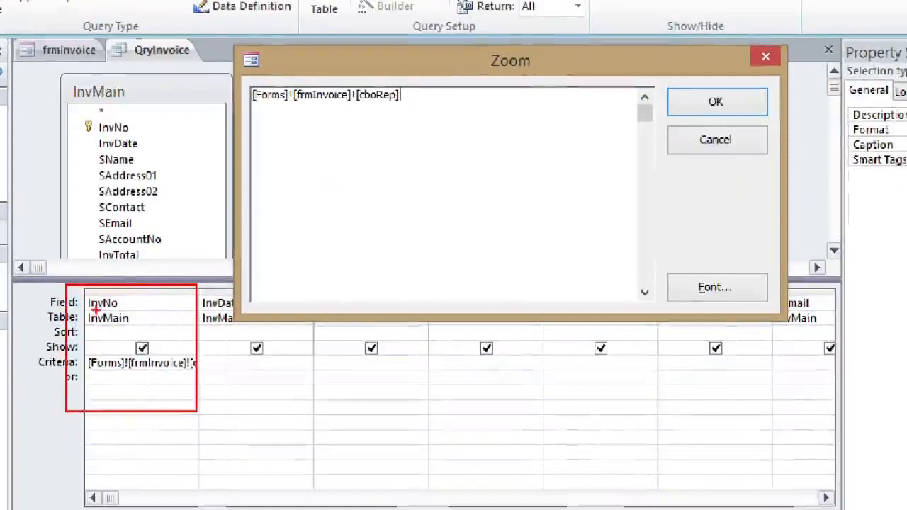
drag(76, 291, 149, 339)
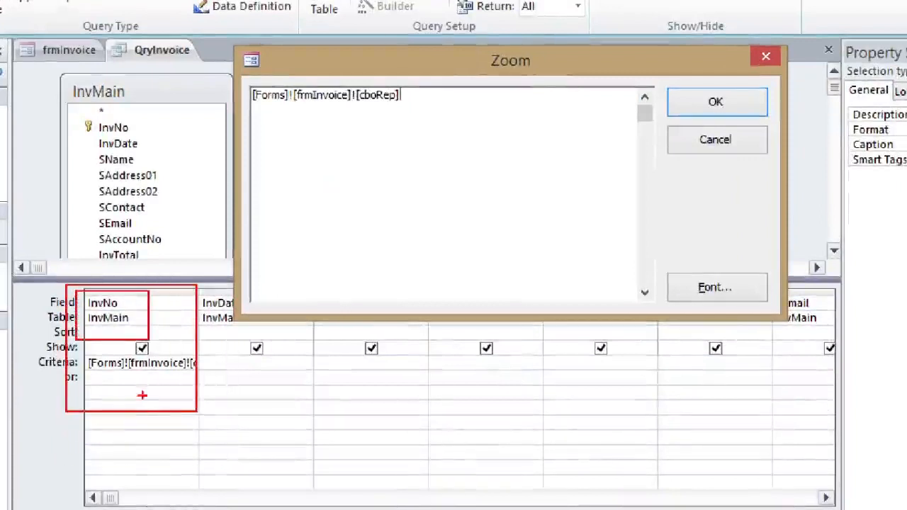
mouse_move(235, 74)
mouse_down()
mouse_move(468, 137)
mouse_move(471, 124)
mouse_up()
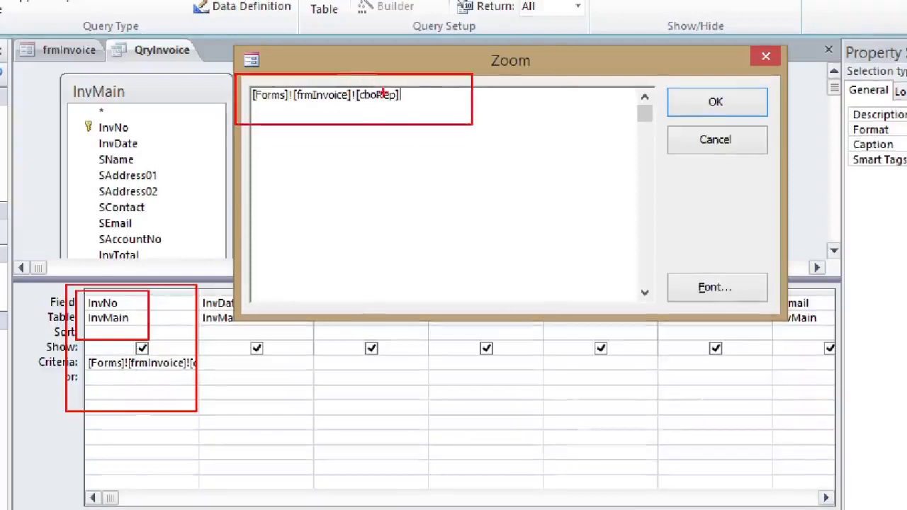
mouse_move(386, 103)
mouse_down()
mouse_move(448, 203)
mouse_move(434, 204)
mouse_up()
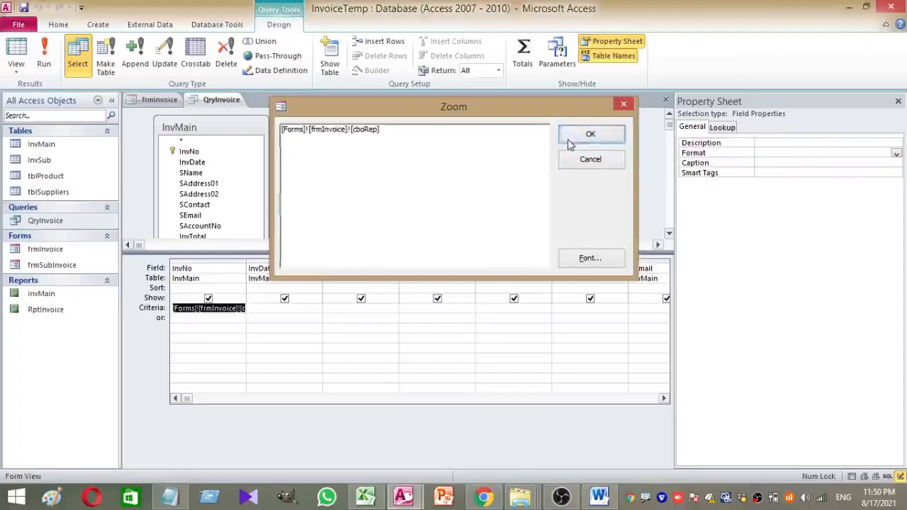
Save and close QryInvoice, then run frmInvoice in Form View listing invoices 13, 14 and 15
click(568, 139)
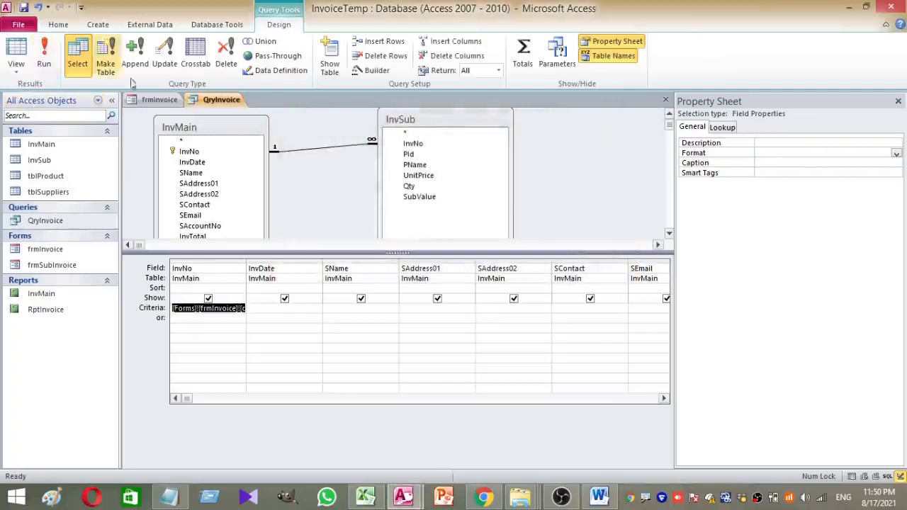
right_click(216, 102)
click(241, 120)
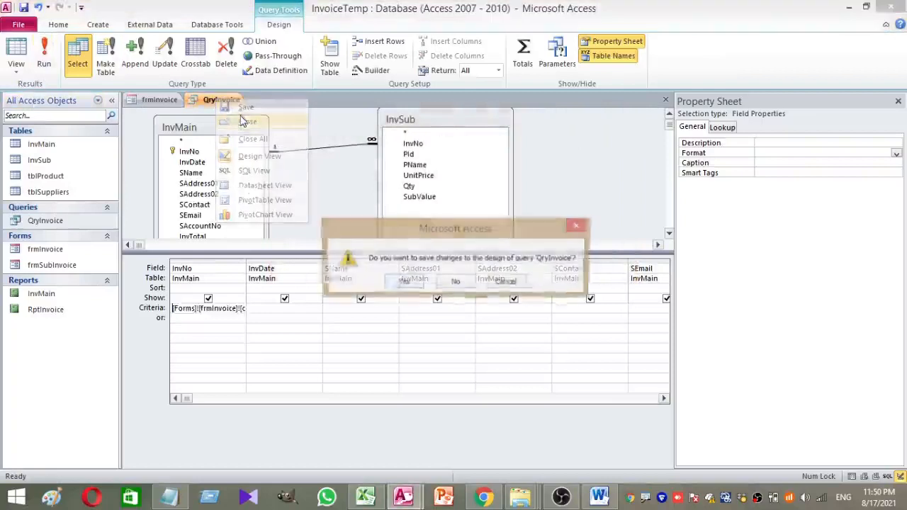
click(403, 282)
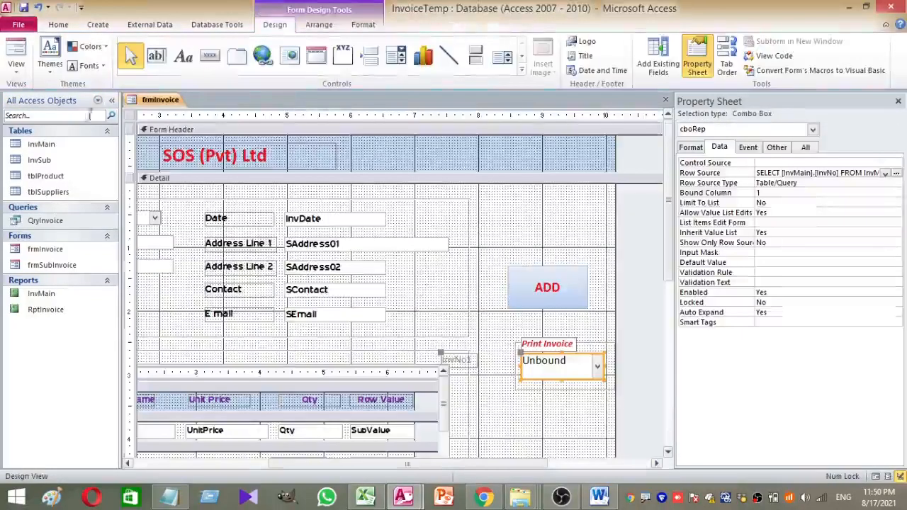
click(16, 56)
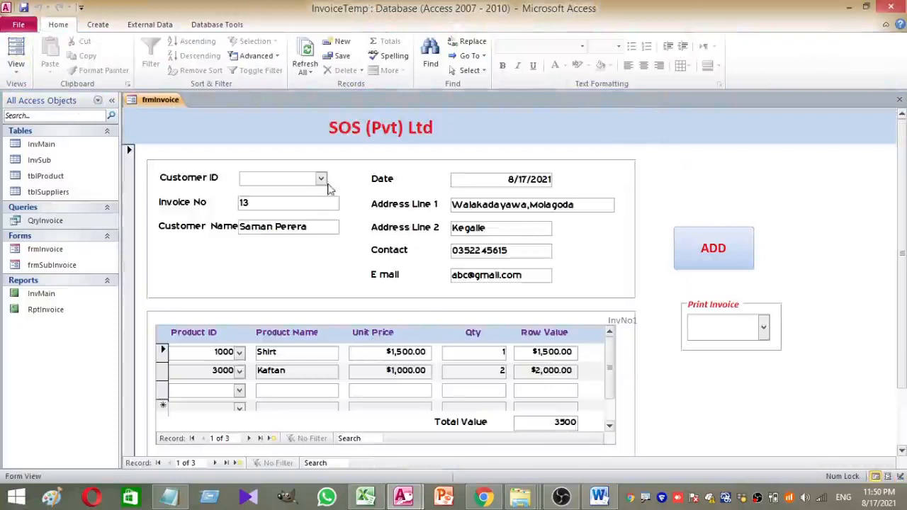
click(763, 328)
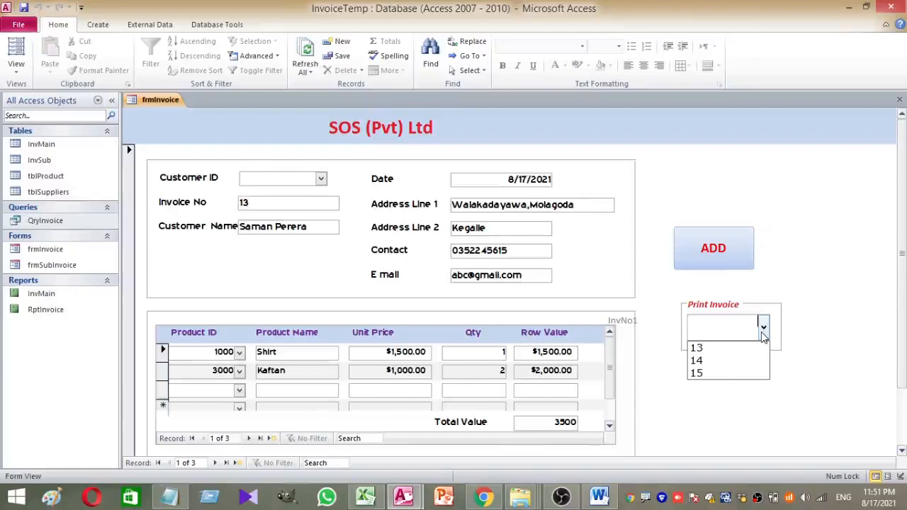
Preview RptInvoice for invoice 15, zoom in to read it, then close the preview
click(744, 371)
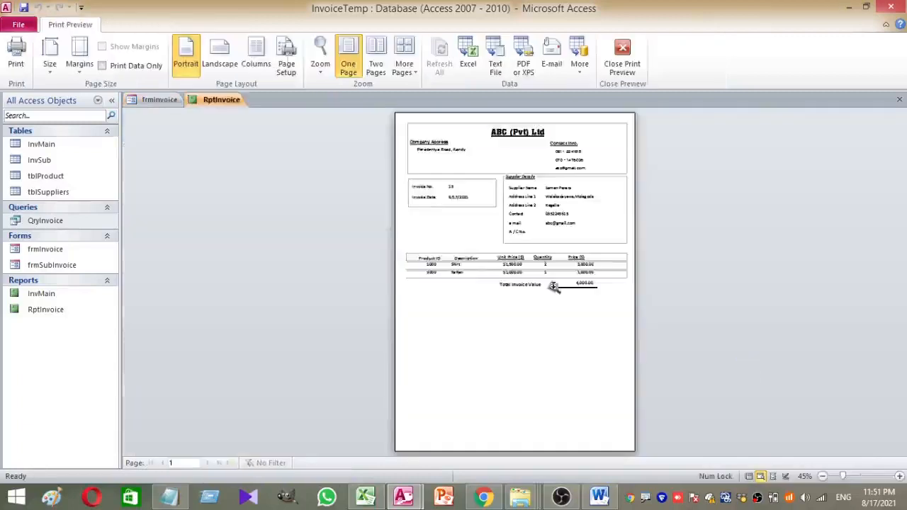
click(589, 311)
scroll(542, 283, up, 2)
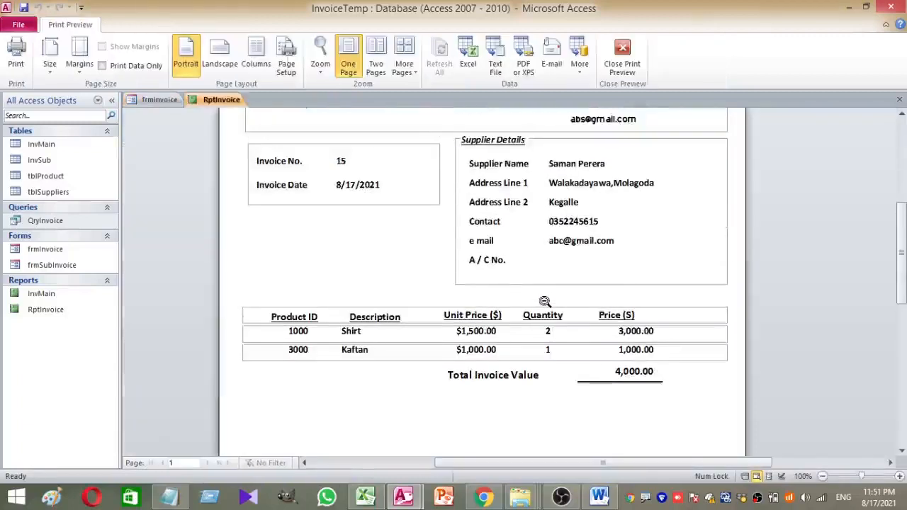
scroll(544, 301, up, 4)
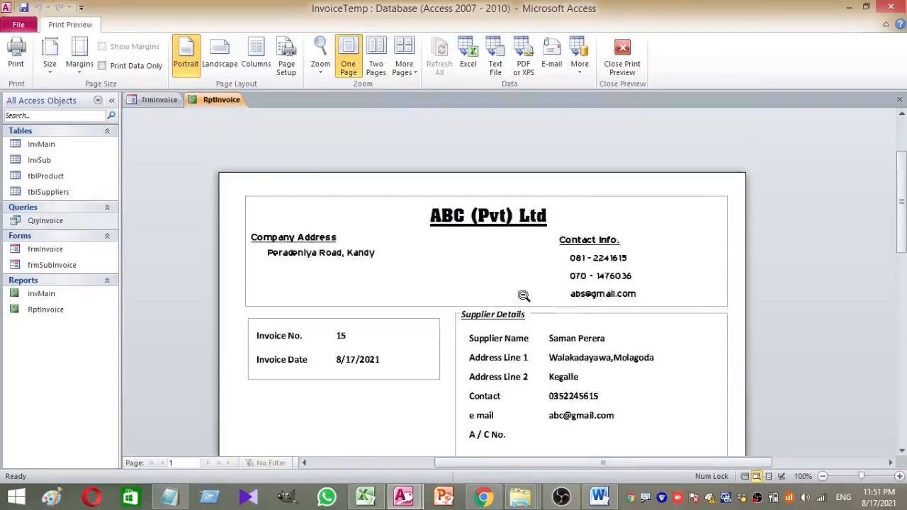
scroll(524, 296, down, 5)
scroll(524, 296, up, 2)
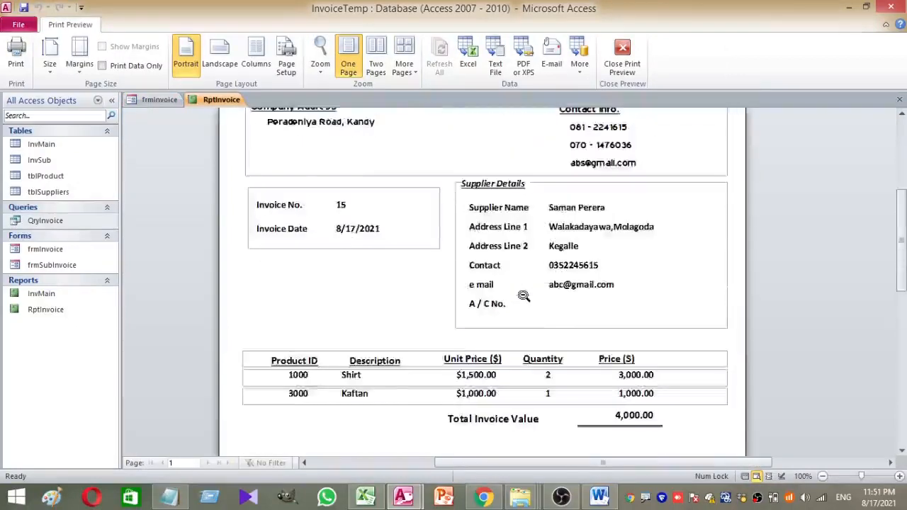
scroll(524, 296, up, 3)
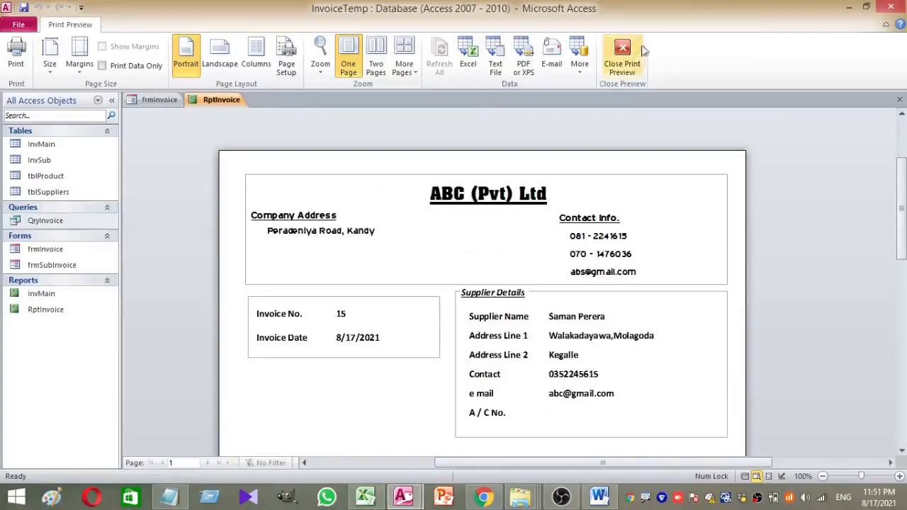
click(623, 60)
click(763, 328)
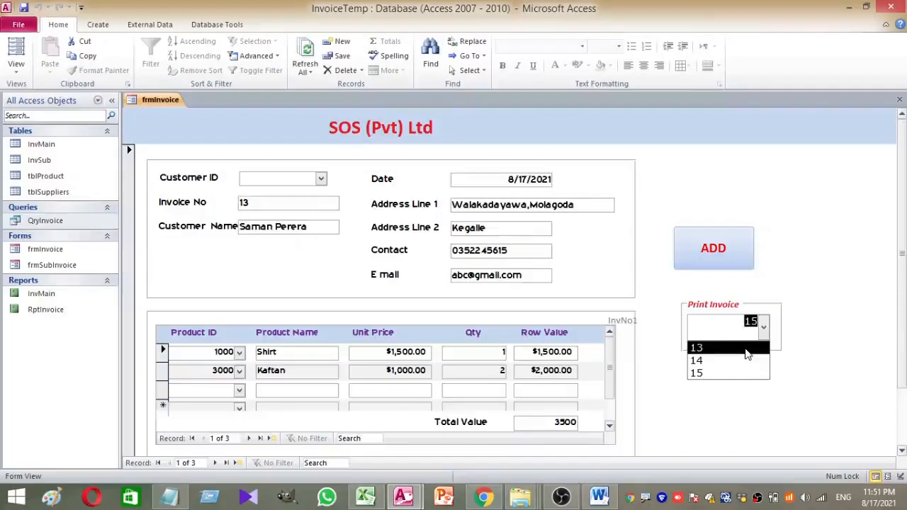
Preview invoice 13's report (Shirt and Kaftan, total 3,500.00), then close it
click(746, 349)
click(633, 253)
scroll(603, 259, up, 5)
scroll(299, 323, down, 1)
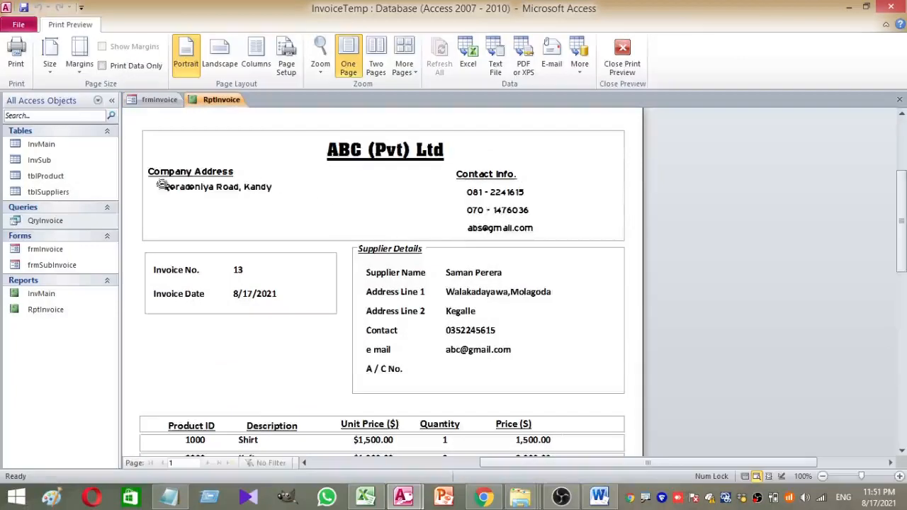
scroll(378, 332, down, 1)
scroll(496, 252, down, 2)
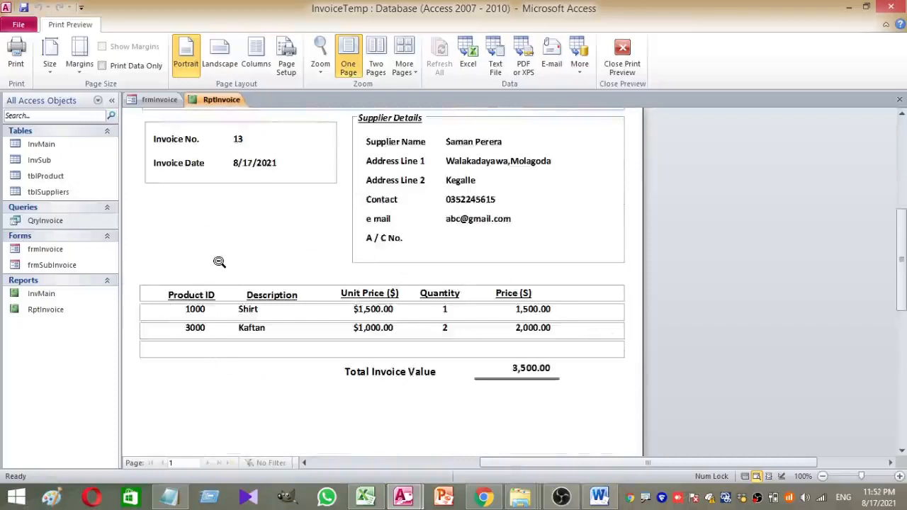
scroll(230, 277, up, 1)
right_click(209, 106)
click(264, 123)
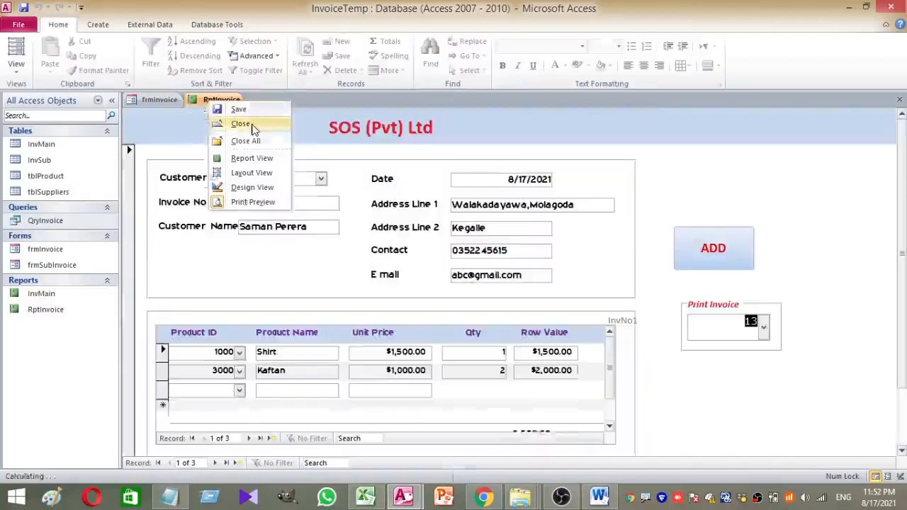
click(762, 327)
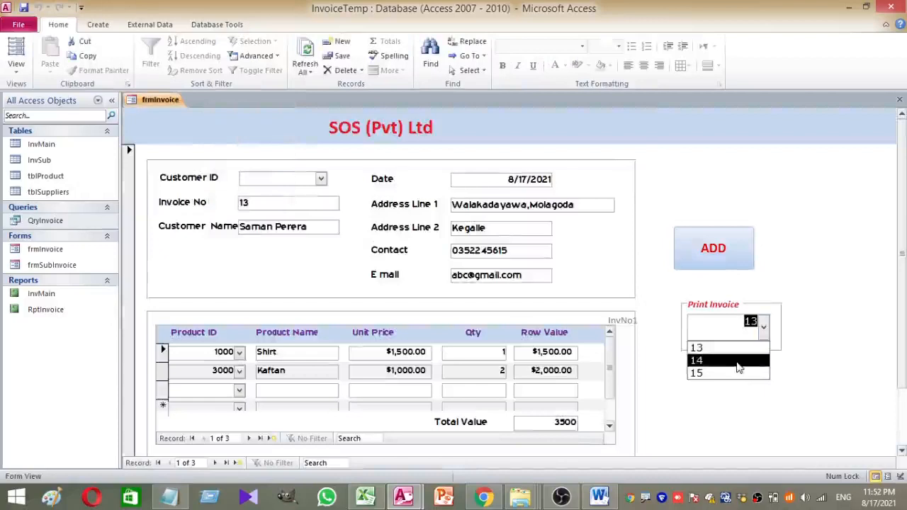
Preview invoice 14's report, dated 8/17/2021 and totalling 14,000.00, then close it
click(737, 367)
click(494, 282)
scroll(494, 291, up, 3)
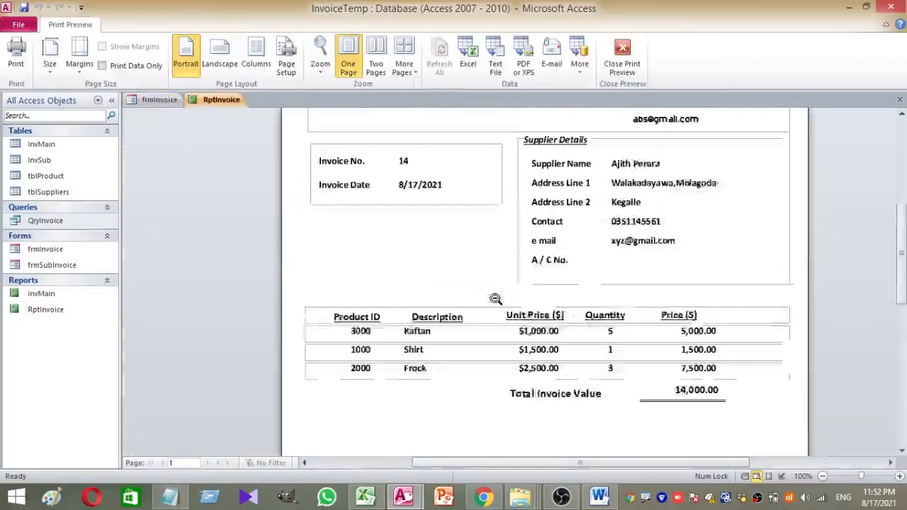
scroll(434, 254, up, 2)
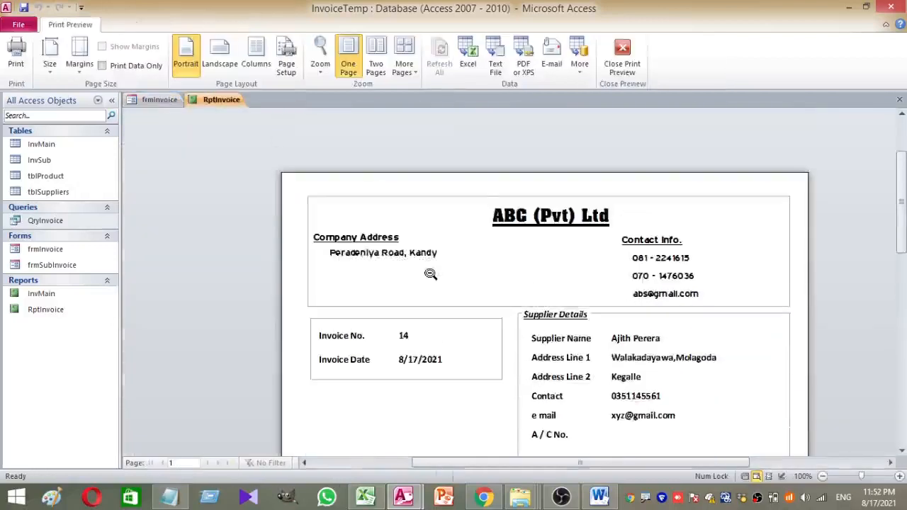
scroll(431, 273, down, 5)
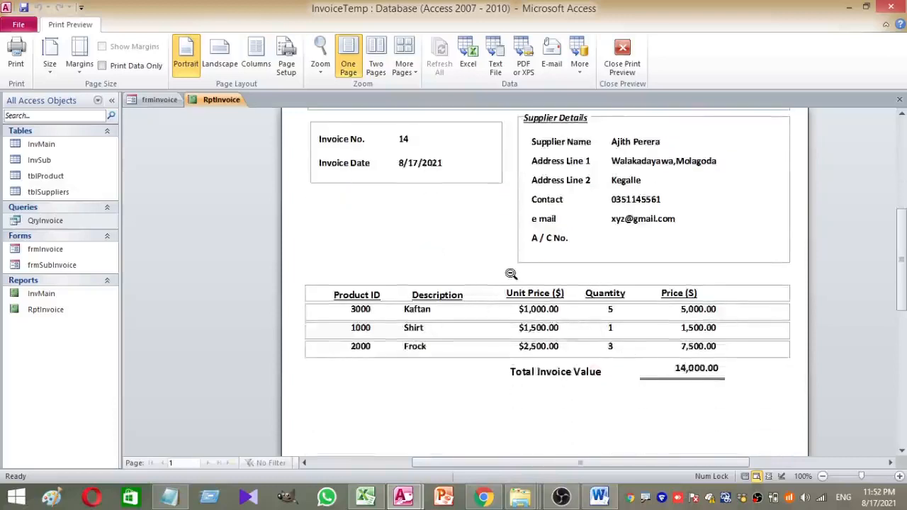
scroll(510, 274, up, 5)
scroll(510, 273, down, 9)
scroll(506, 269, up, 6)
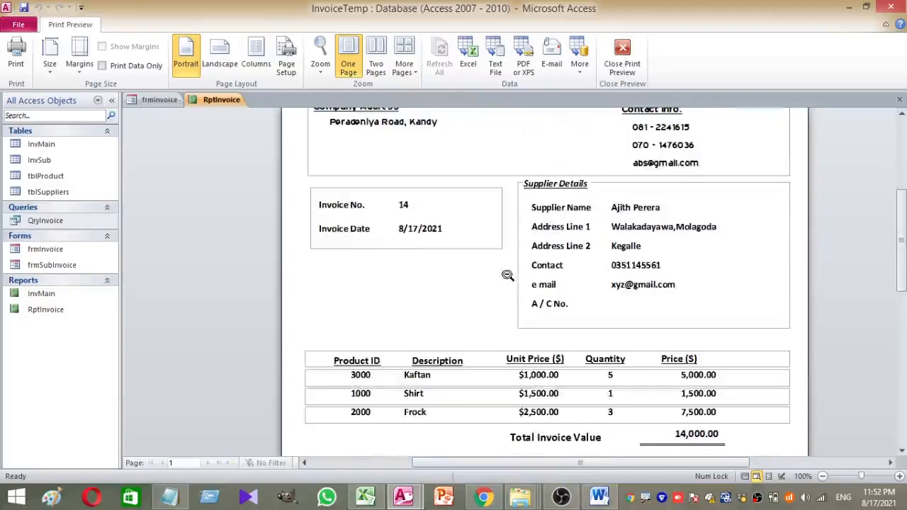
scroll(504, 275, up, 6)
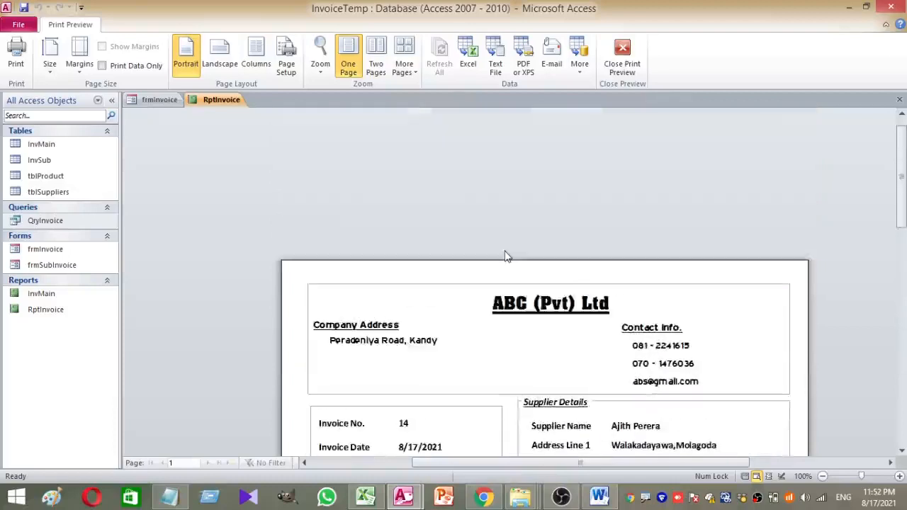
scroll(506, 256, down, 3)
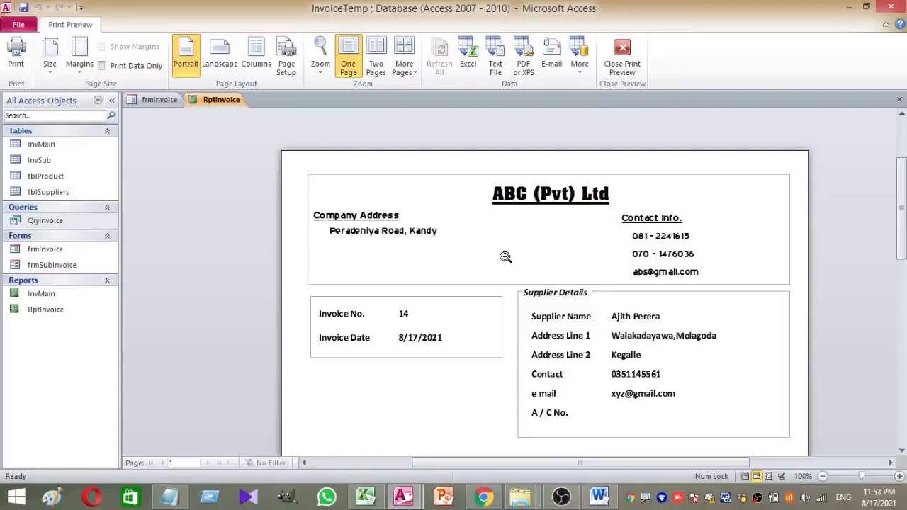
click(623, 59)
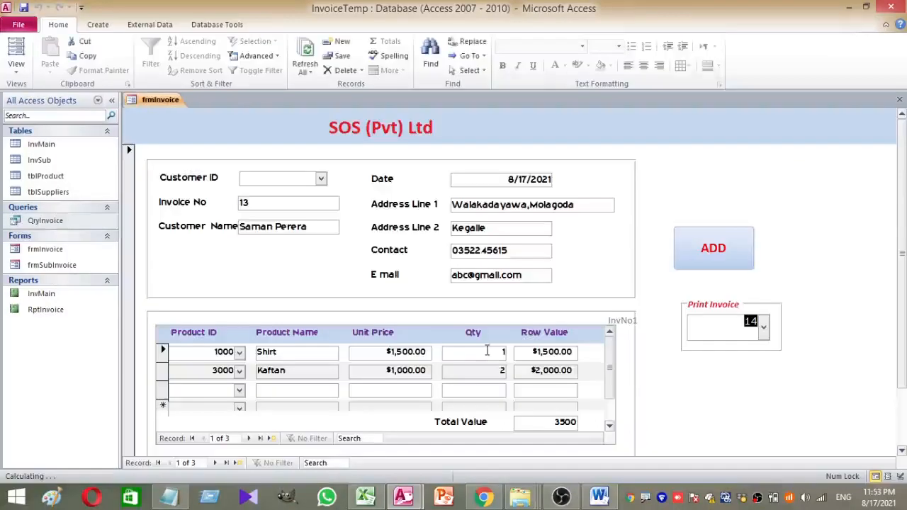